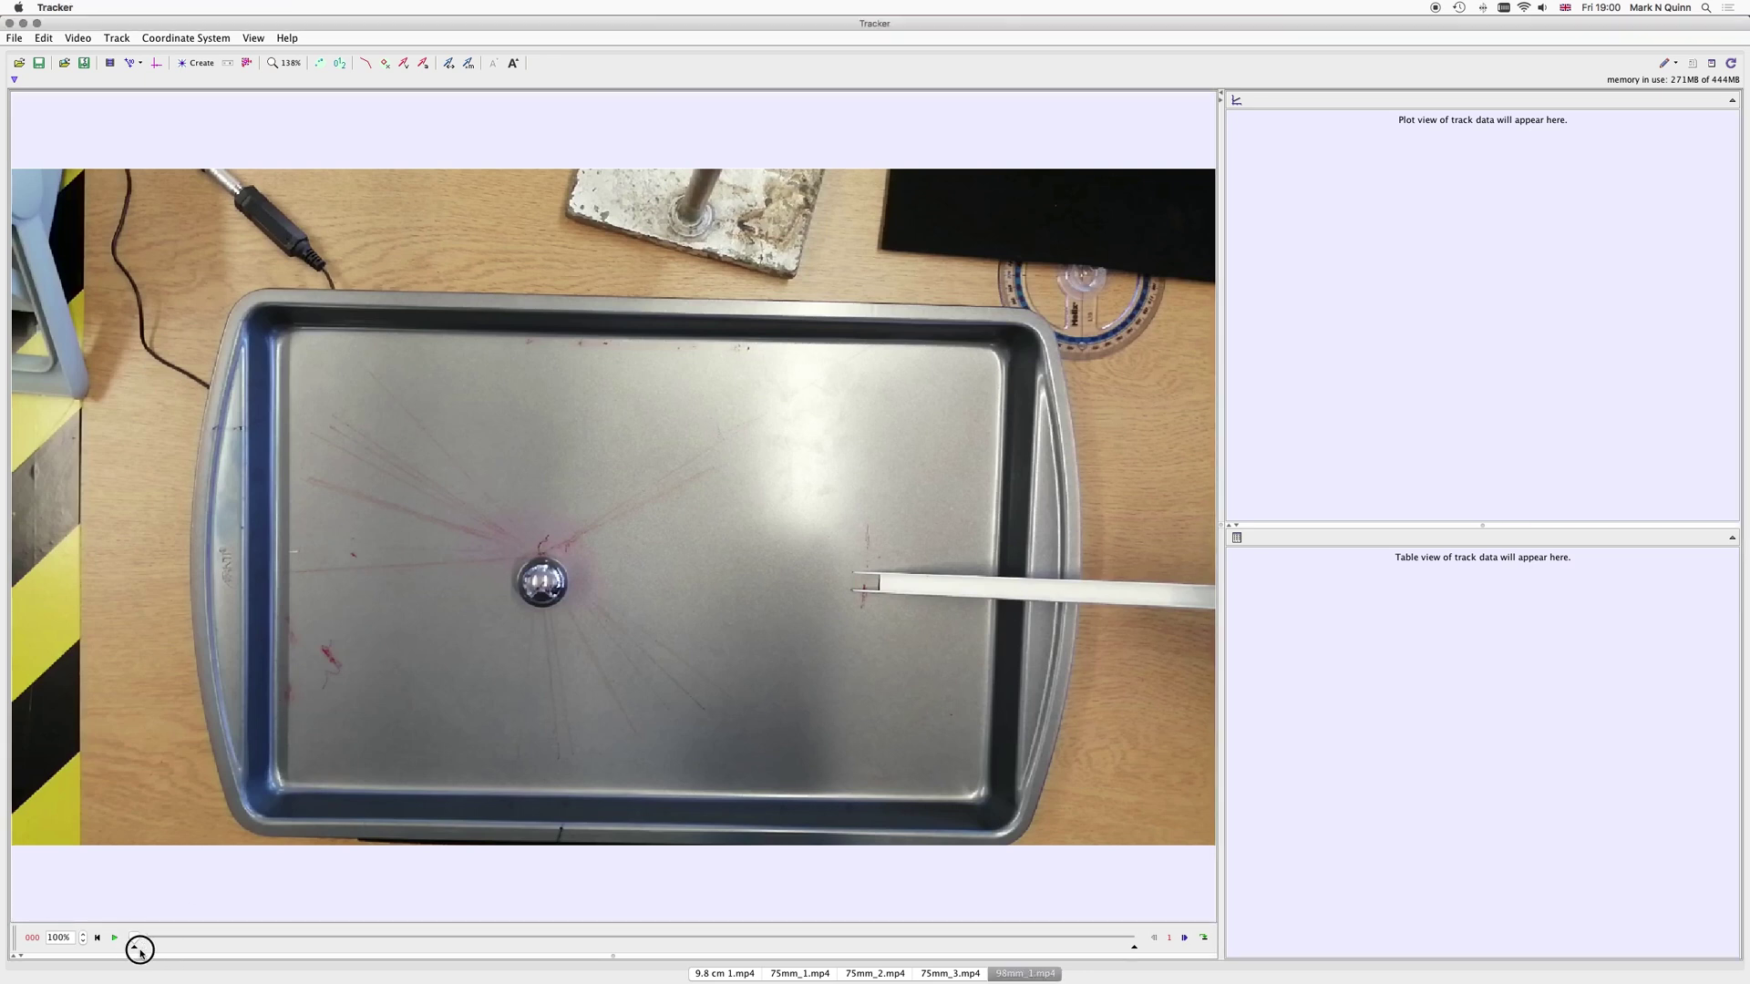
Trim the video clip to start at frame 48 and end at frame 68, and check both end frames.
mouse_move(137, 953)
mouse_down()
mouse_move(560, 944)
mouse_move(469, 937)
mouse_up()
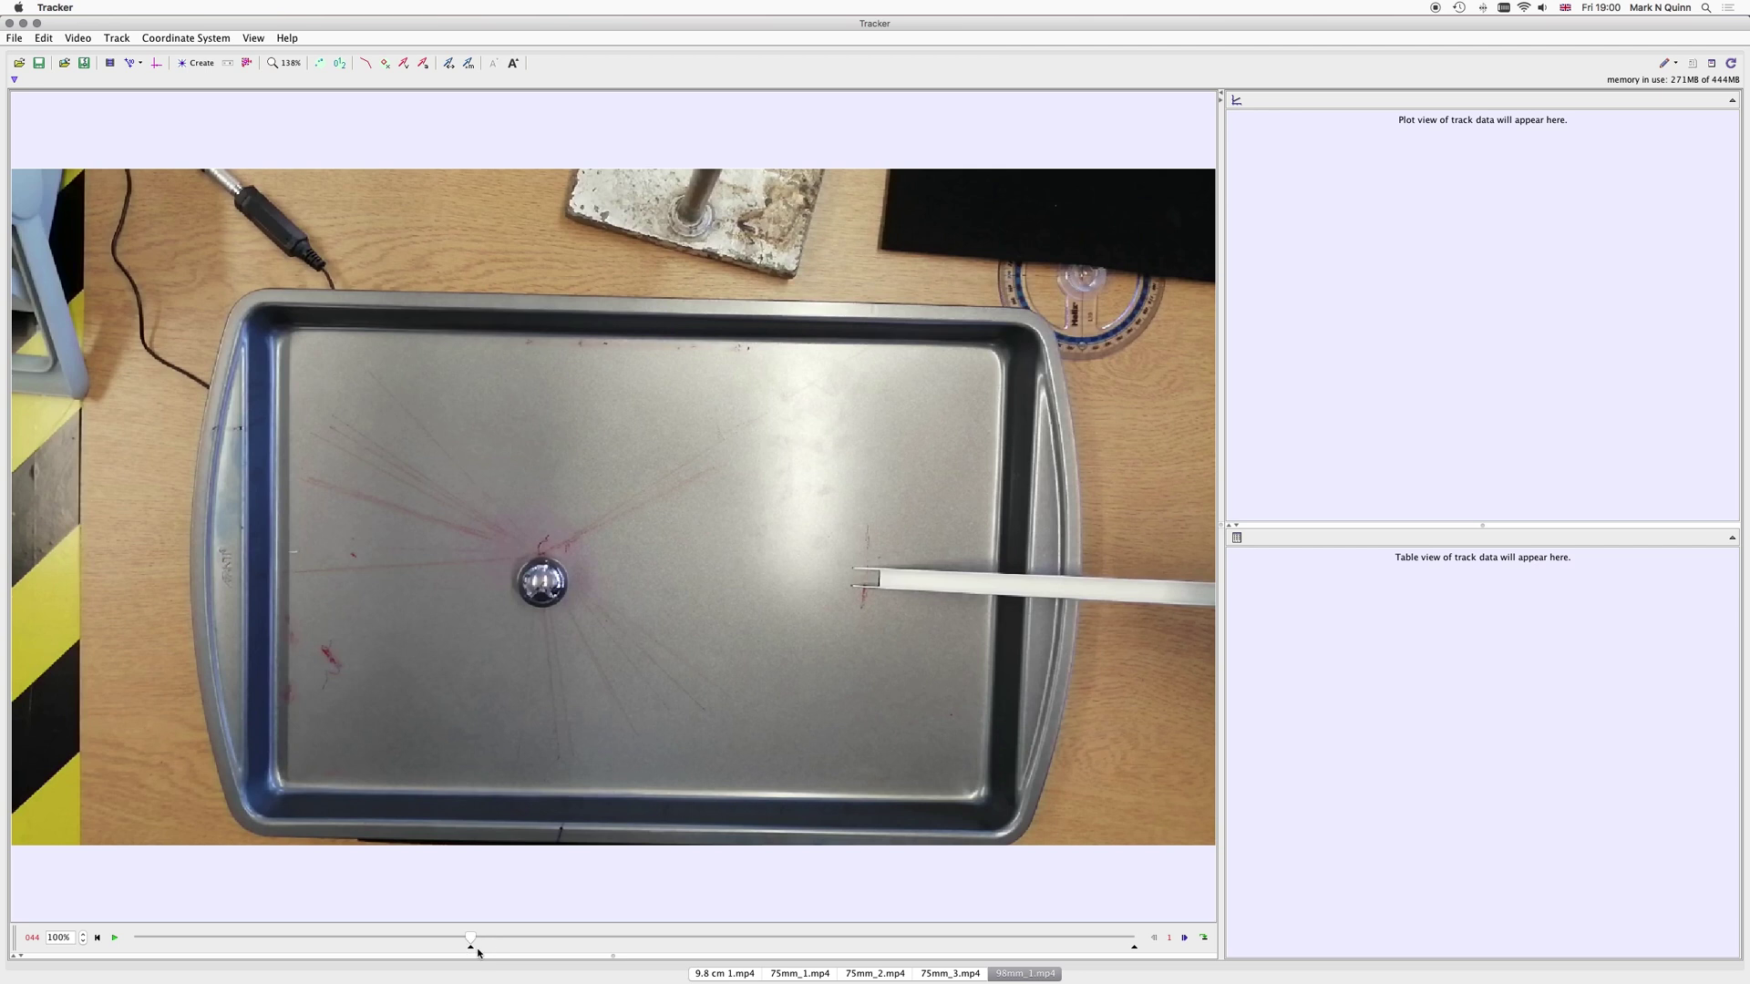
drag(470, 950, 484, 953)
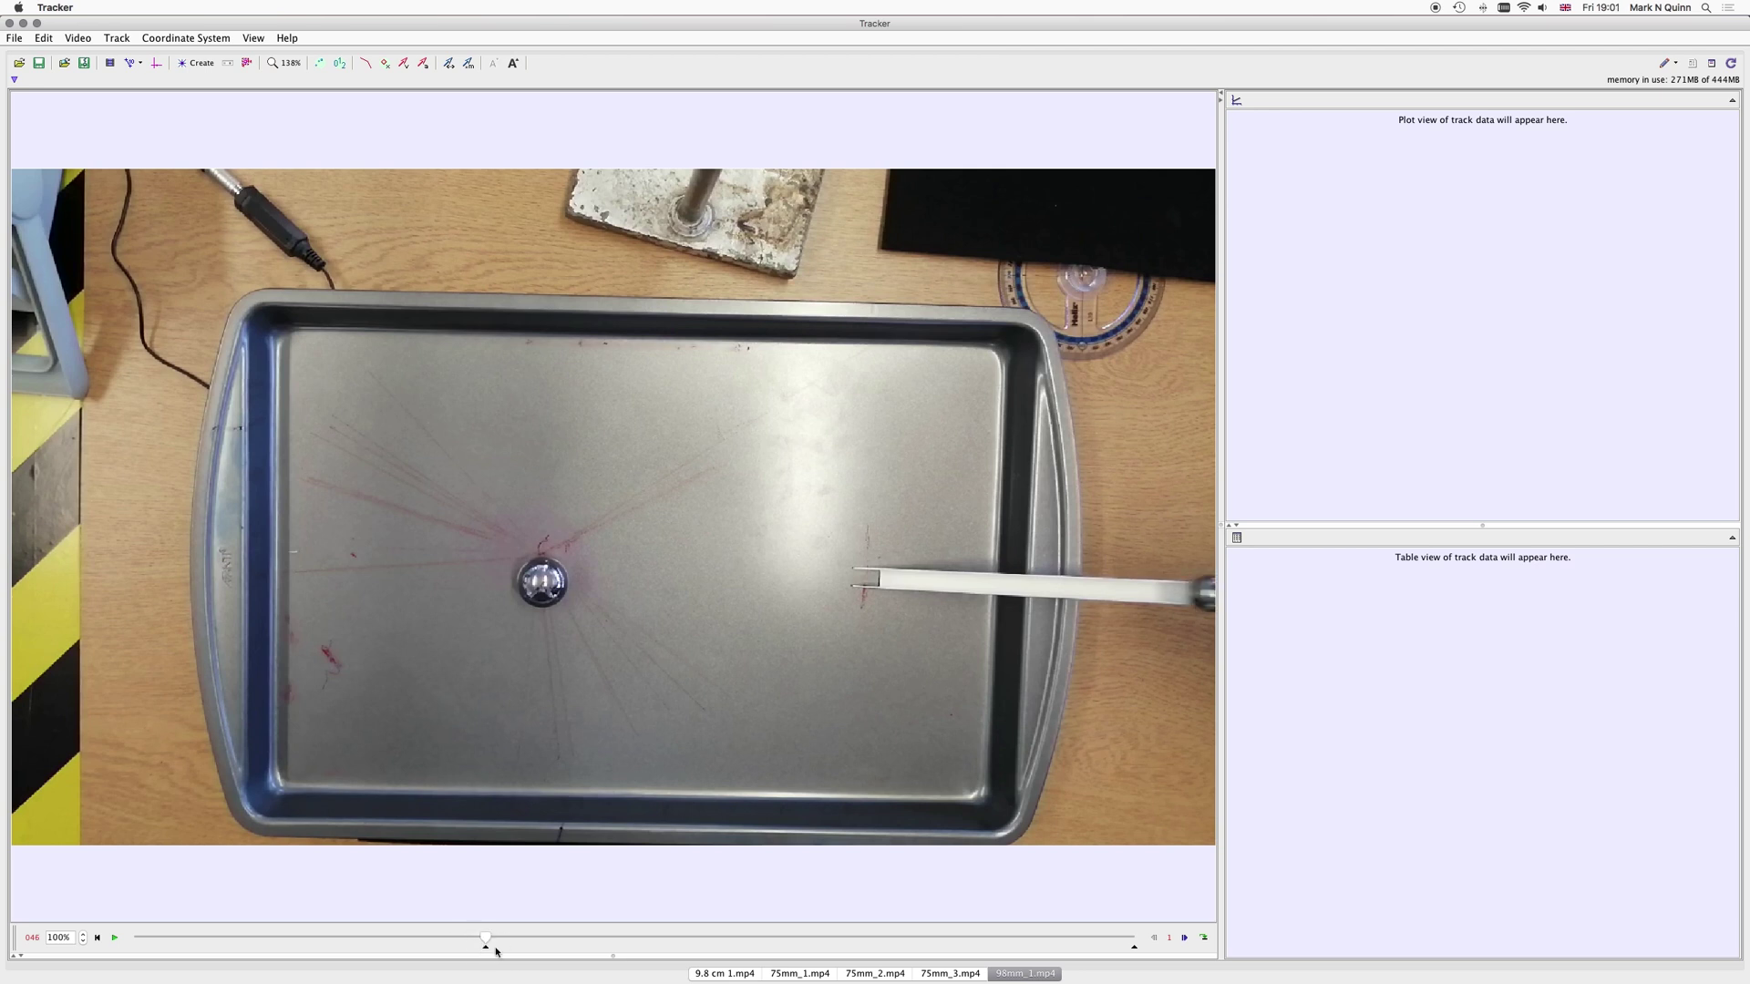
drag(485, 952, 493, 954)
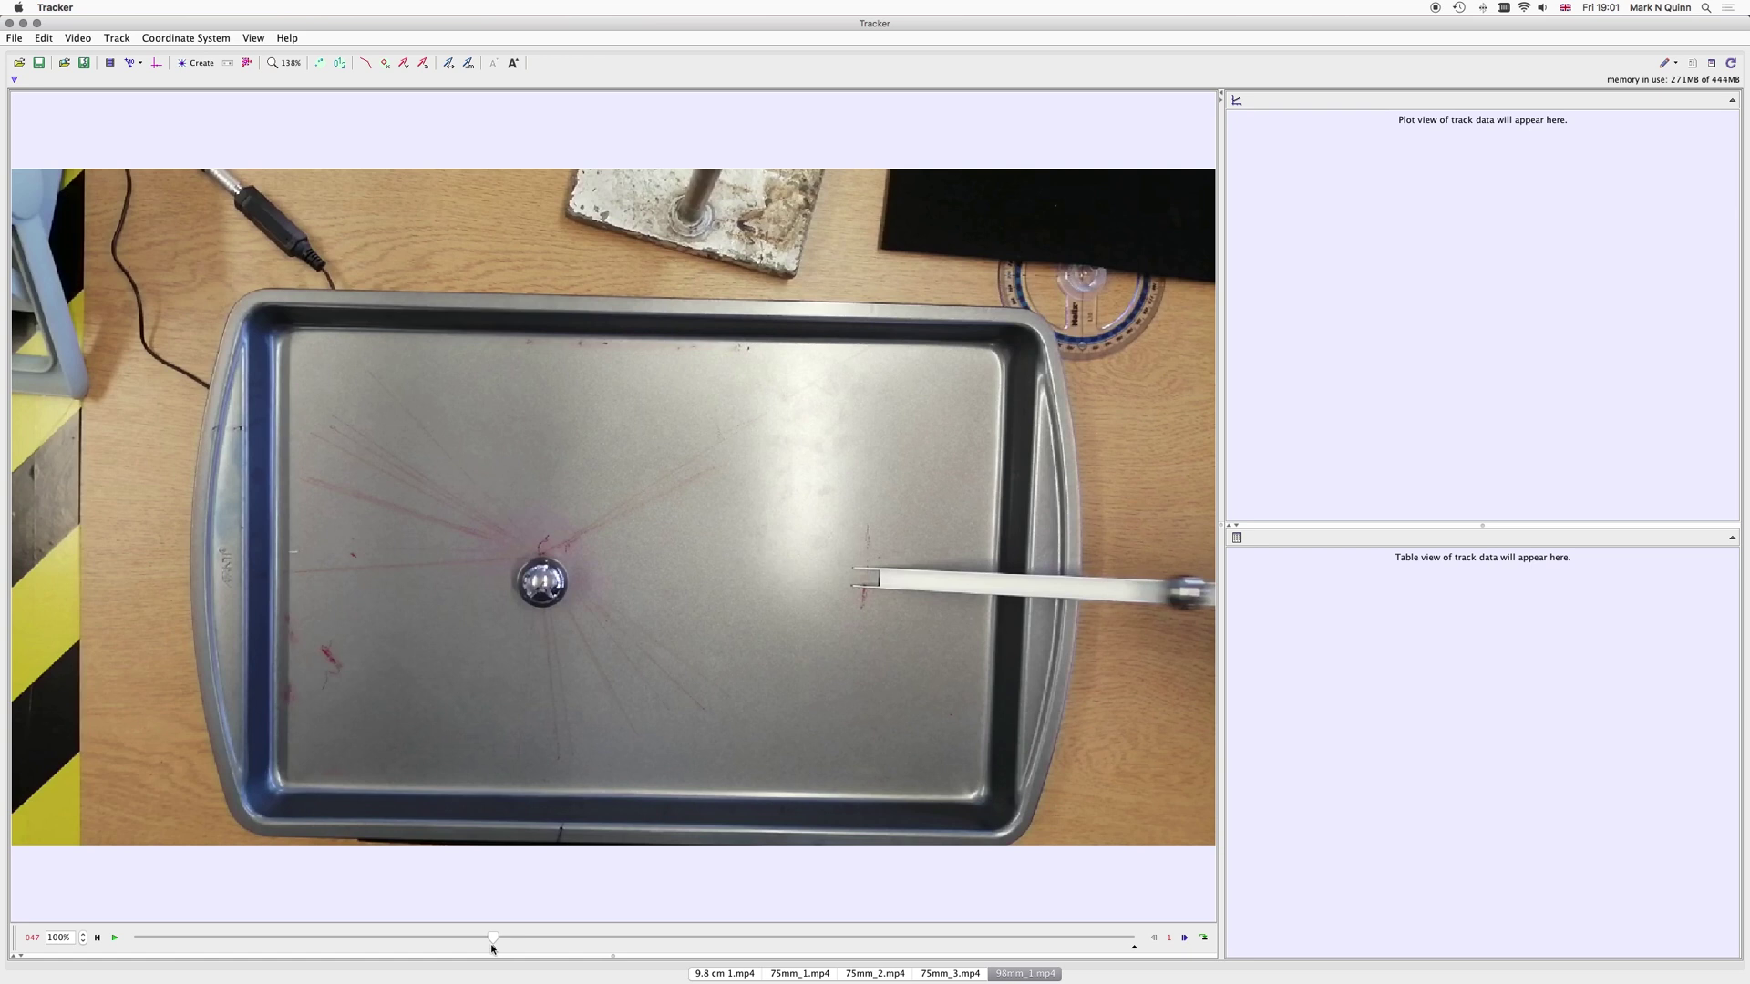
click(498, 950)
drag(499, 951, 499, 950)
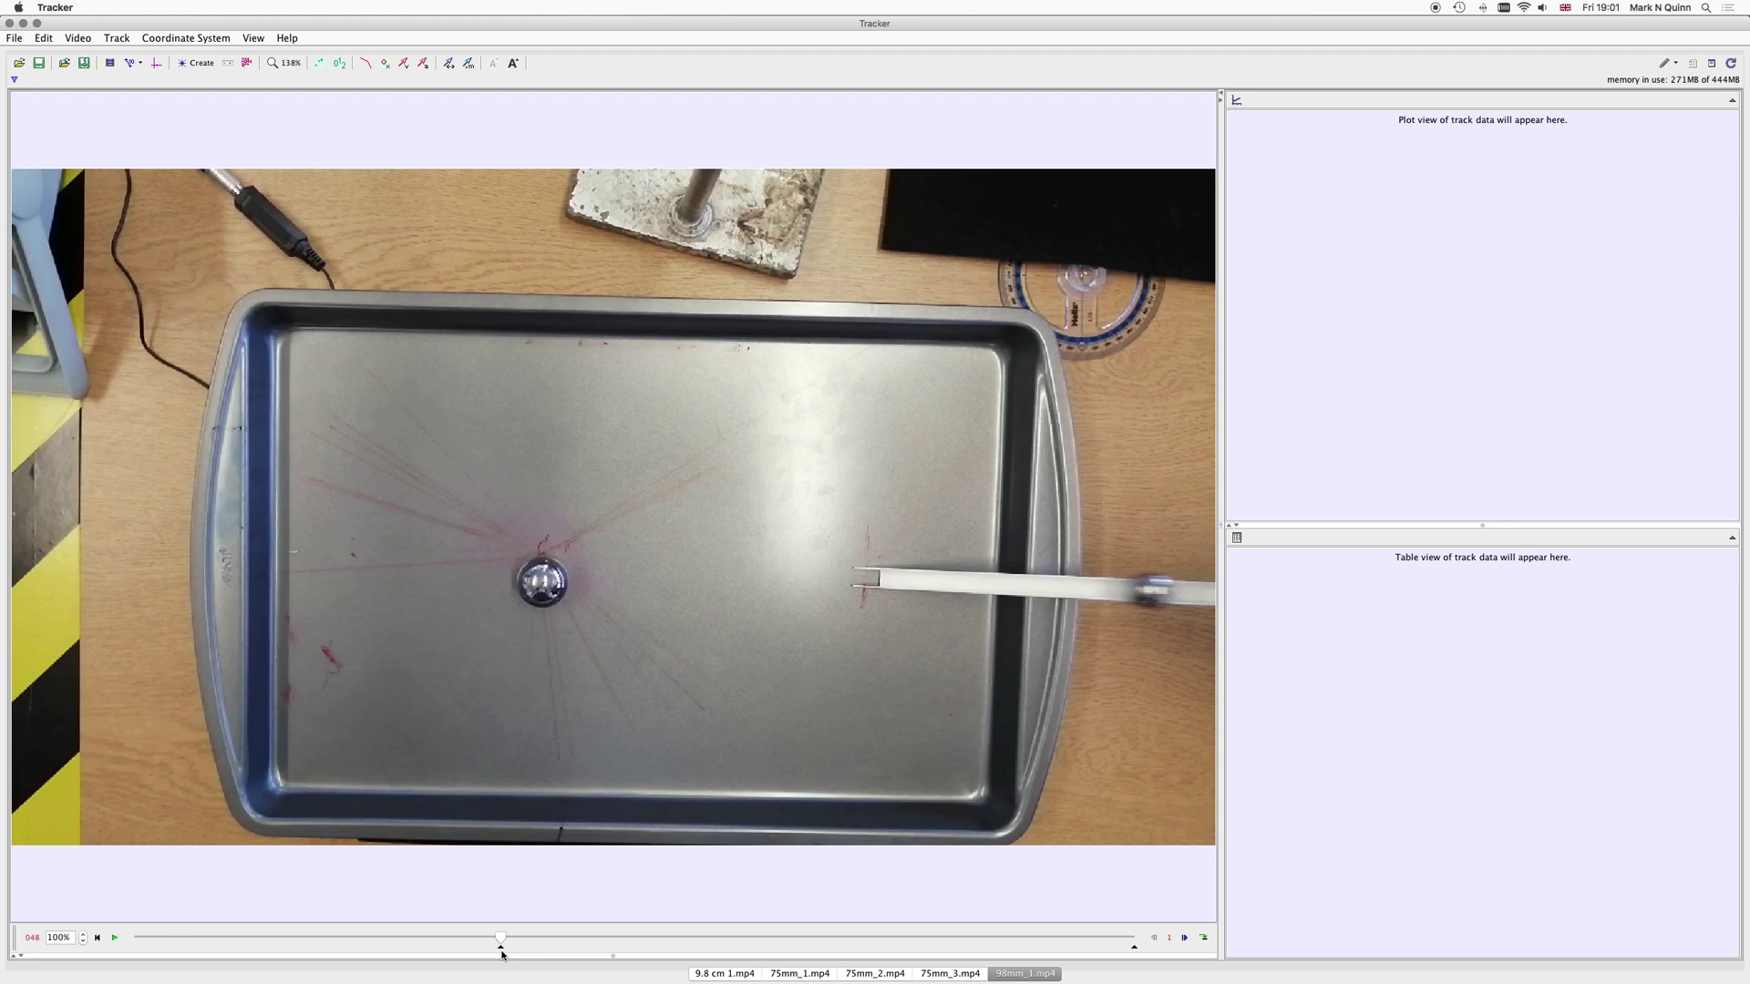
mouse_move(1133, 948)
mouse_down()
mouse_move(555, 942)
mouse_move(653, 947)
mouse_up()
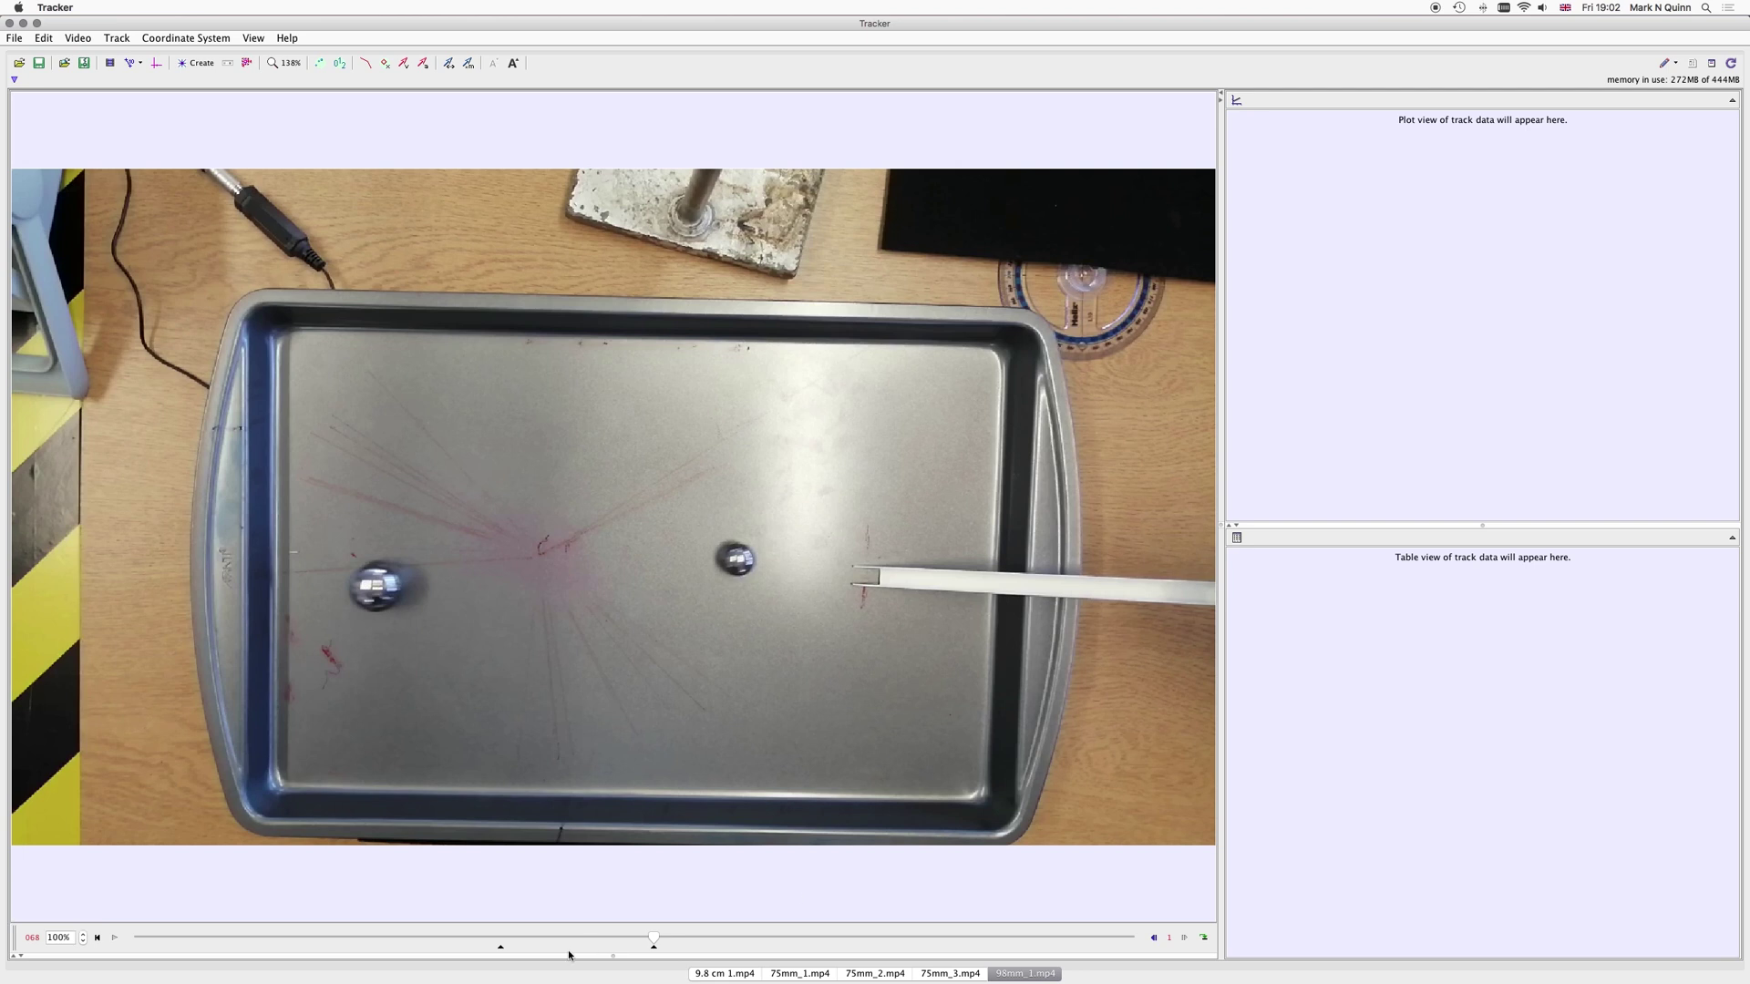
click(498, 937)
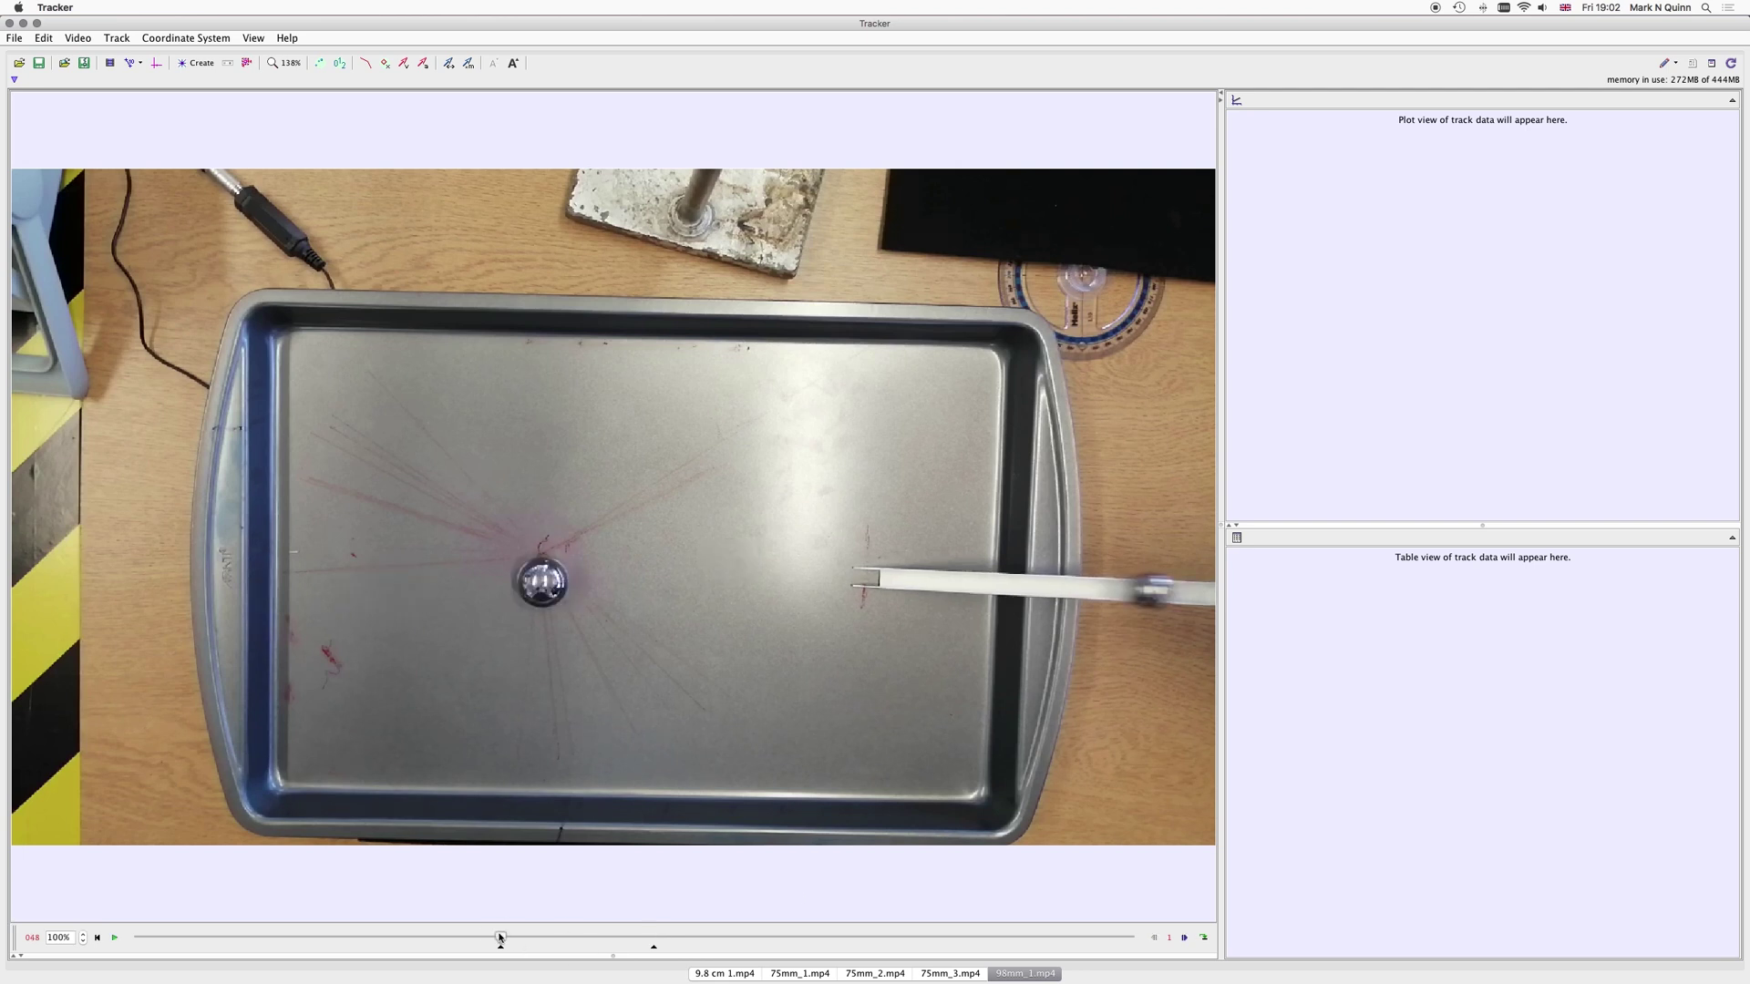
click(654, 938)
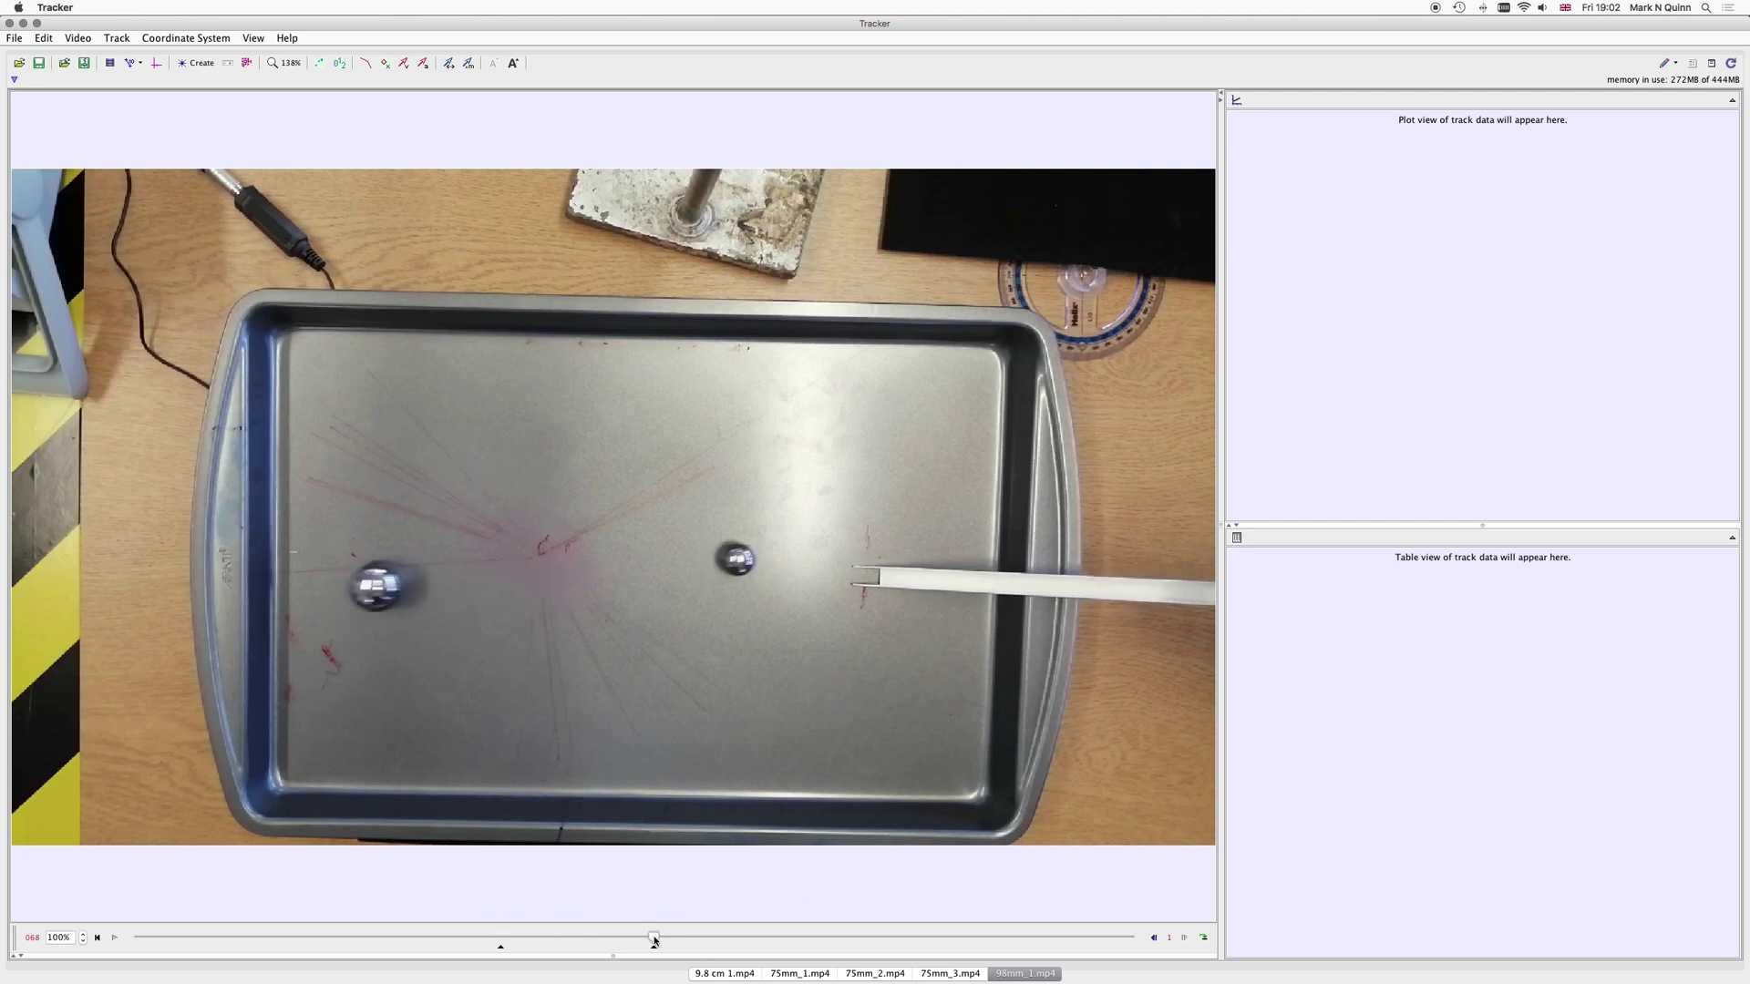
click(501, 938)
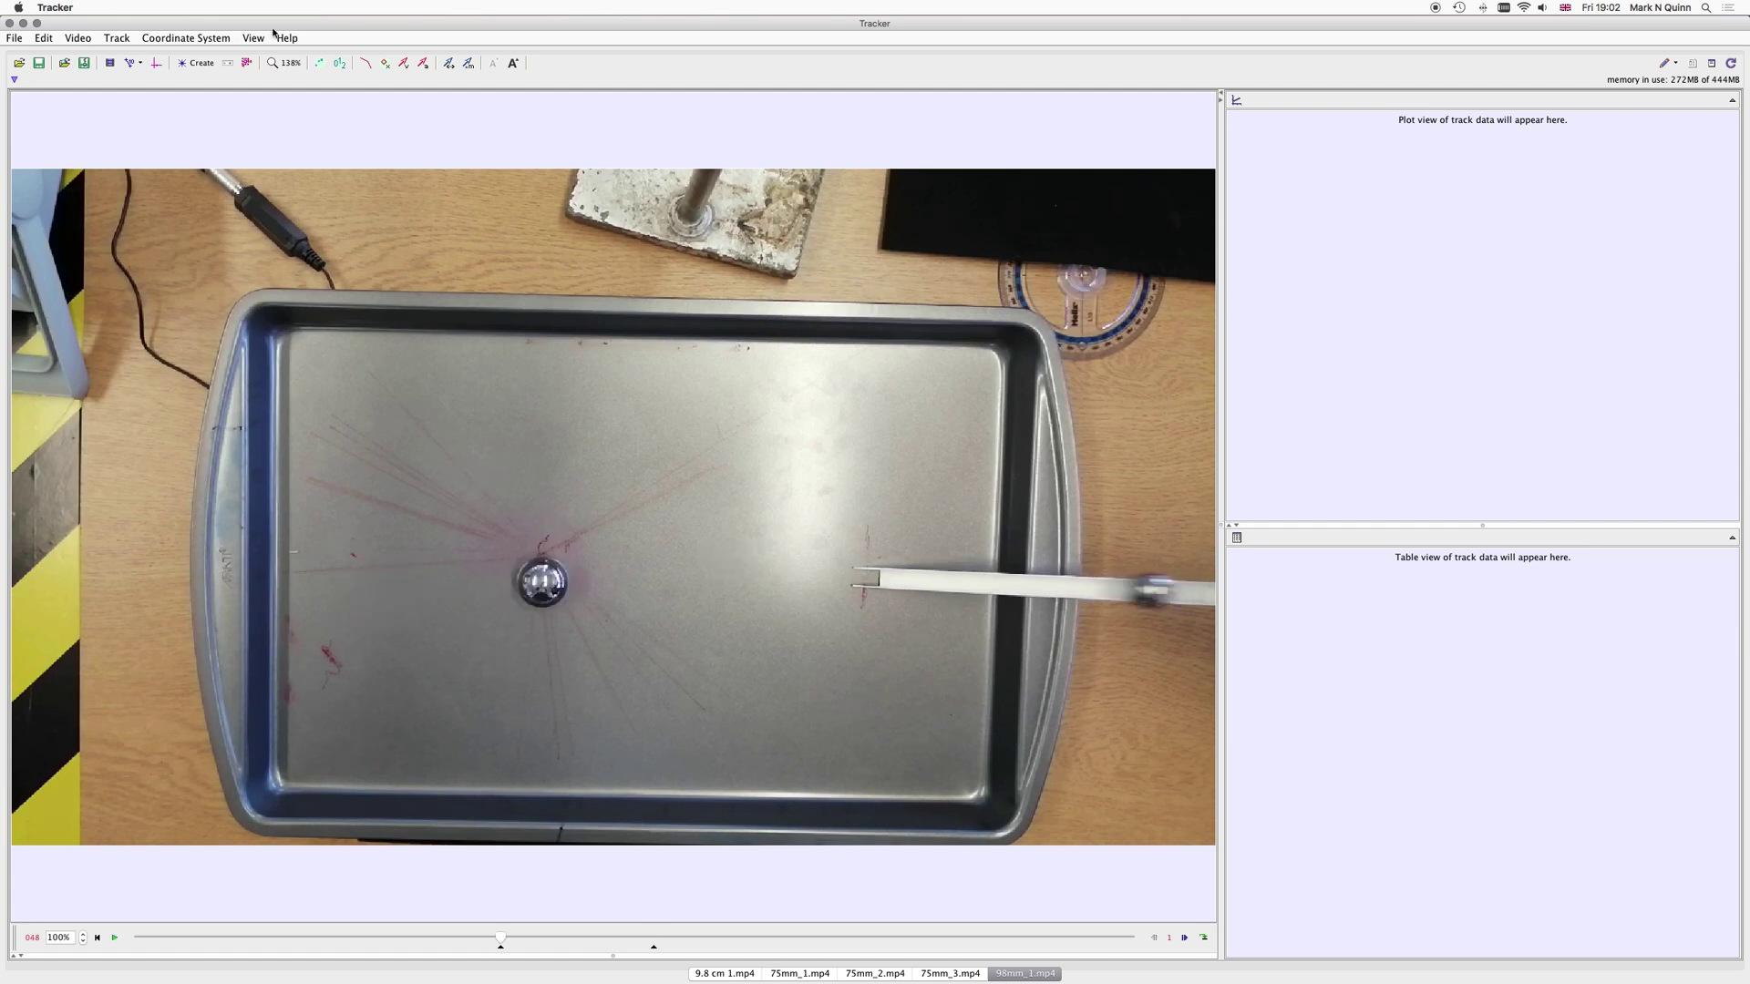
Place the coordinate origin on the large ball's centre at about pixel (563, 439), tilt the axes to about 0.3°, and hide them.
click(156, 63)
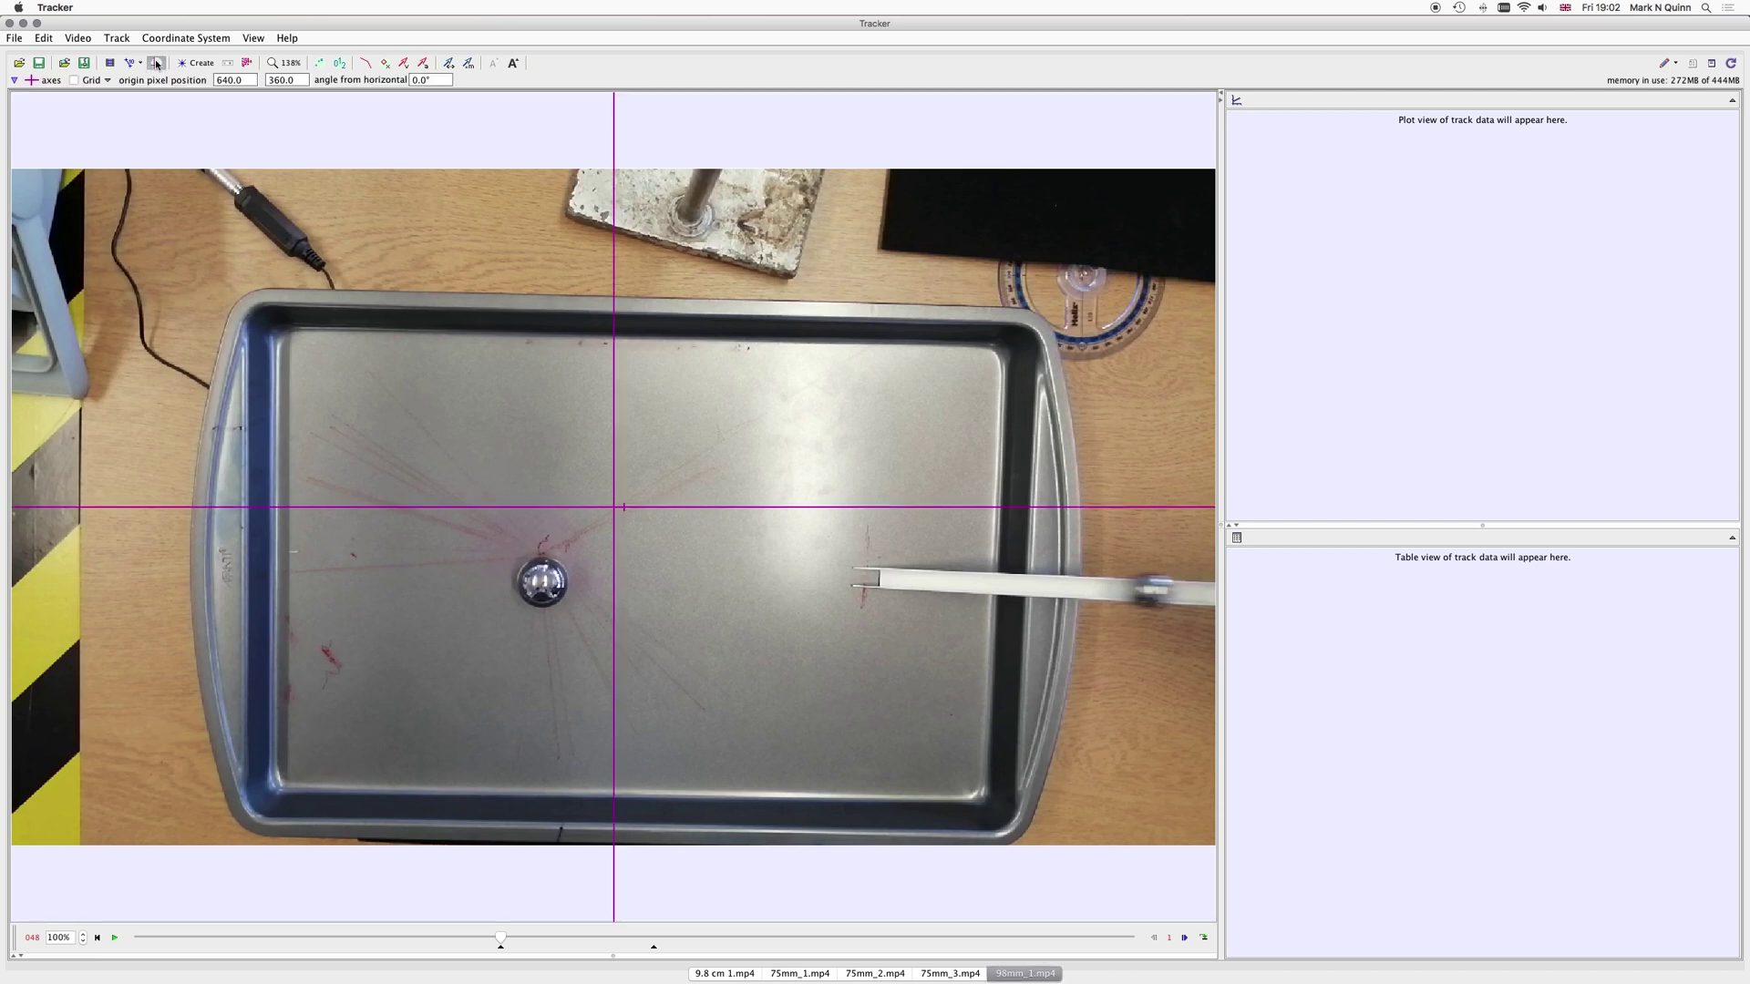
drag(601, 524, 544, 588)
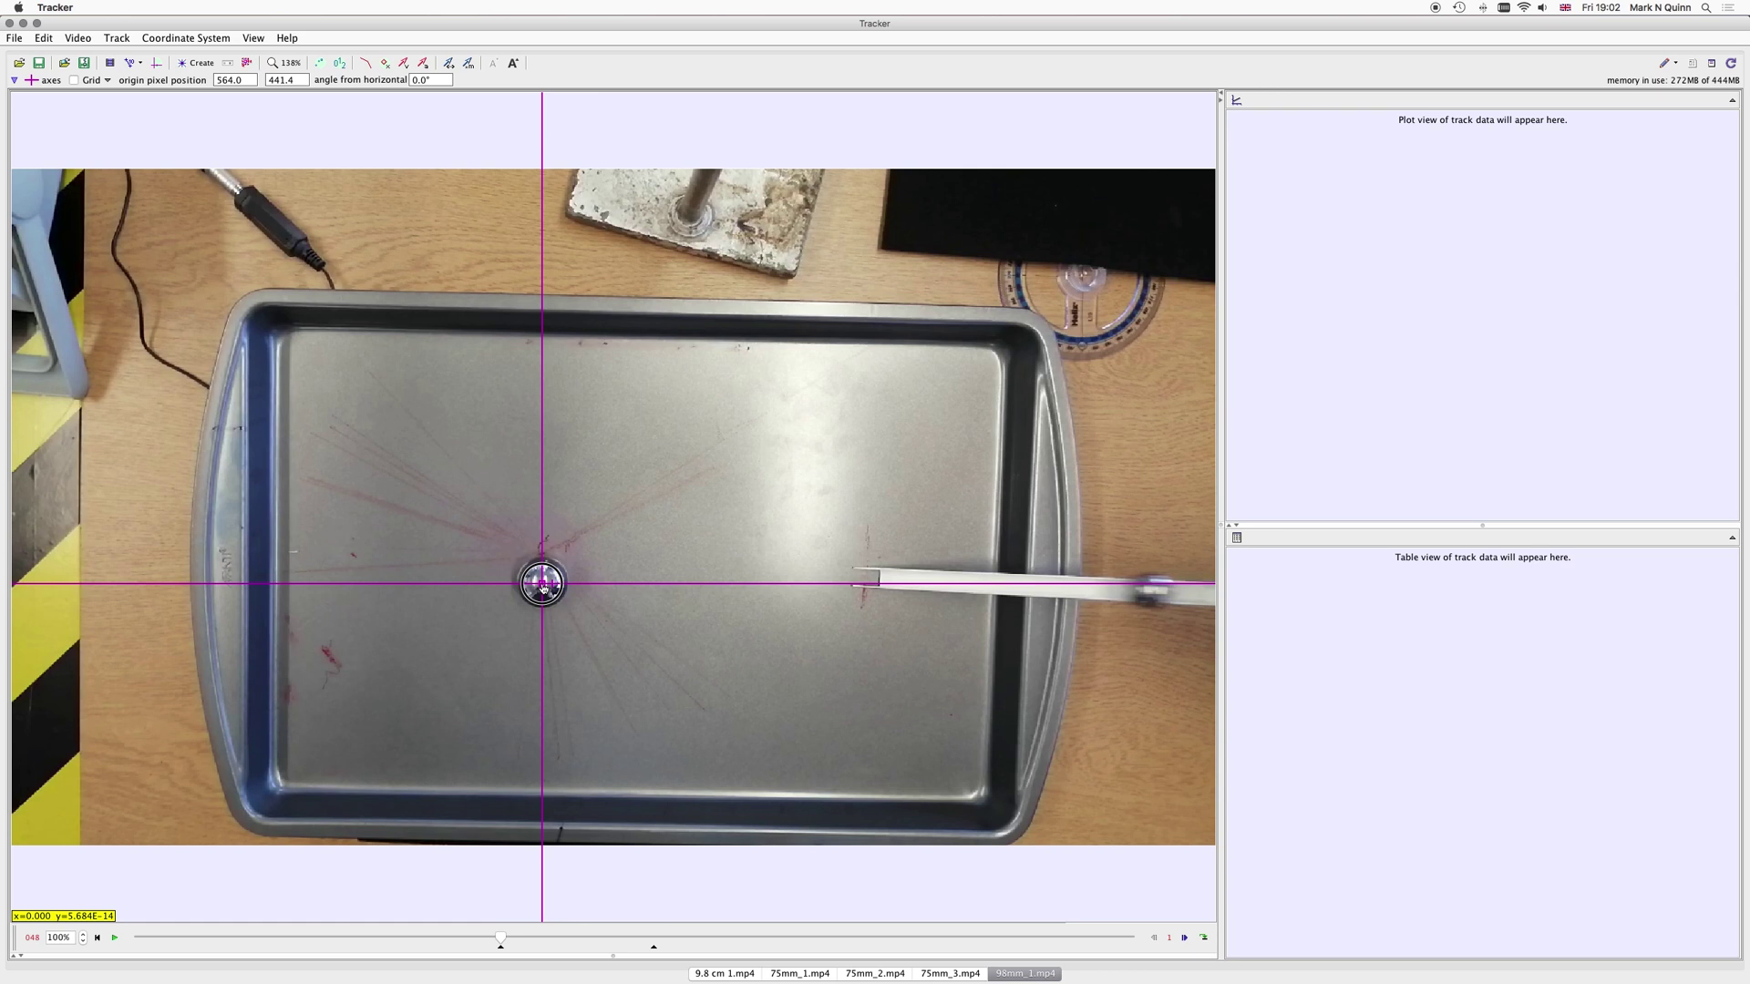
drag(543, 588, 541, 584)
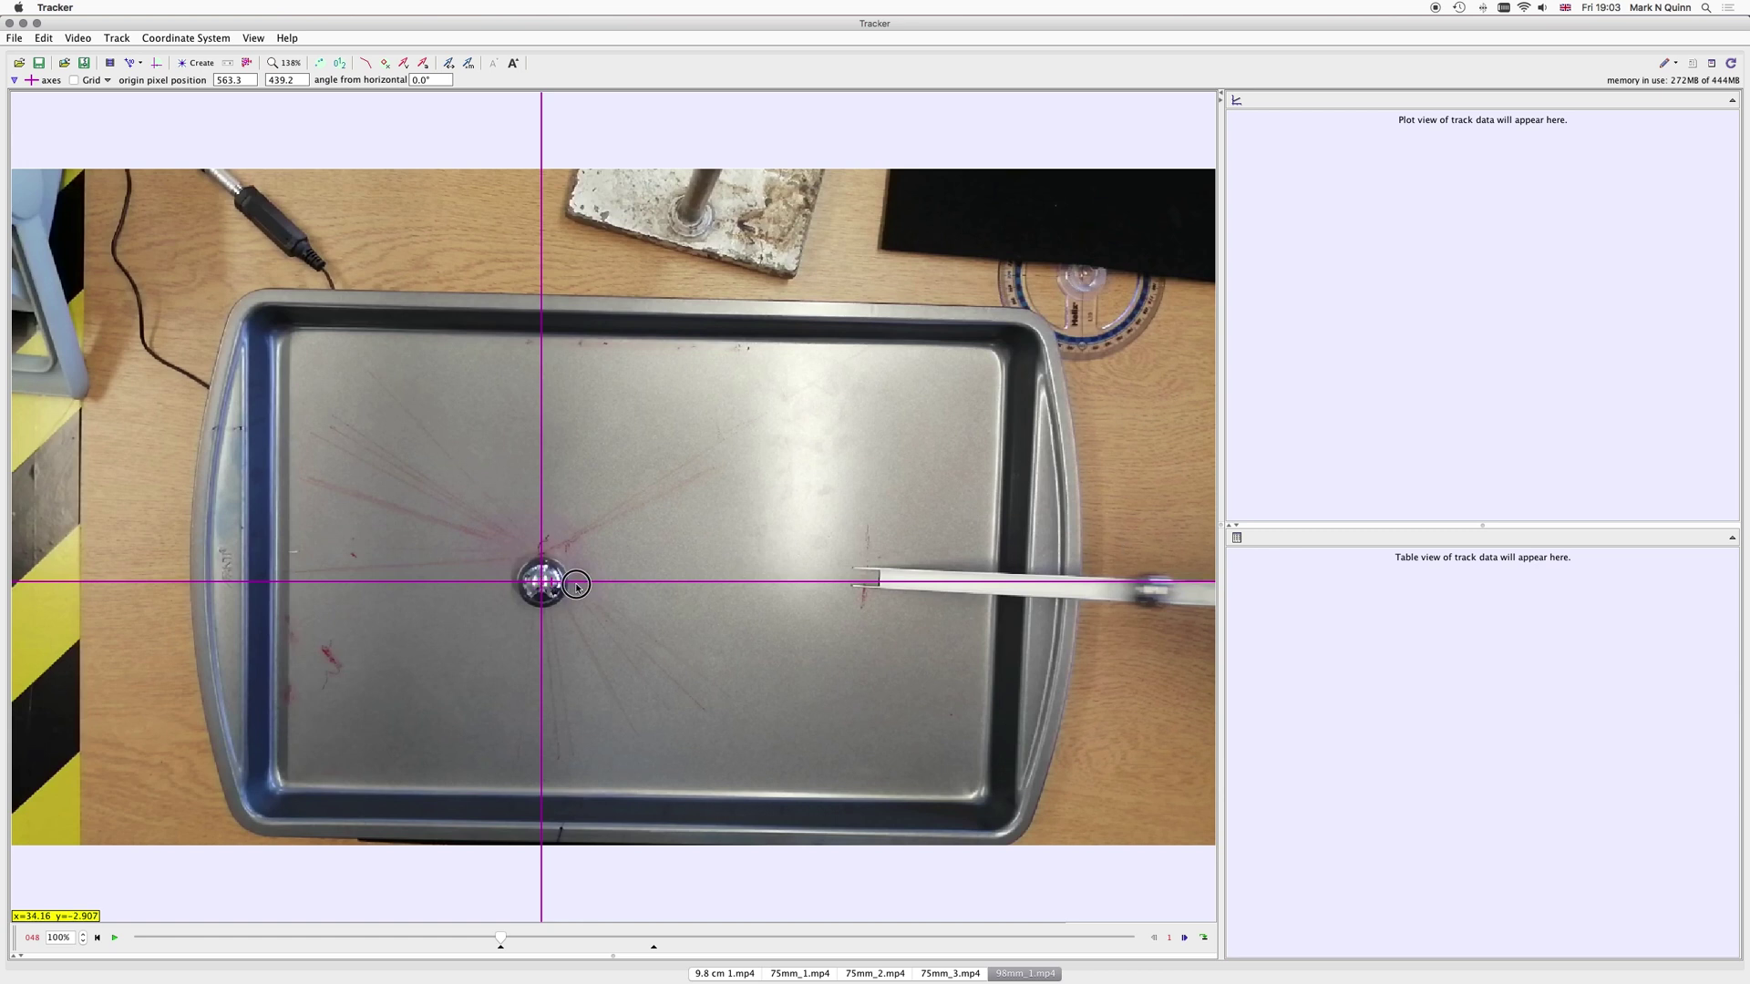
drag(573, 581, 964, 582)
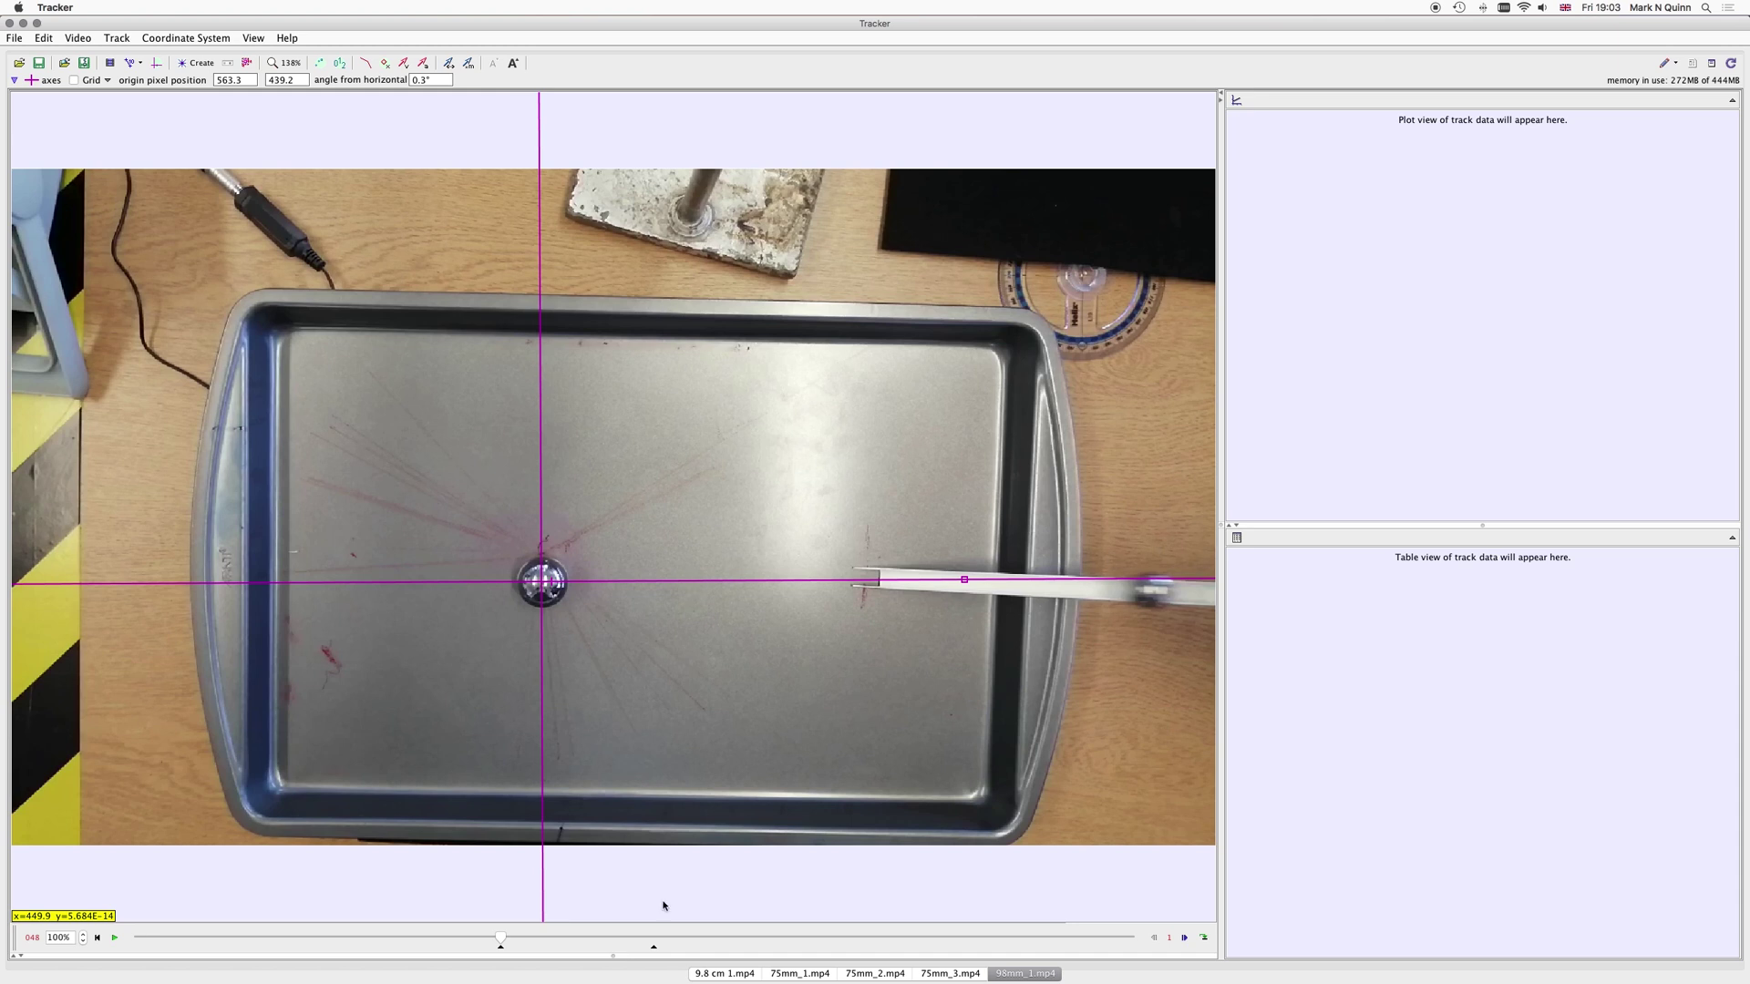
click(579, 939)
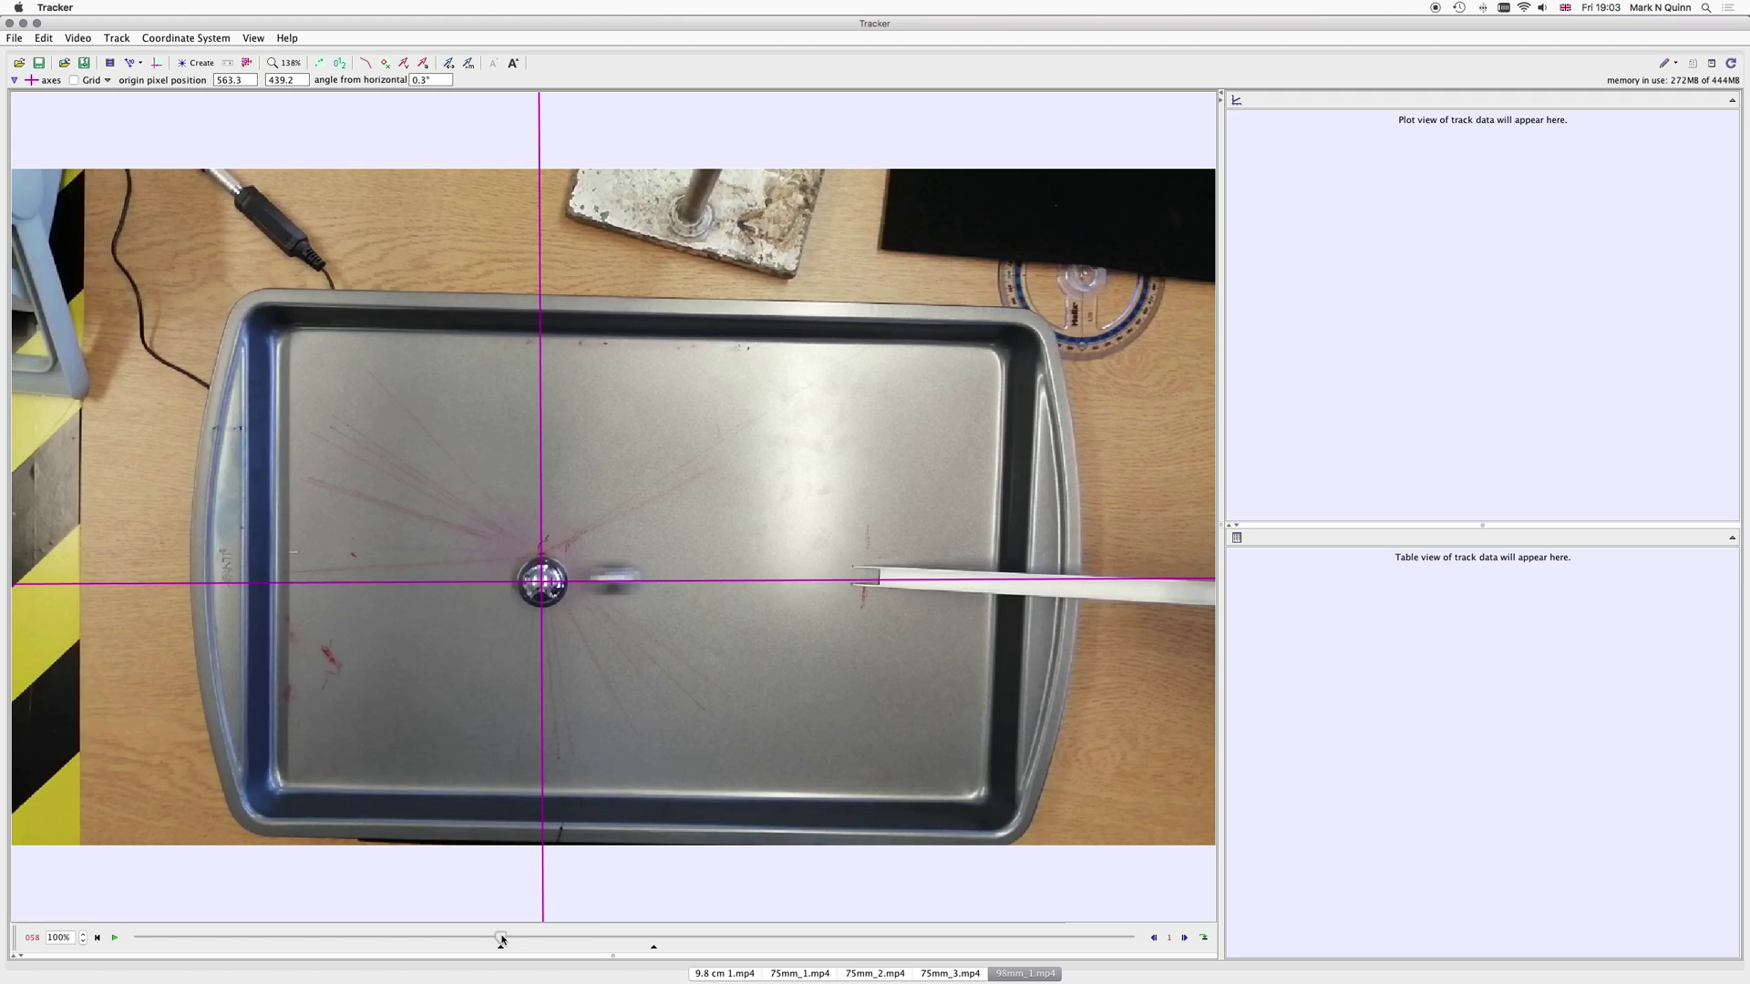
click(500, 937)
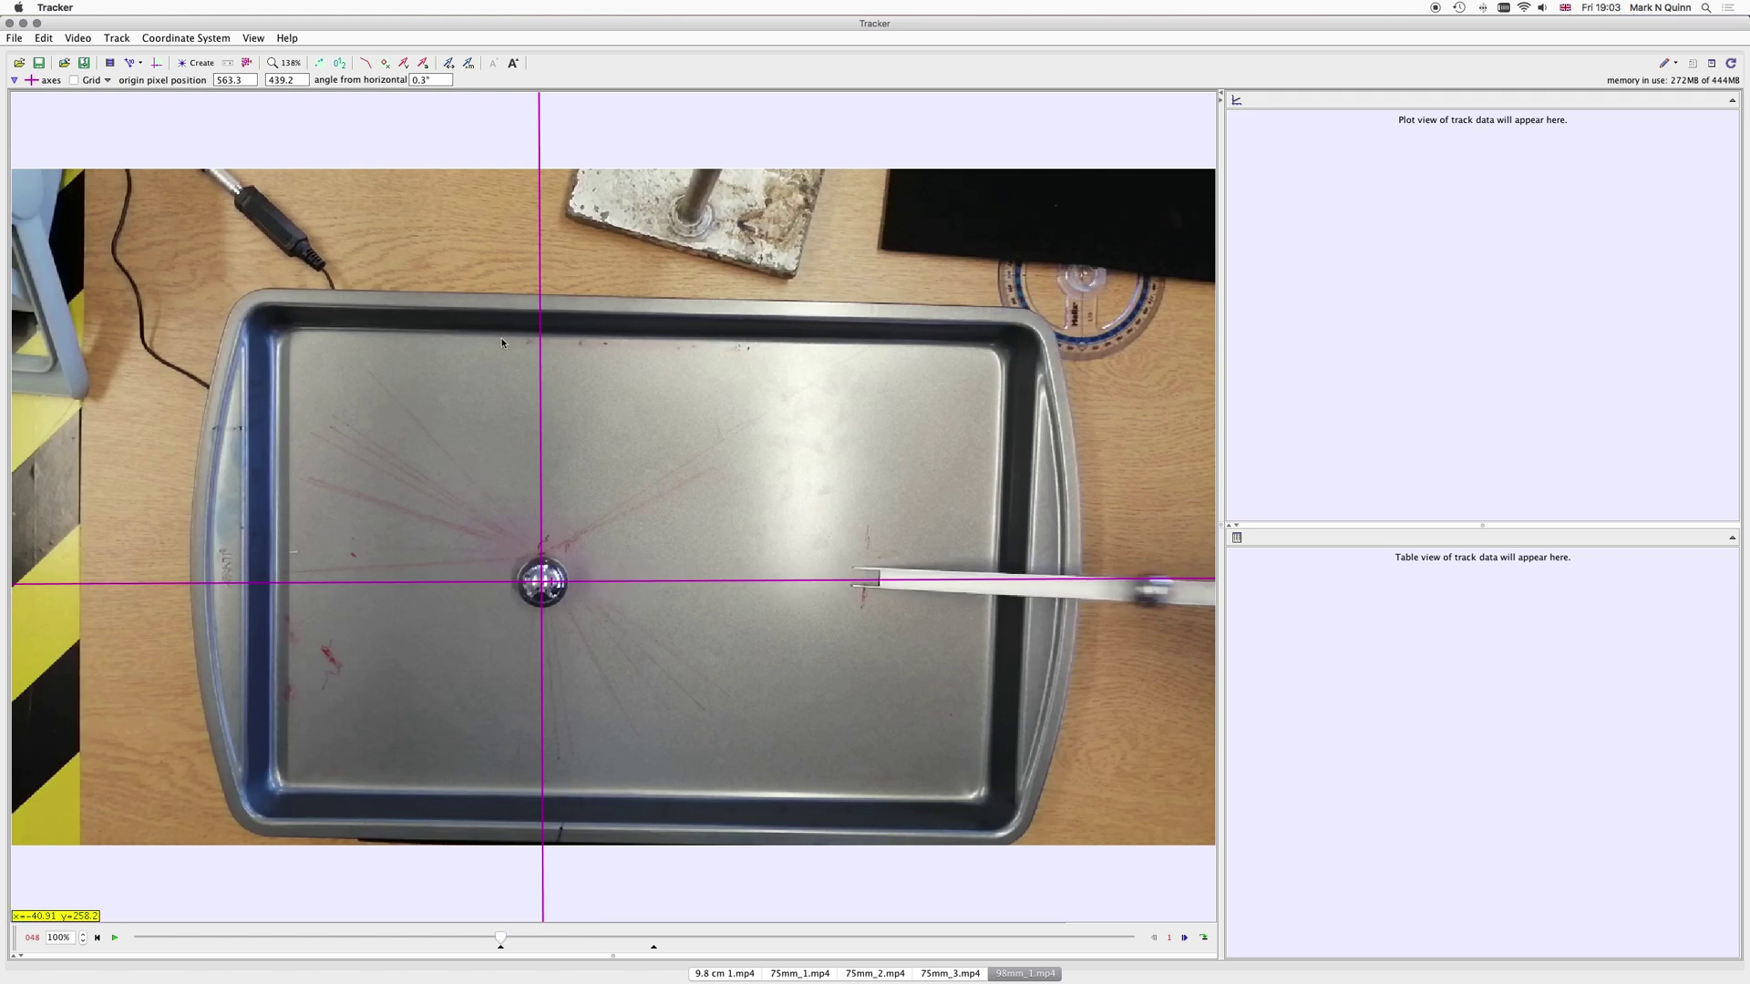
click(157, 63)
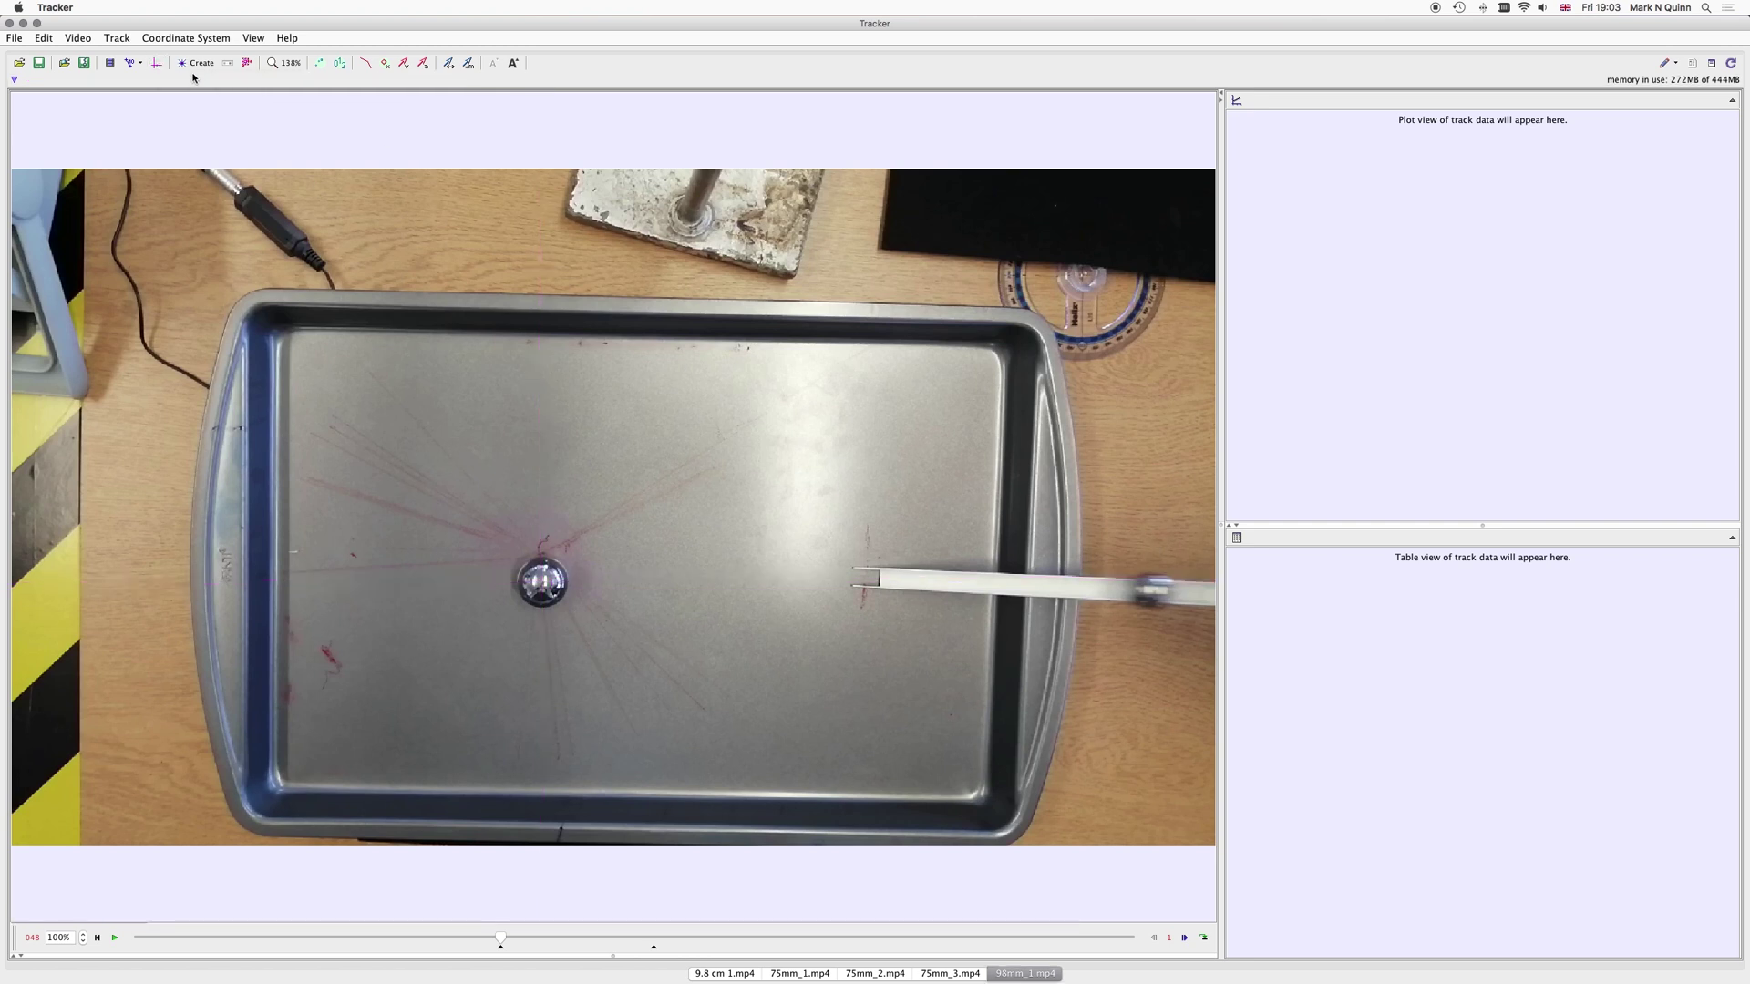
Create a calibration stick spanning the large ball's vertical diameter, marking its ends at 400% zoom.
click(196, 63)
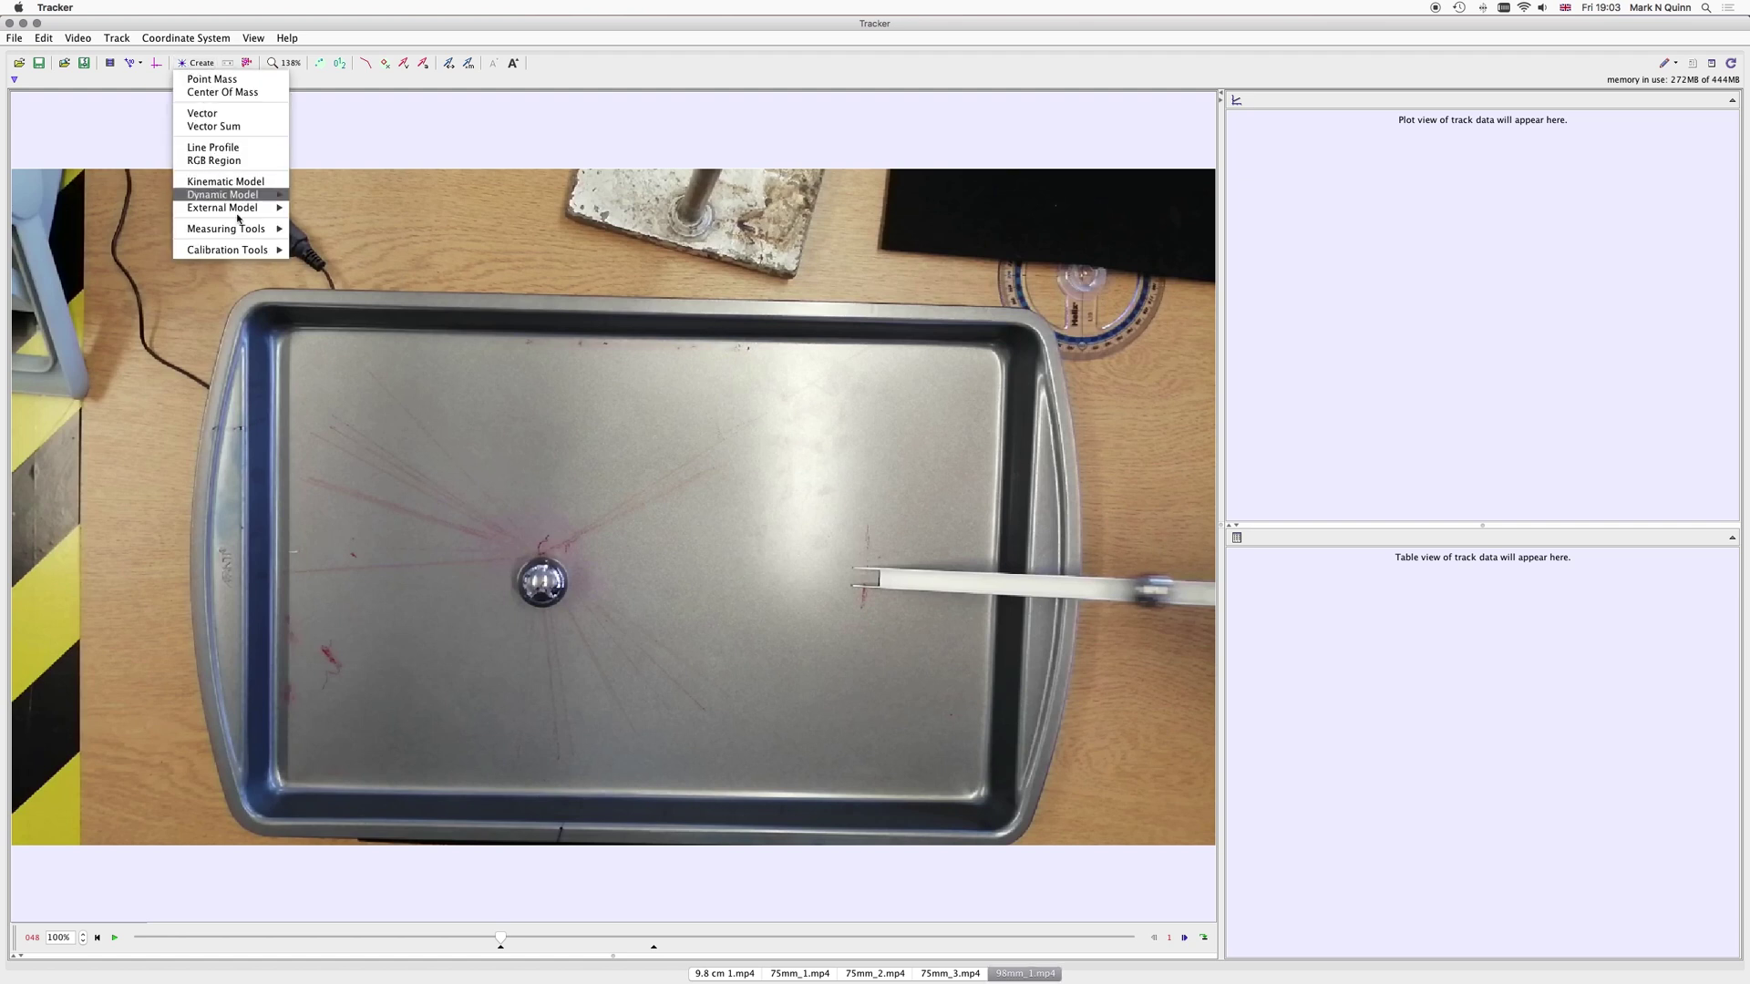
mouse_move(250, 235)
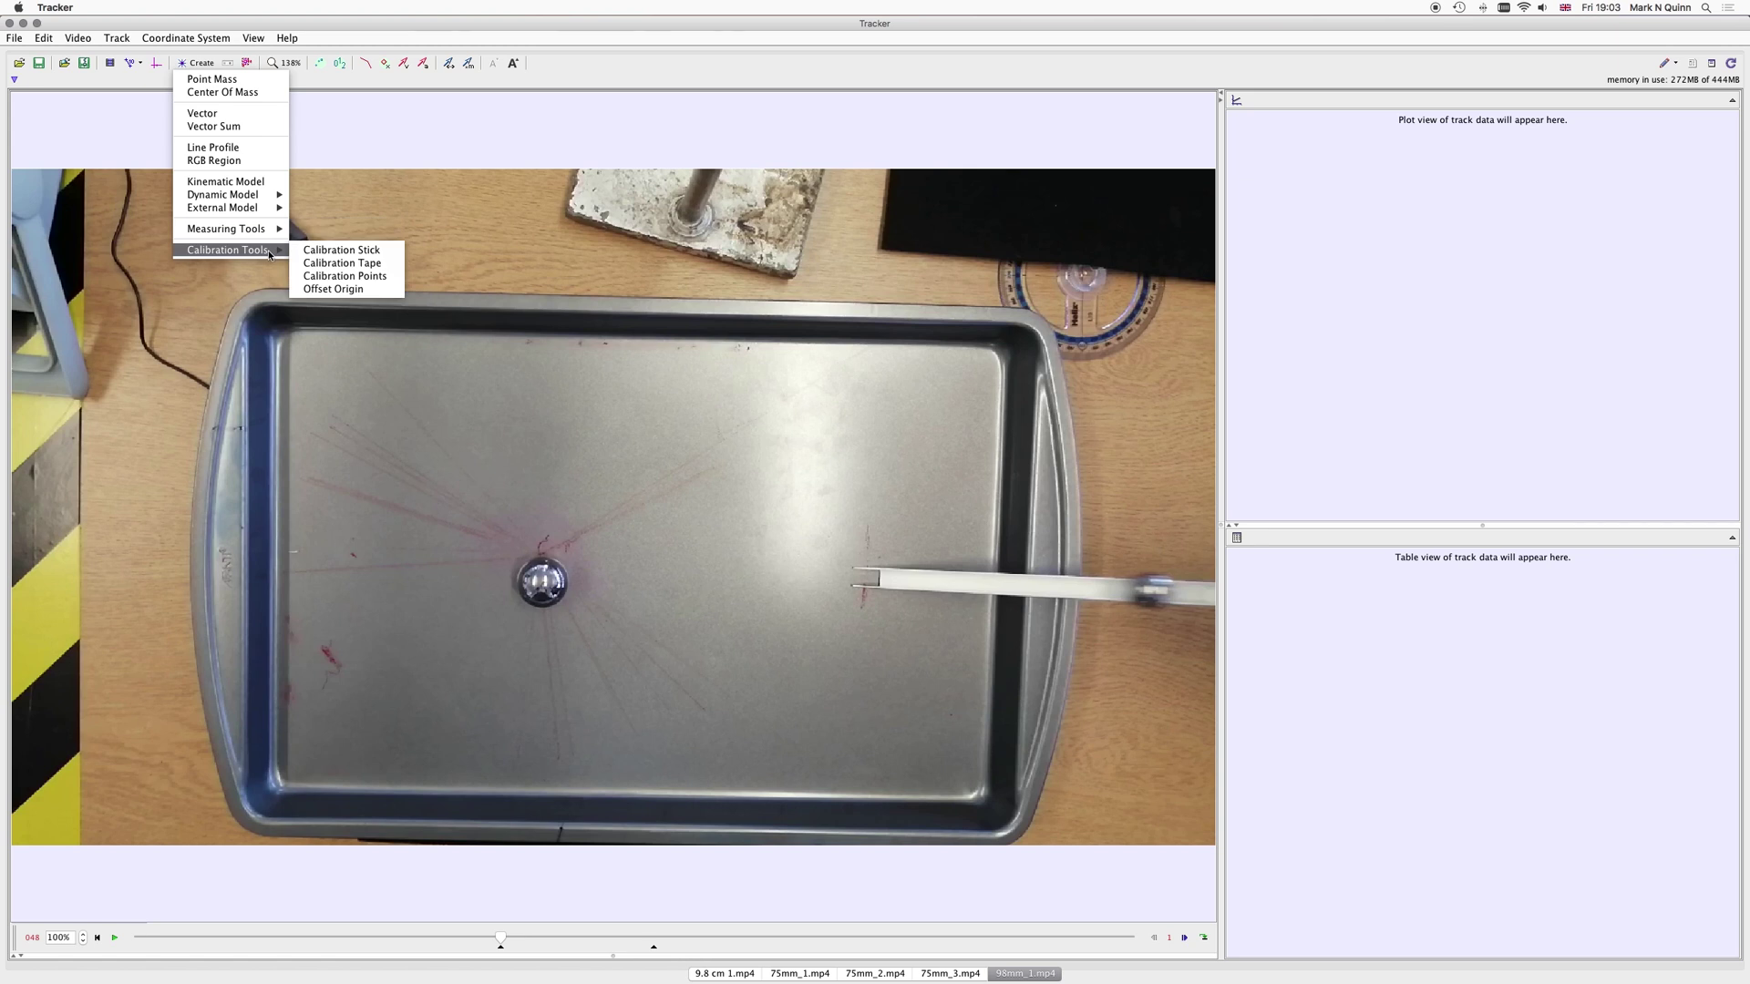
click(362, 251)
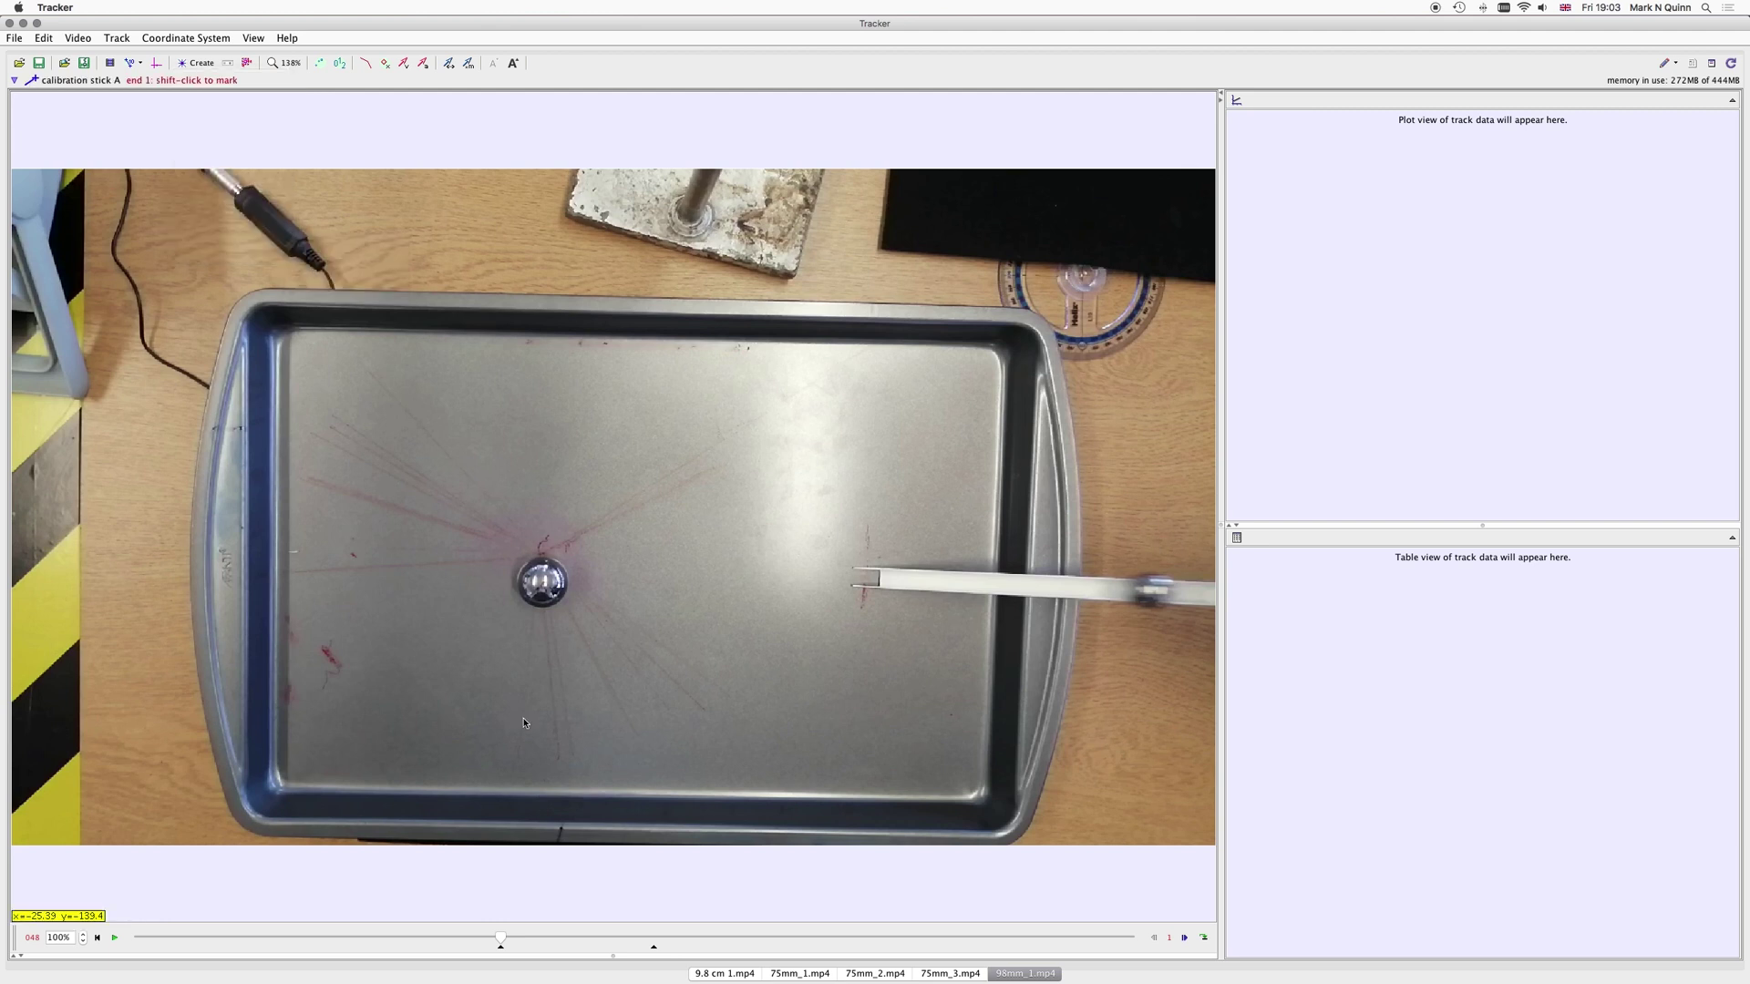
click(293, 66)
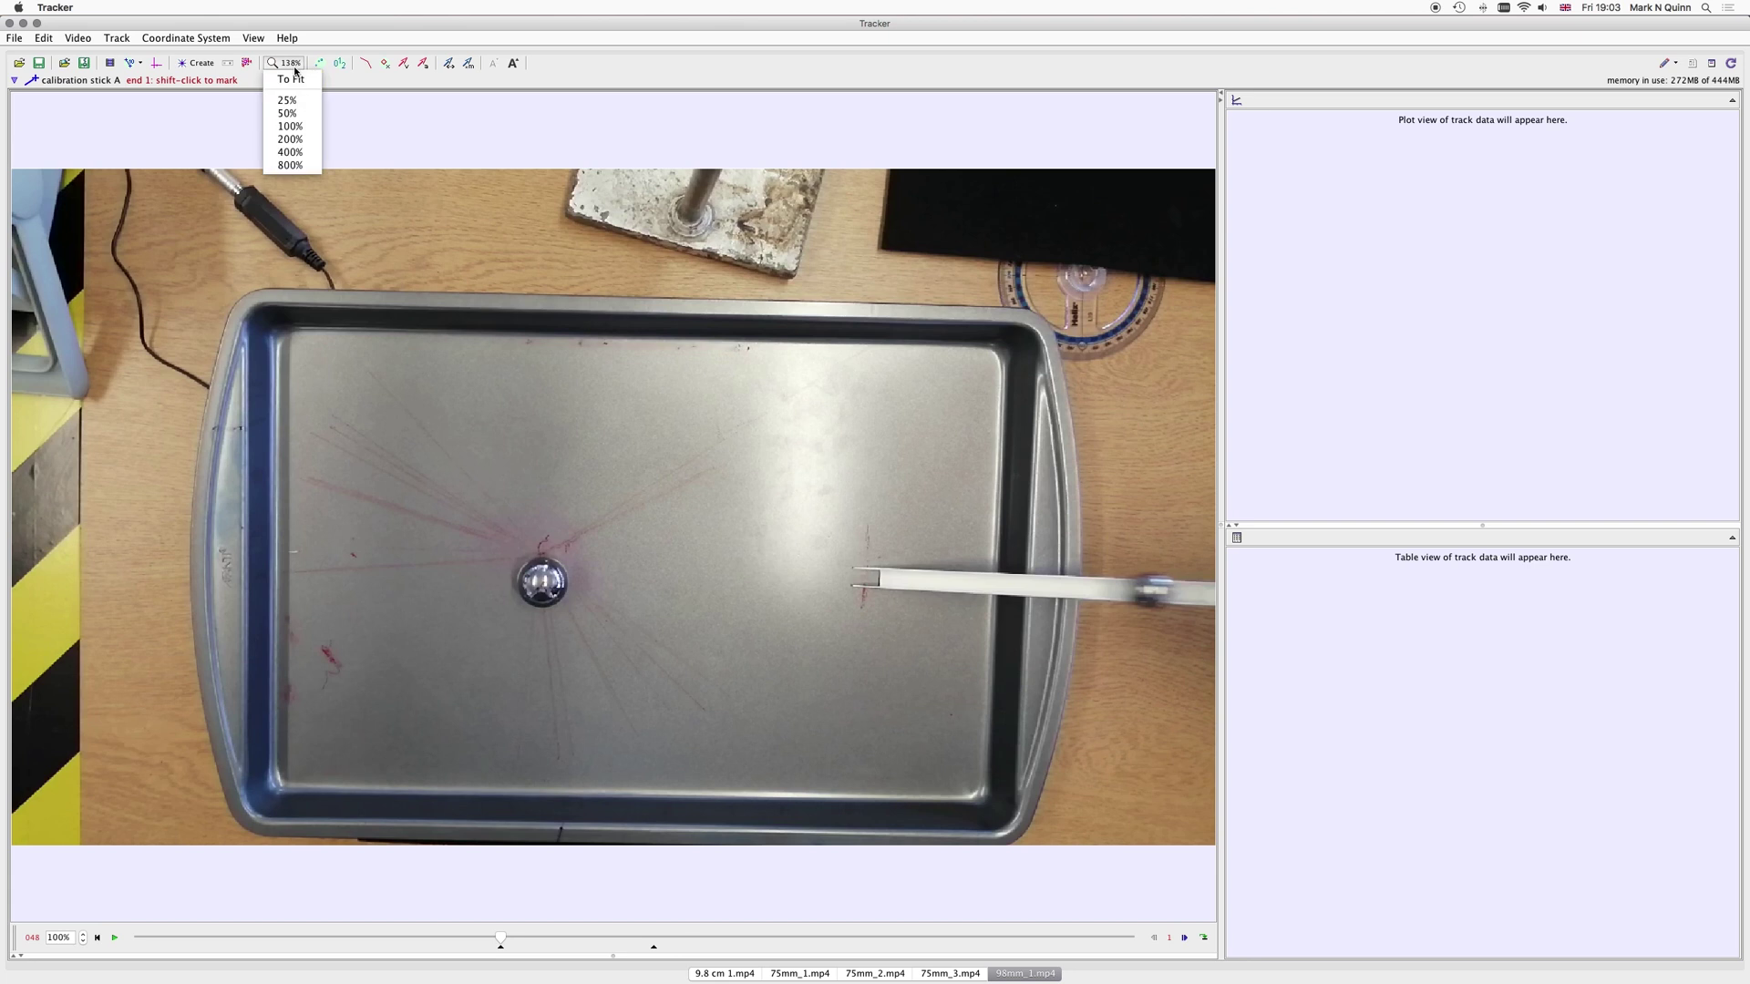
click(302, 153)
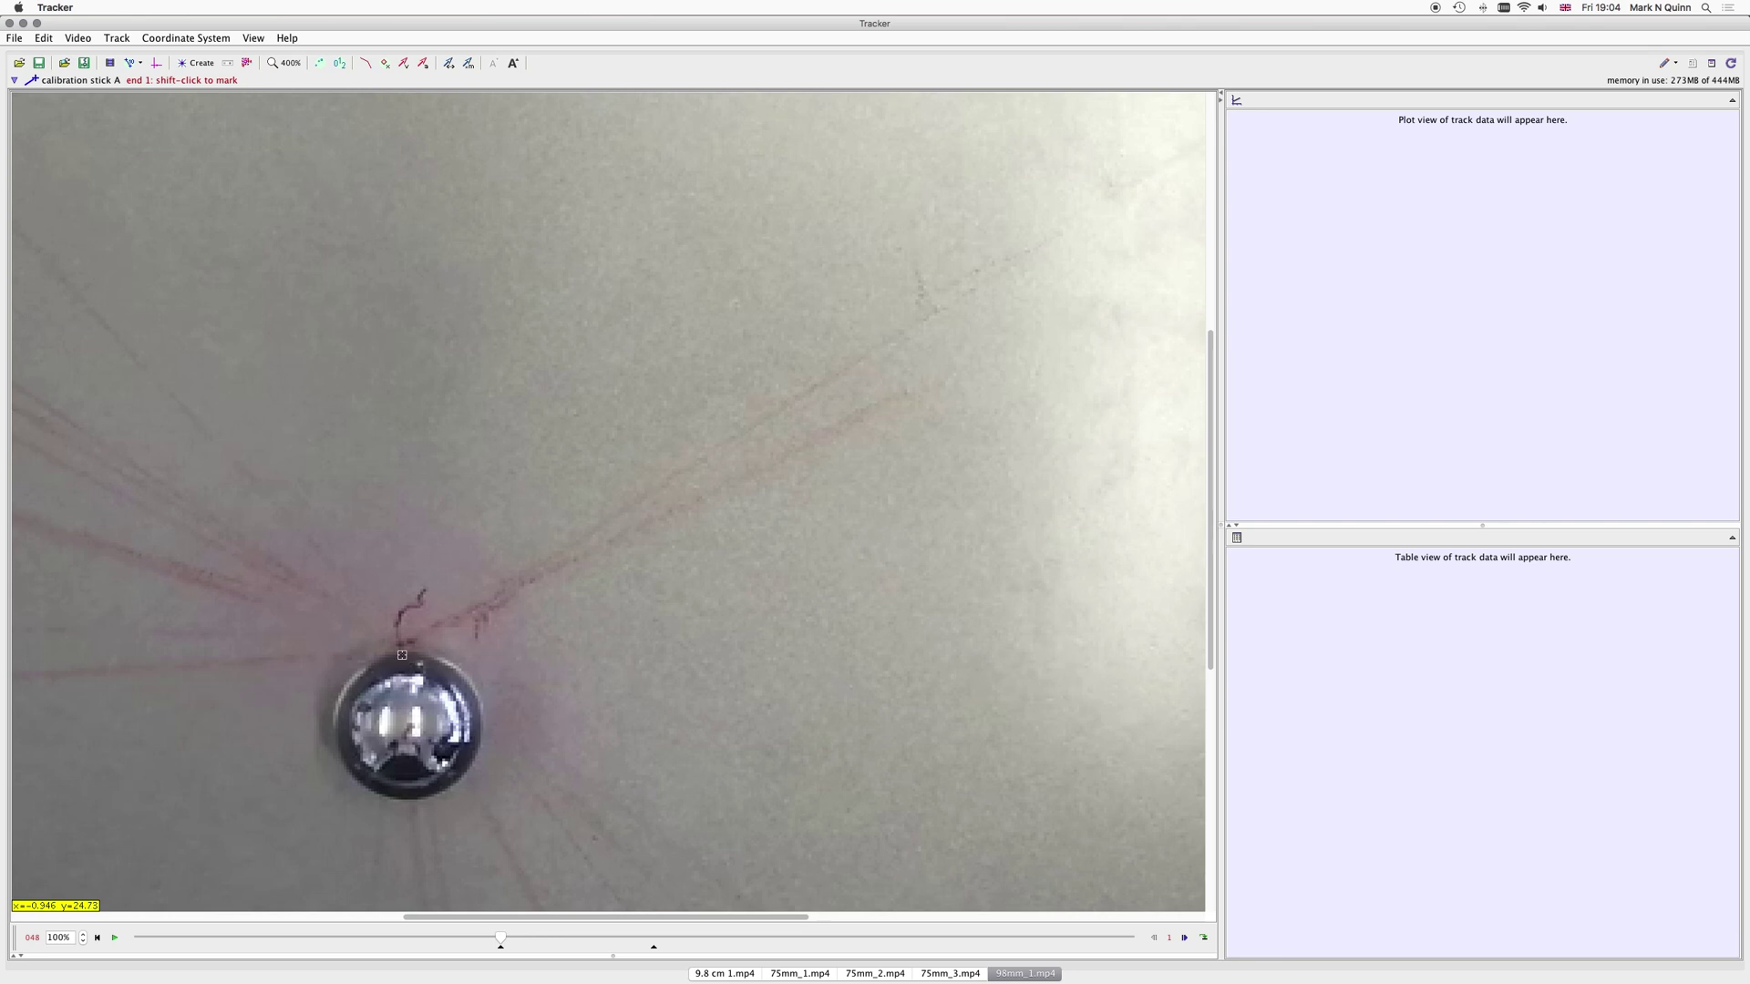
shift+click(405, 660)
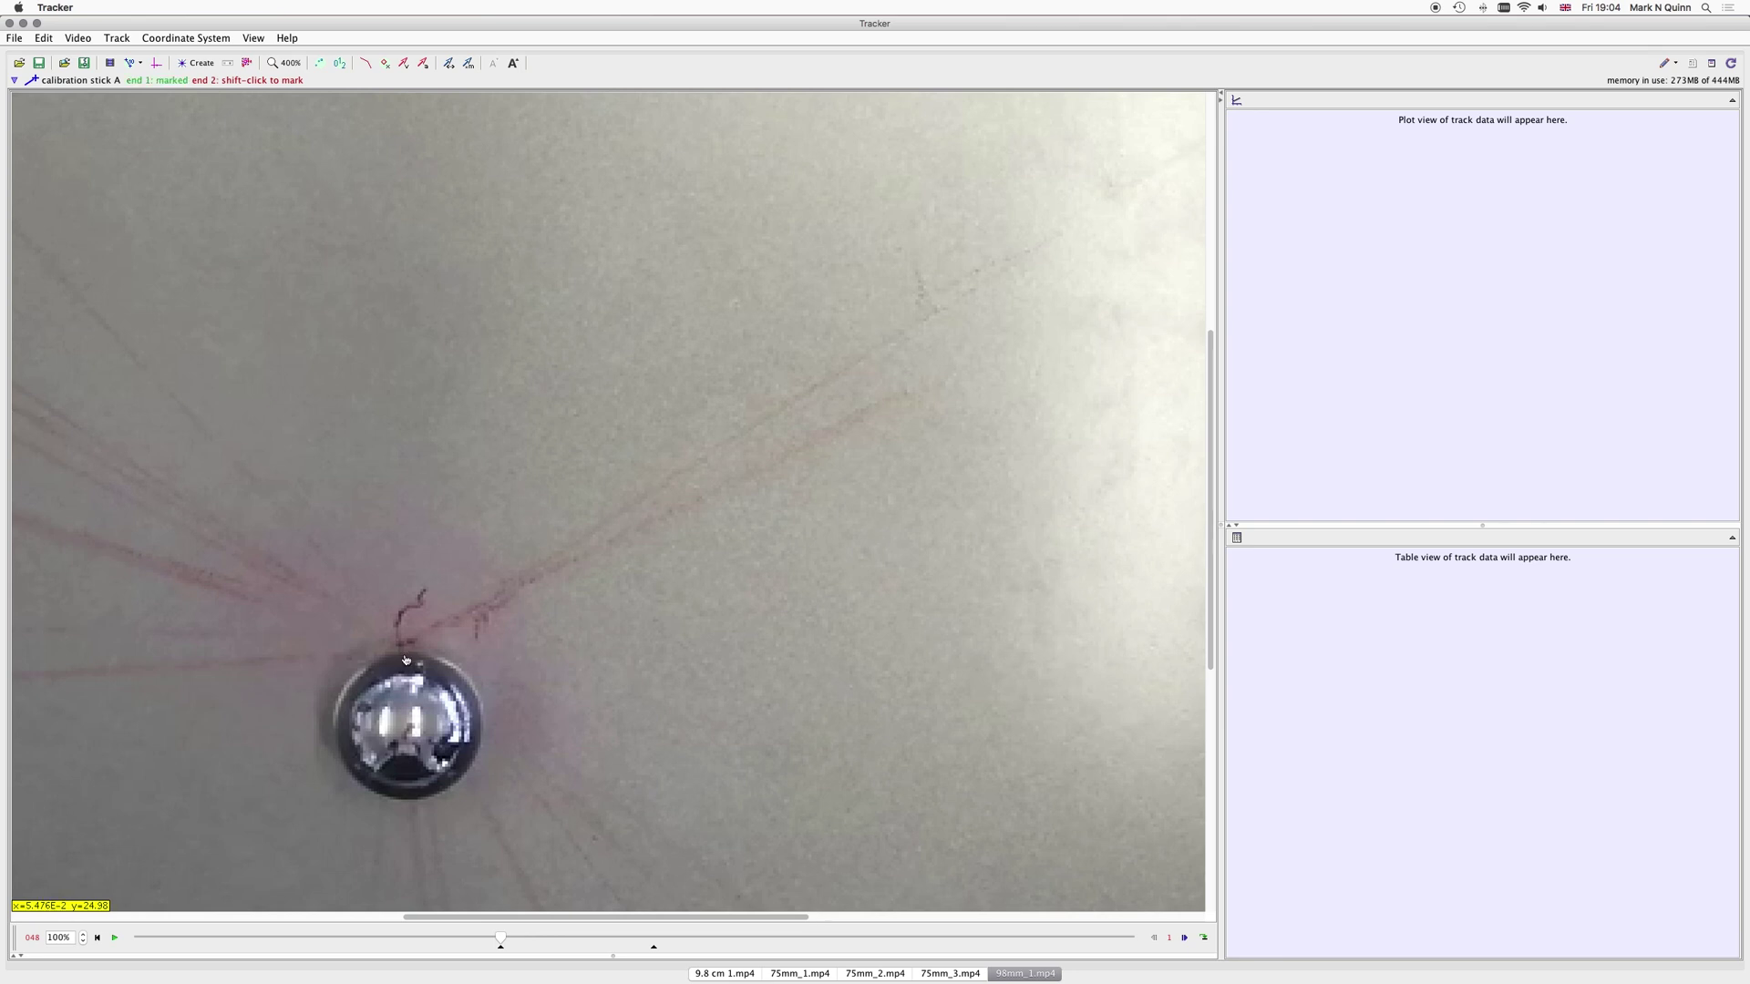
shift+click(402, 800)
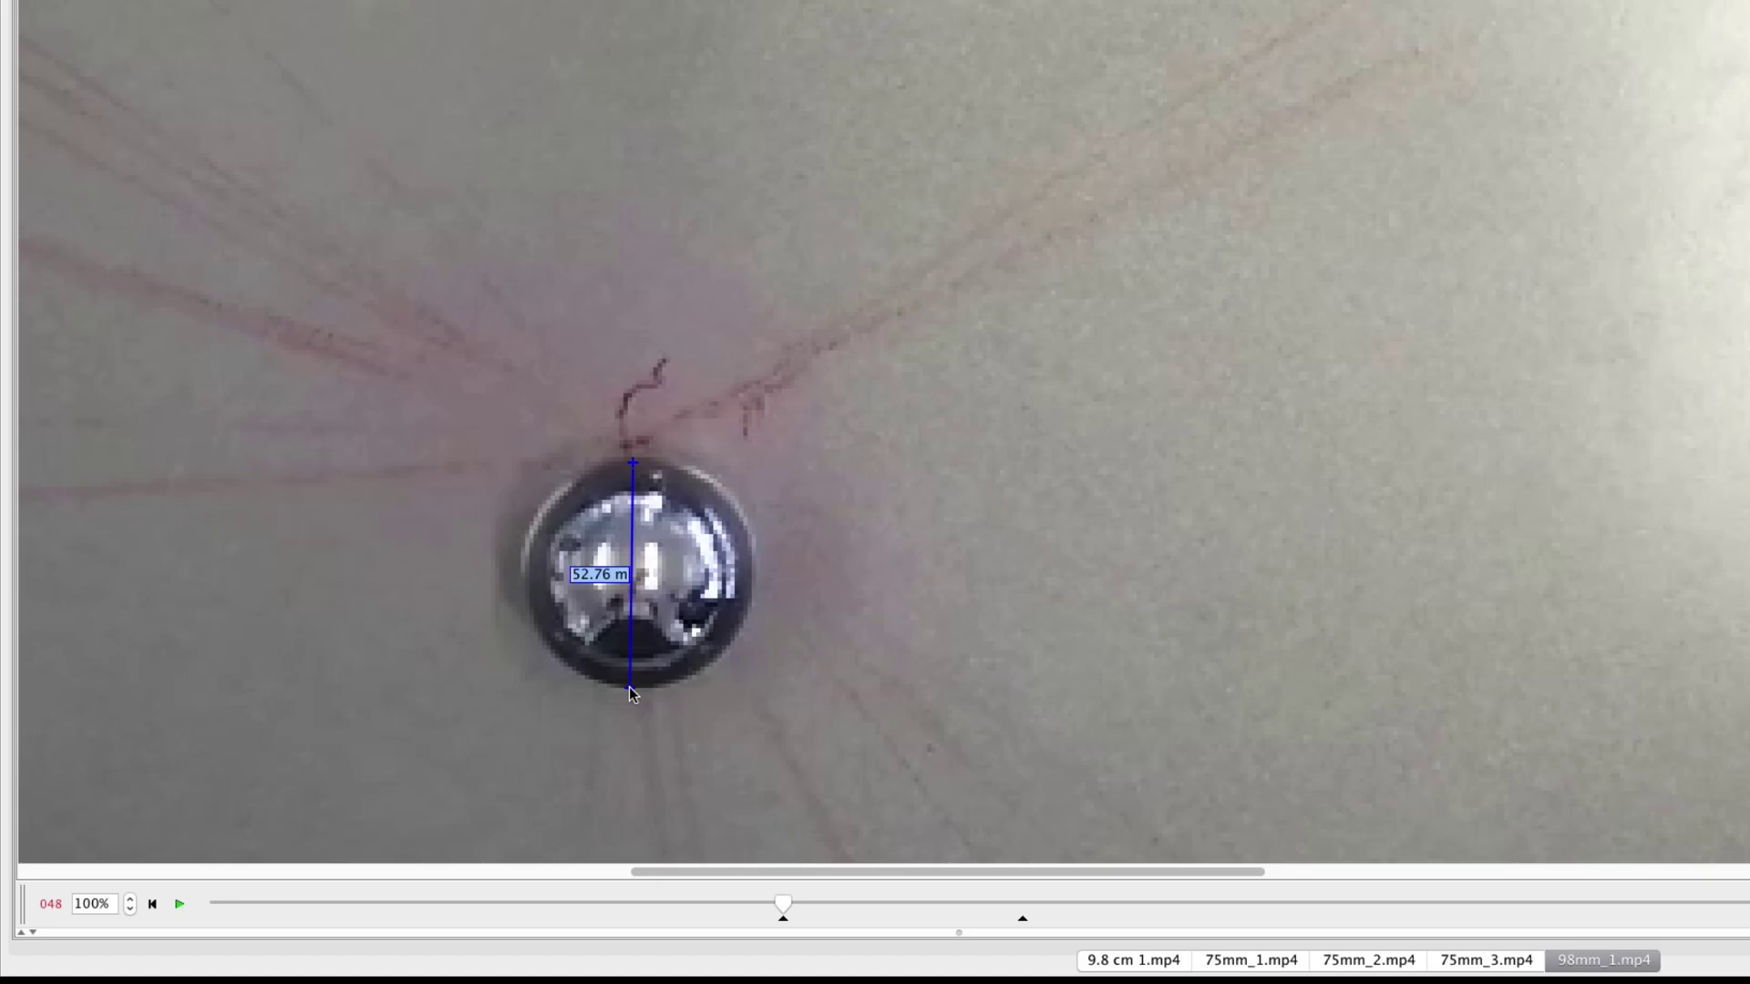
Set the calibration stick's length to 0.03 m and hide the stick.
click(606, 574)
drag(628, 574, 515, 578)
text(0.03)
click(516, 572)
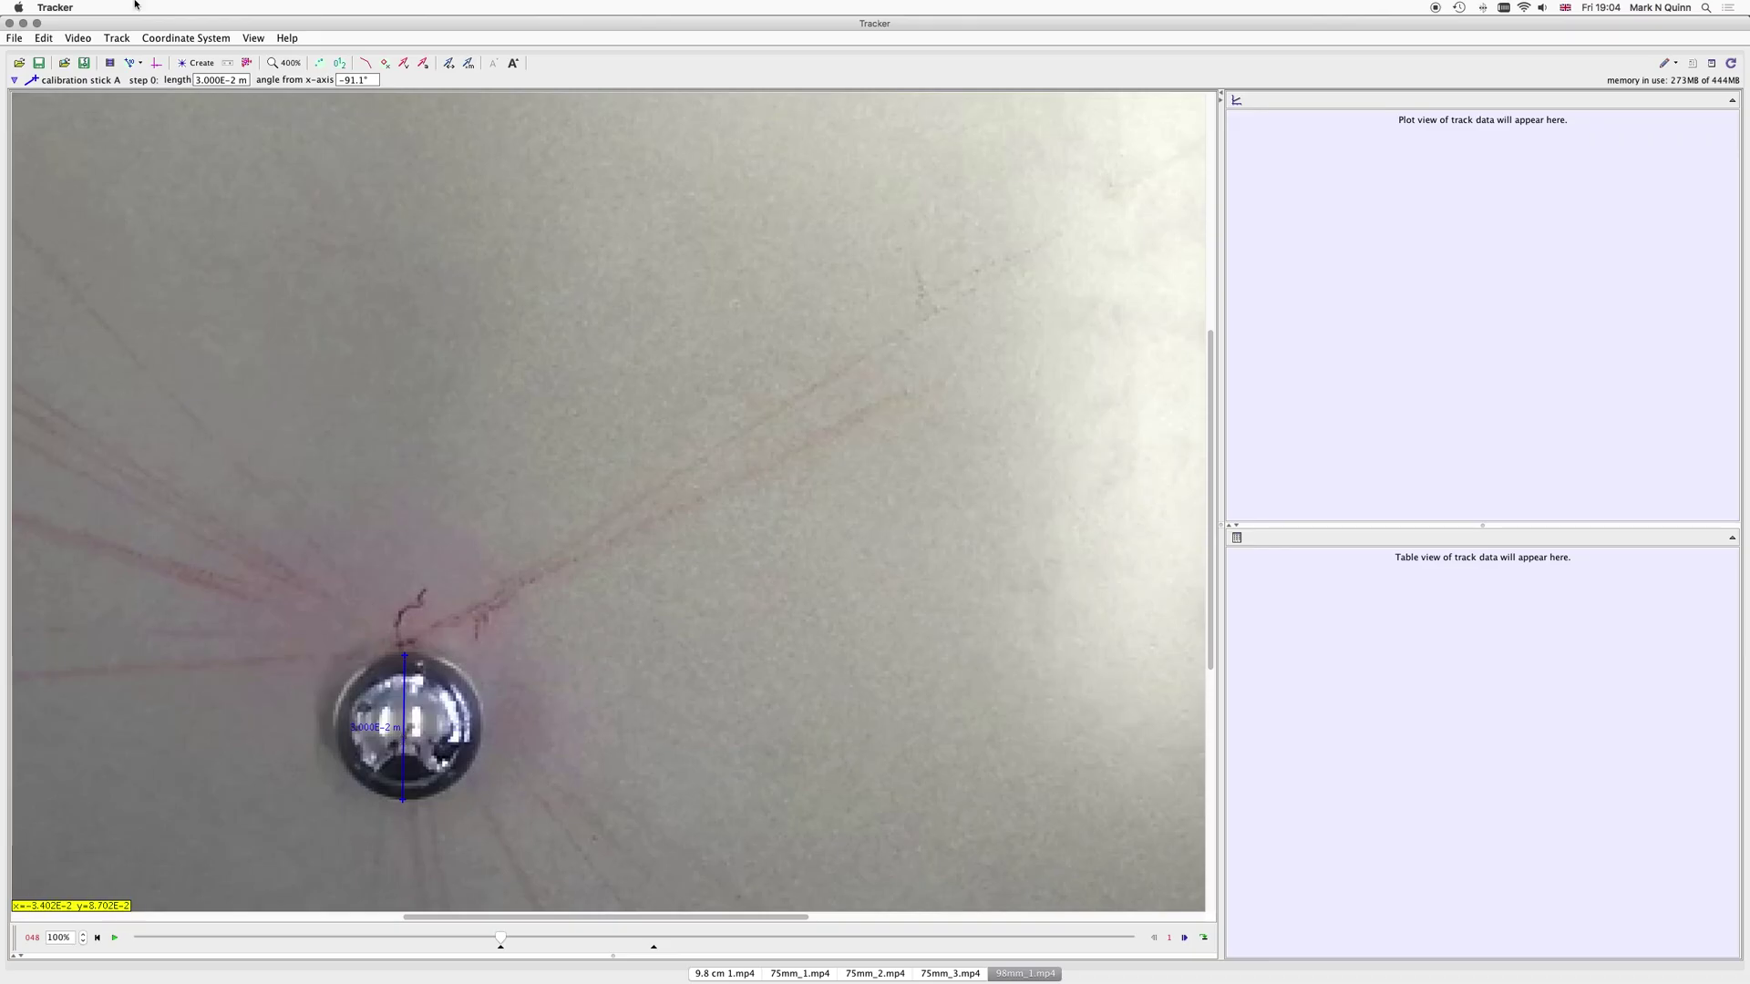
click(133, 64)
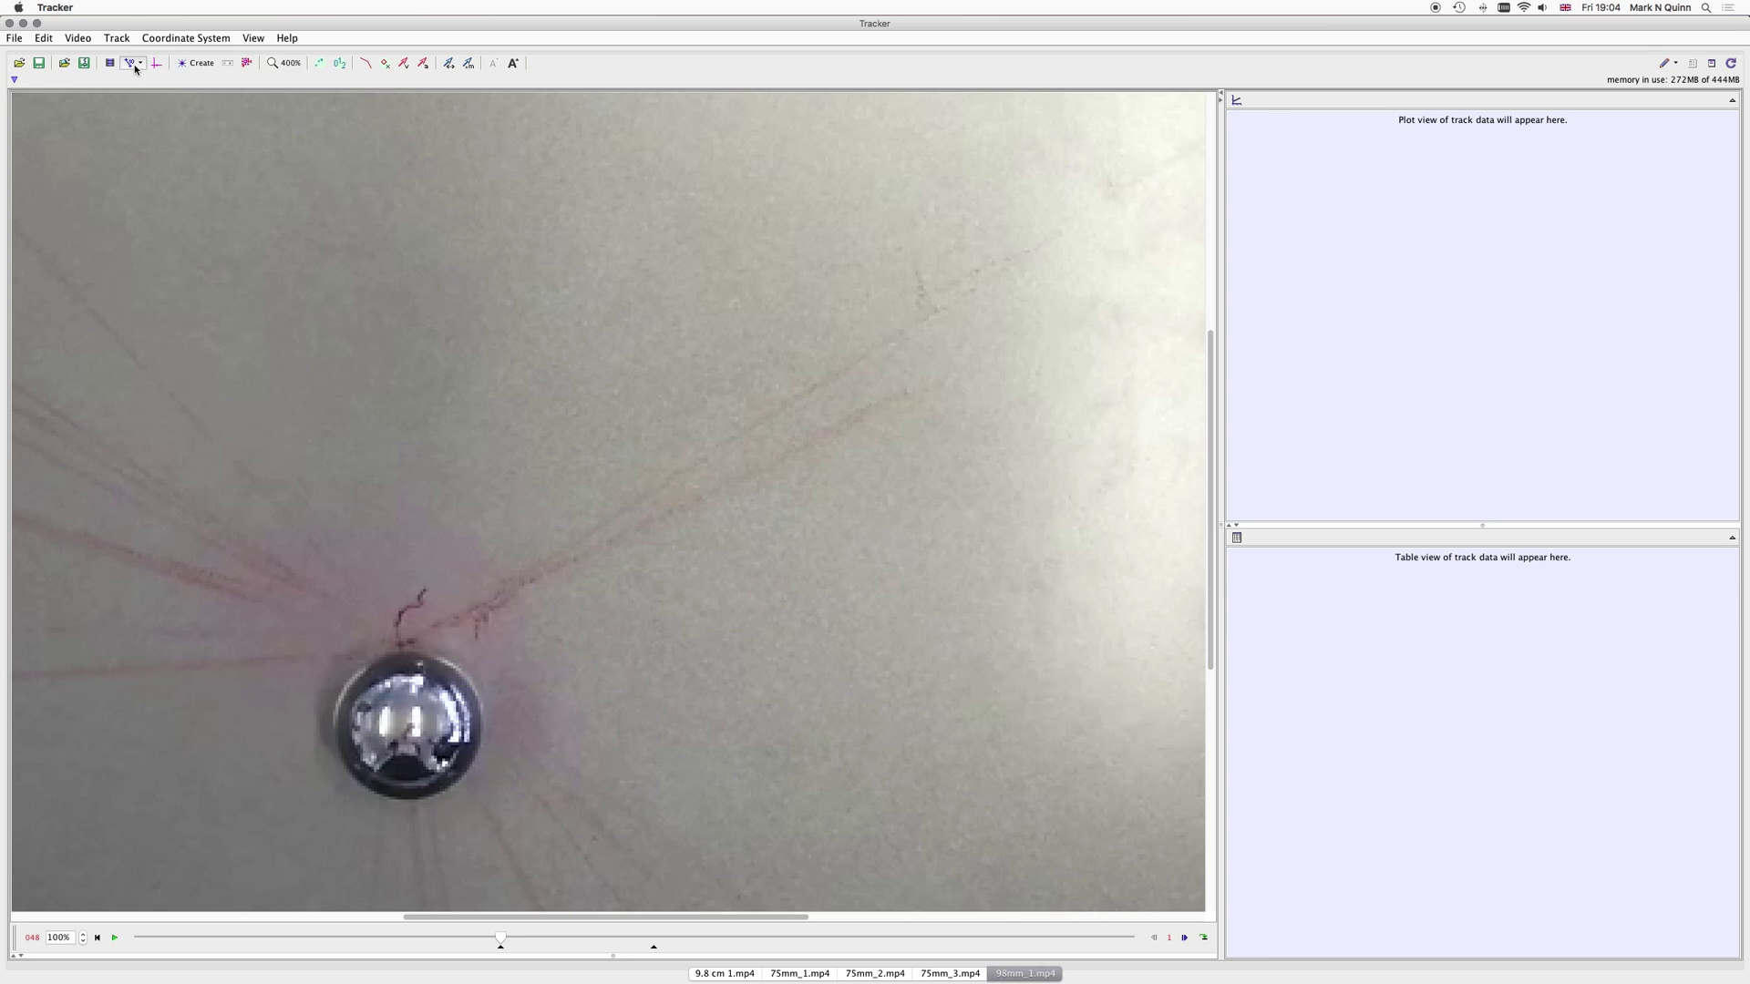
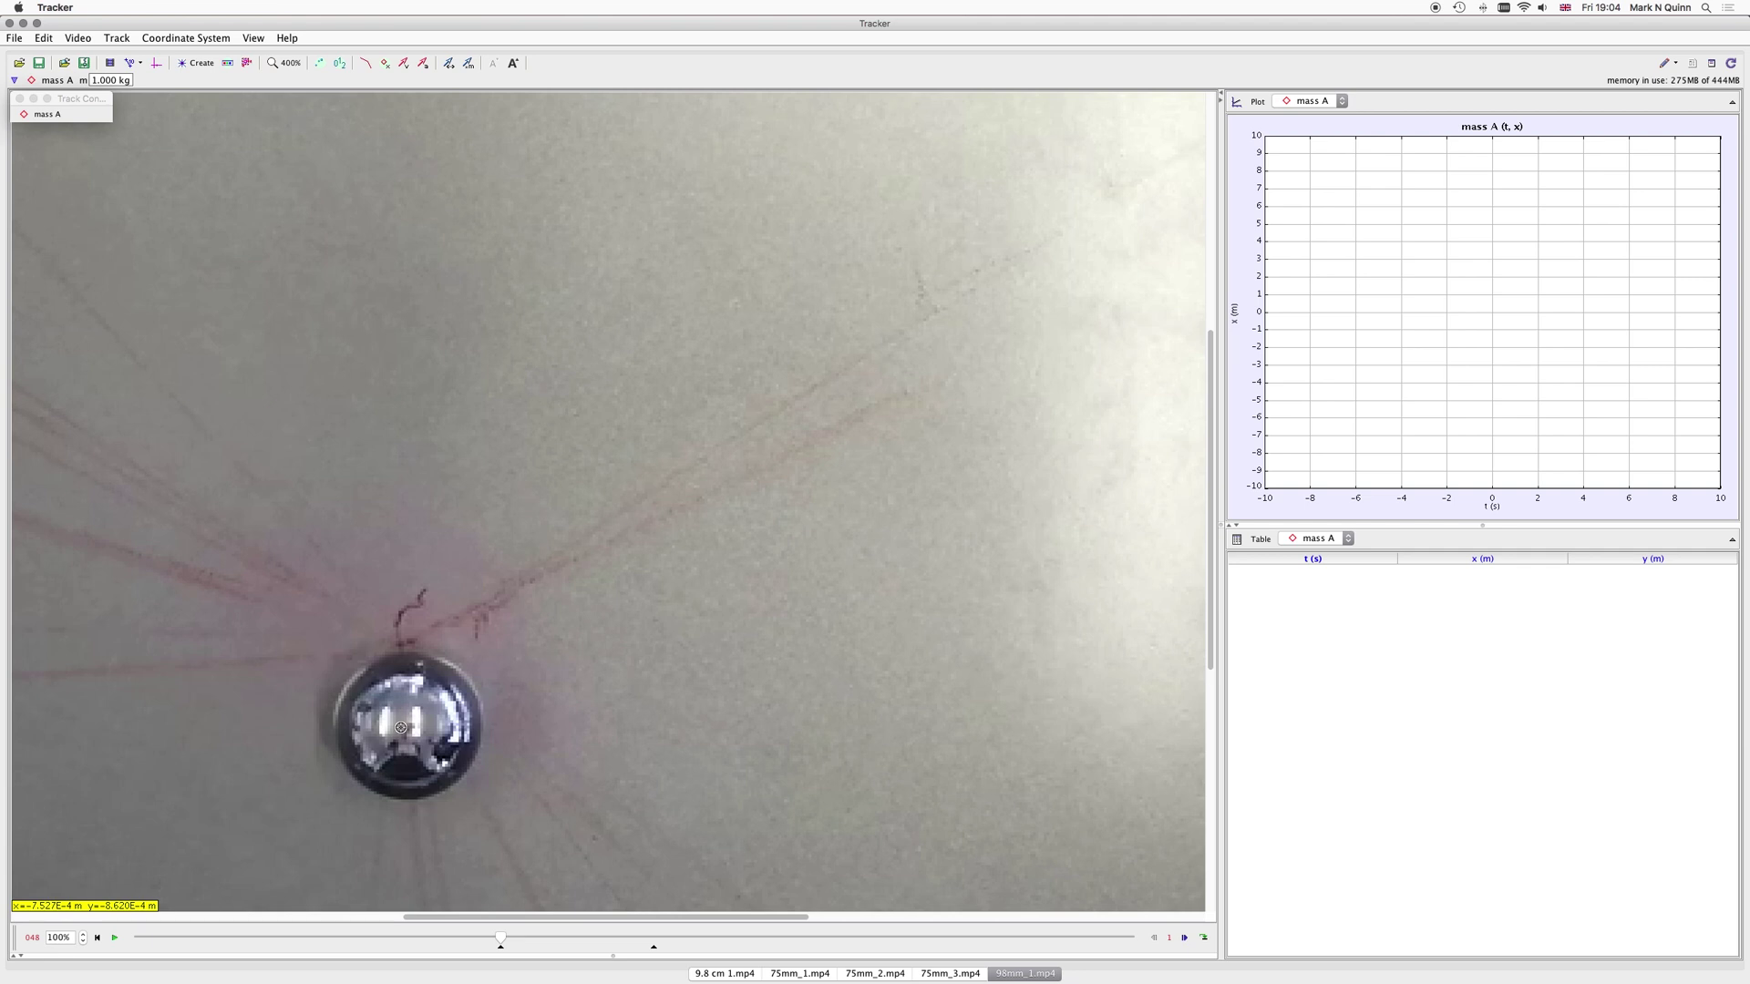
ctrl+shift+click(404, 727)
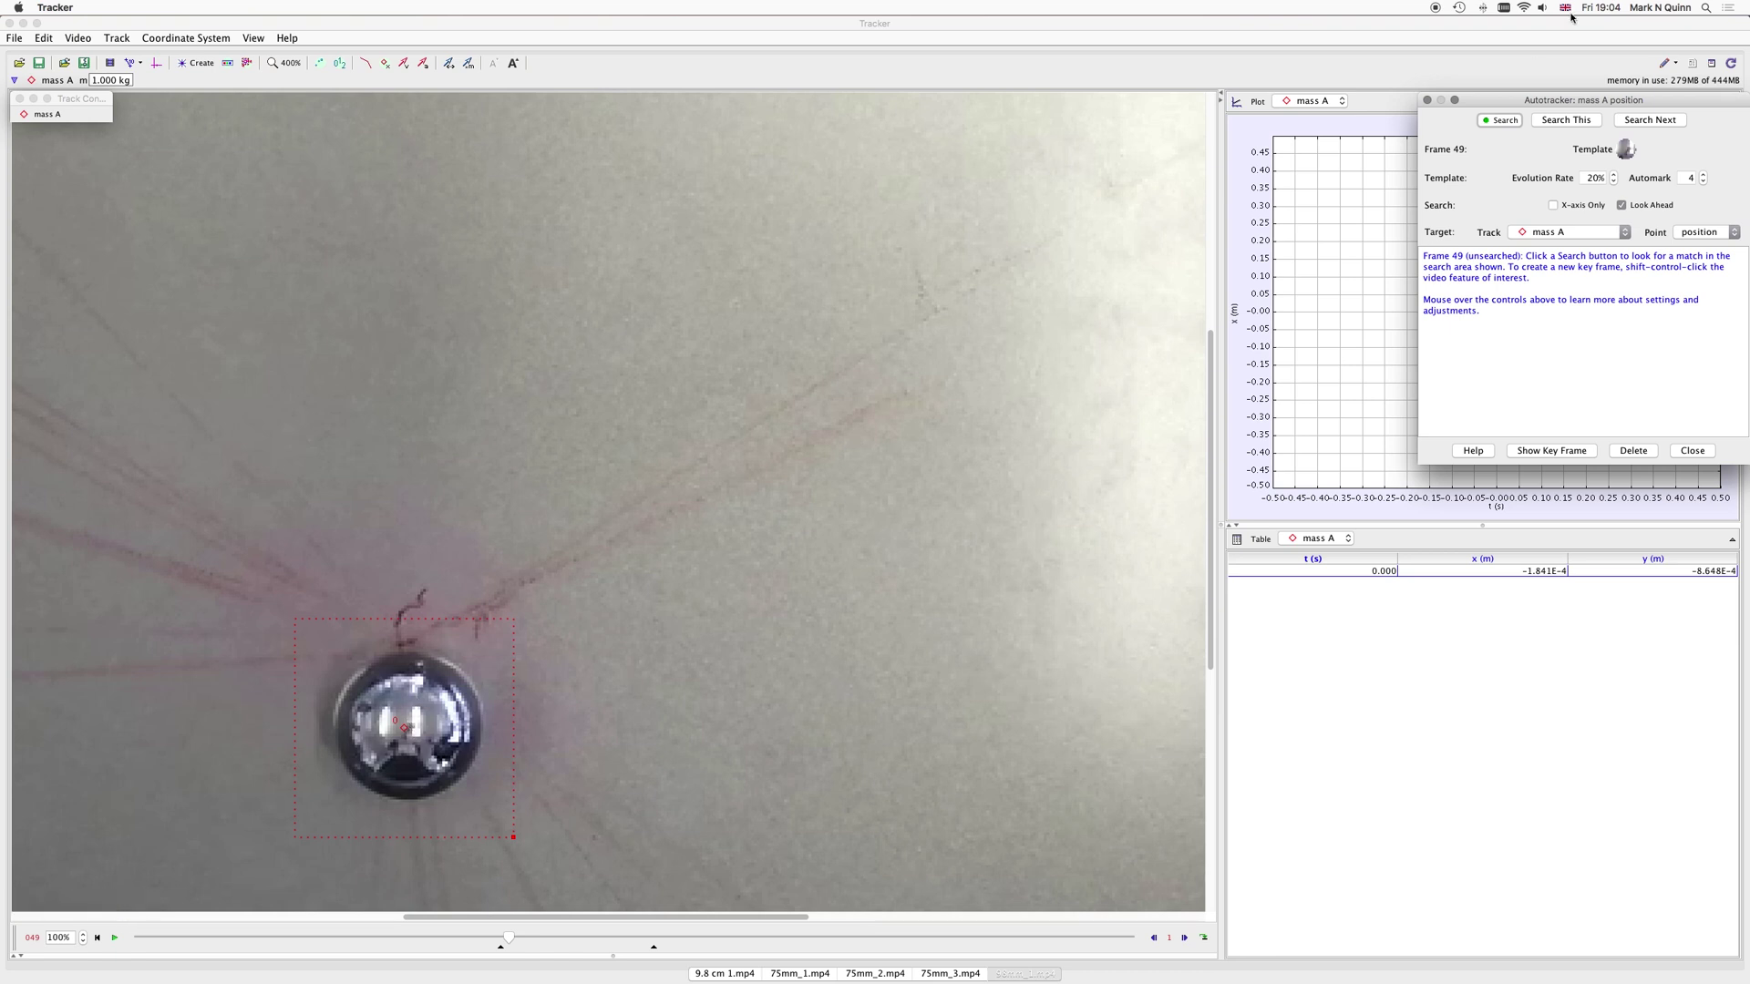
drag(1543, 99, 800, 282)
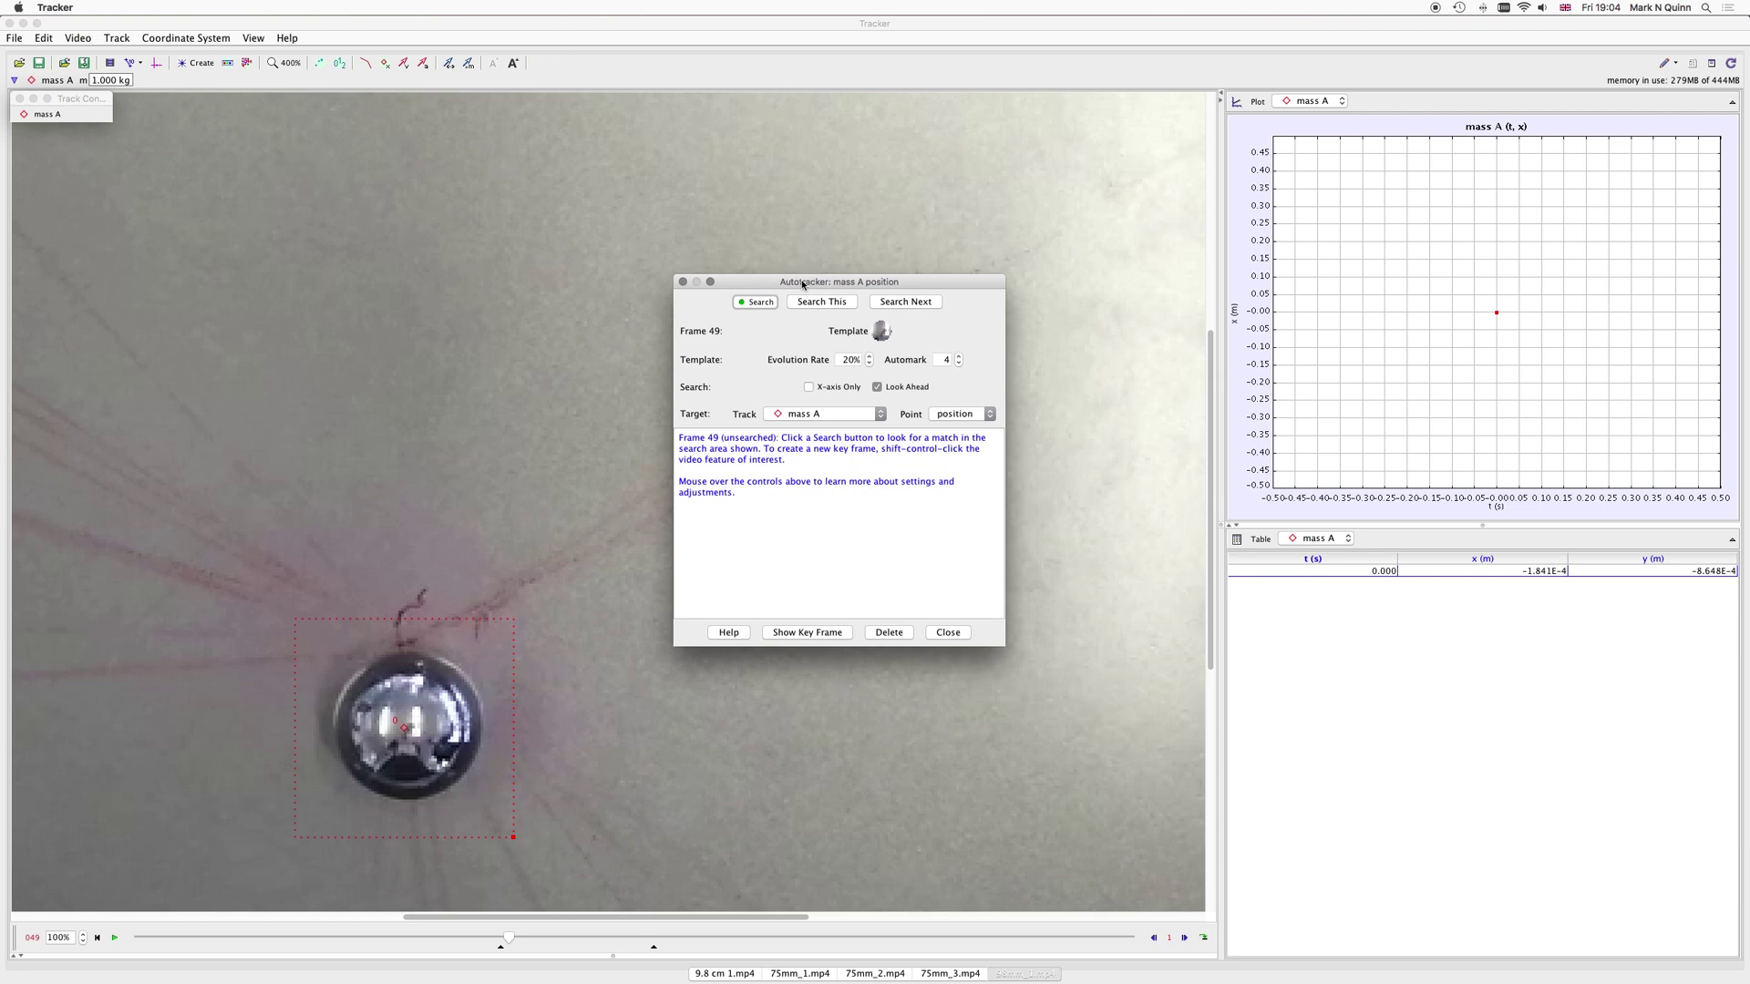
click(891, 635)
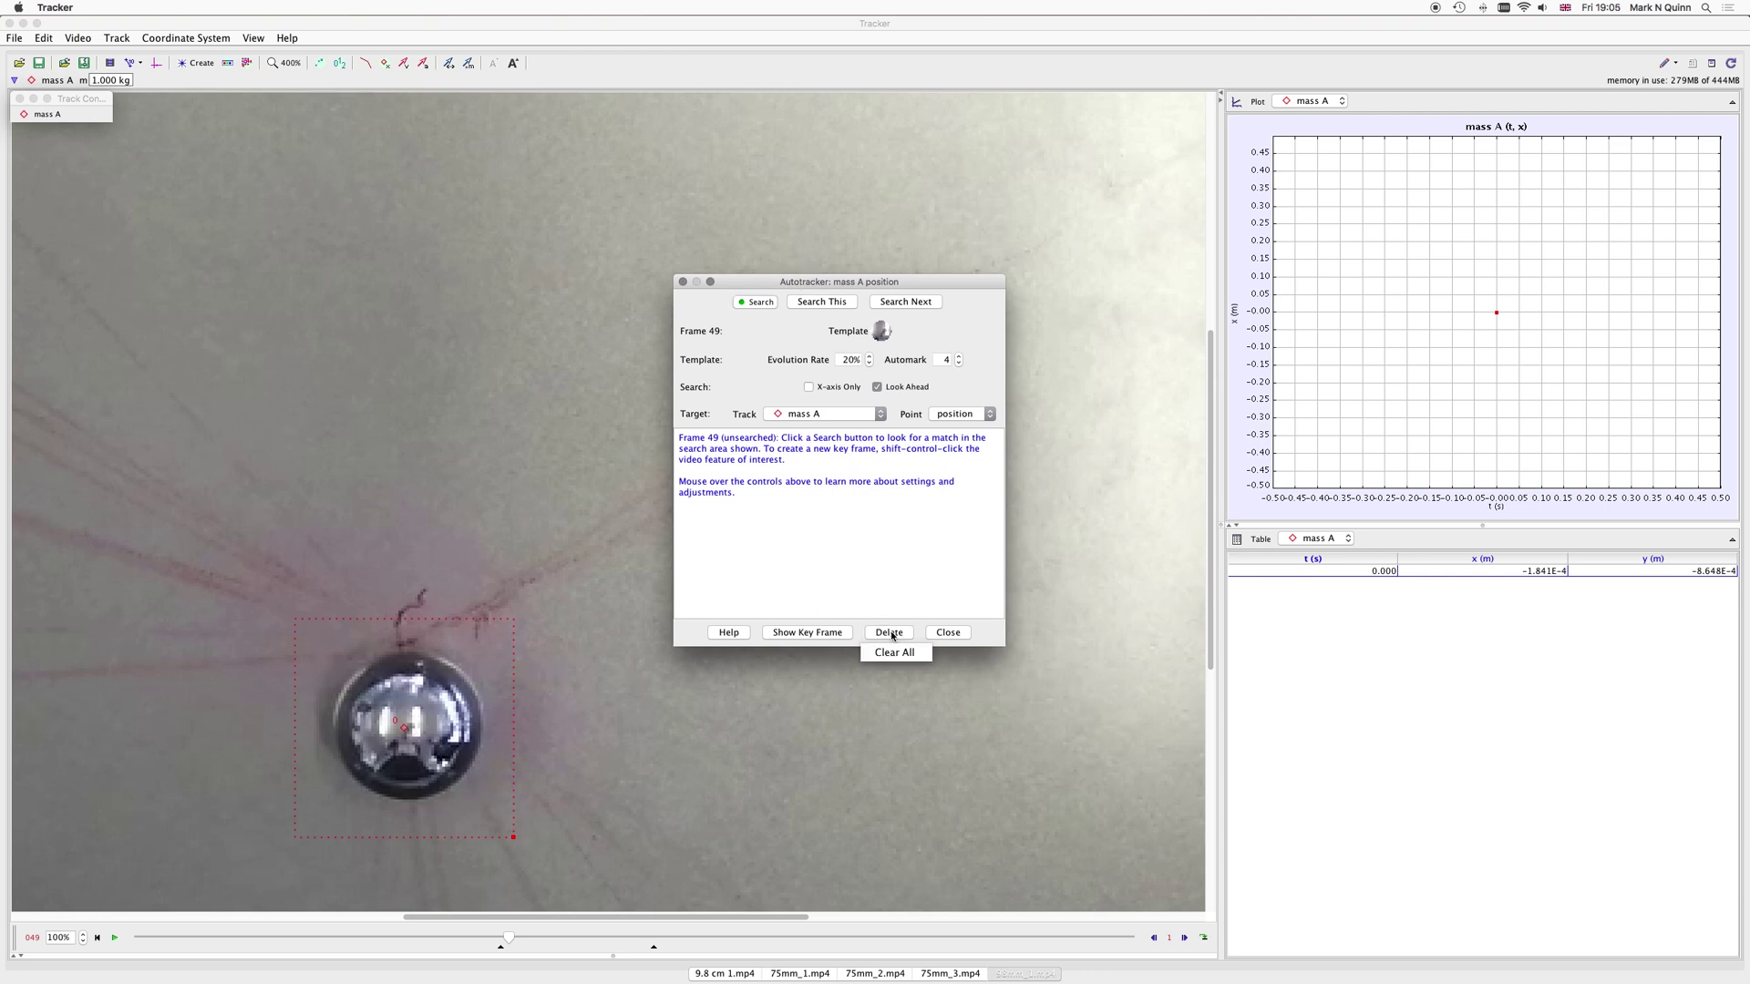
click(894, 653)
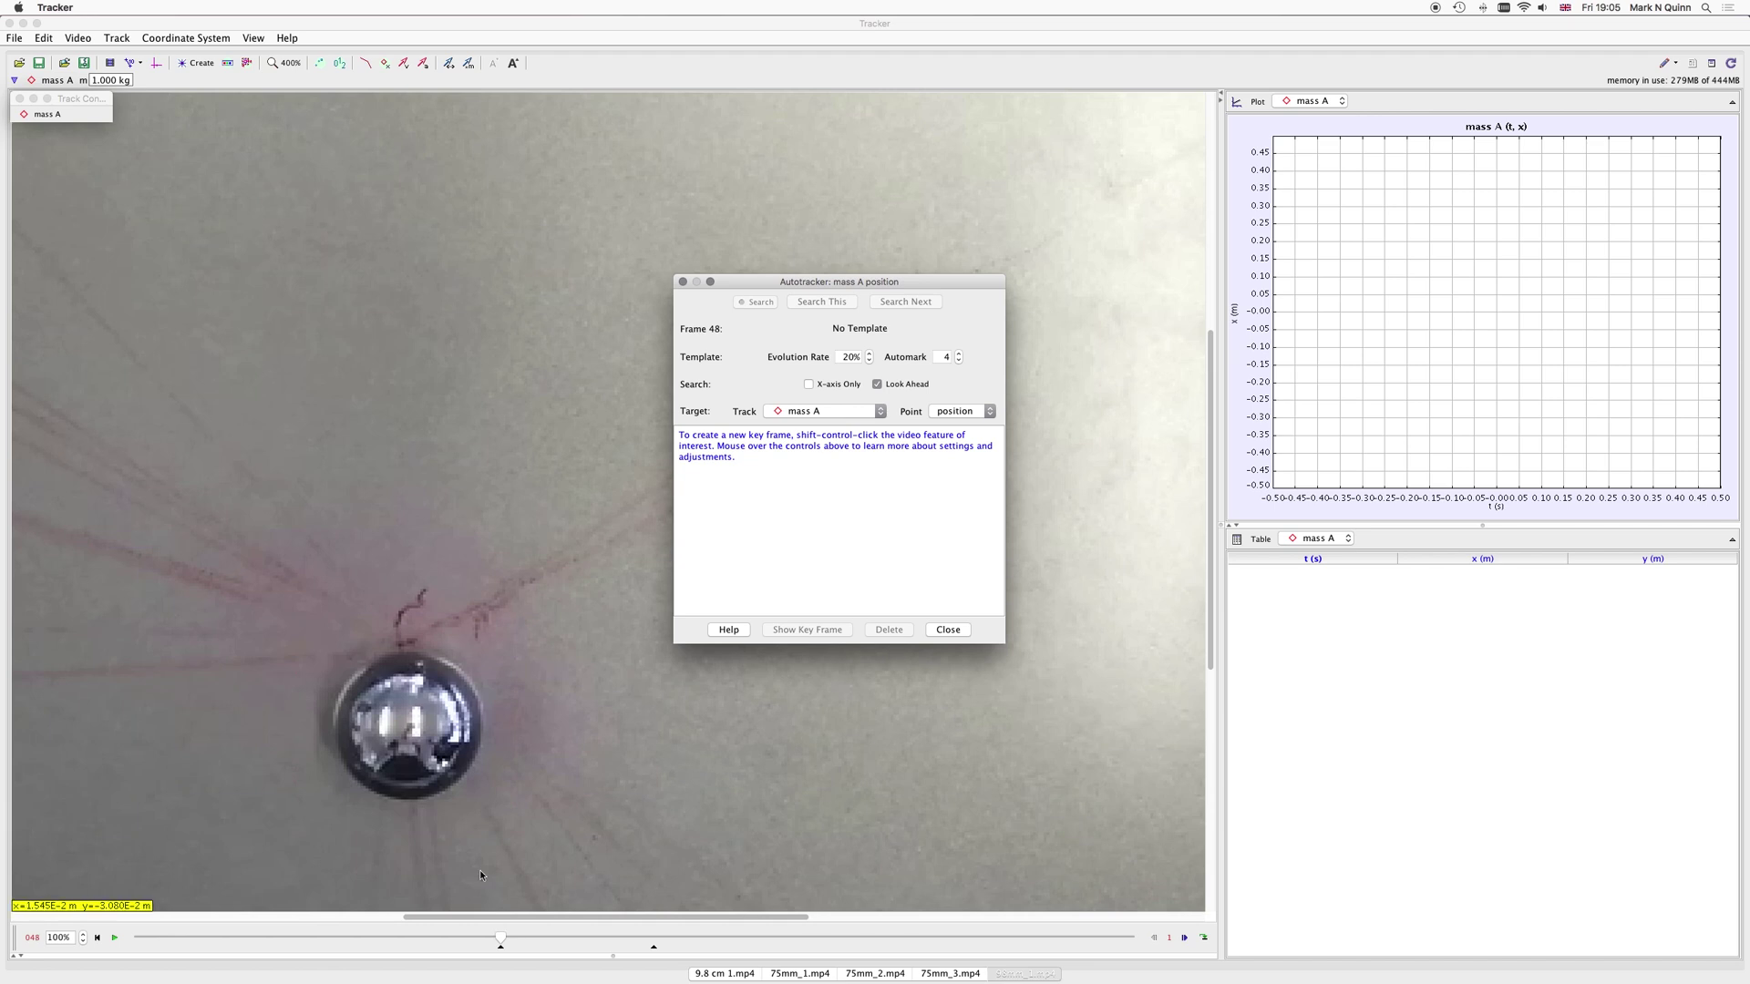
Define mass A's autotracker key frame at the large ball's centre, with the template covering the whole ball and a larger search area.
ctrl+shift+click(405, 729)
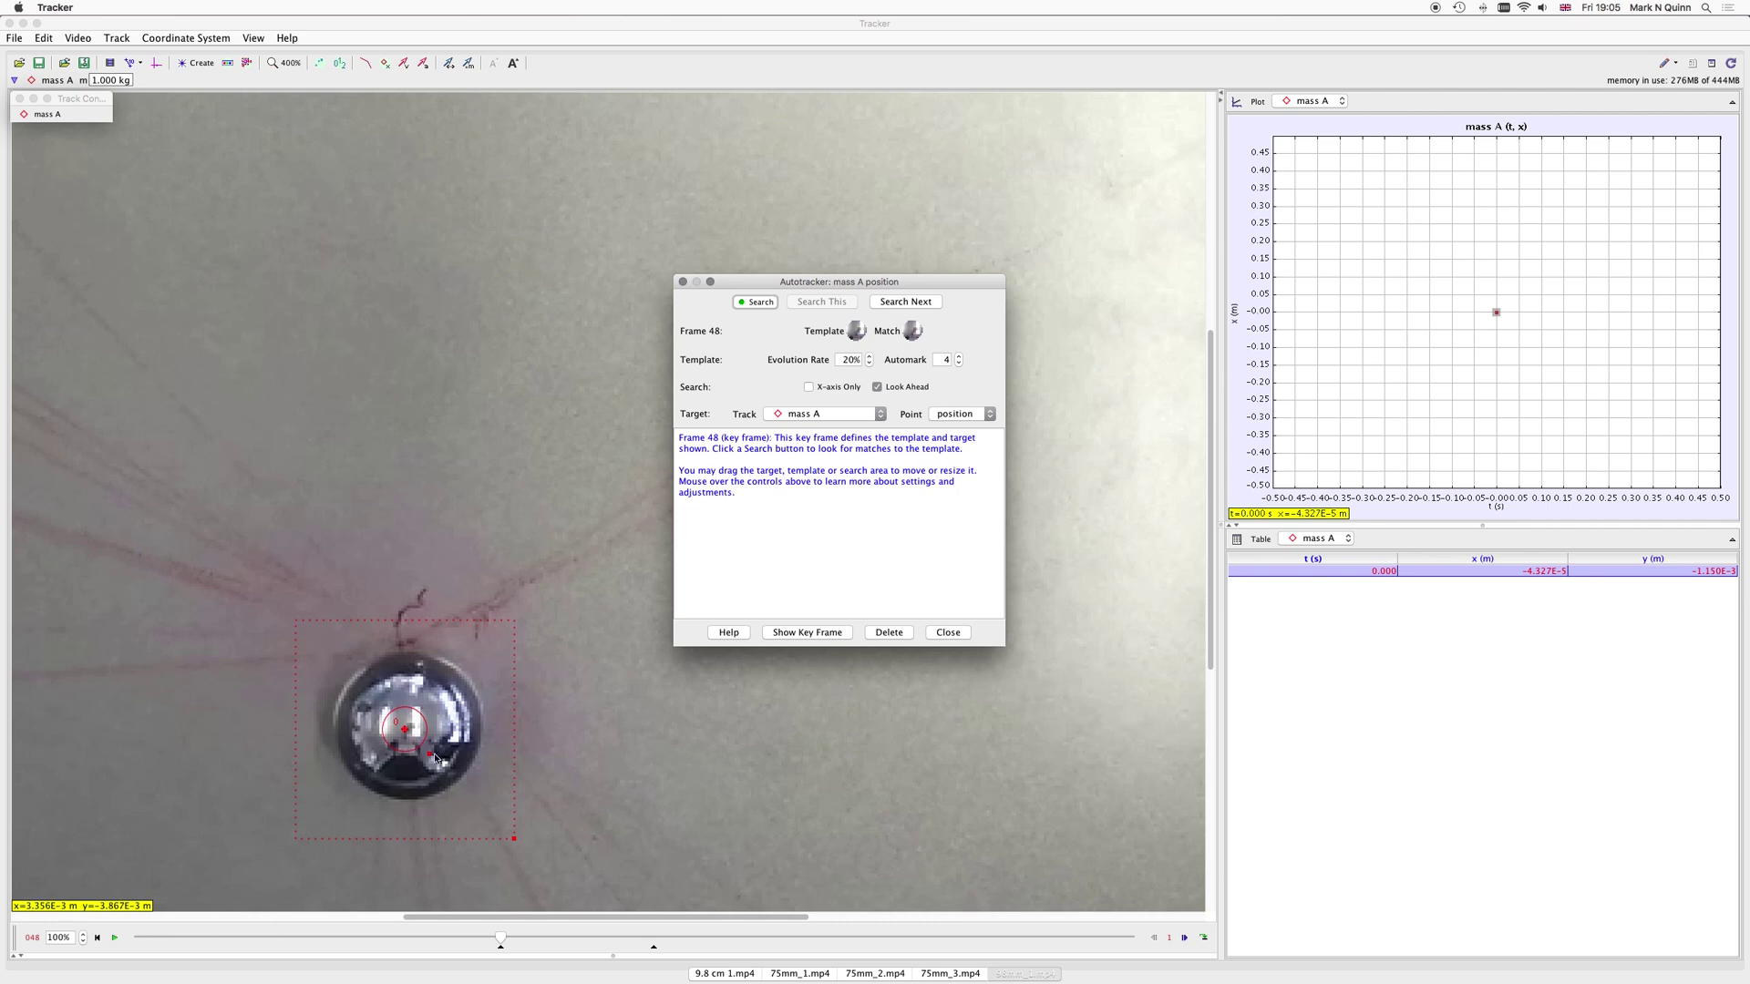
drag(431, 758, 484, 811)
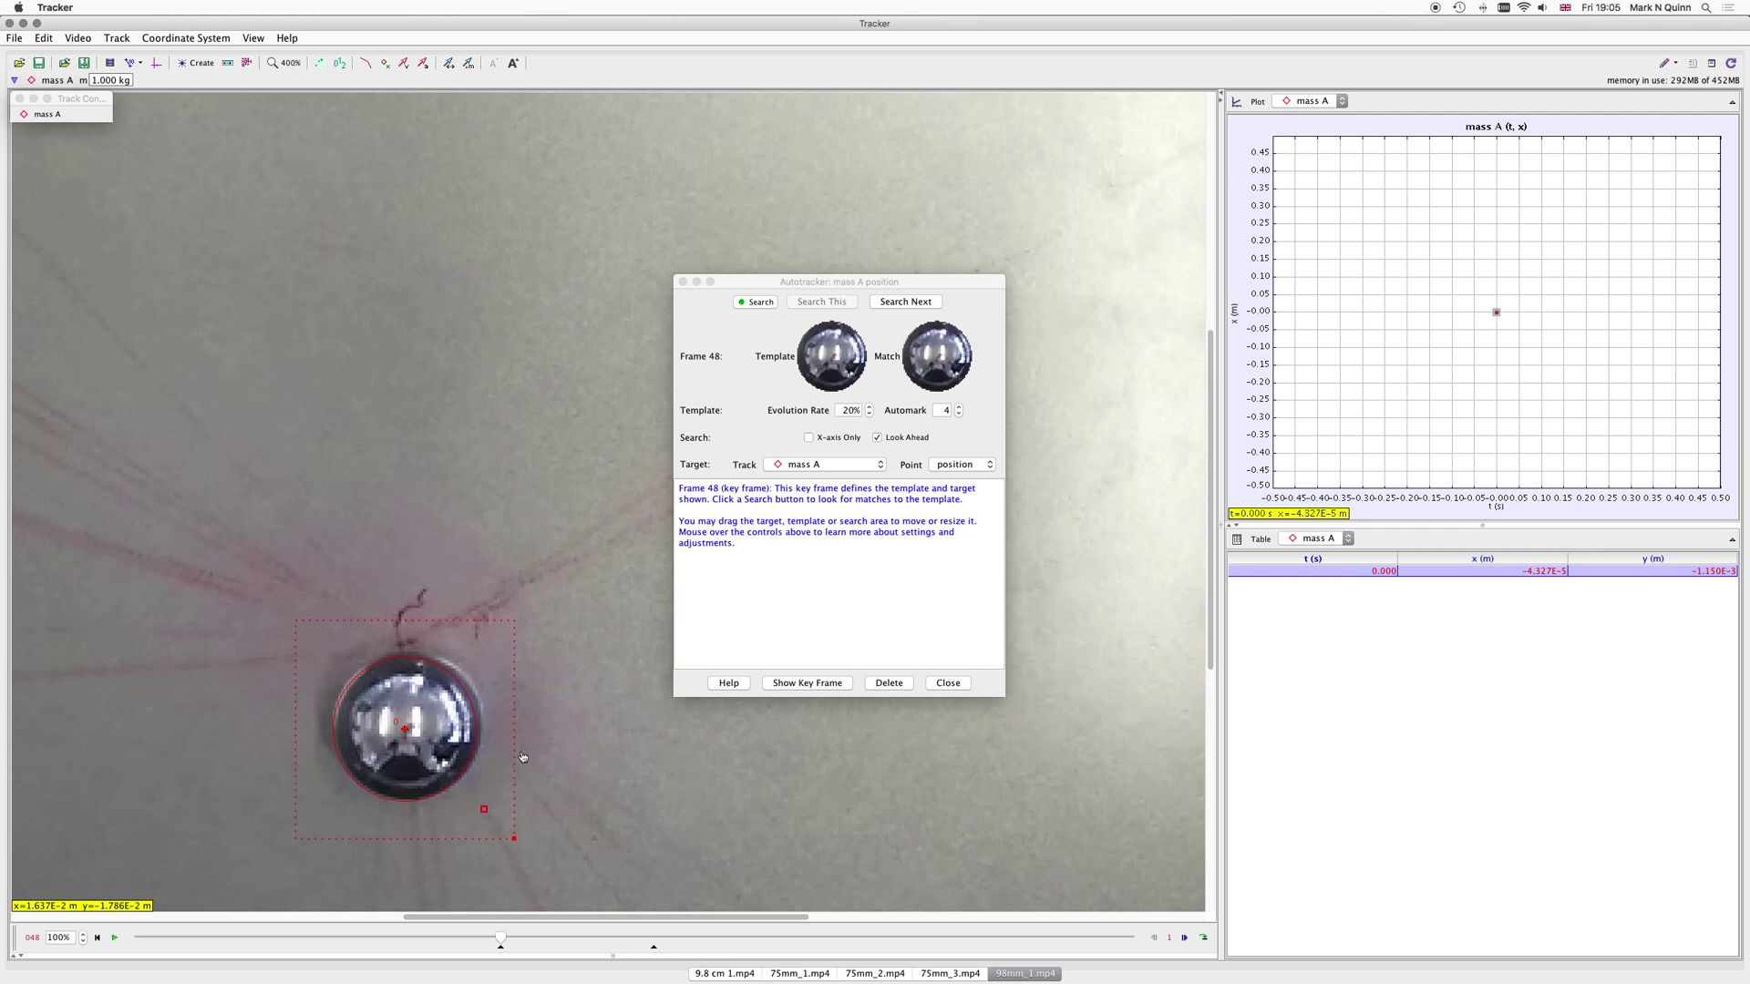
drag(516, 845, 669, 914)
drag(400, 547, 399, 516)
drag(669, 889, 675, 903)
Run the autotracker search for mass A's position and move the Autotracker window clear of the balls.
click(754, 304)
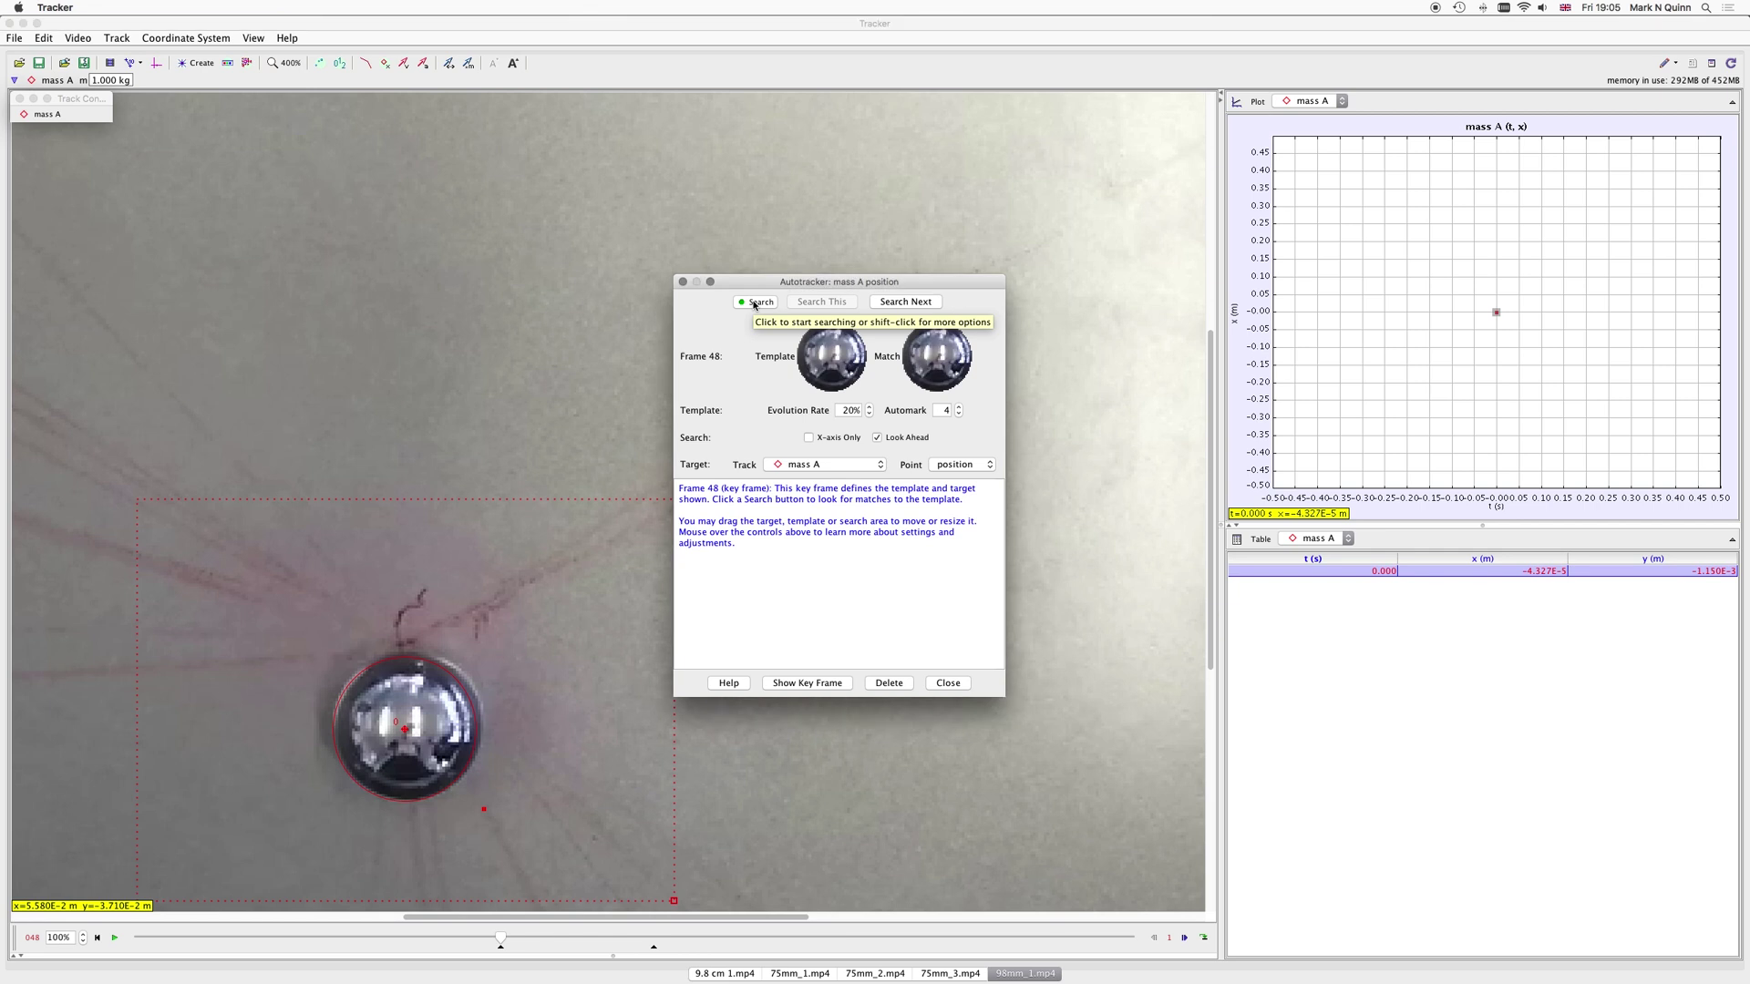
click(754, 303)
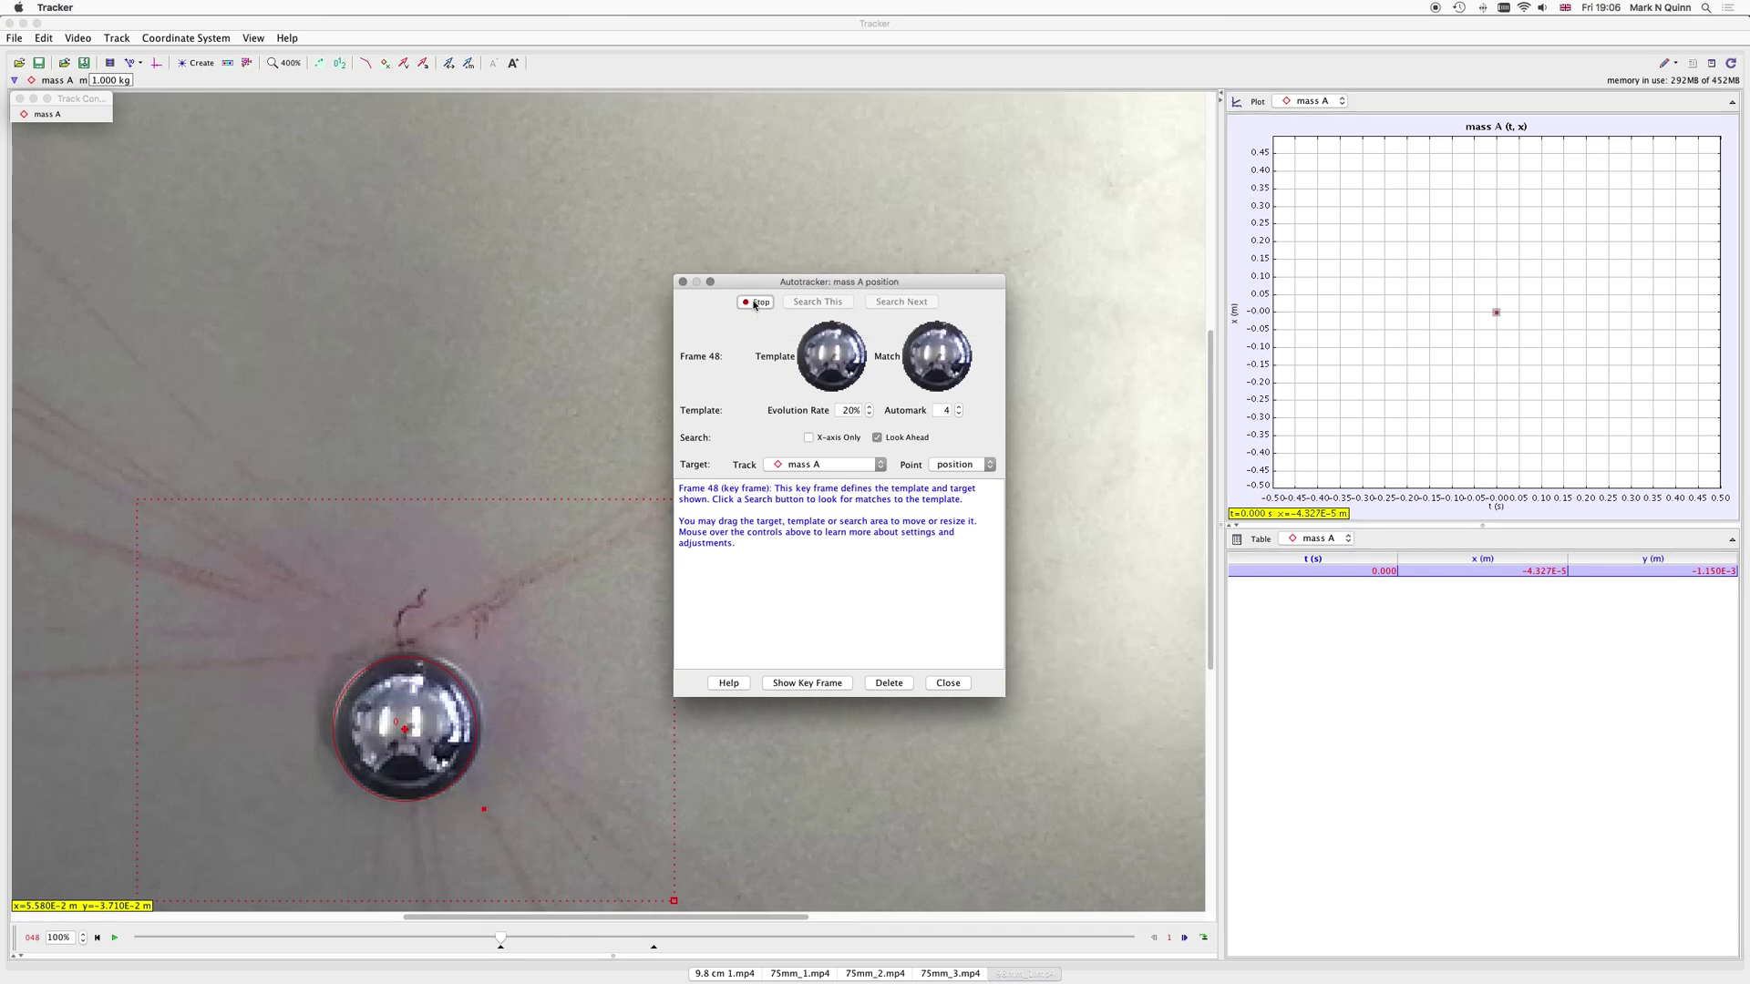
drag(779, 282, 968, 135)
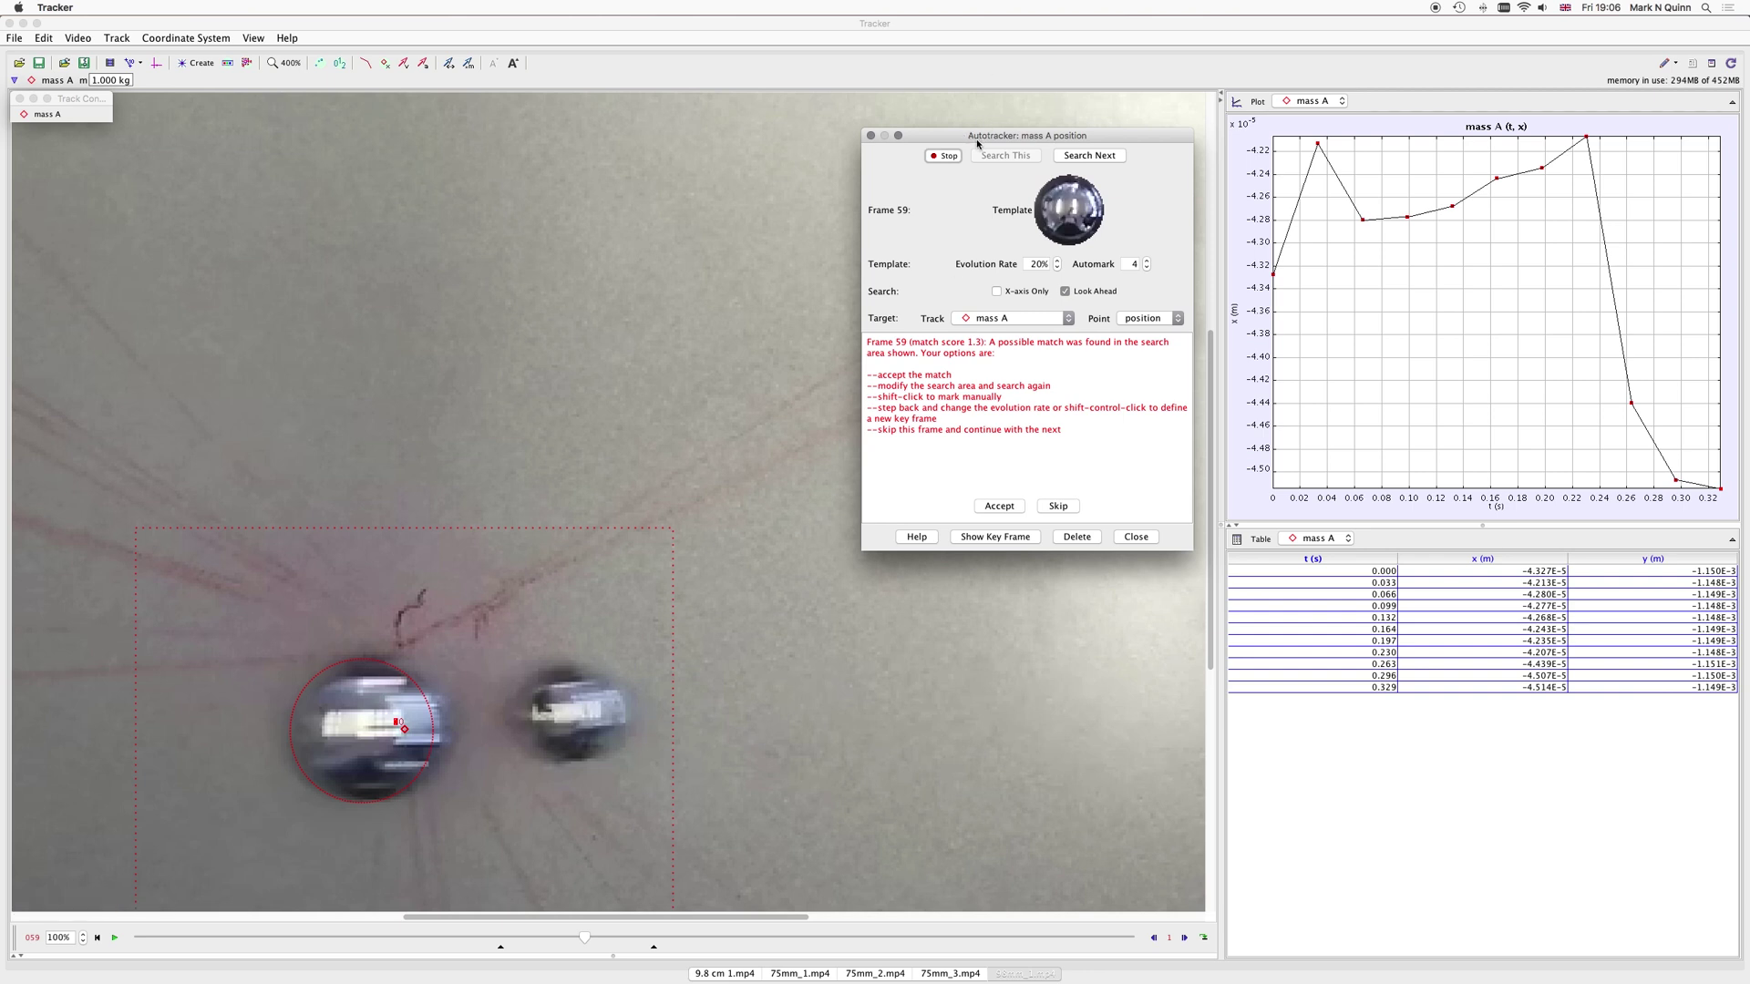
drag(963, 136, 802, 141)
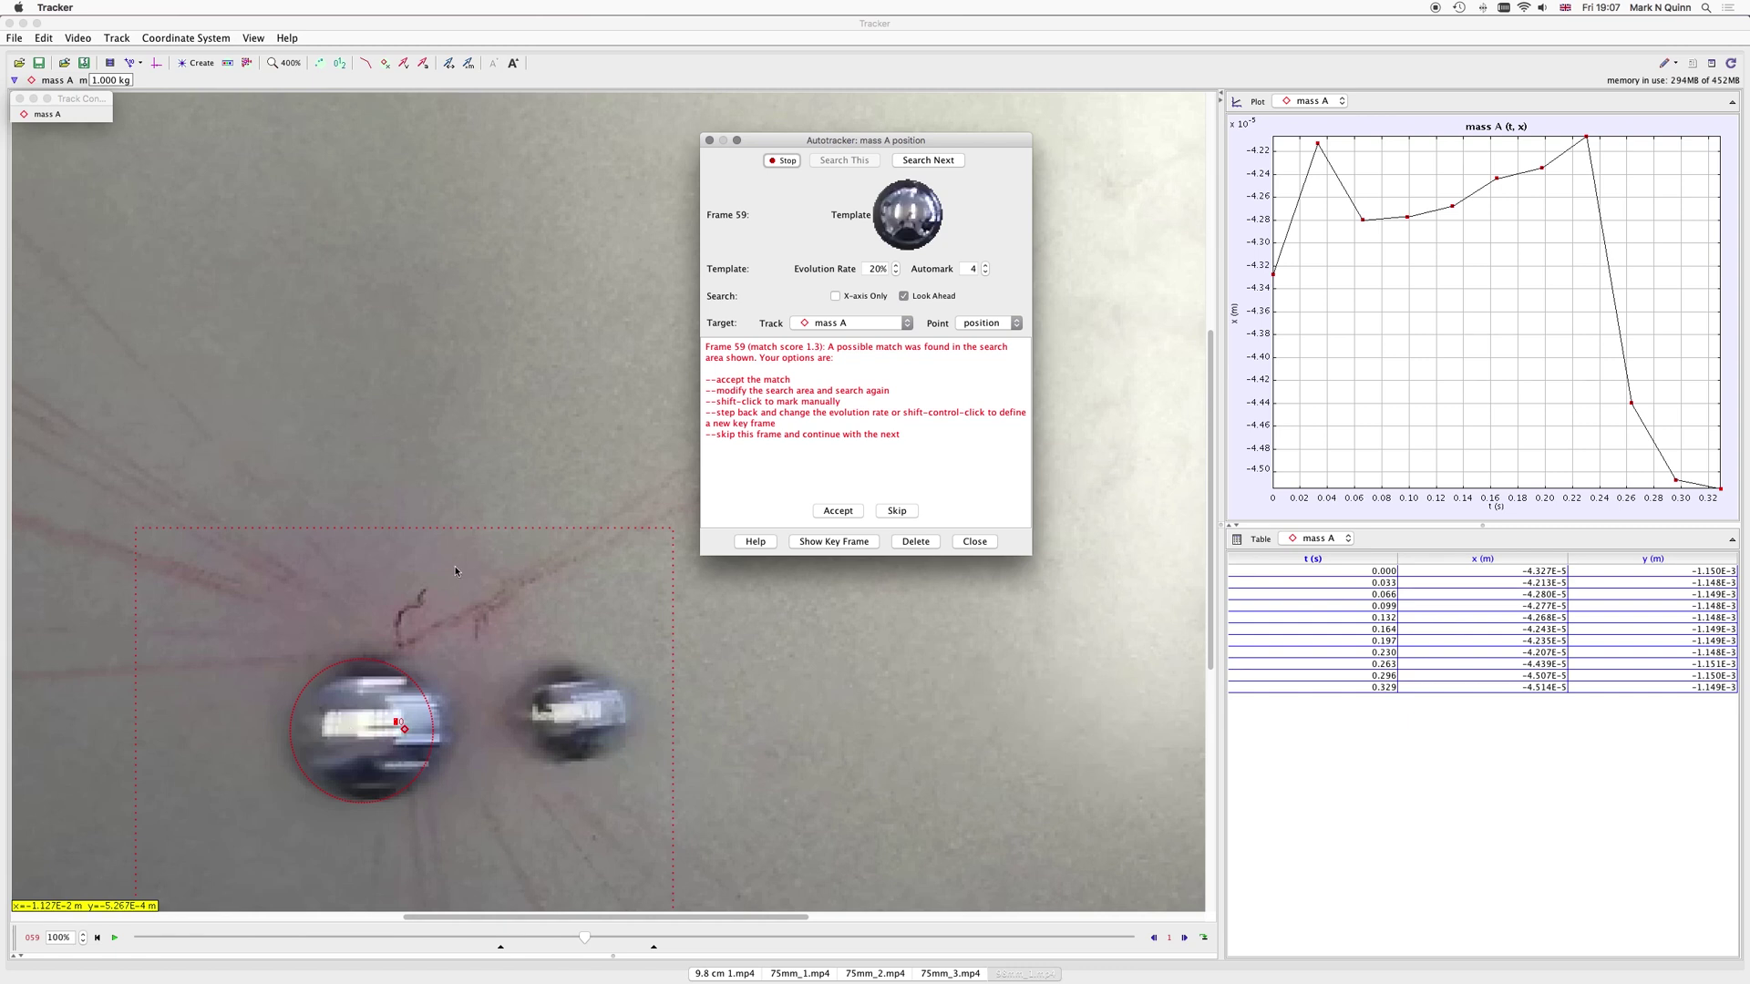
Accept the autotracker's proposed matches for mass A in frames 59, 60 and 61.
click(836, 511)
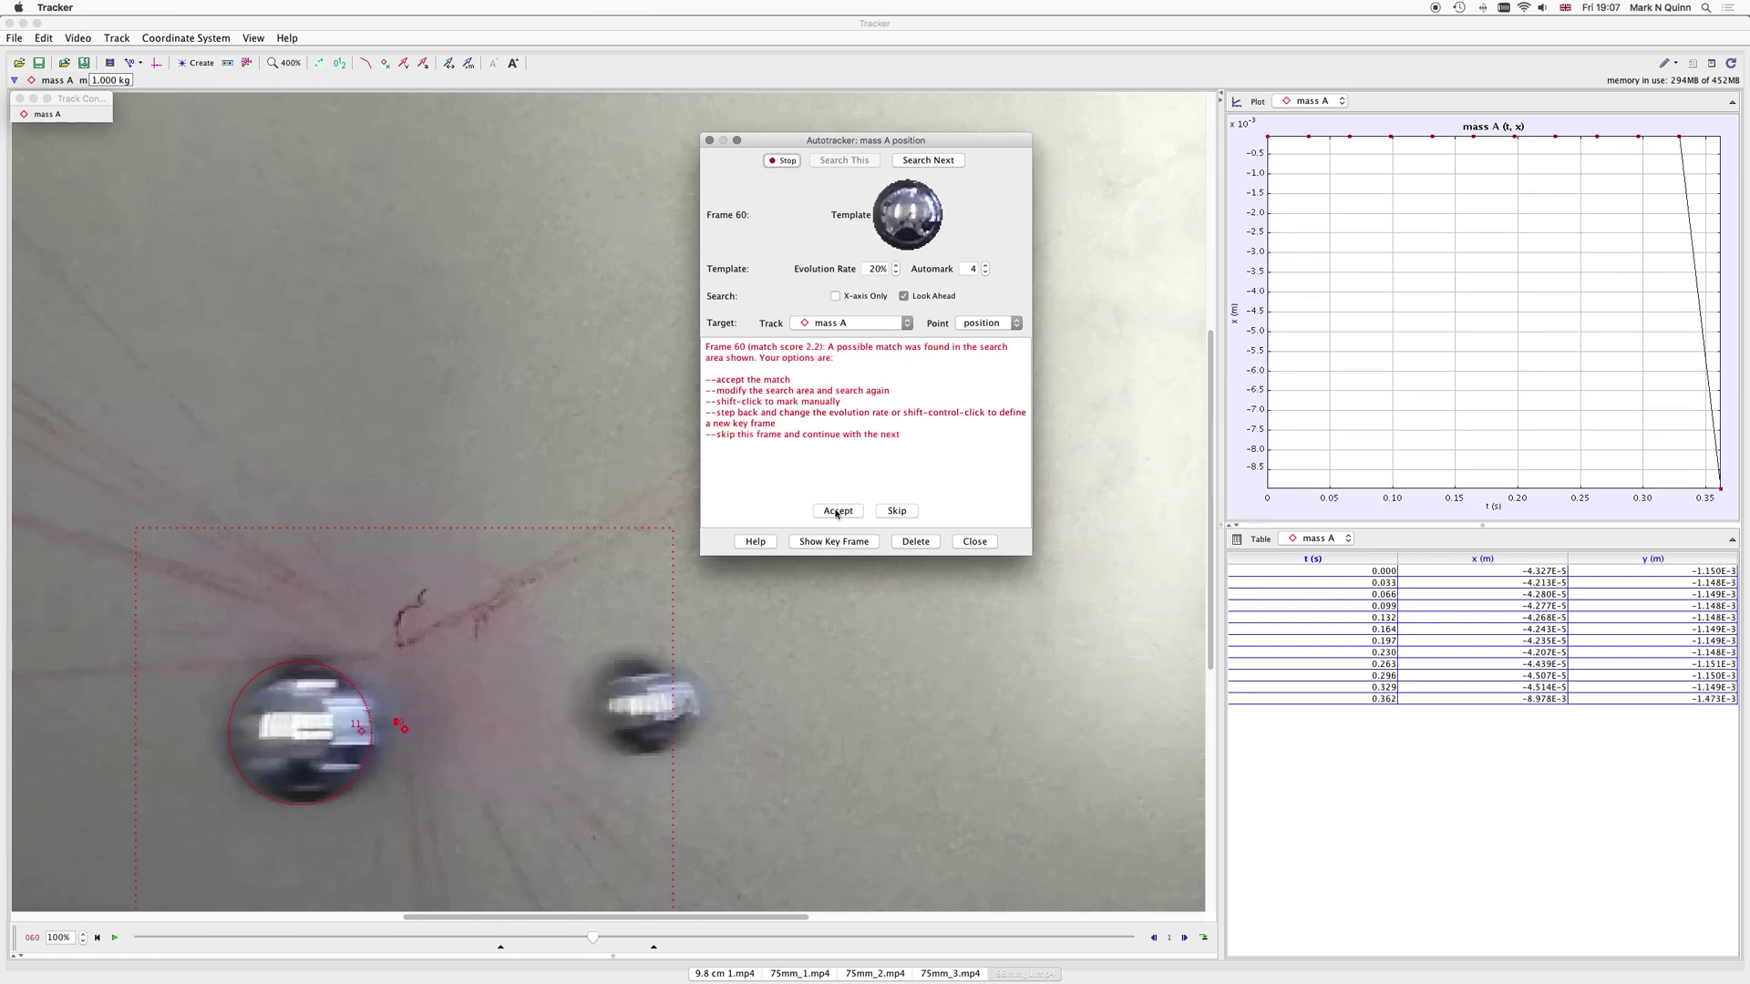
click(837, 511)
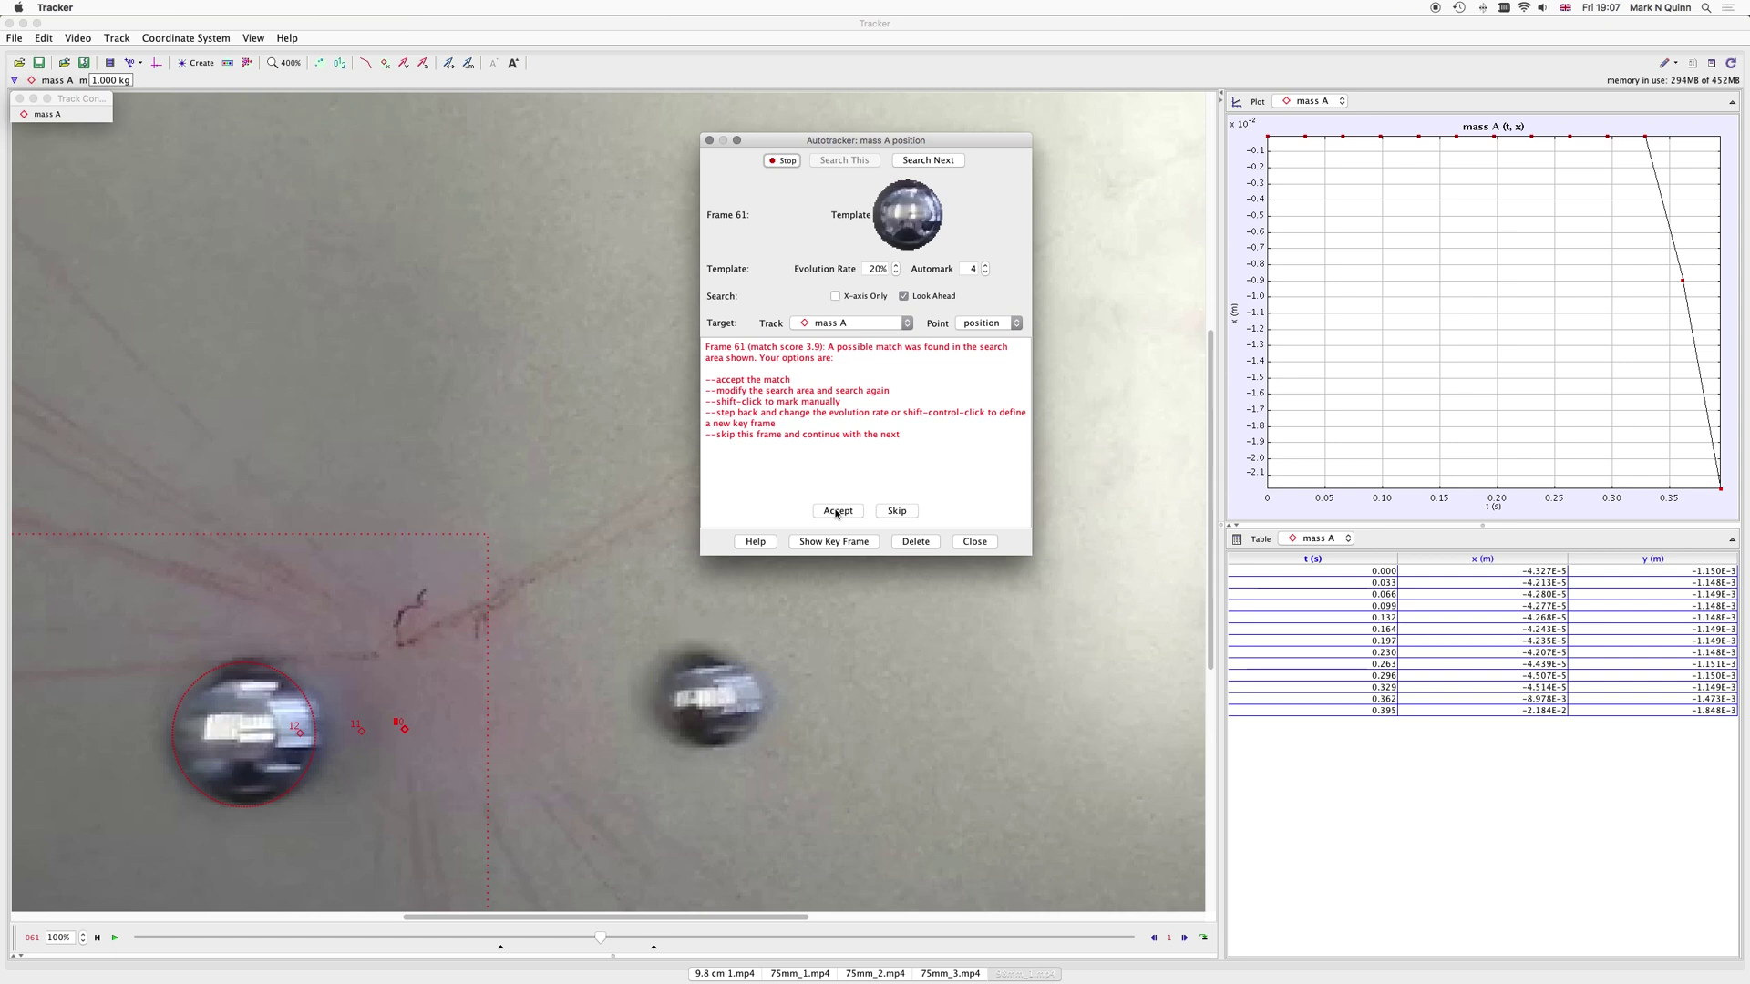
click(837, 511)
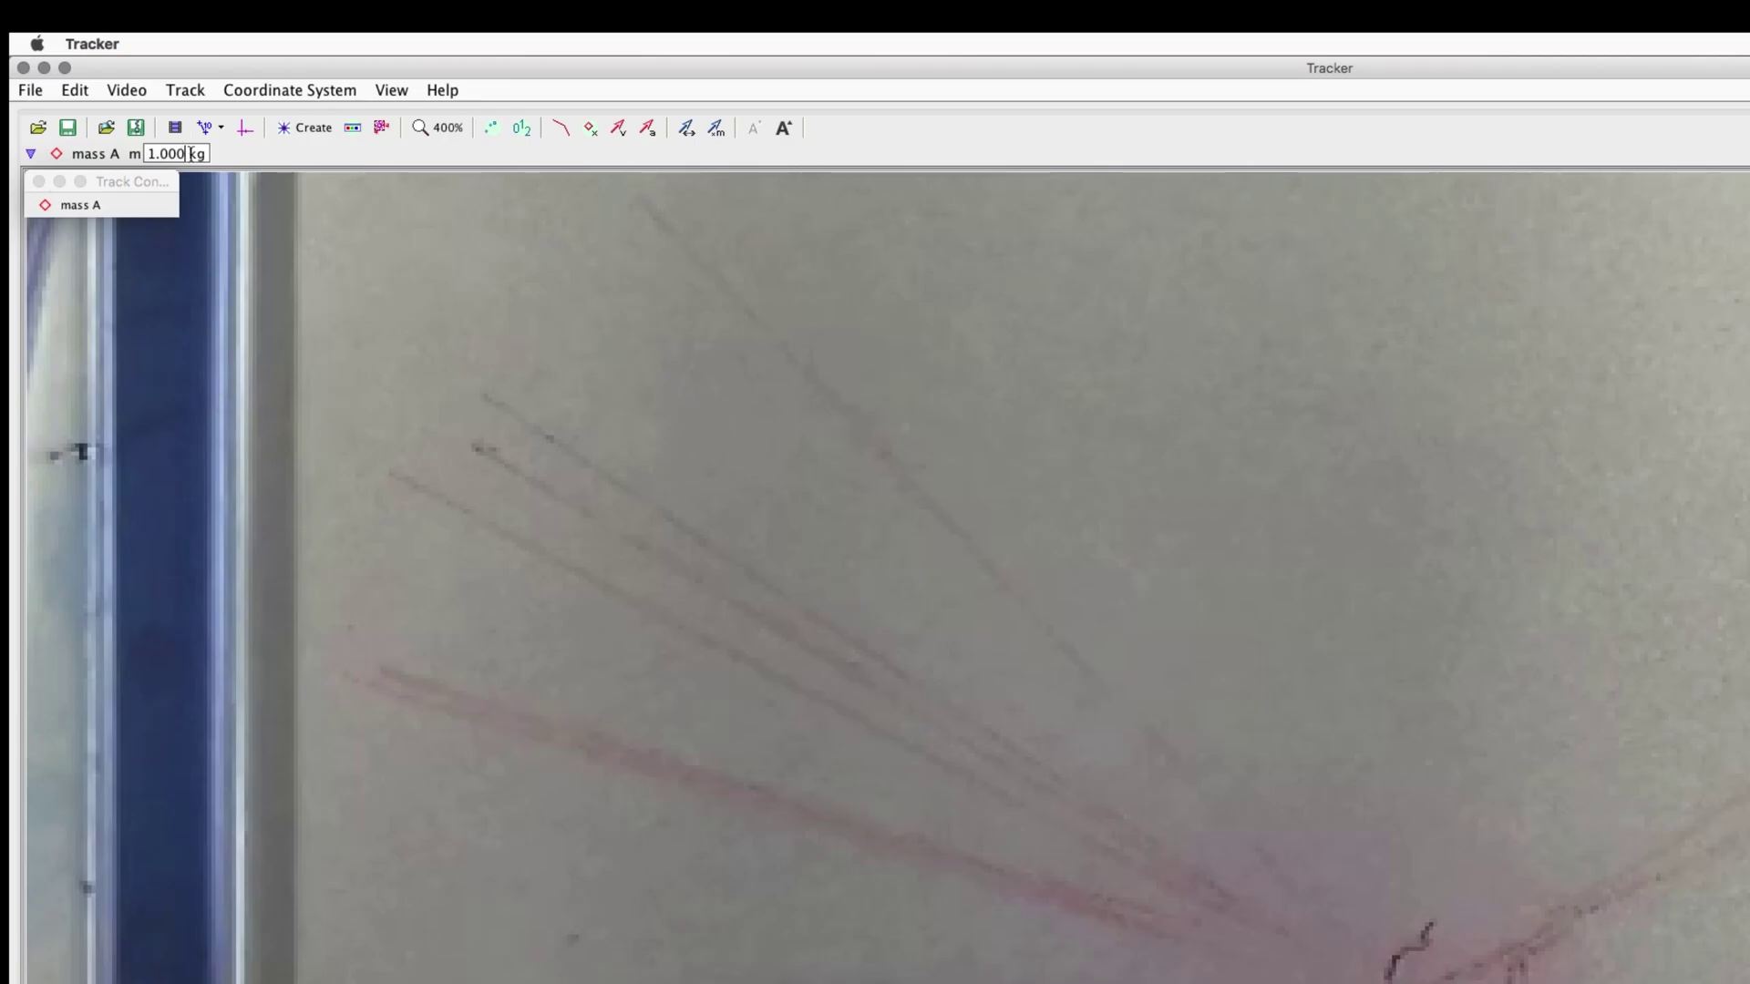
Set the mass of mass A to 0.110 kg.
double_click(187, 153)
text(0)
key(BackSpace)
text(.)
key(BackSpace)
text(0)
key(Return)
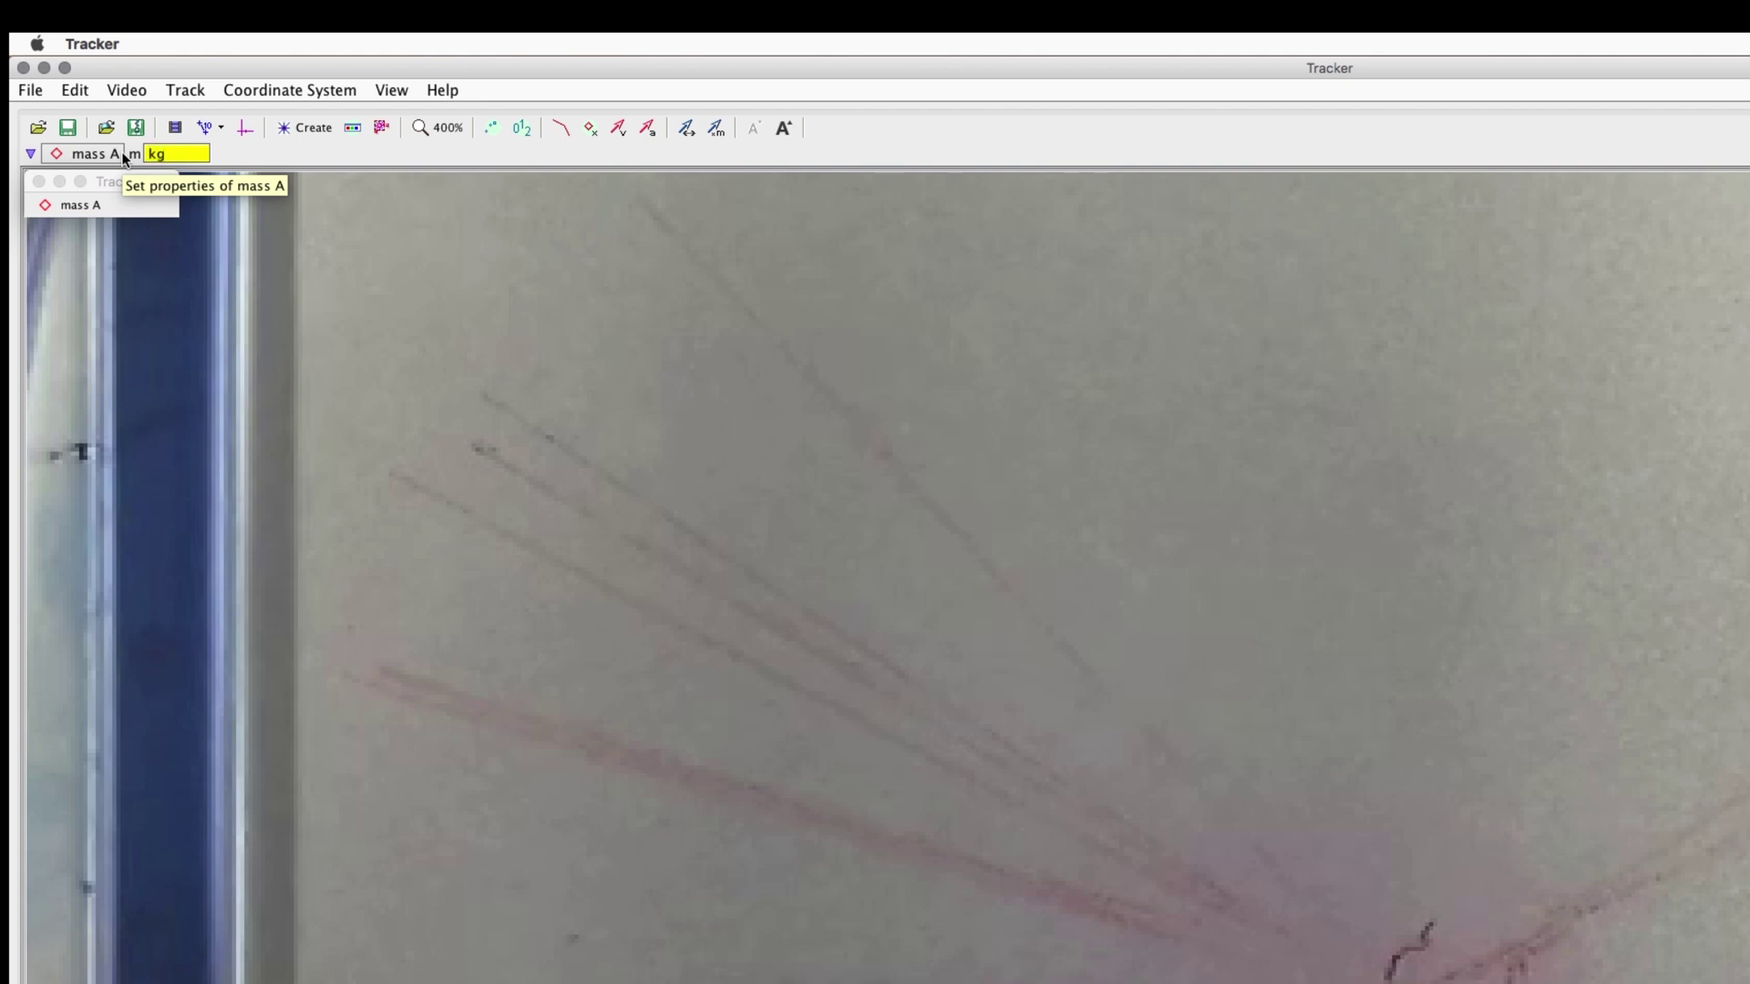
text(0)
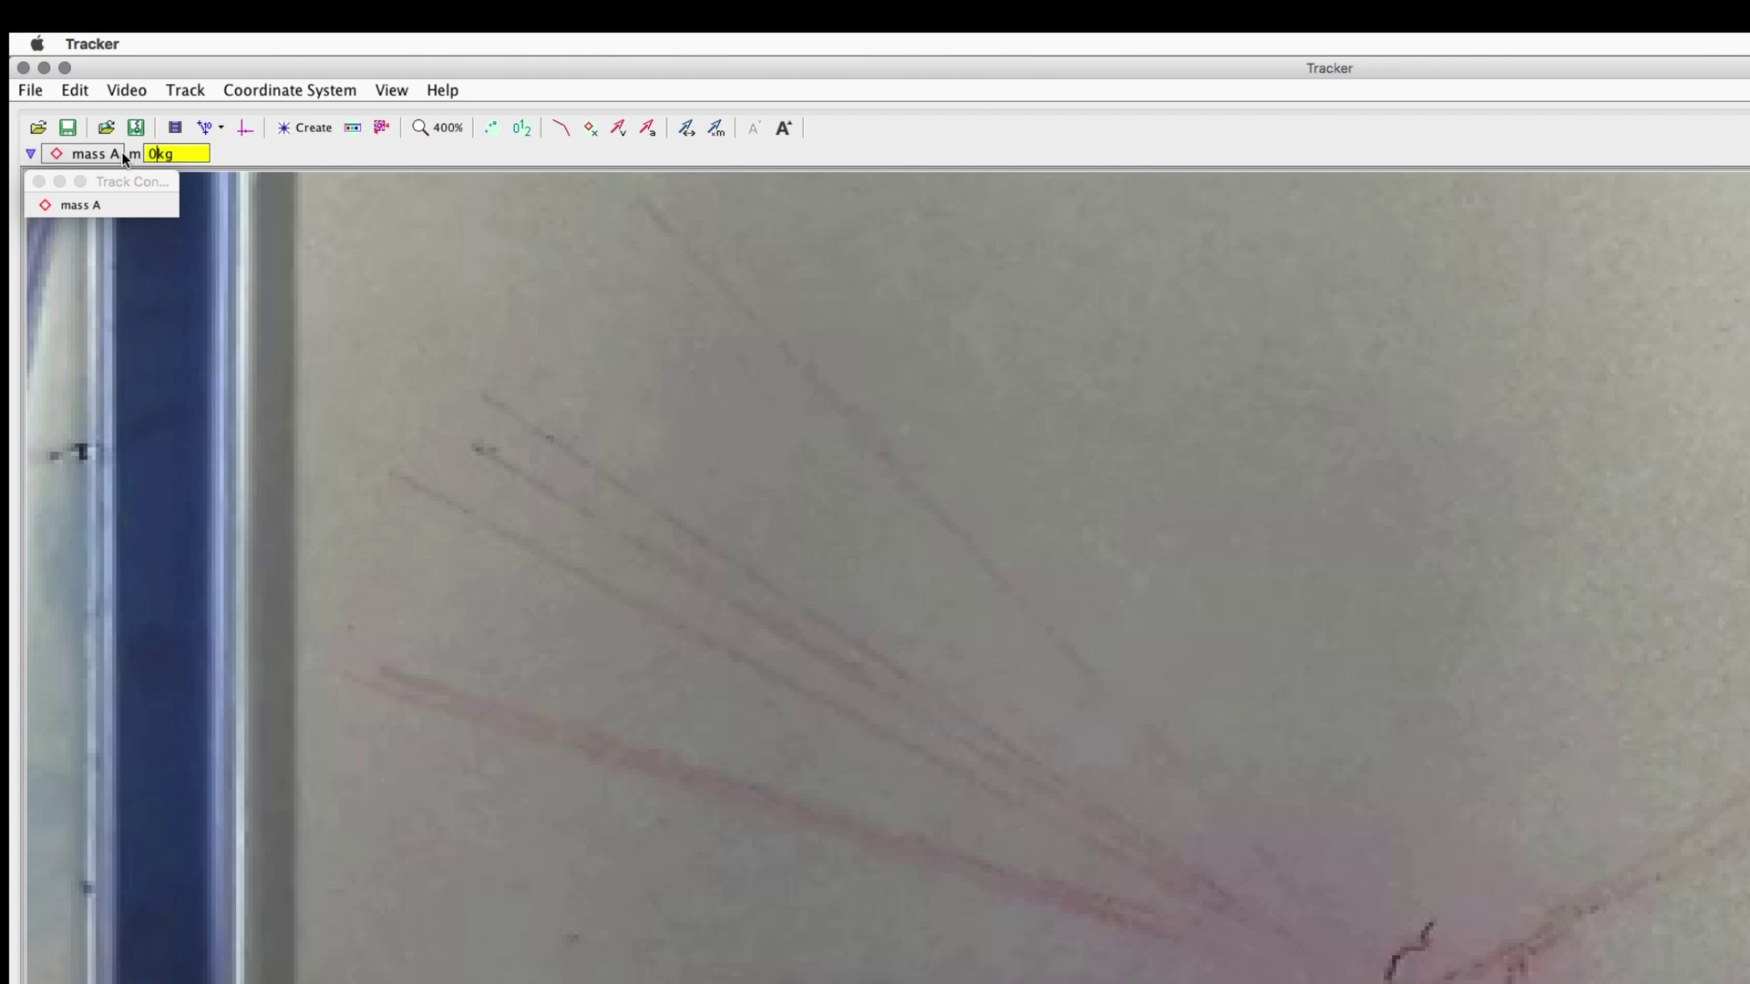
text(.110)
key(Return)
Rename the mass A track as Big.
click(85, 204)
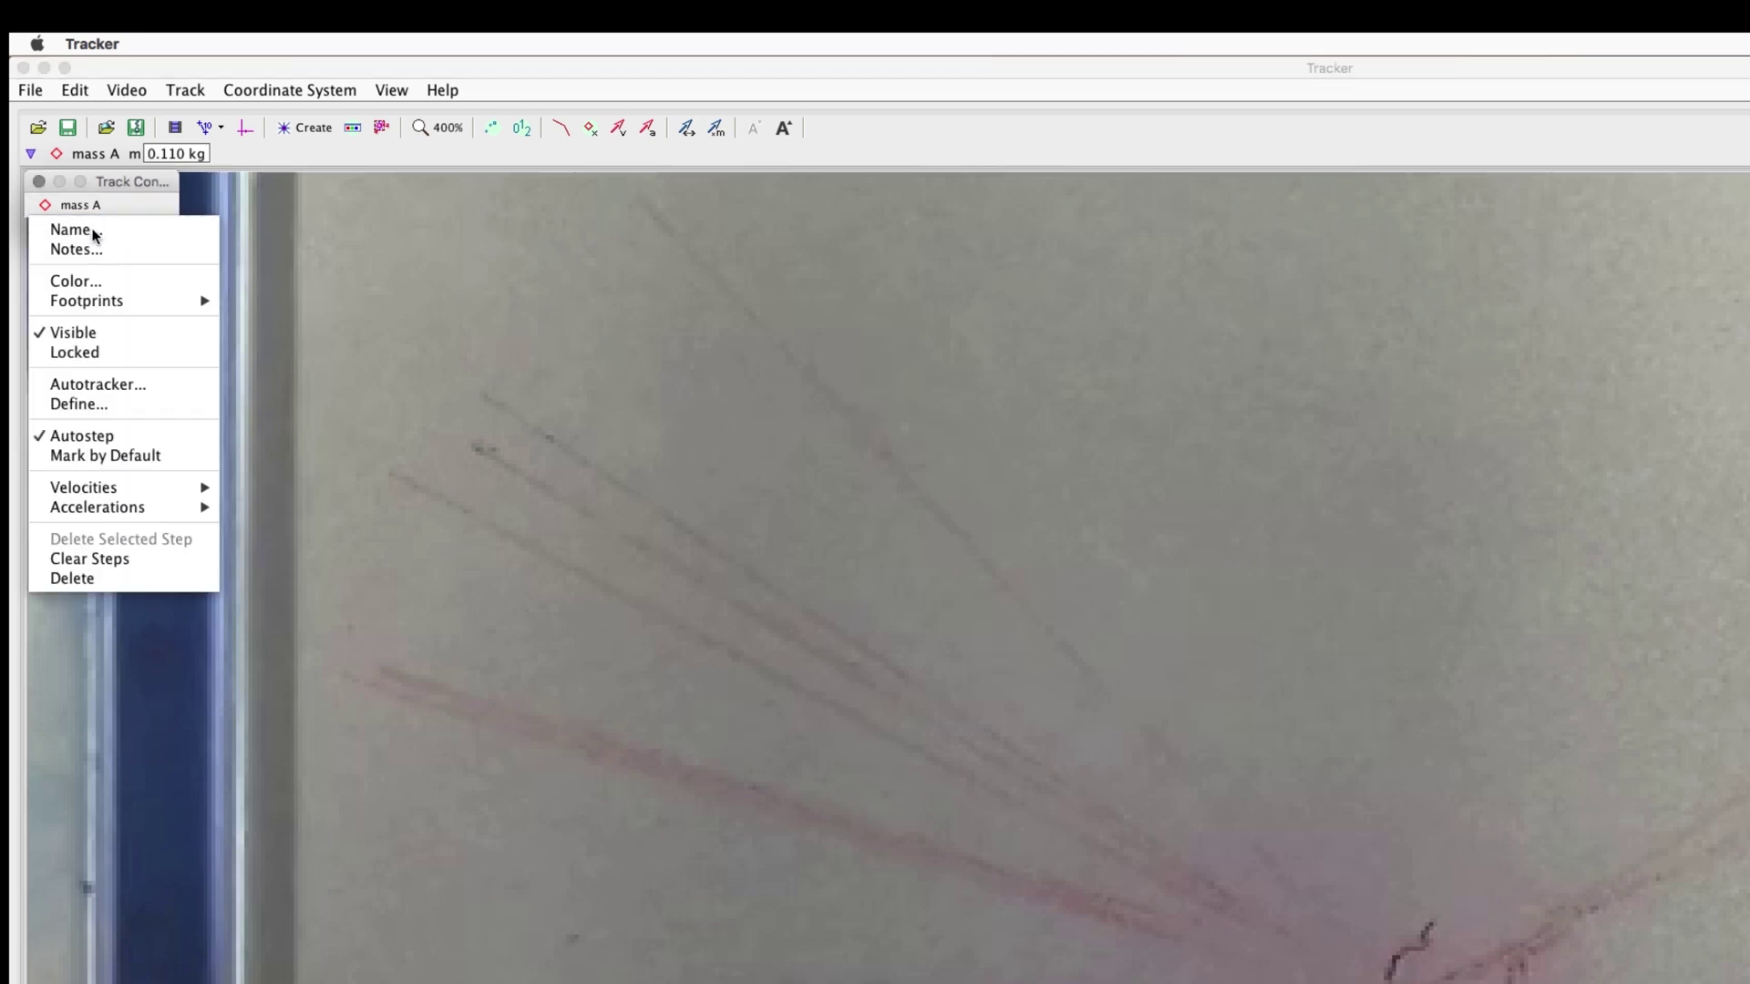
click(94, 233)
text(Big)
key(Return)
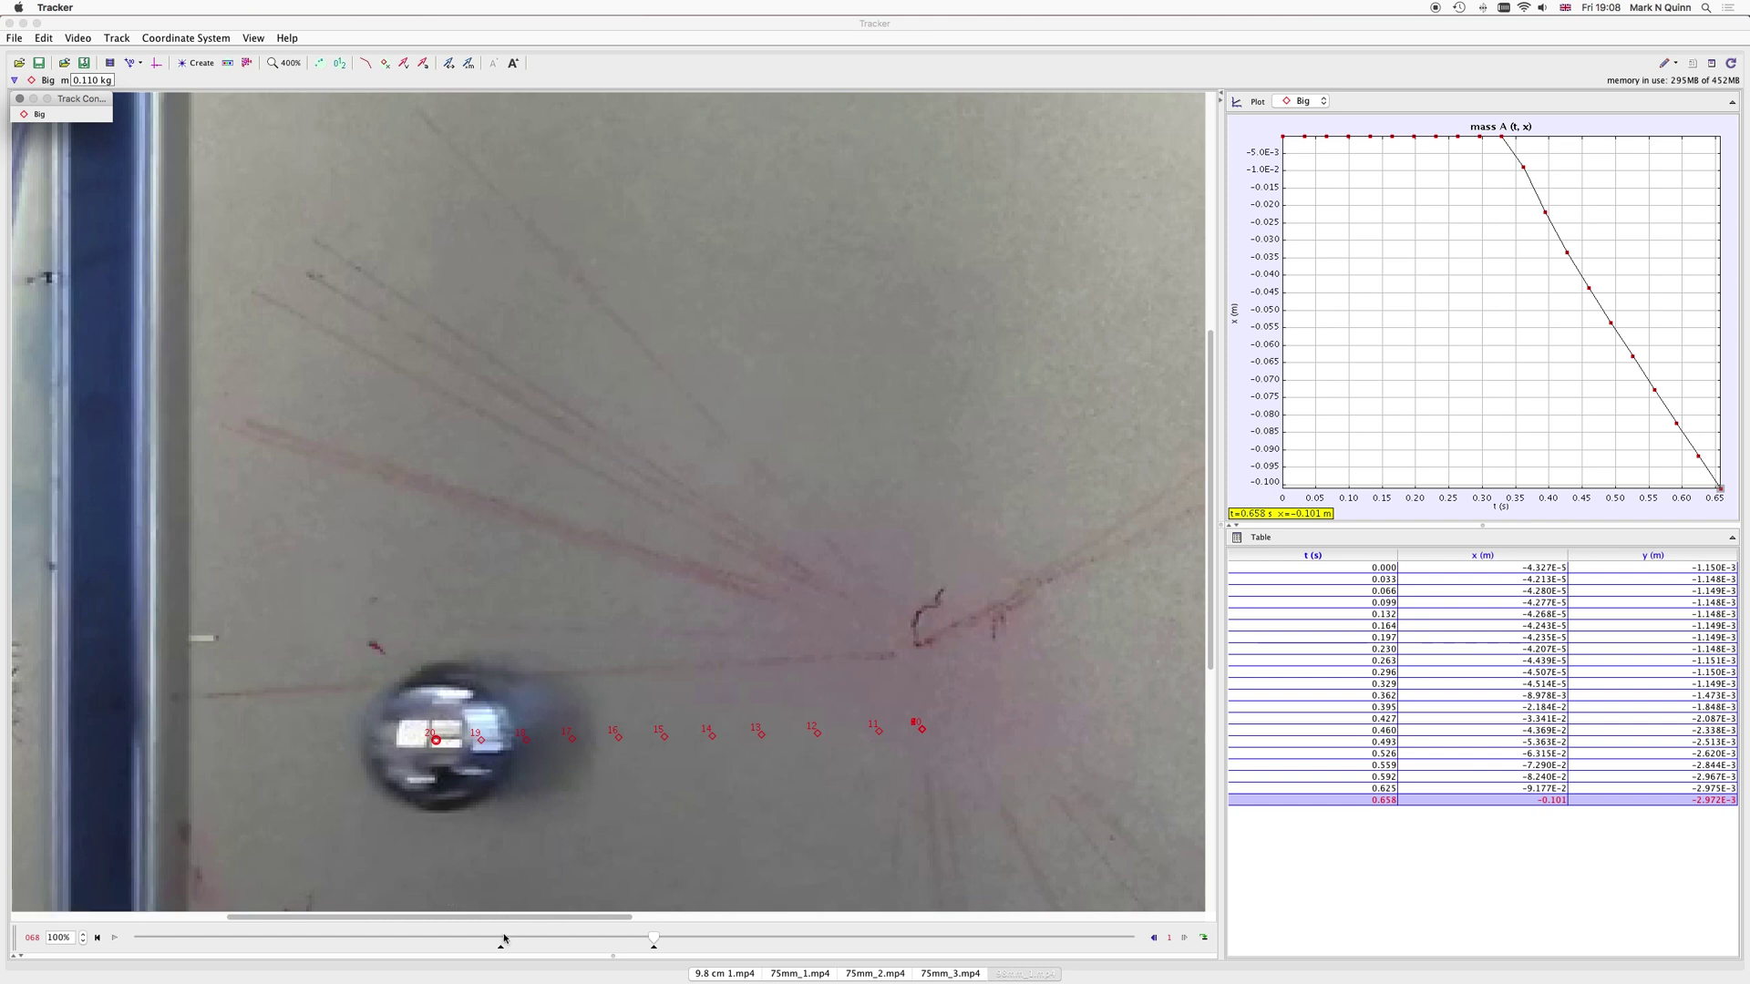
Plot the Big track's momentum x-component (px) against time and widen the plot and table area.
click(1235, 319)
click(1235, 319)
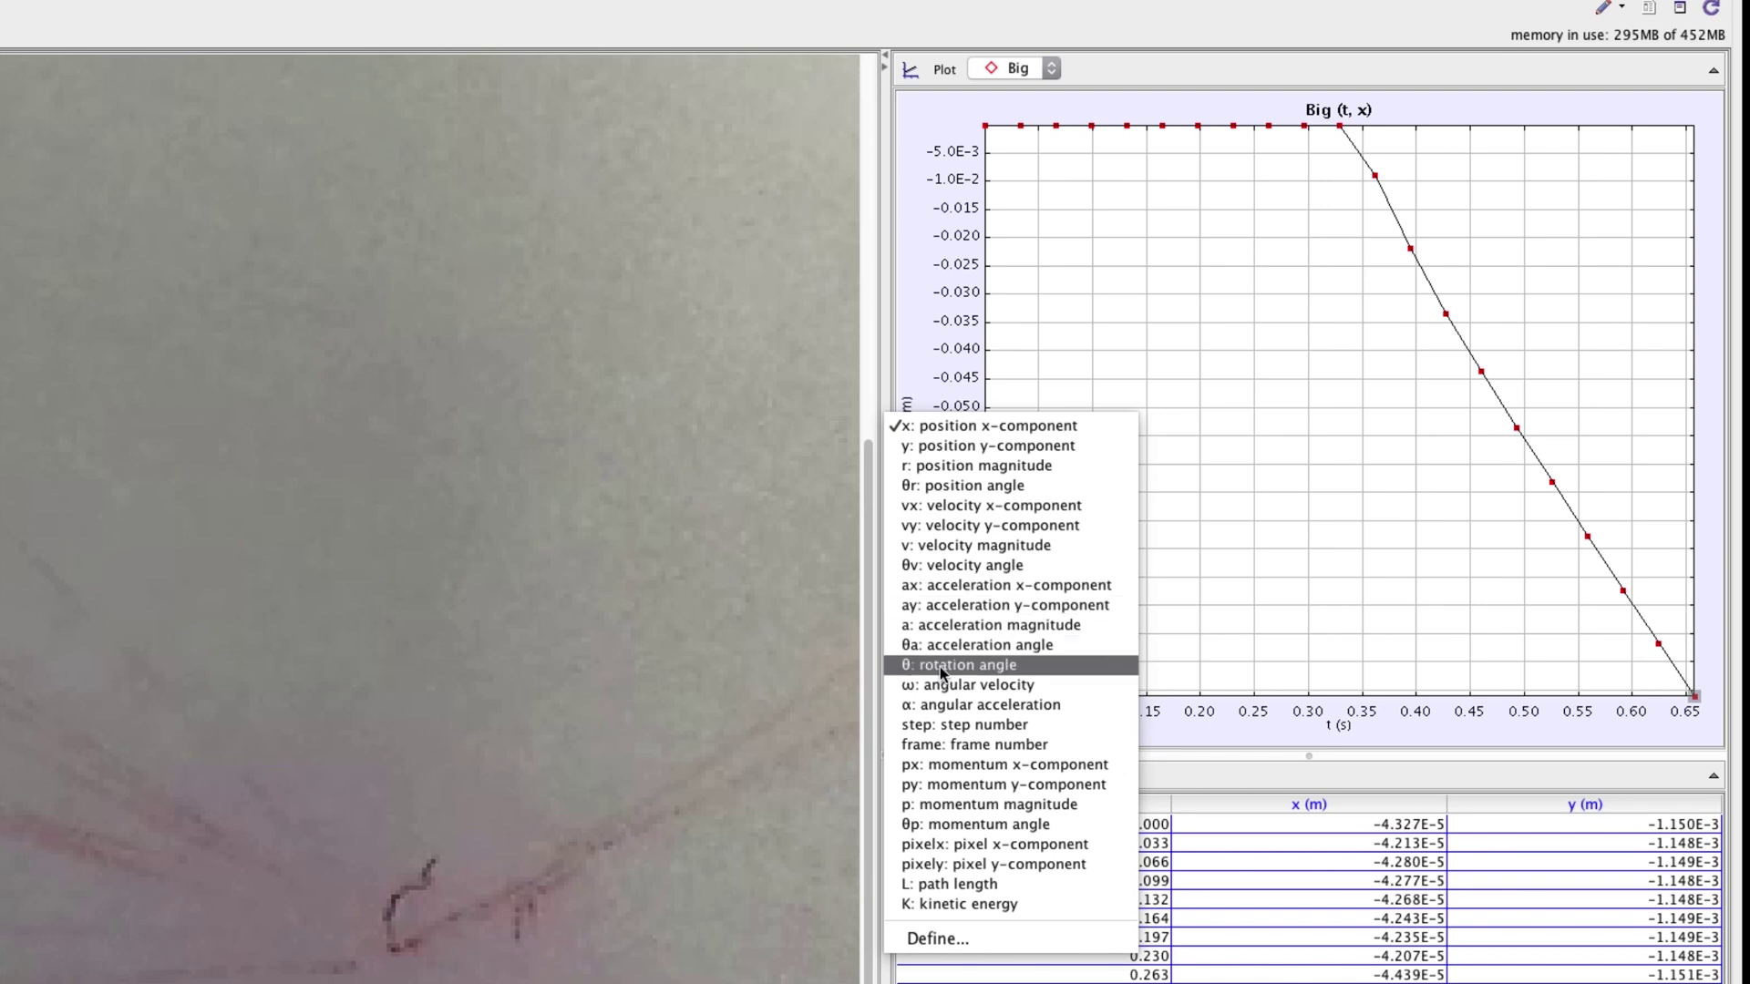
click(955, 767)
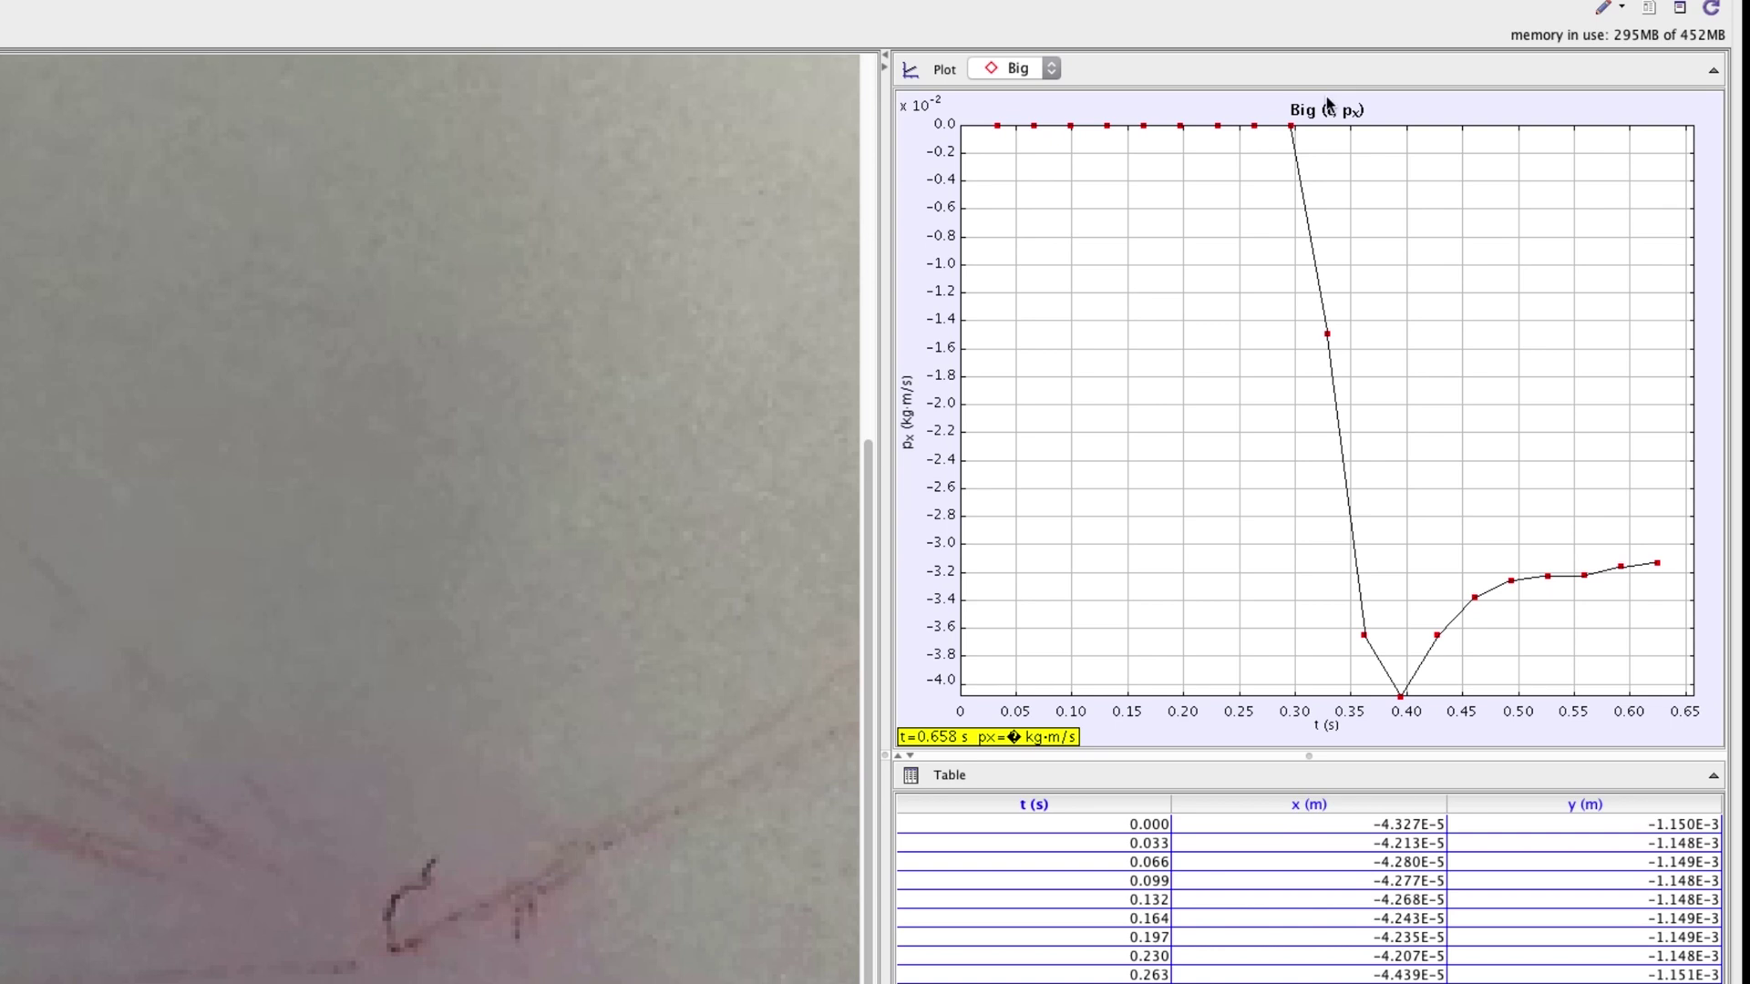
click(565, 189)
drag(562, 191, 559, 186)
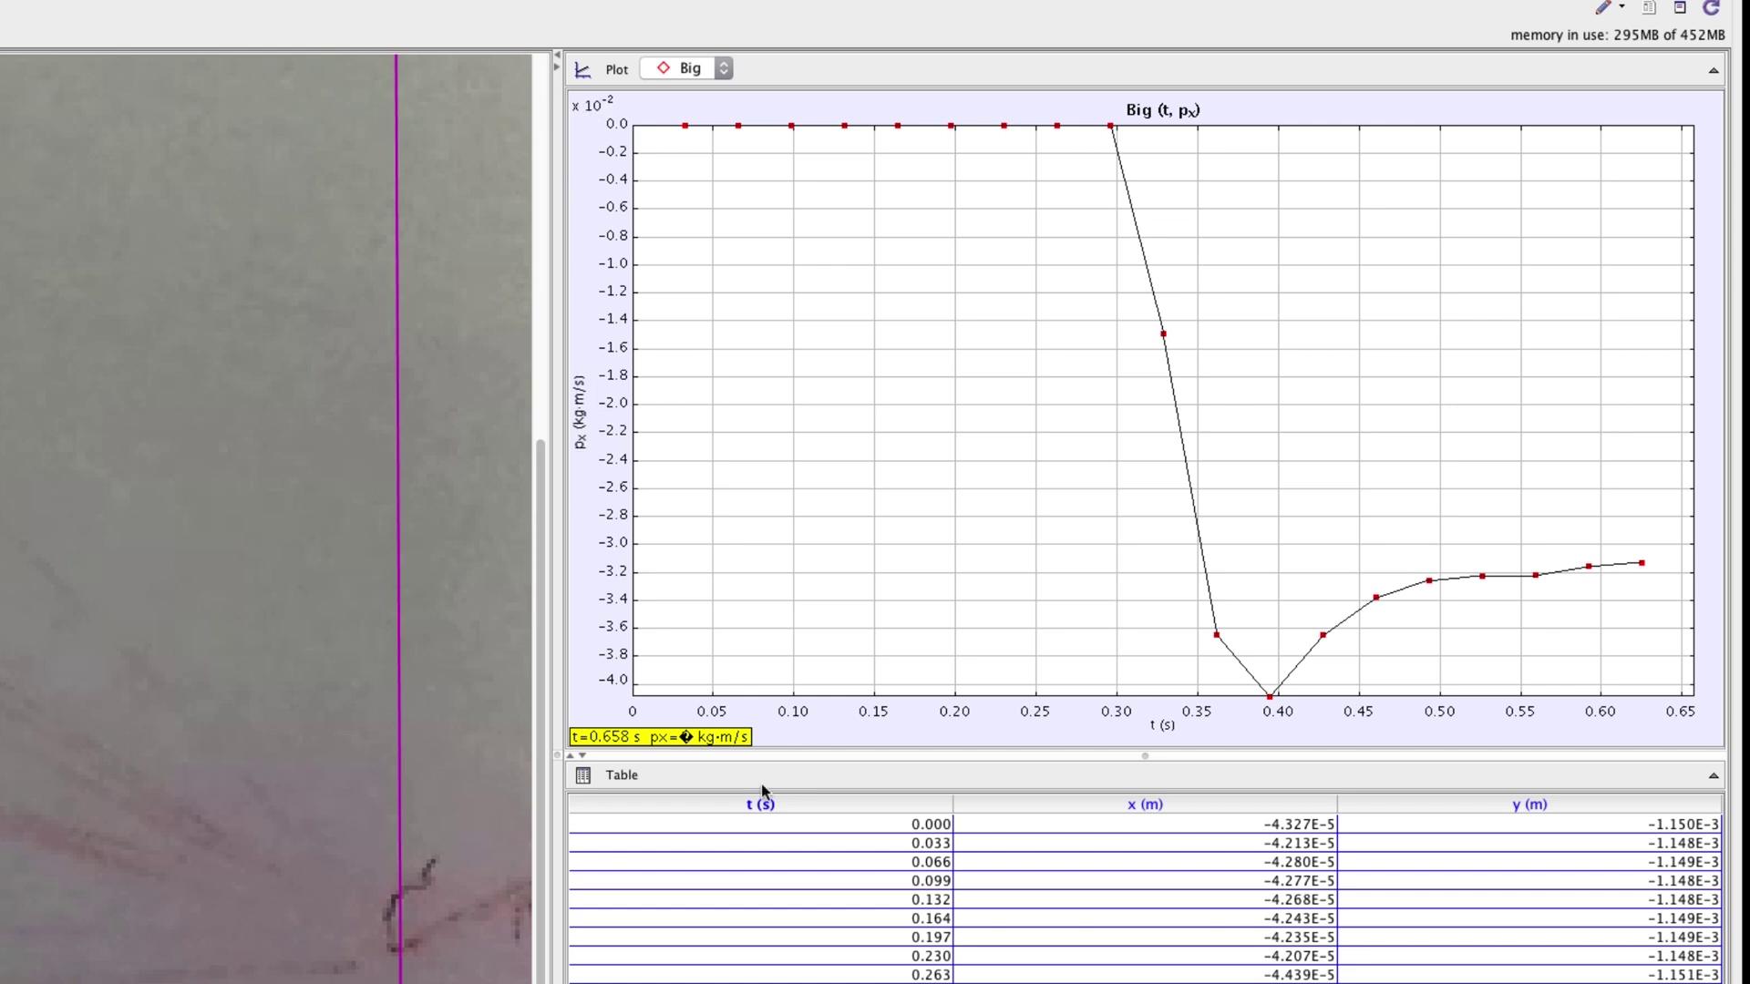
Replace the x and y columns in Big's data table with px and py, and widen the momentum columns.
click(621, 774)
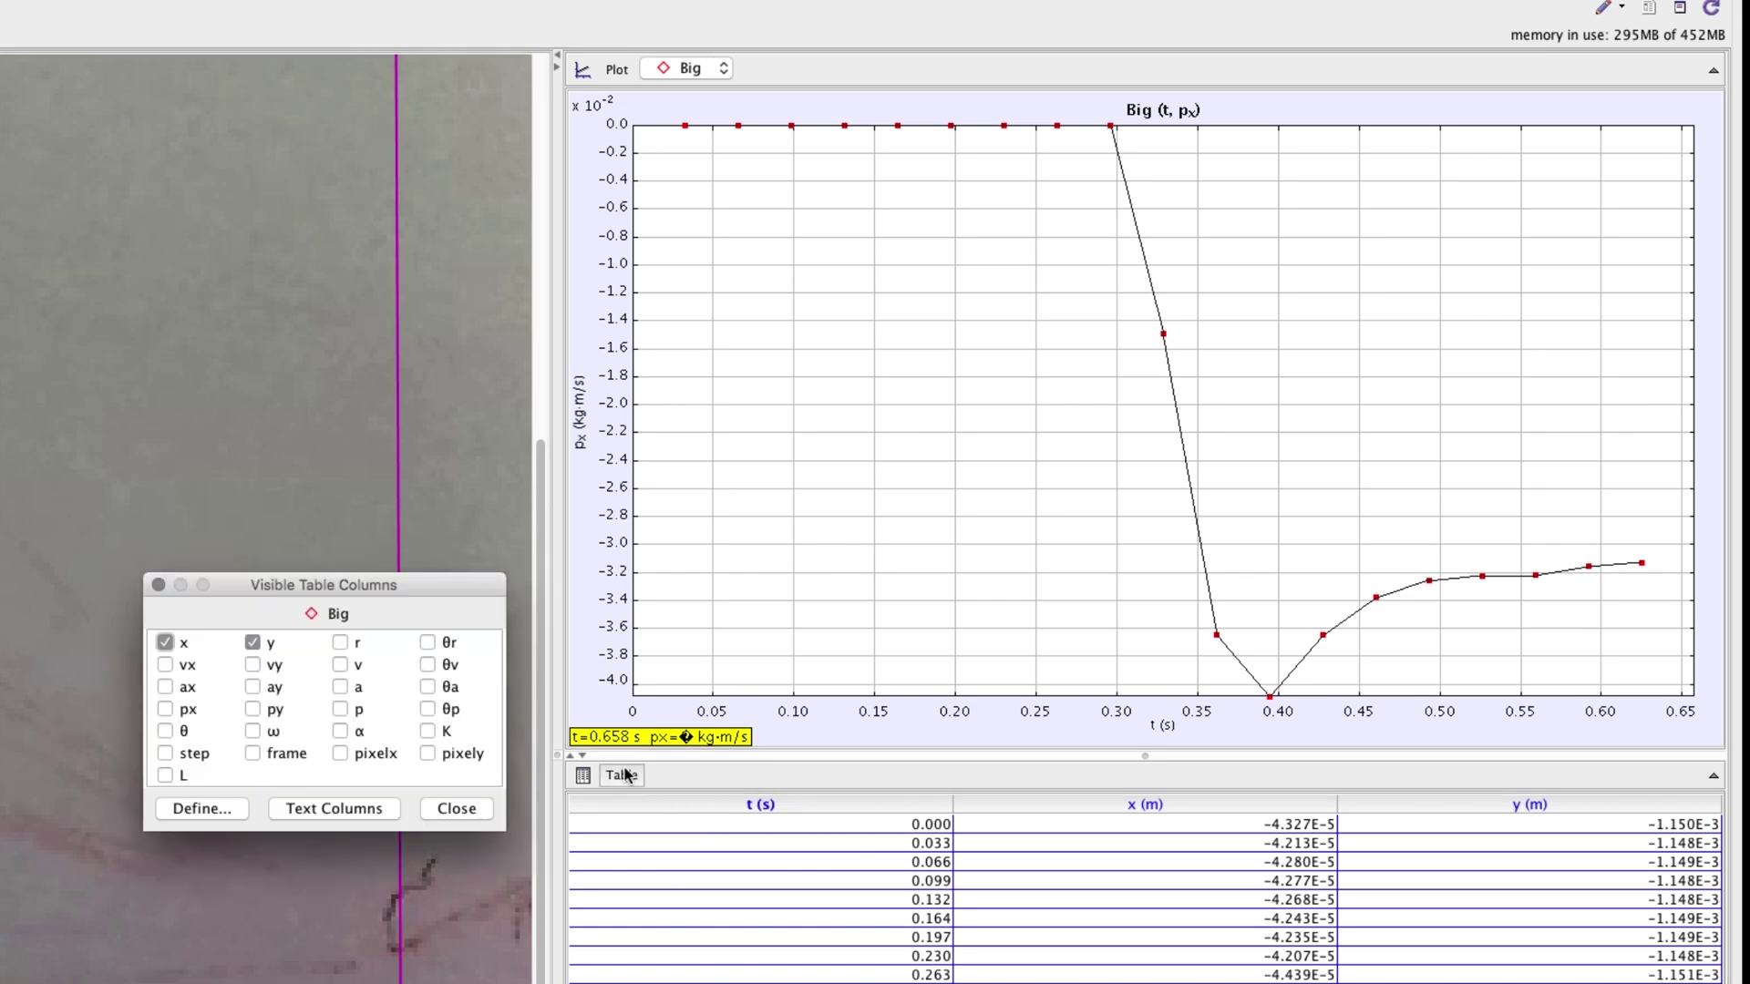
click(165, 643)
click(252, 642)
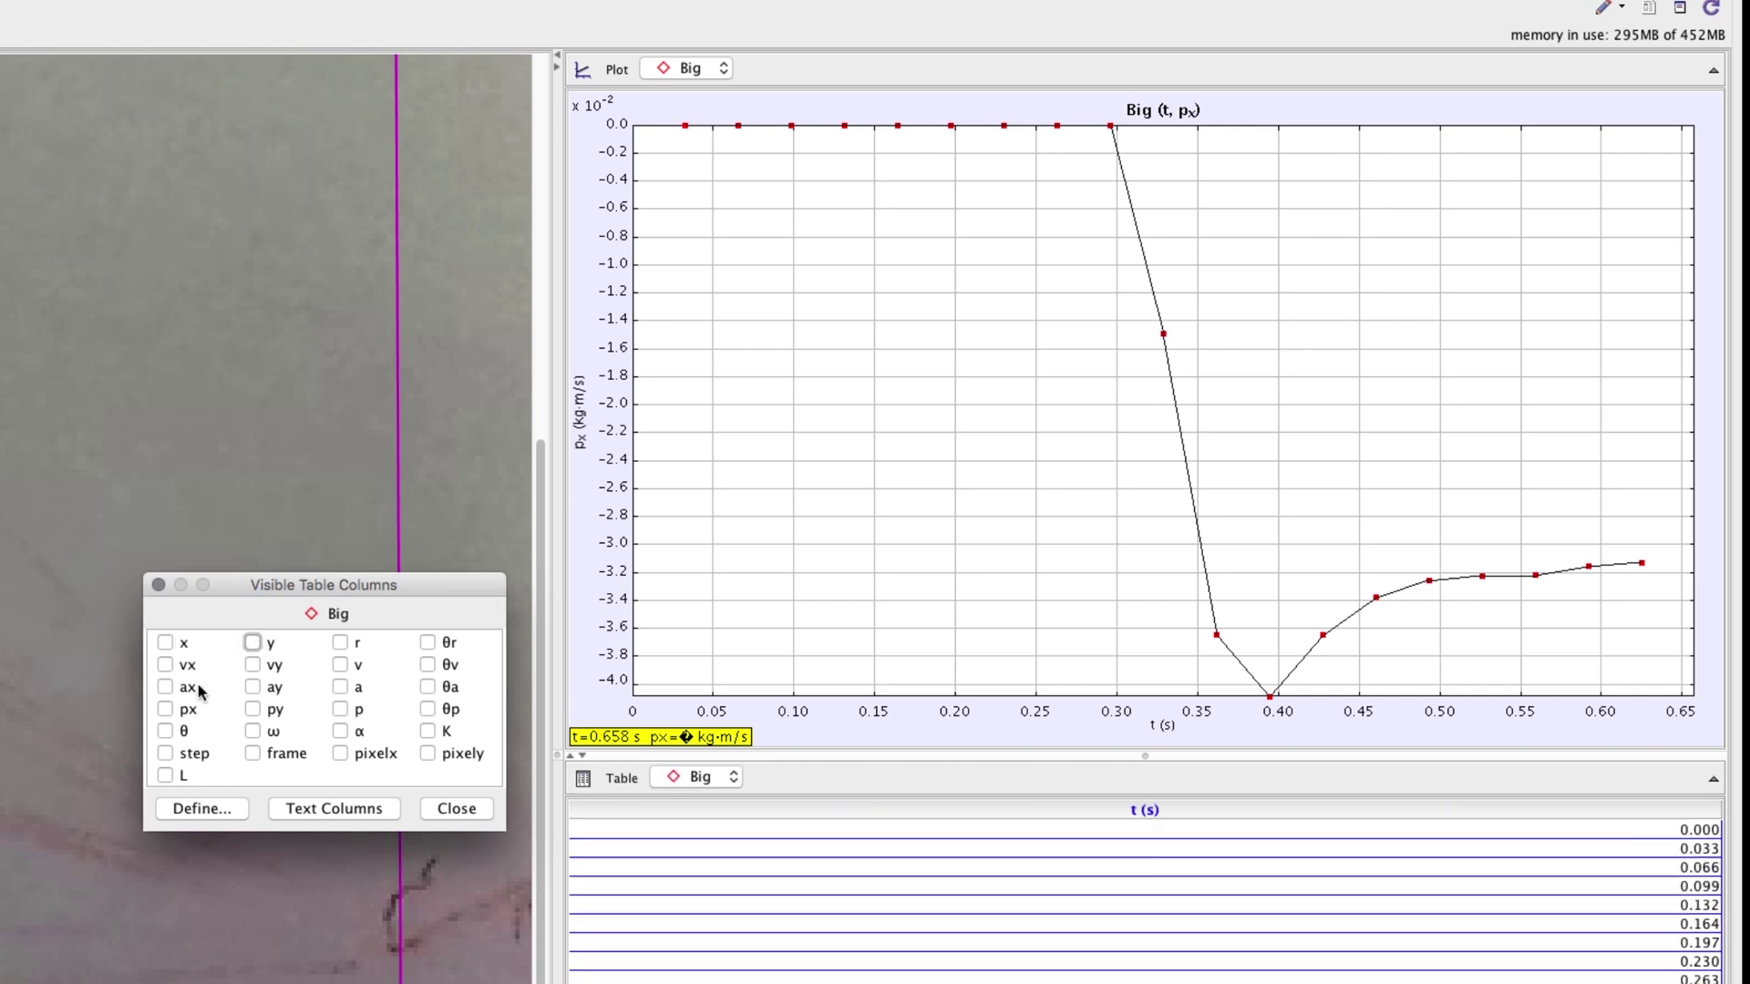
click(164, 709)
click(254, 709)
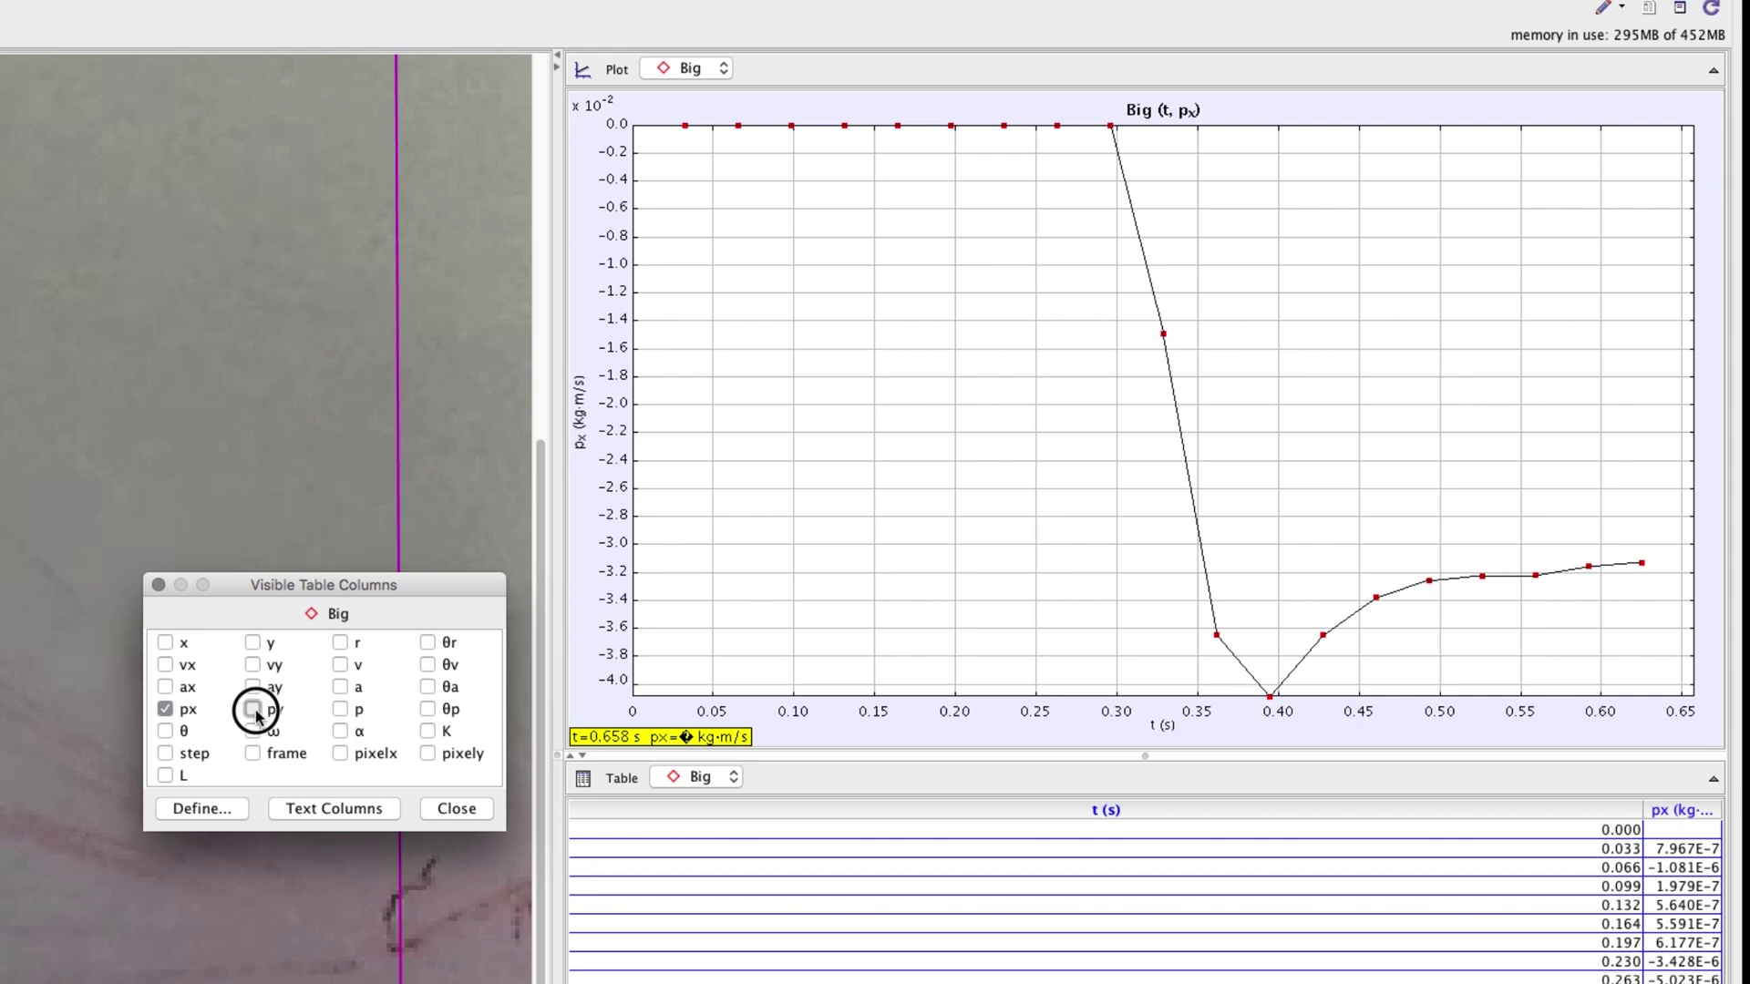
click(457, 809)
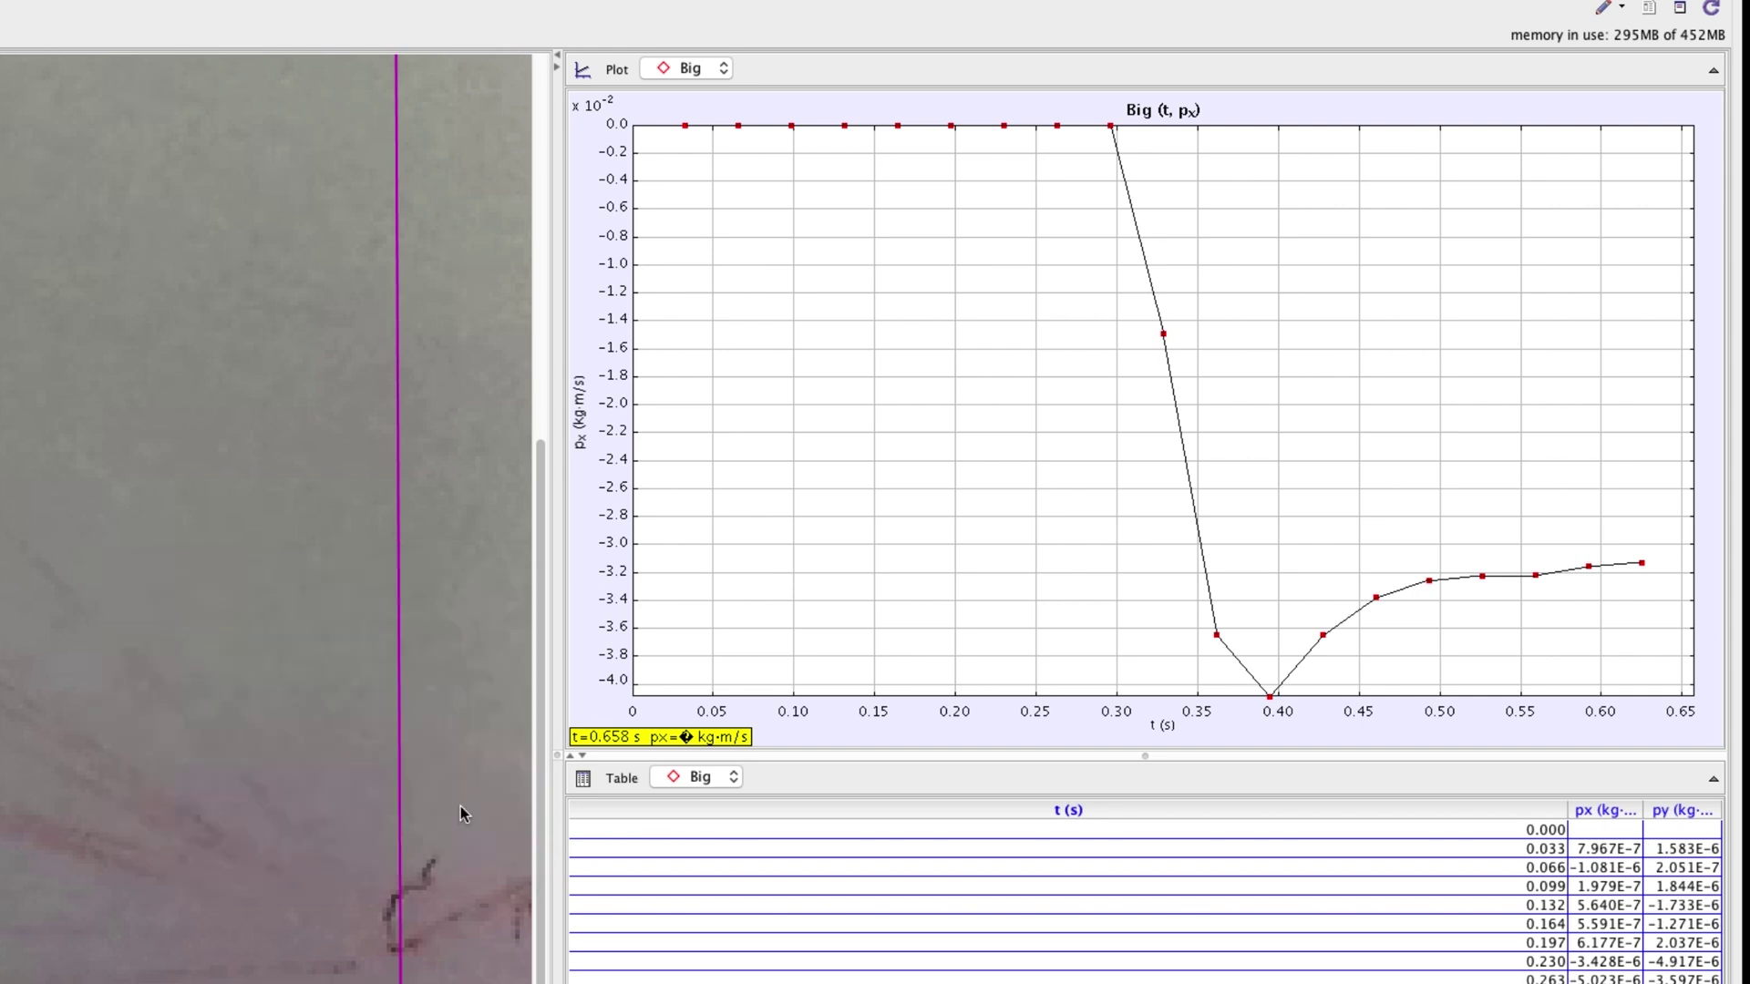
drag(1567, 810, 861, 829)
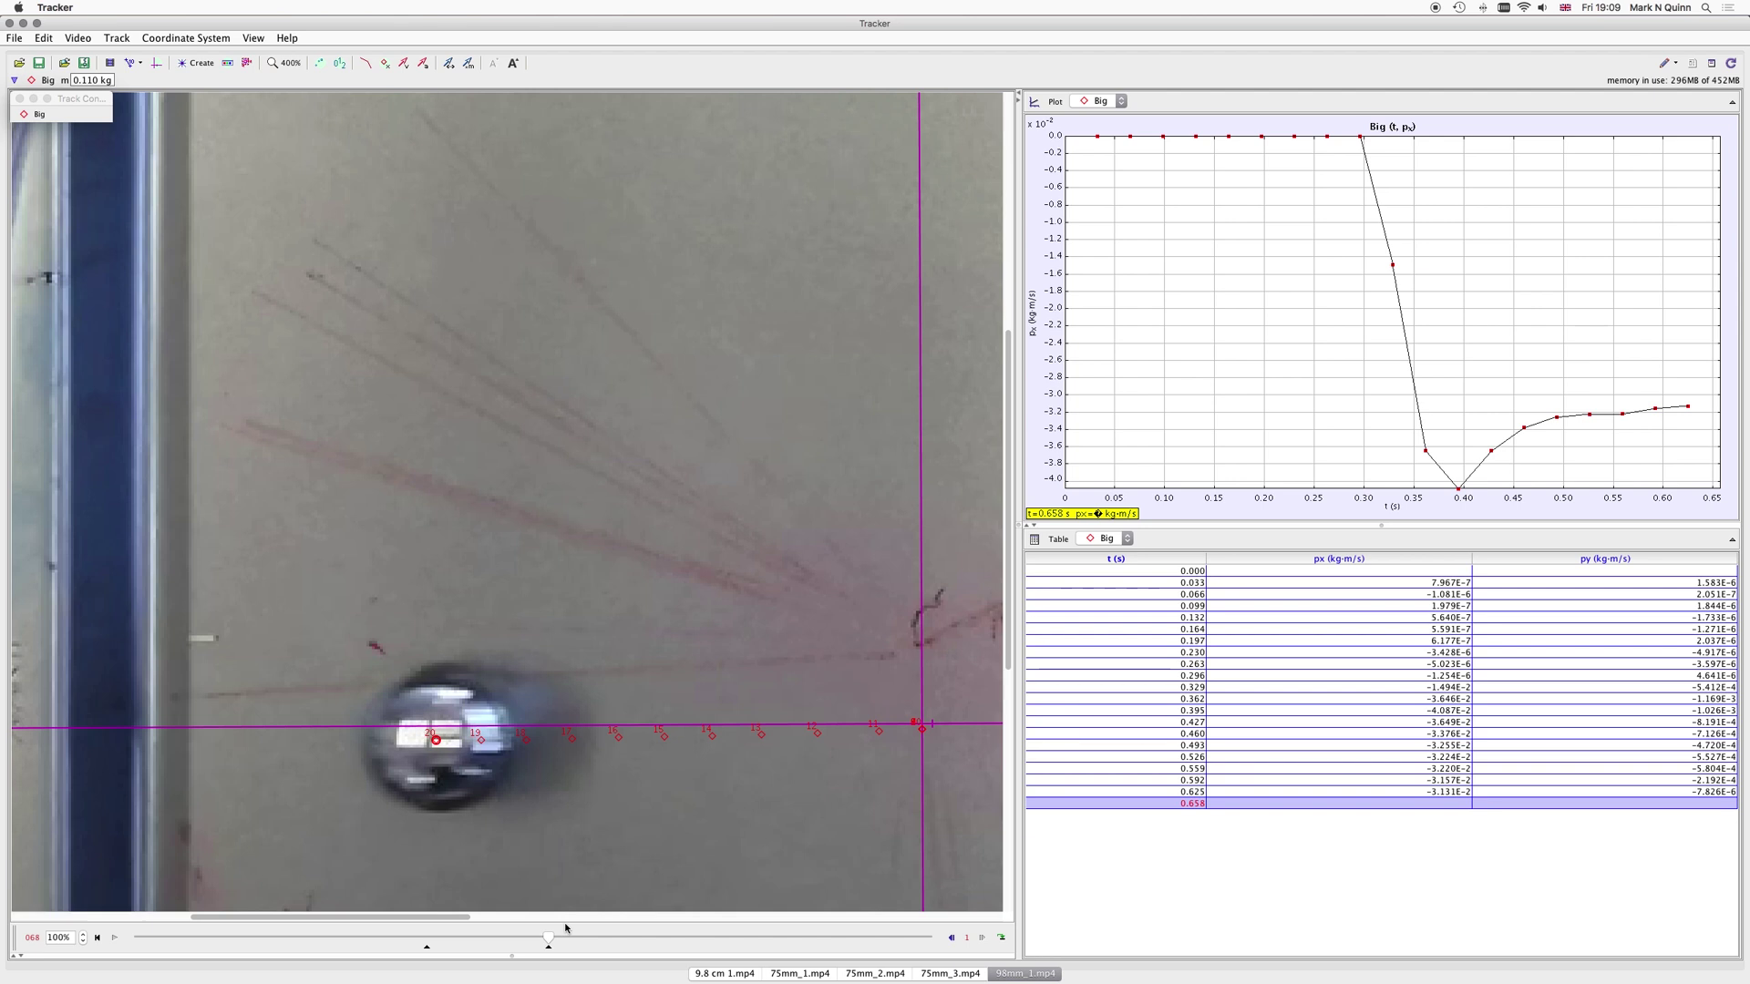
Return to the clip's first frame and create a new point mass track for the small ball.
drag(547, 937, 427, 937)
click(284, 63)
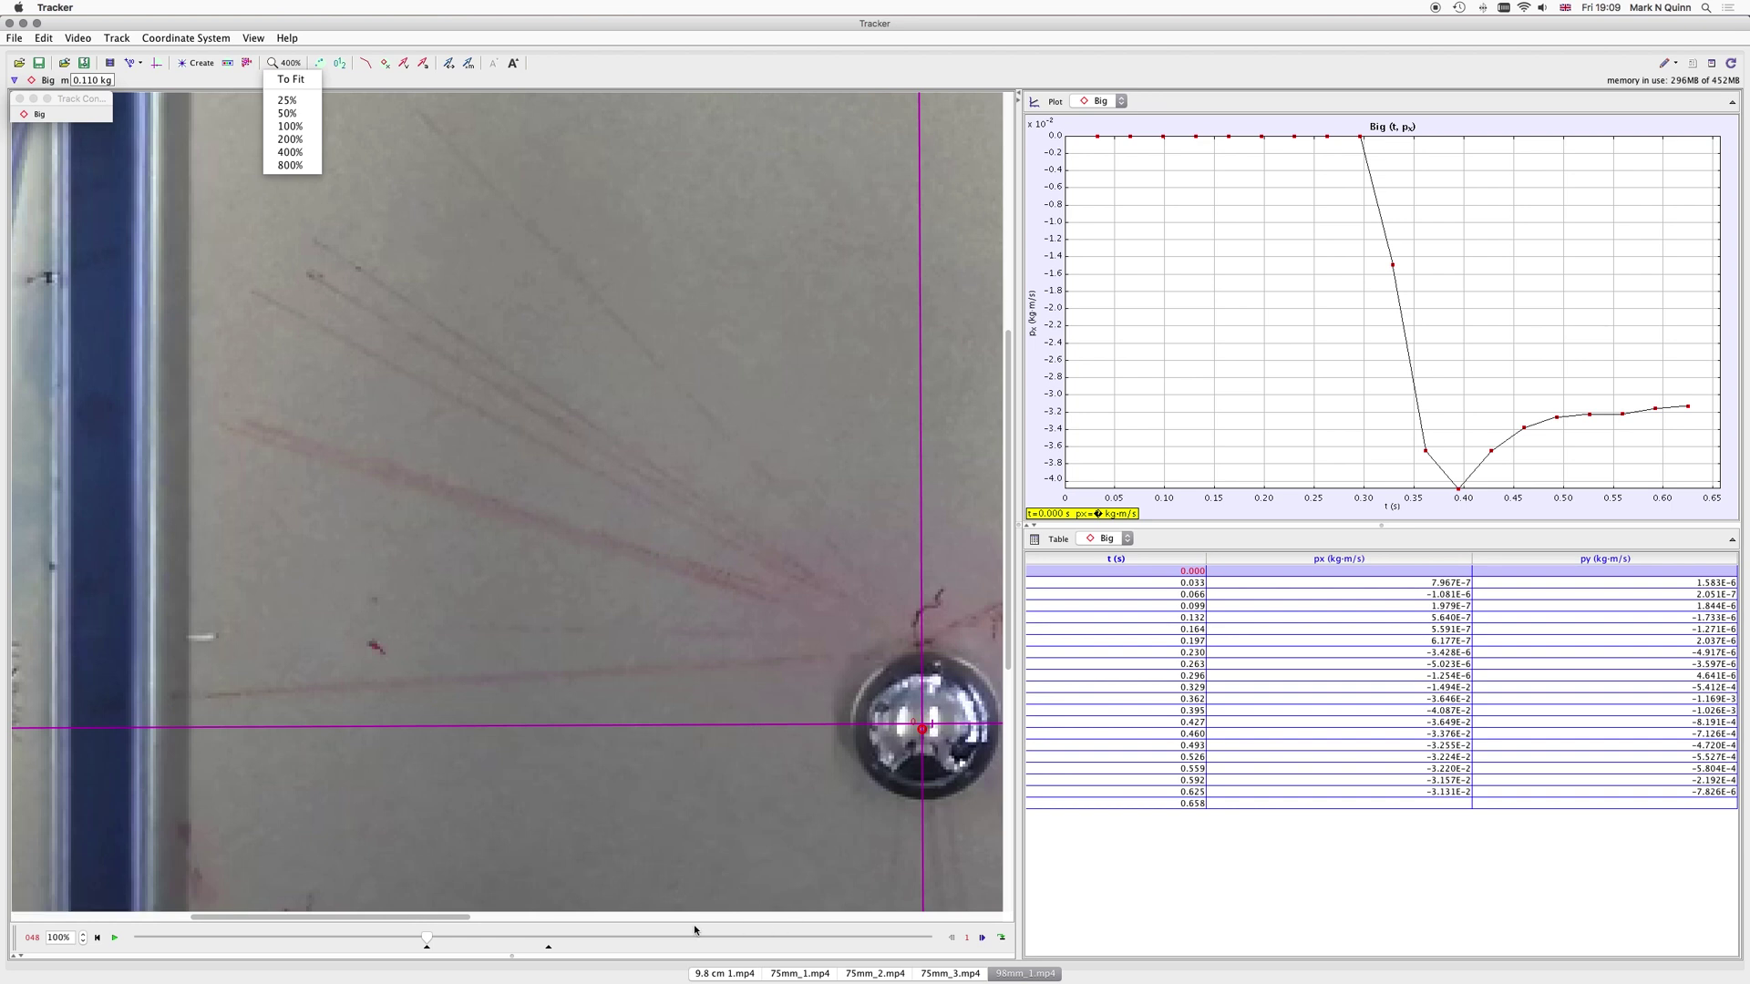
drag(457, 917, 1023, 919)
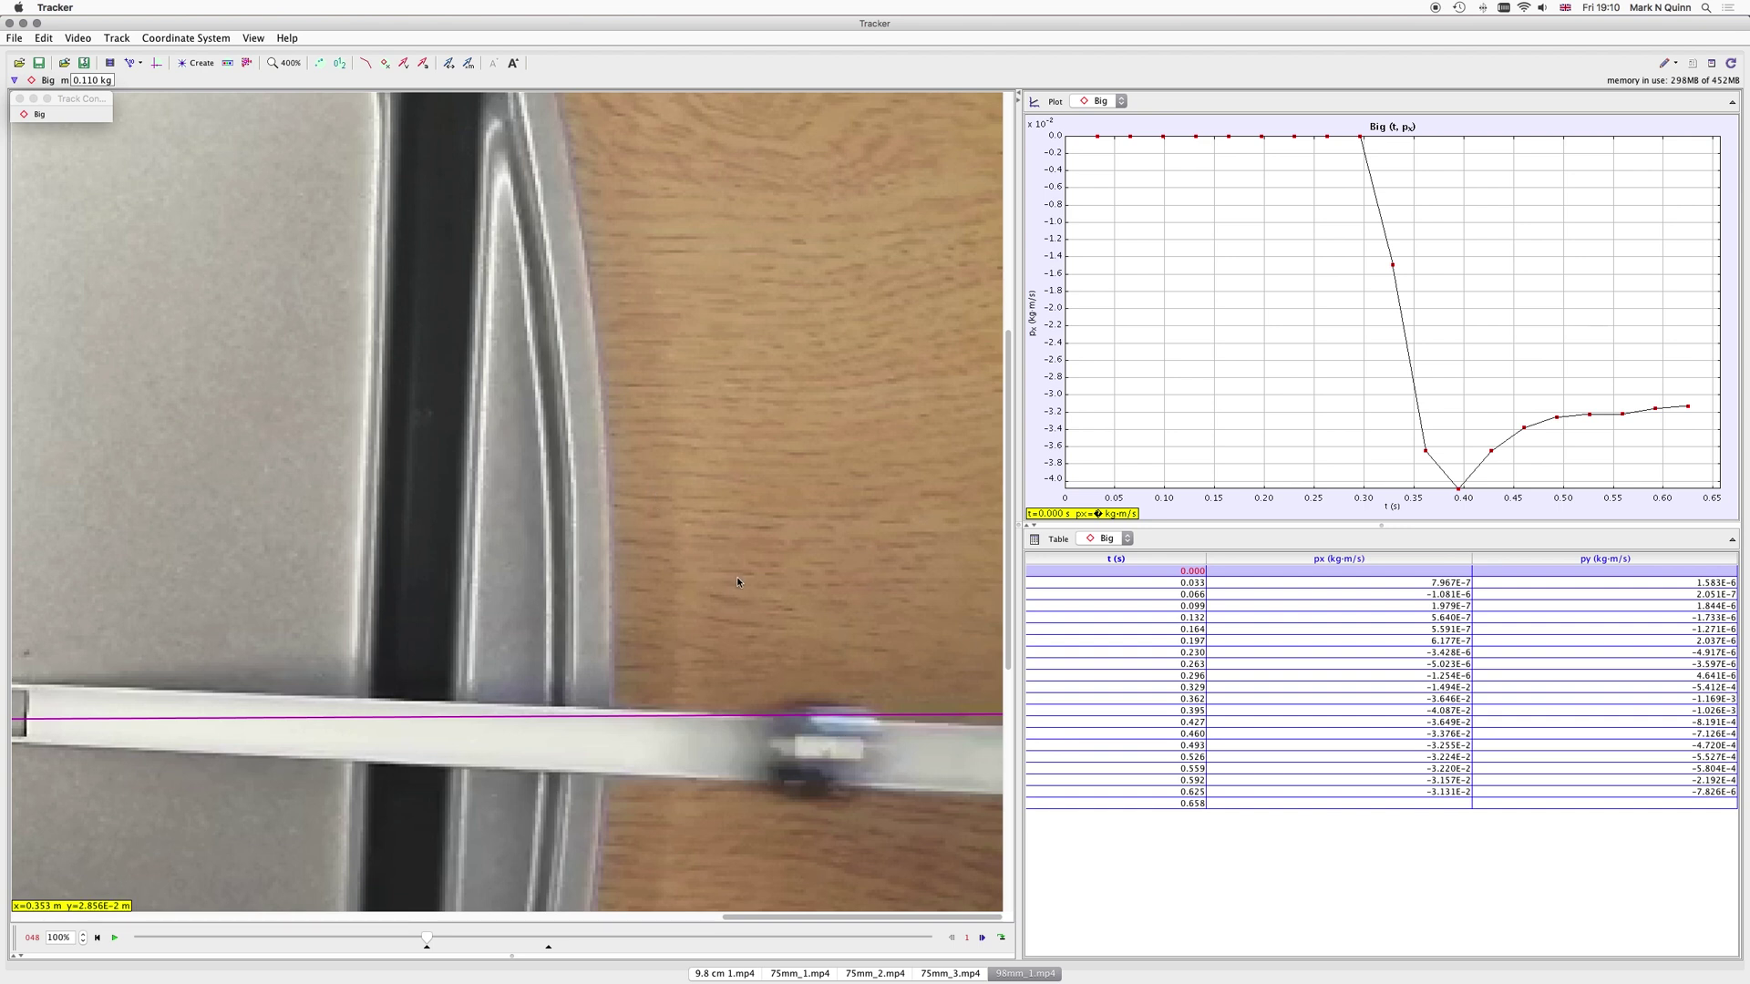
click(188, 63)
click(208, 80)
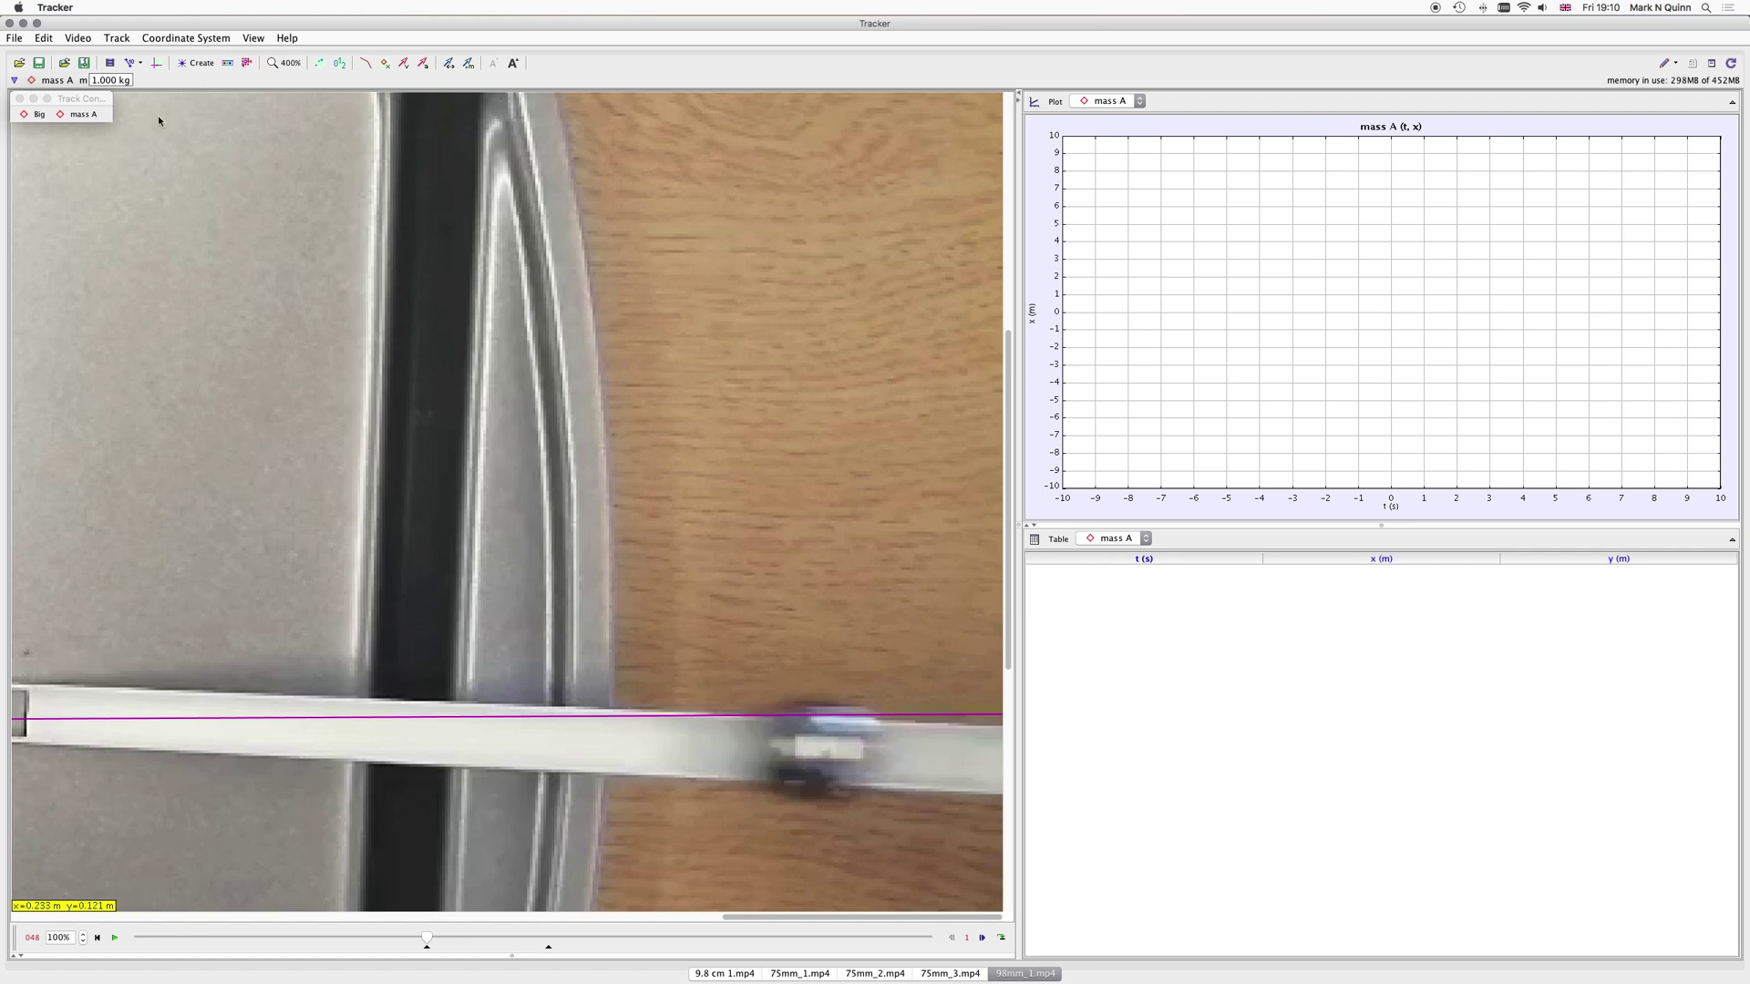
Create a circle fitter and mark three points on the small ball's edge to fit a circle around it.
click(189, 68)
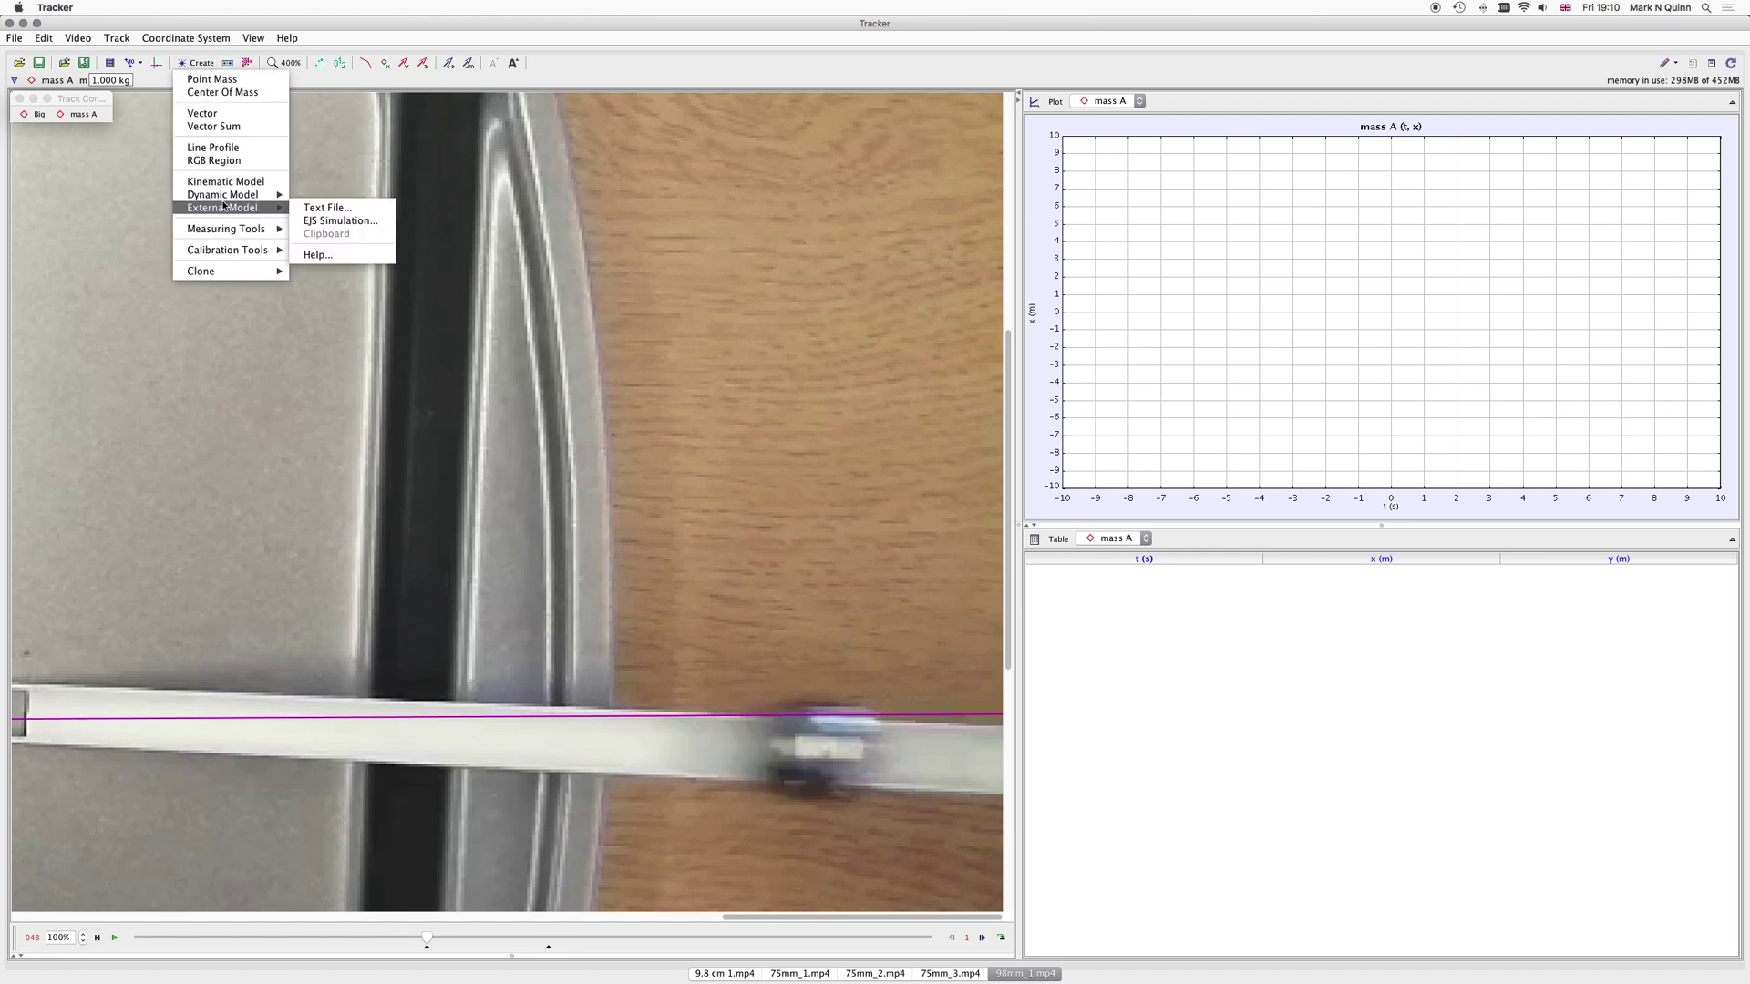
mouse_move(243, 235)
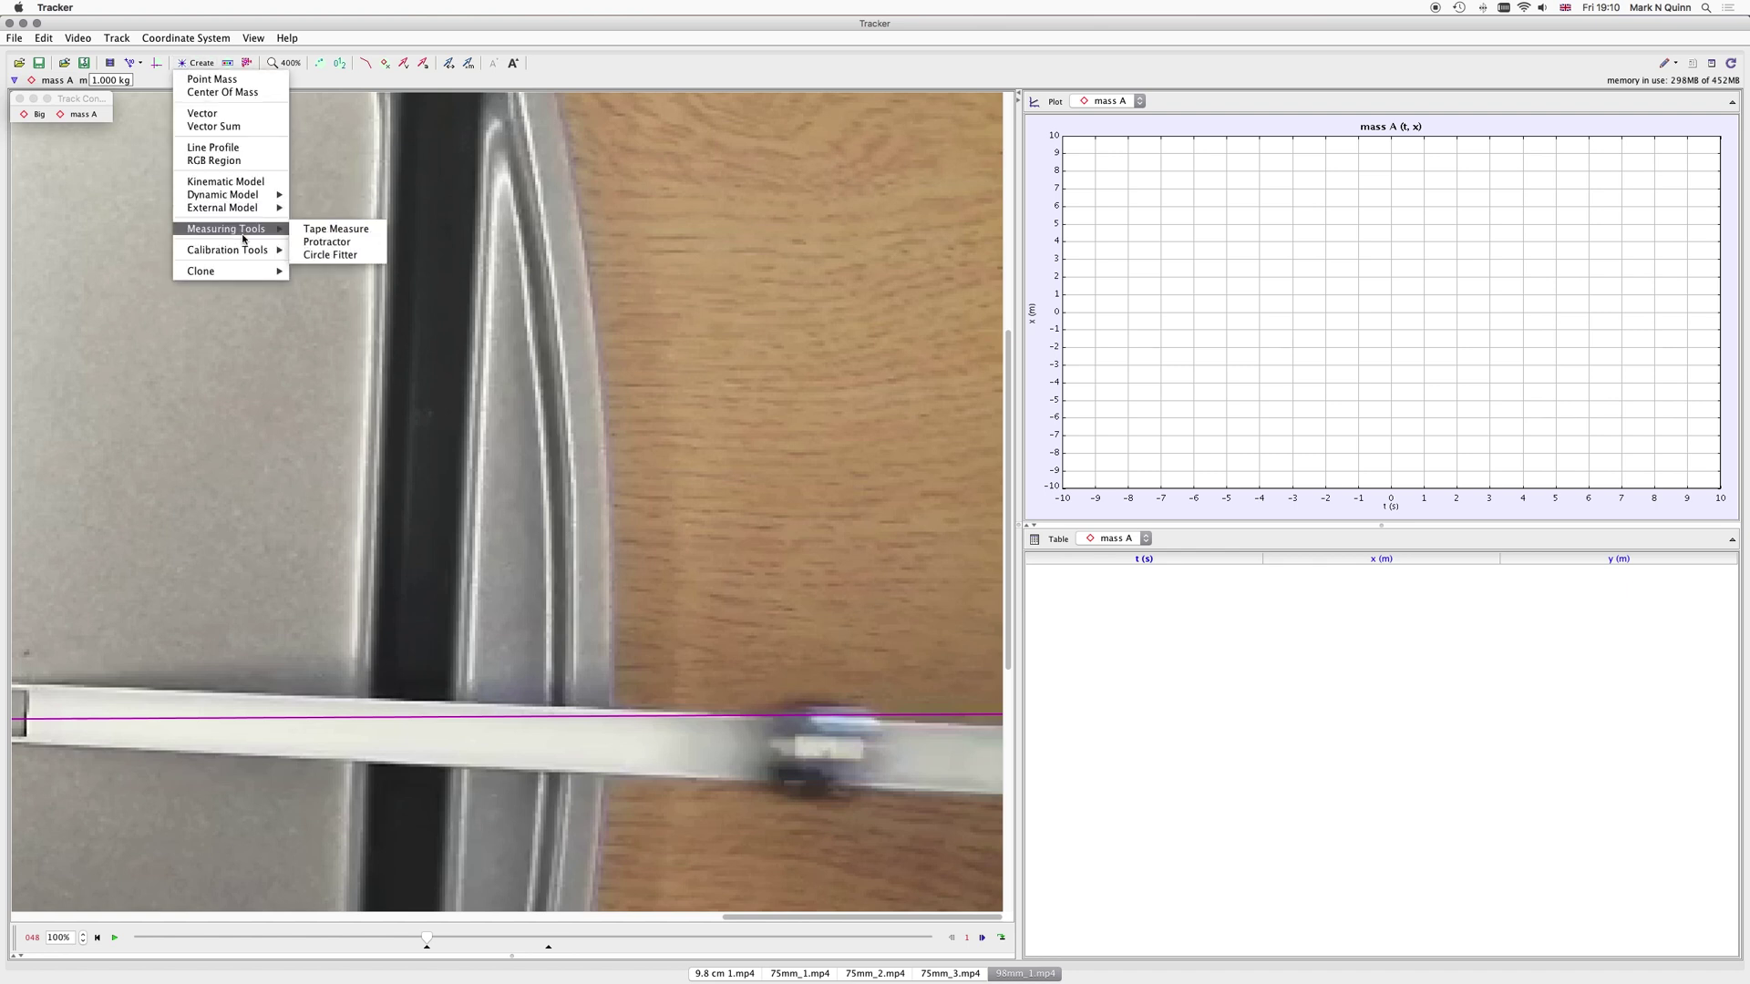
click(324, 255)
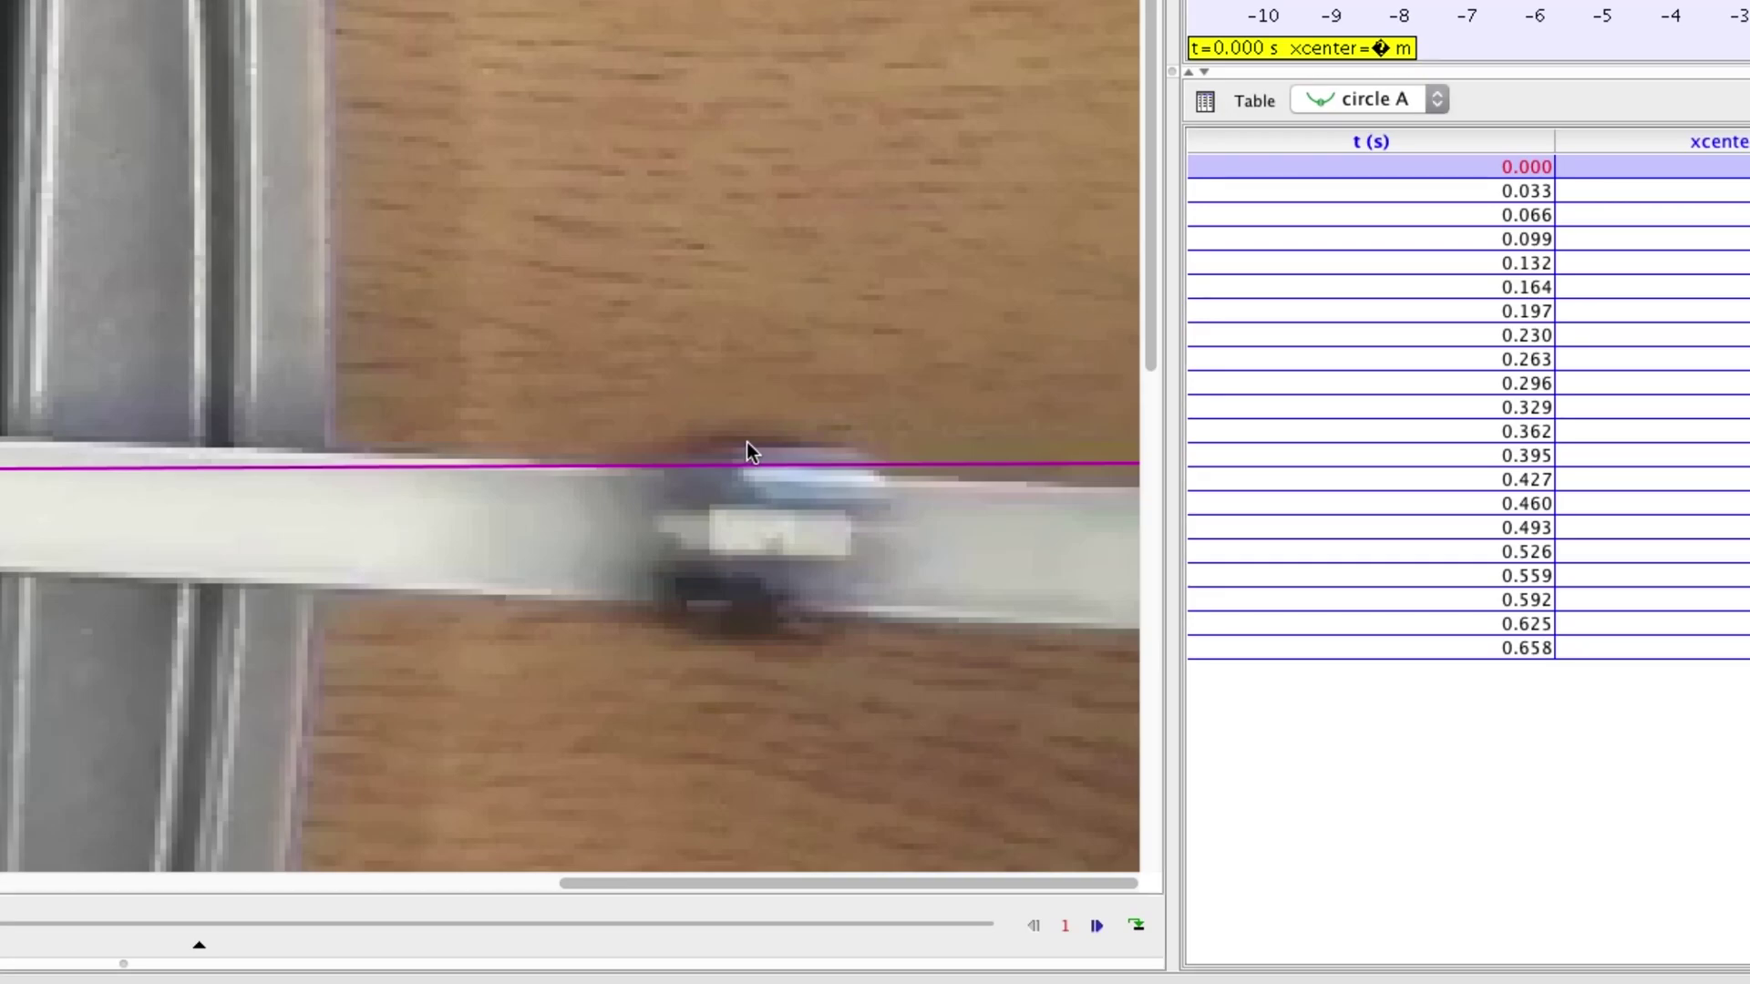
shift+click(758, 450)
shift+click(736, 640)
shift+click(655, 530)
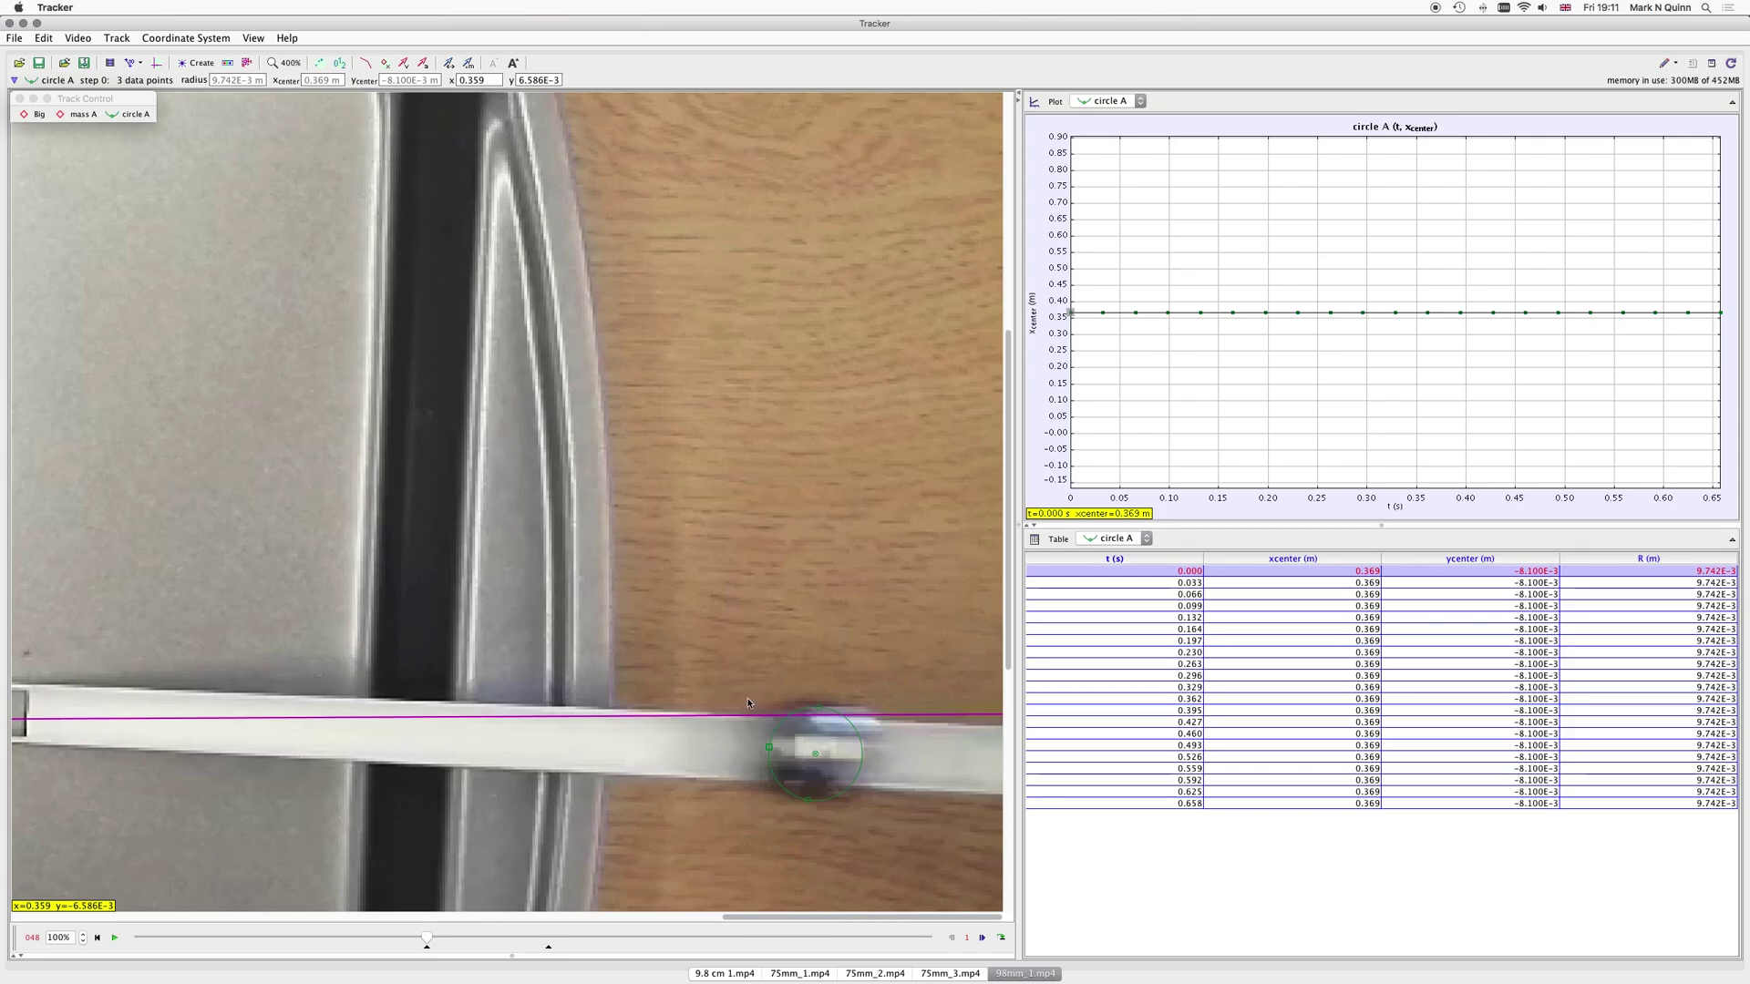
Rename the new point mass track for the small ball as small.
click(80, 116)
click(77, 118)
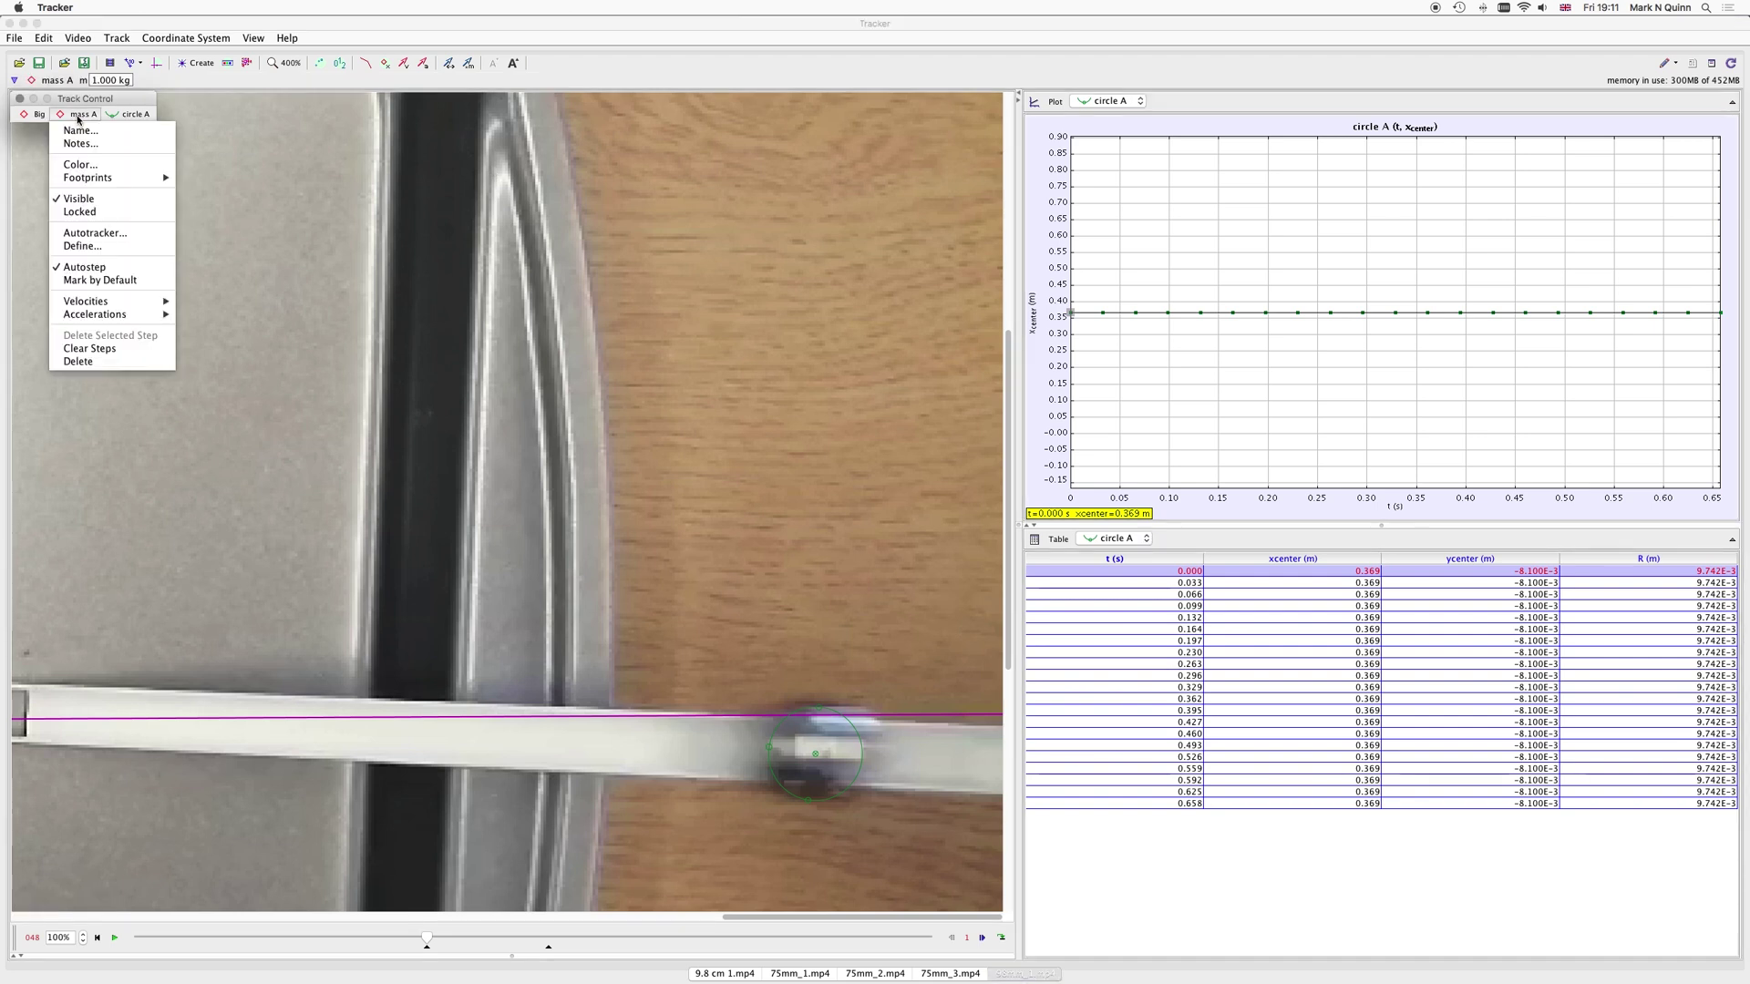
click(82, 137)
text(small)
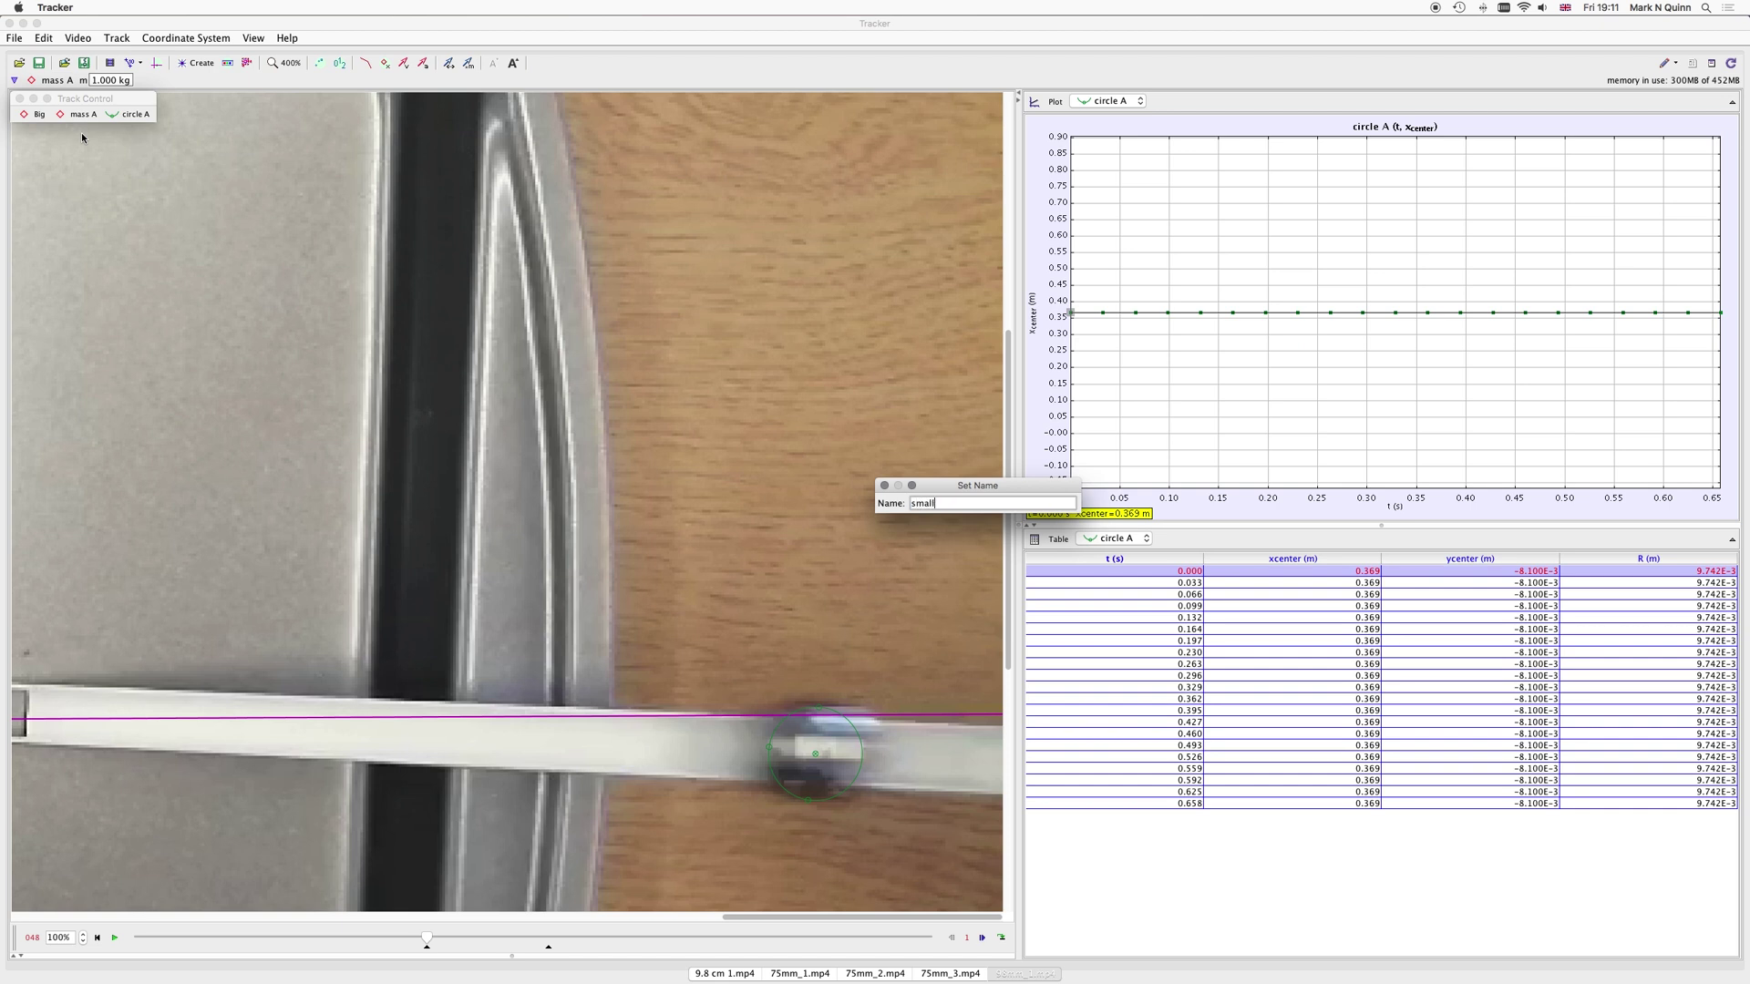
key(Return)
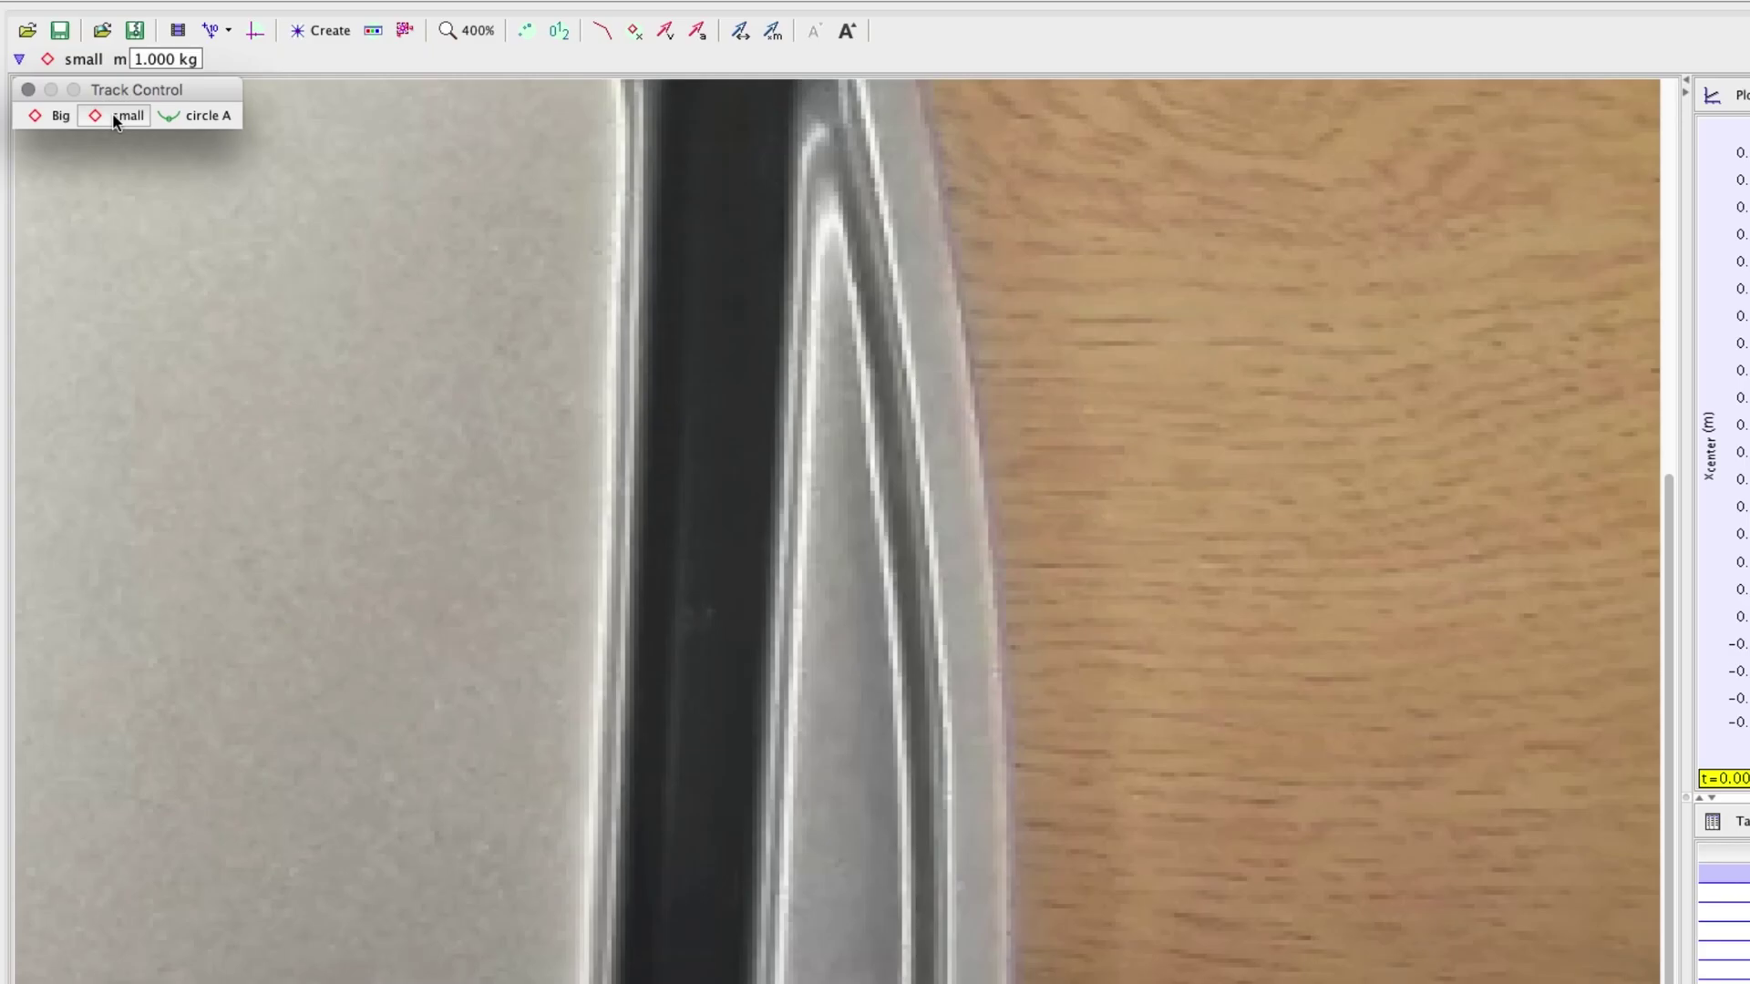
Define the small track's autotracker key frame at the fitted circle's centre, with the template covering the whole ball.
click(72, 117)
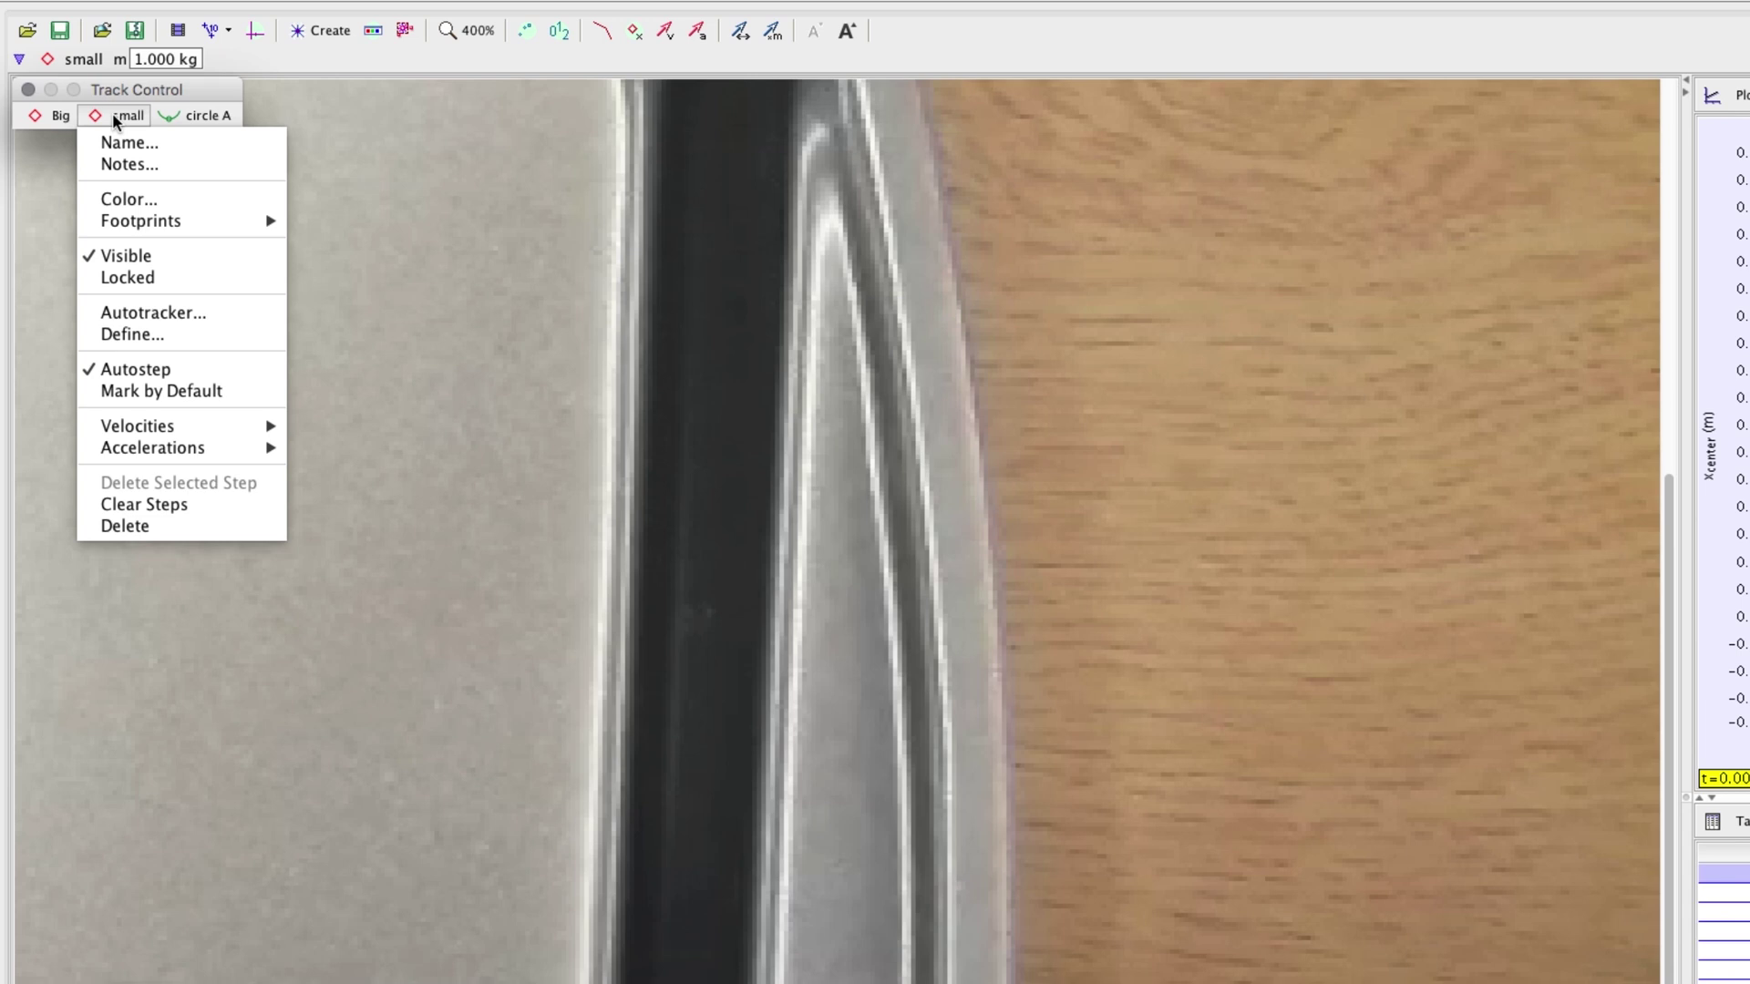
click(172, 313)
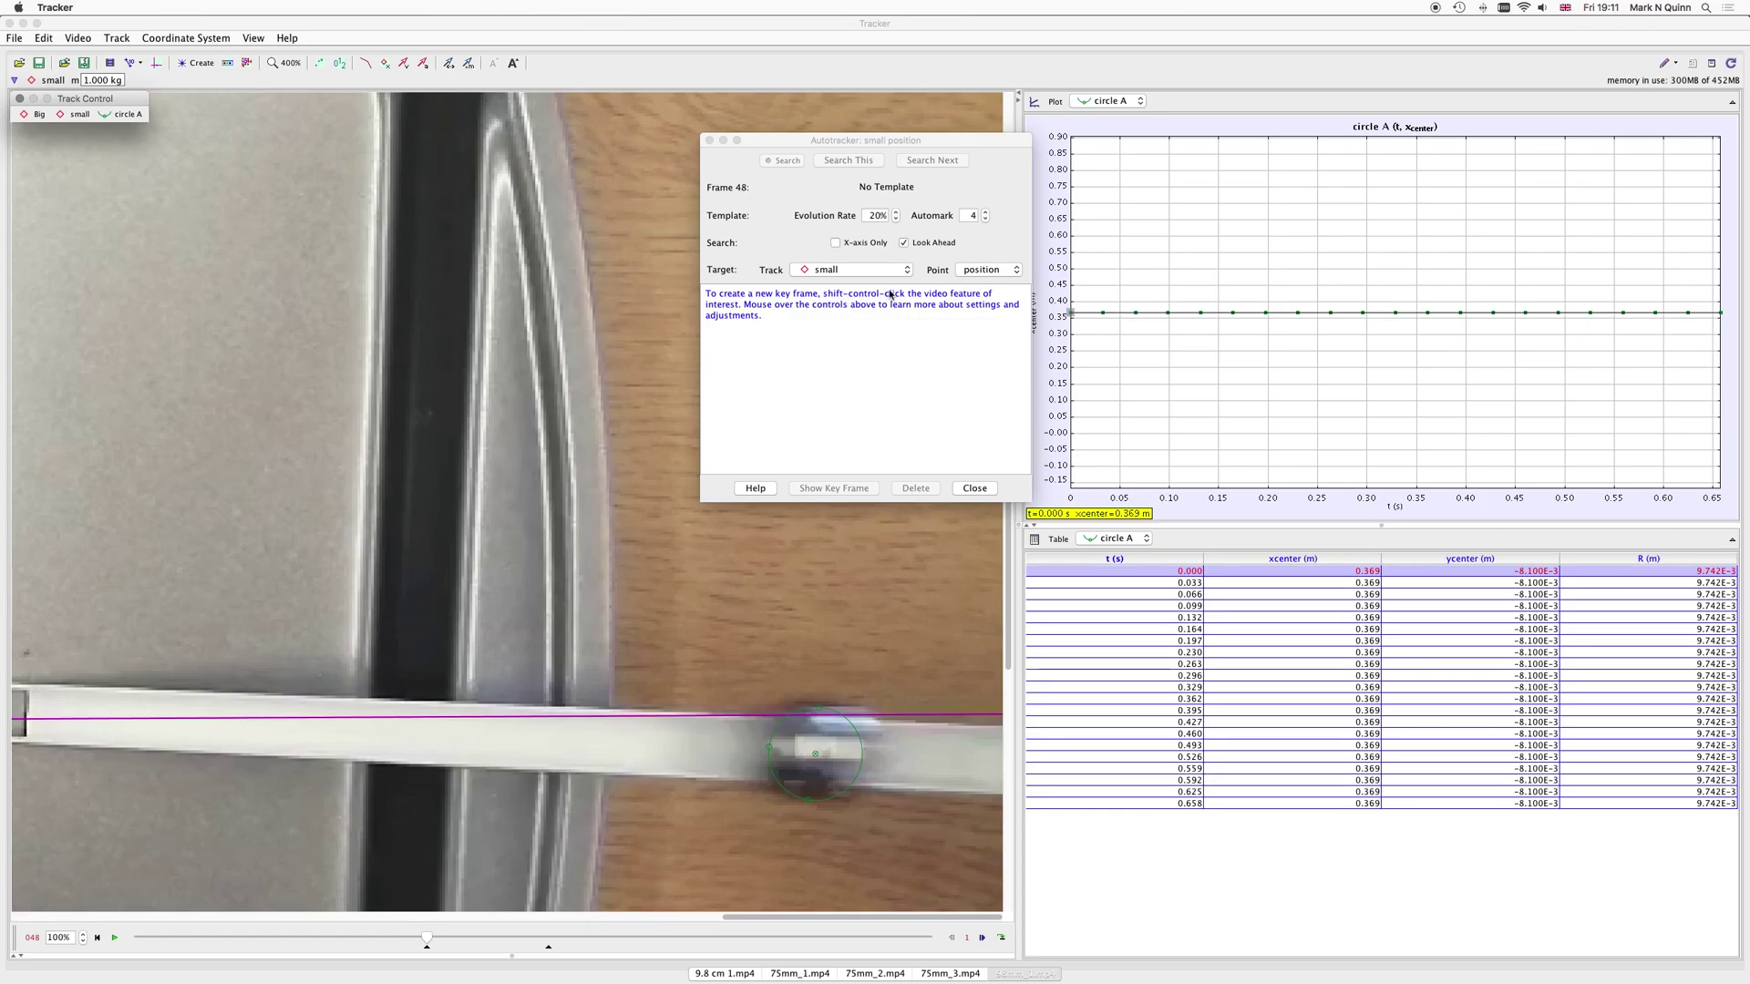
click(820, 729)
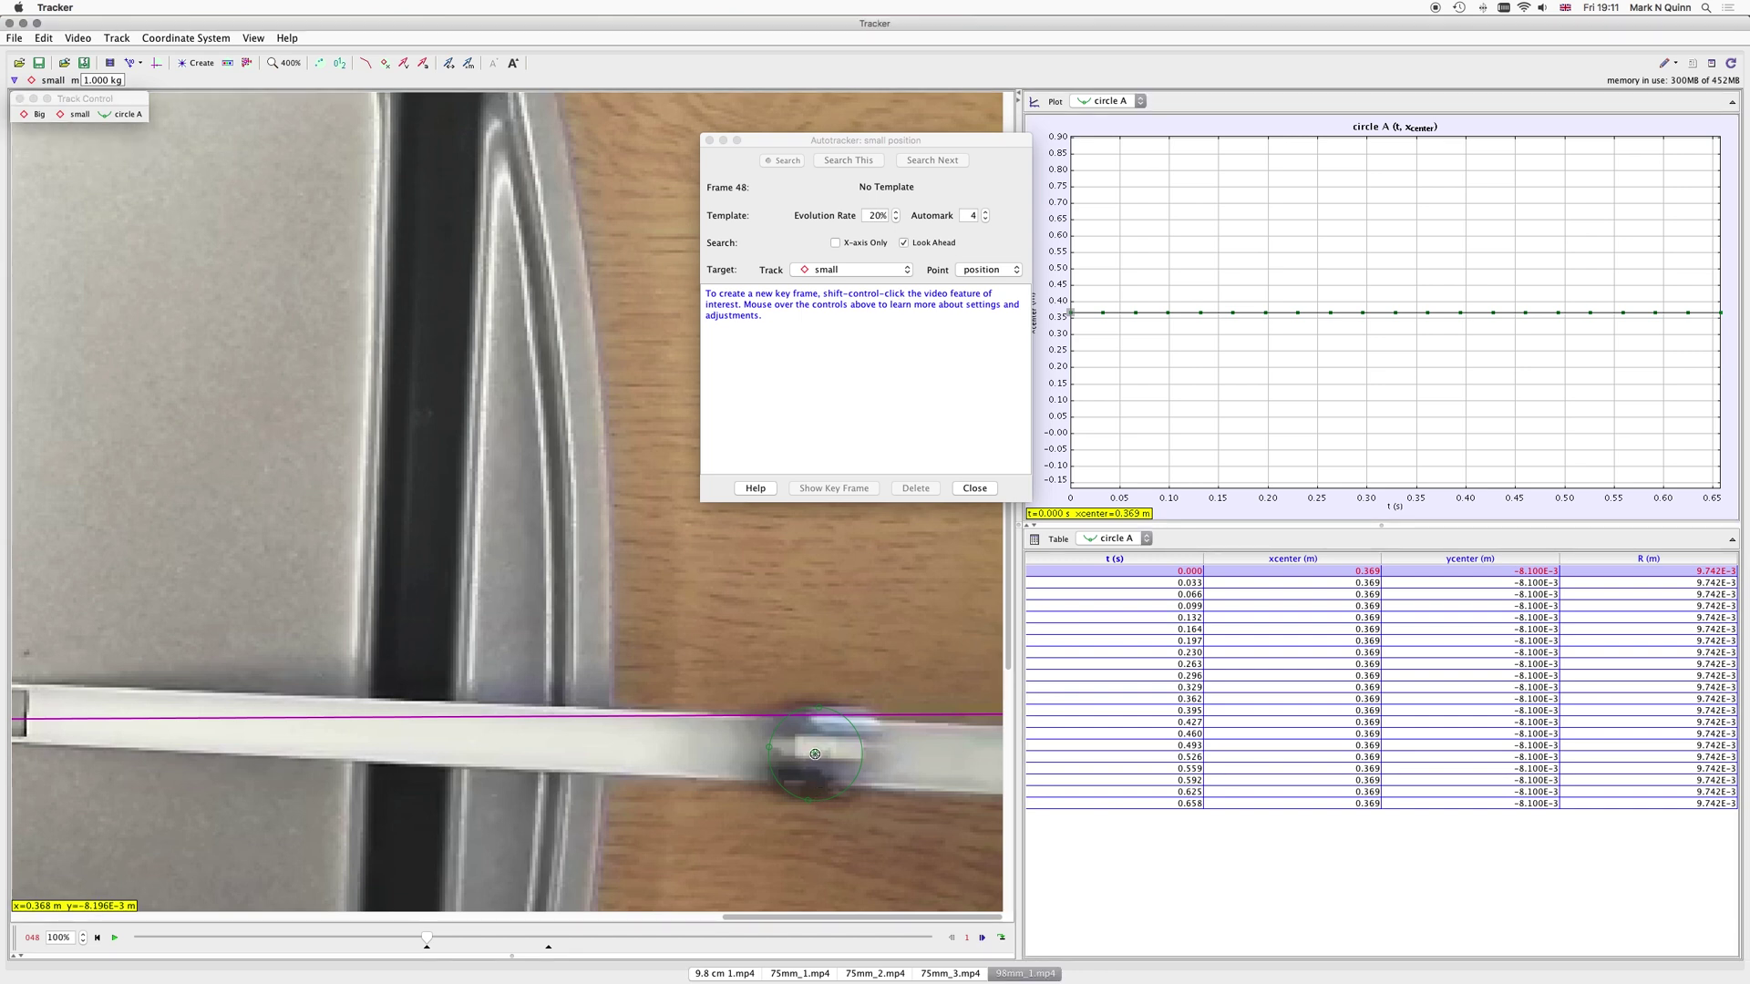
ctrl+shift+click(815, 754)
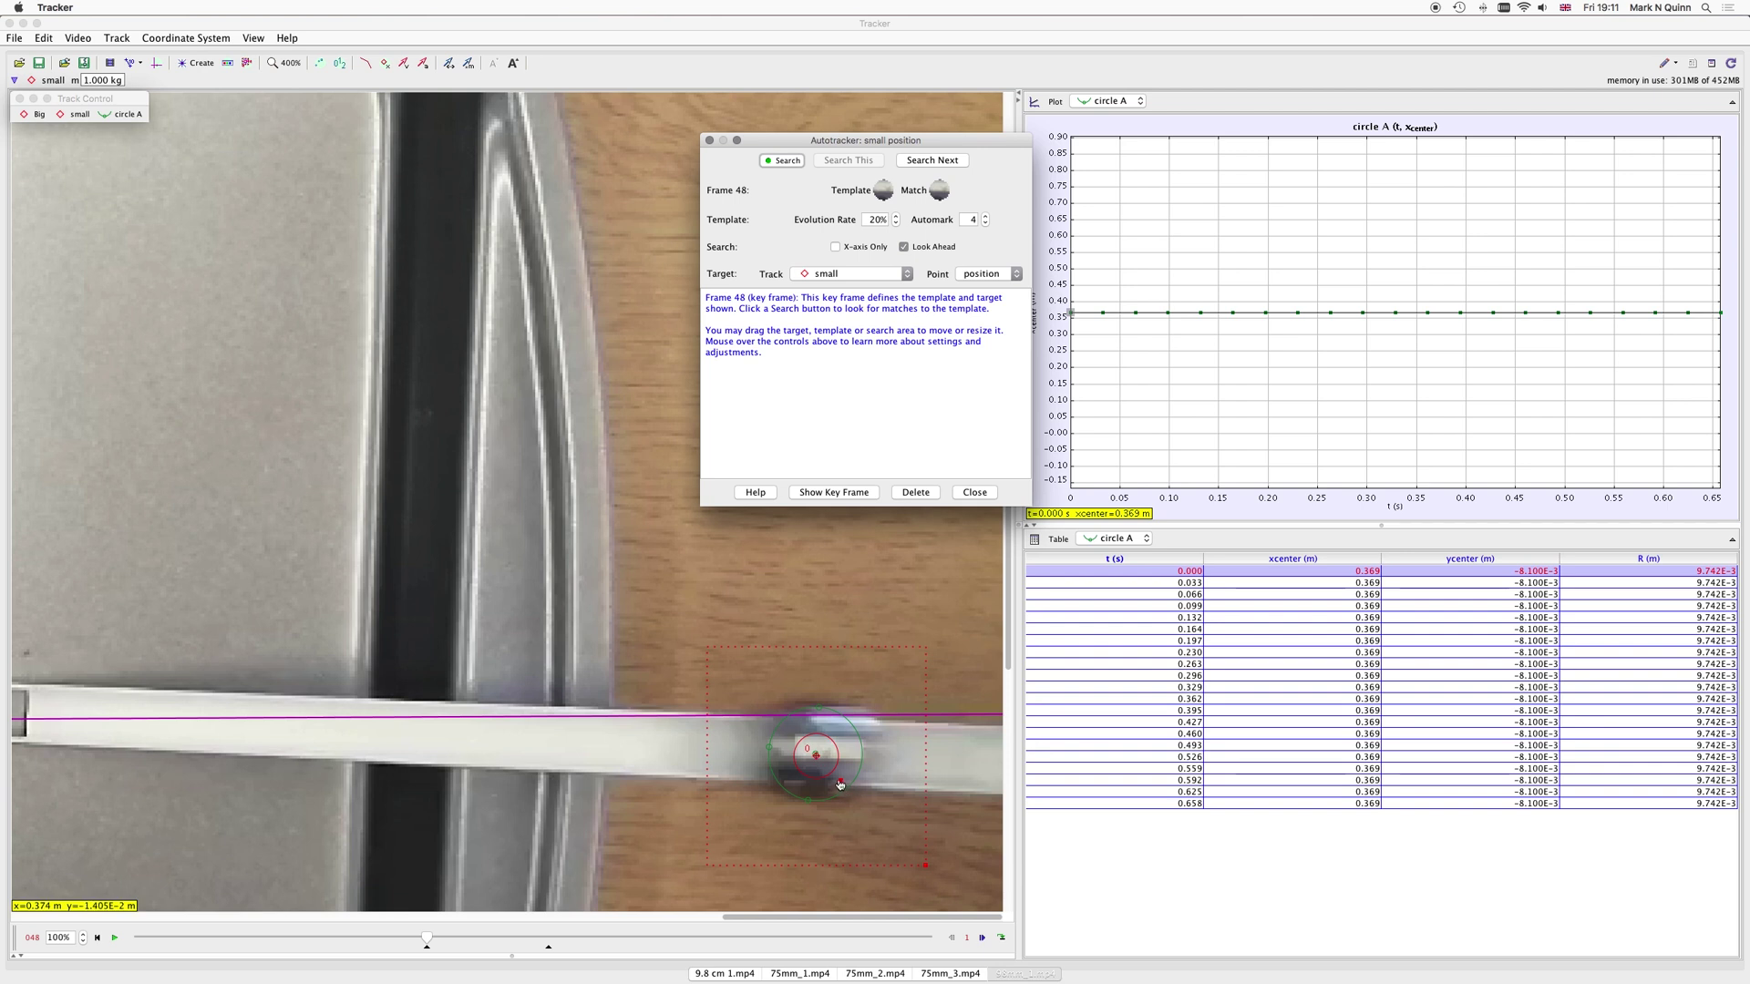
drag(843, 784, 870, 814)
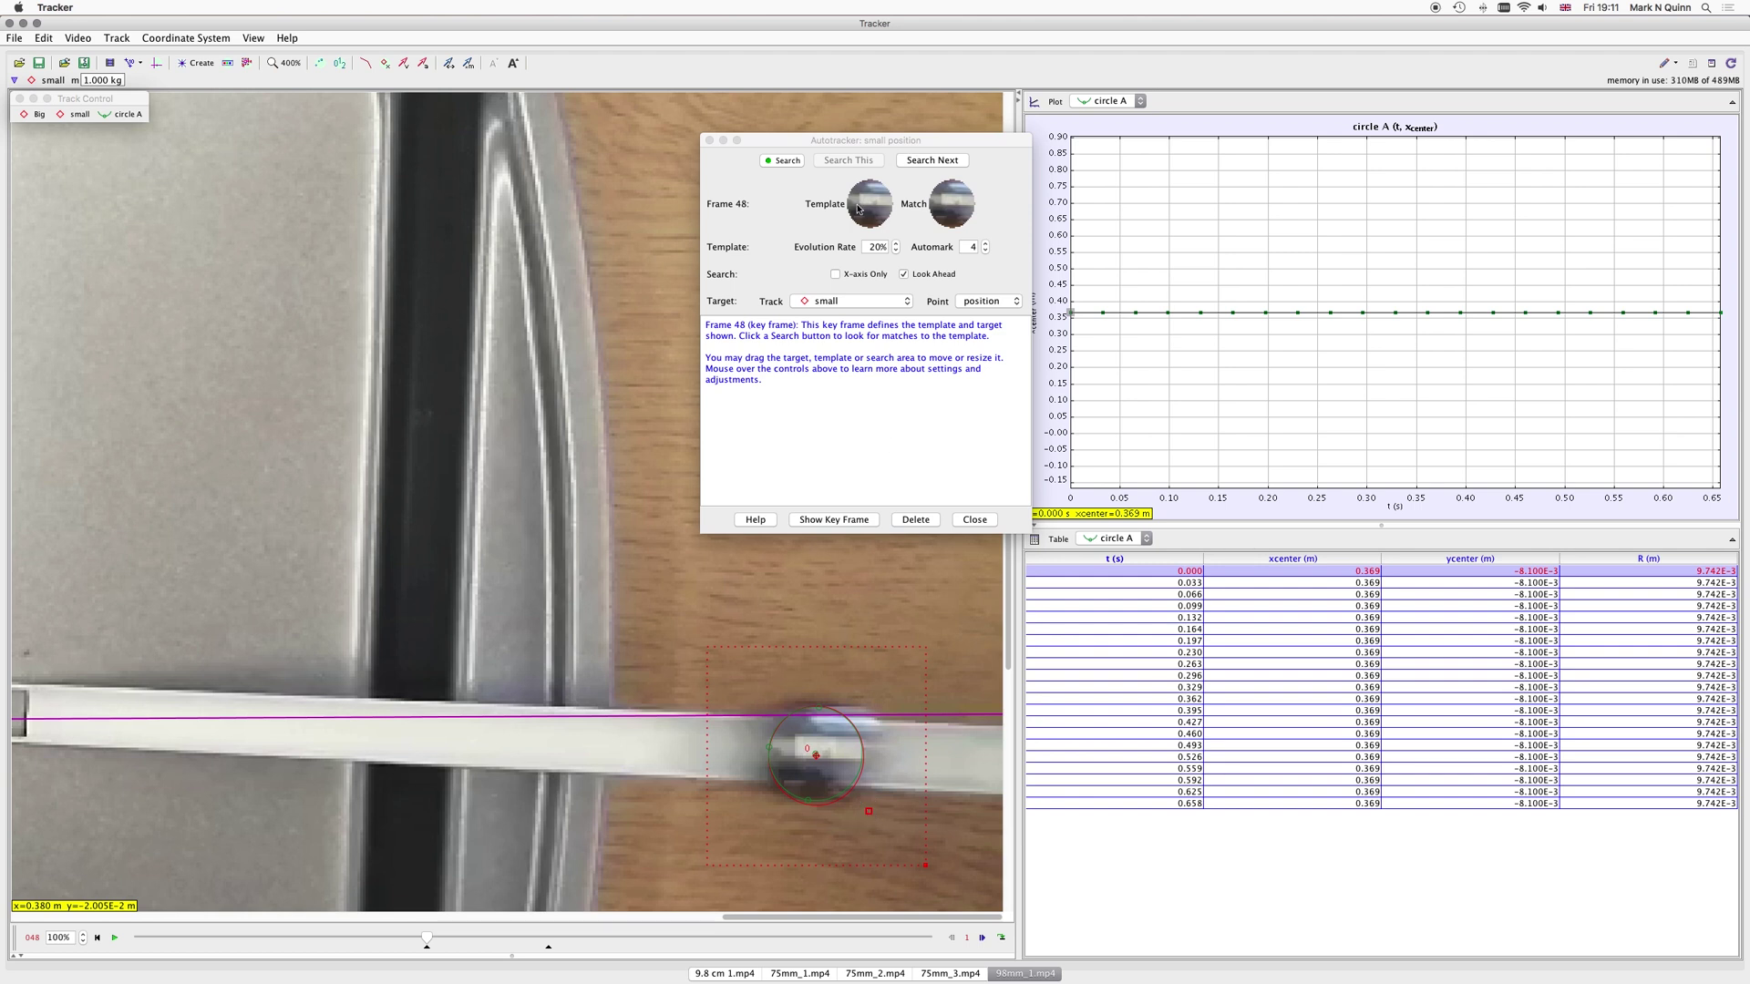
Enlarge the autotracker search area around the small ball.
mouse_move(885, 192)
drag(926, 866, 1003, 918)
drag(1005, 653, 1012, 699)
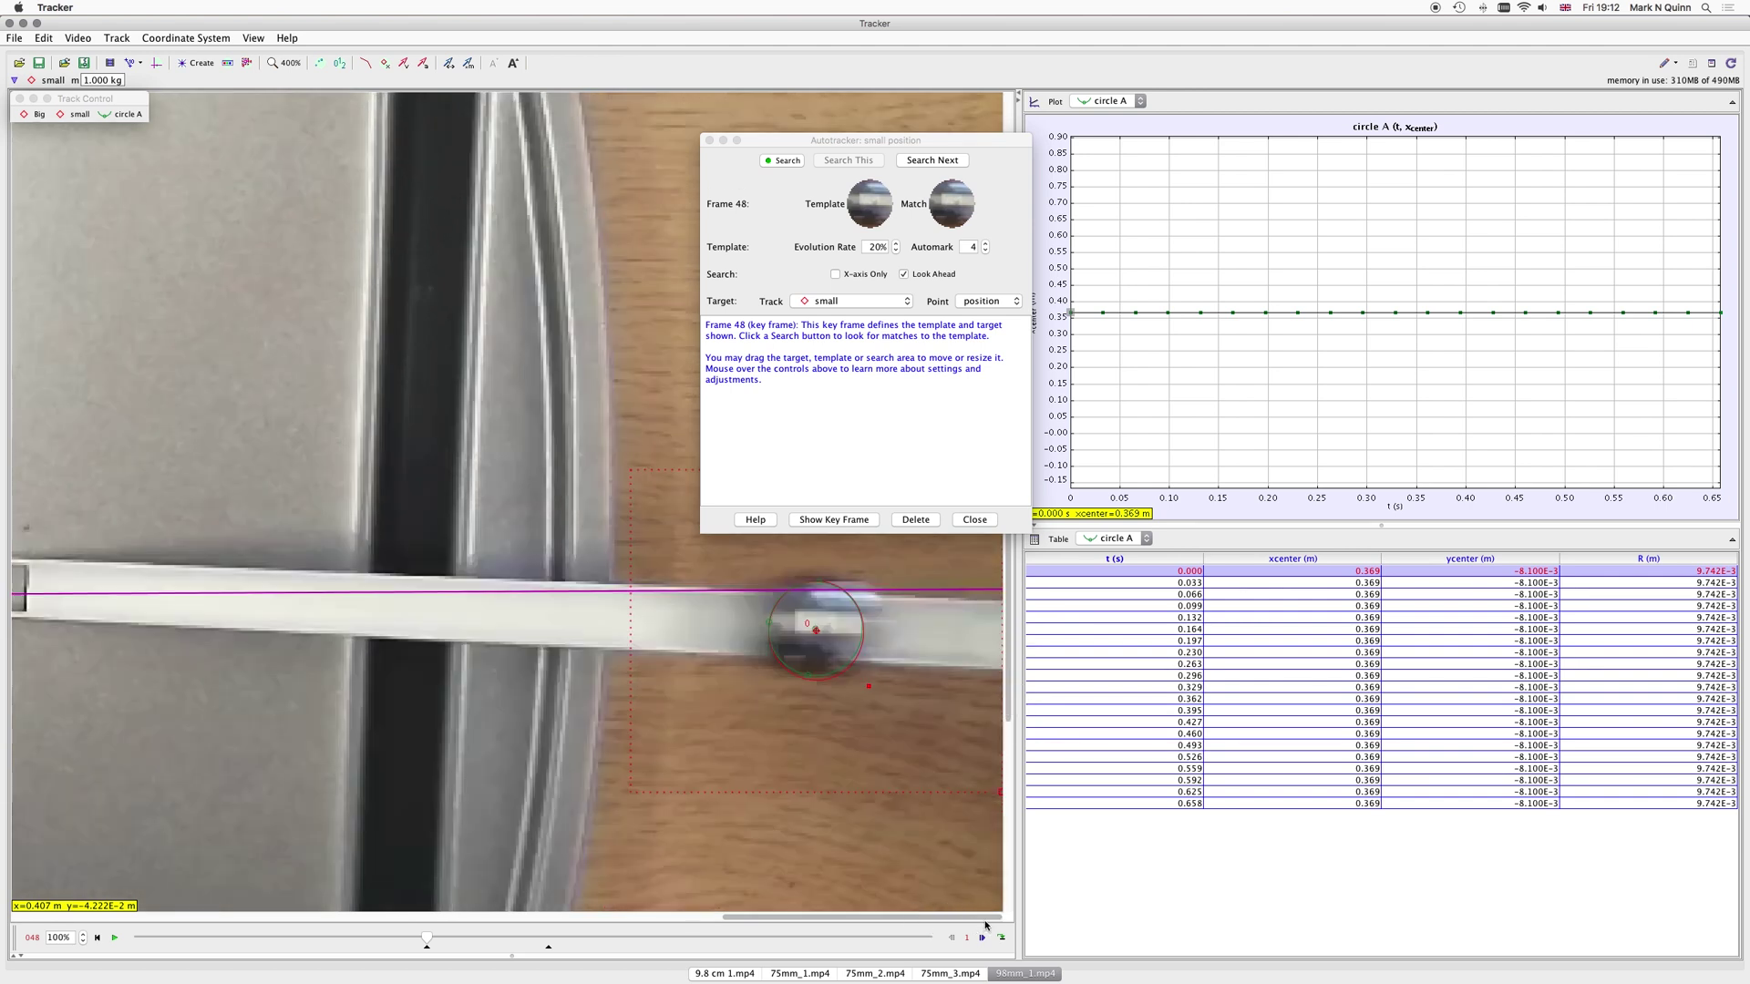
drag(939, 793, 911, 797)
Run the autotracker search for the small track's position, following the ball along its path to the collision.
click(783, 161)
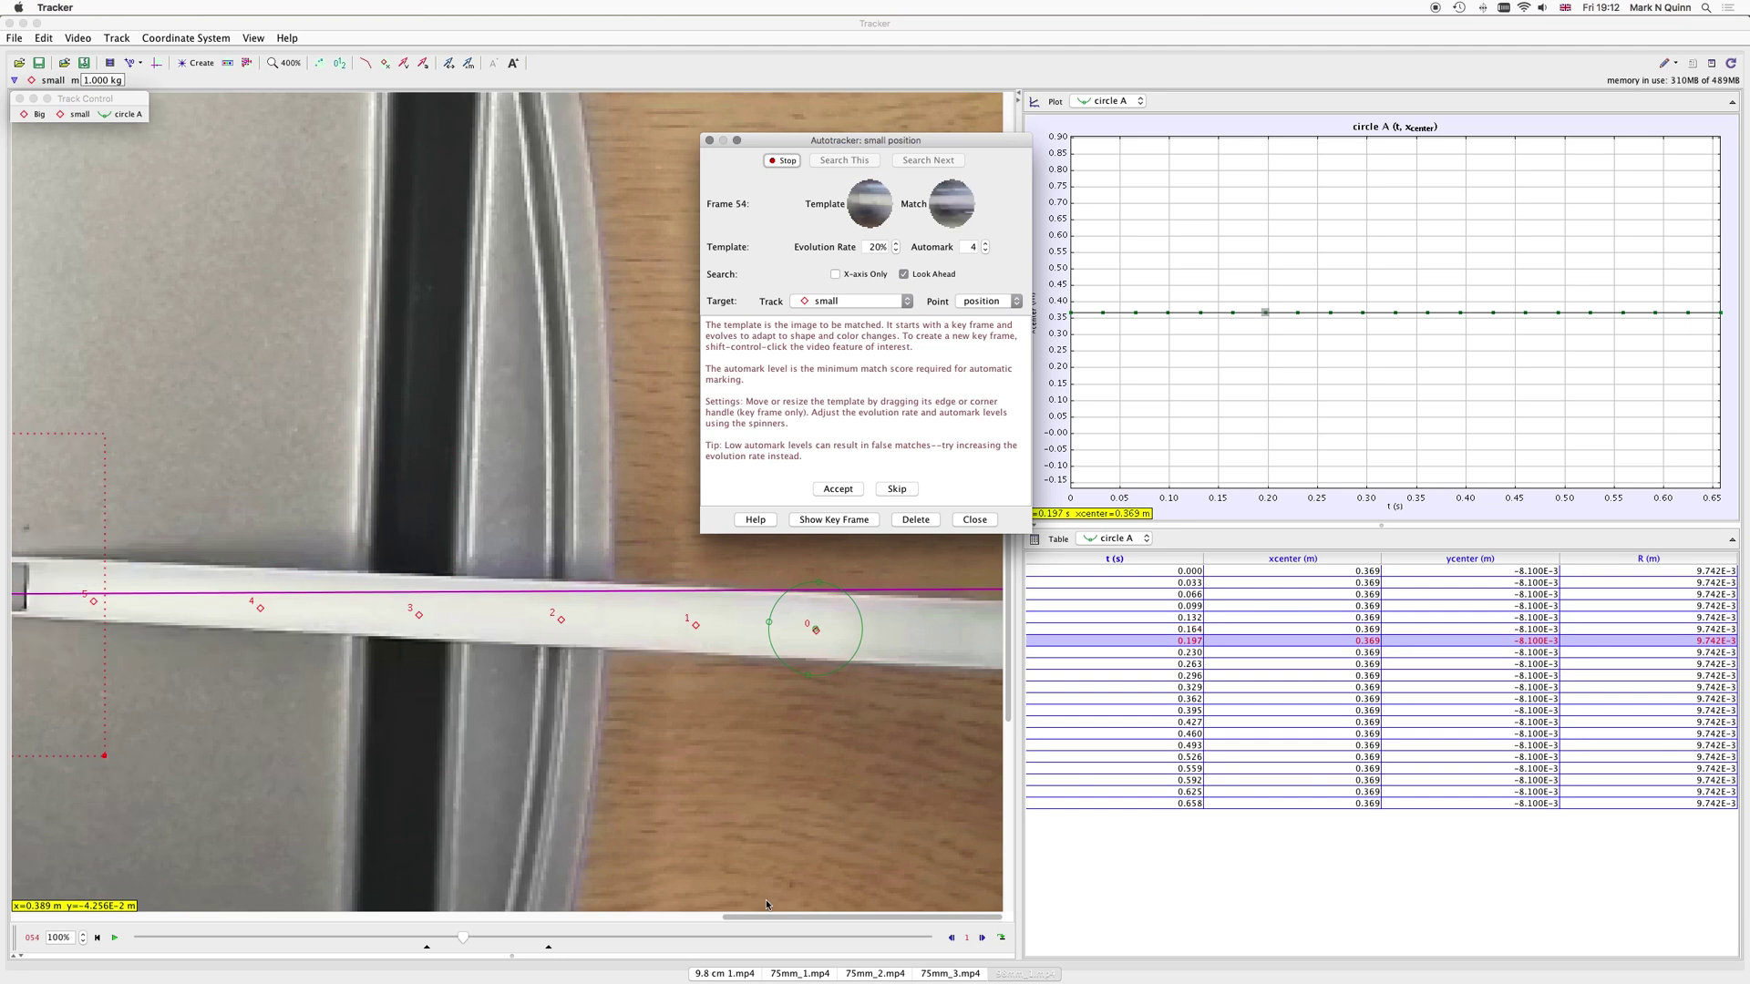
drag(782, 919, 526, 921)
click(691, 921)
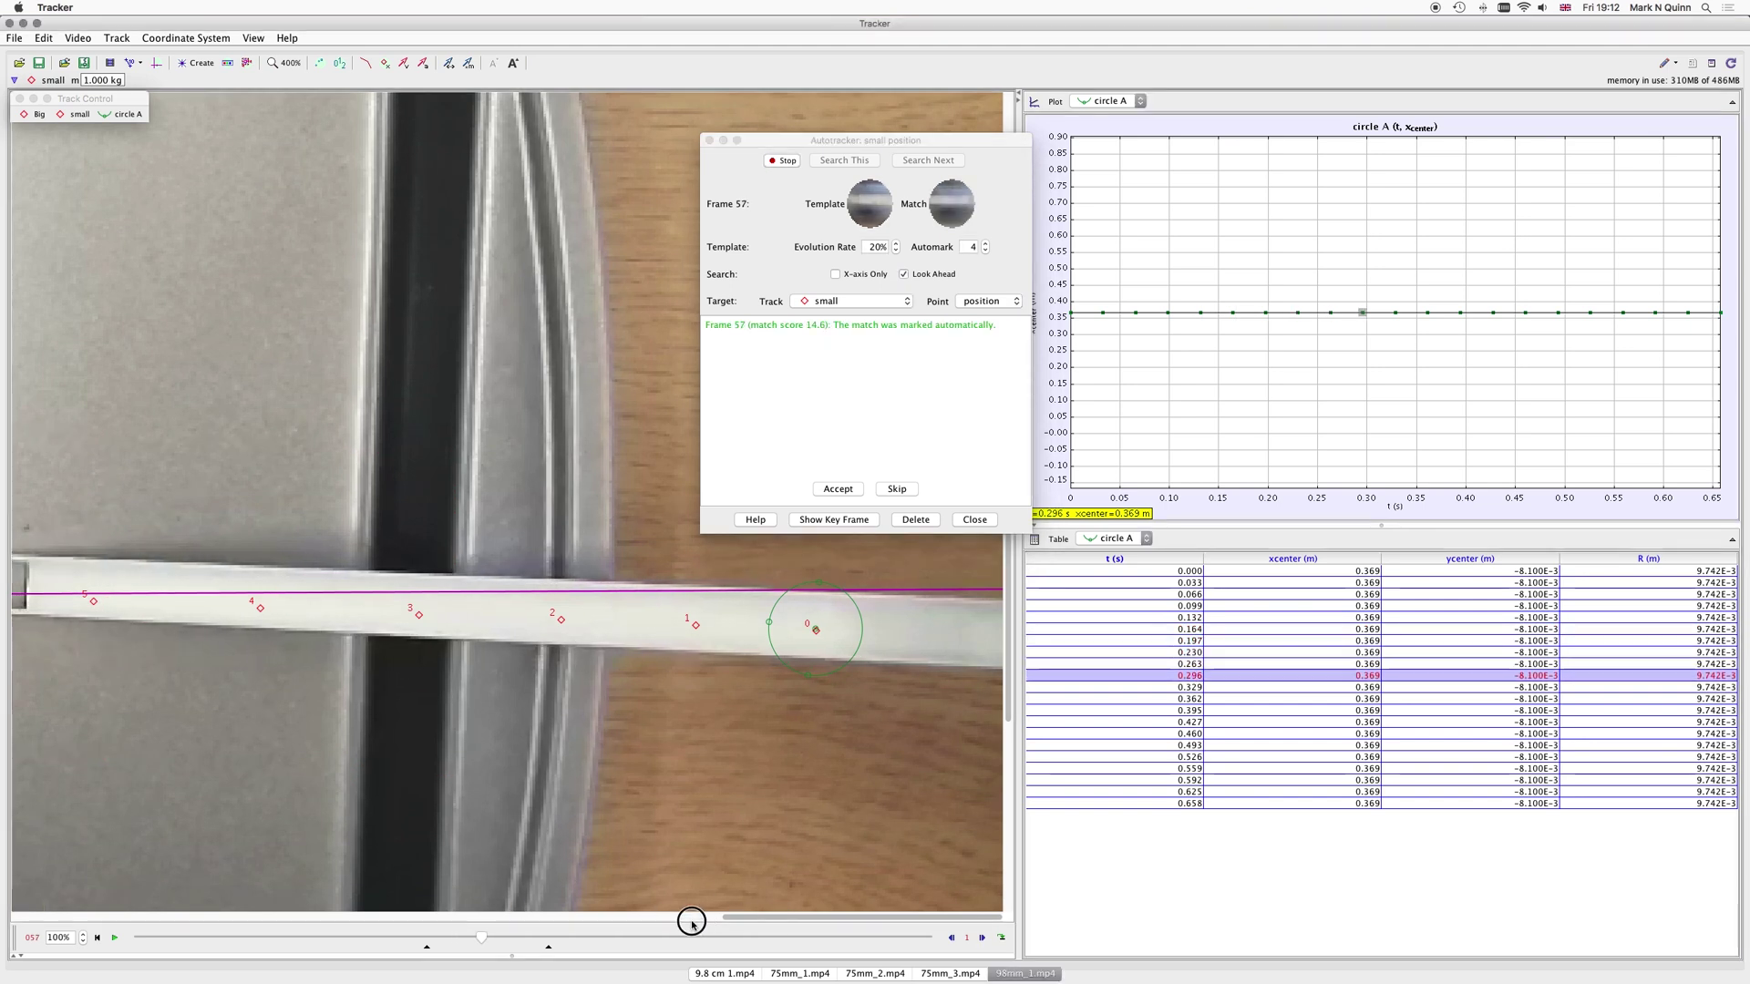
drag(762, 923, 500, 925)
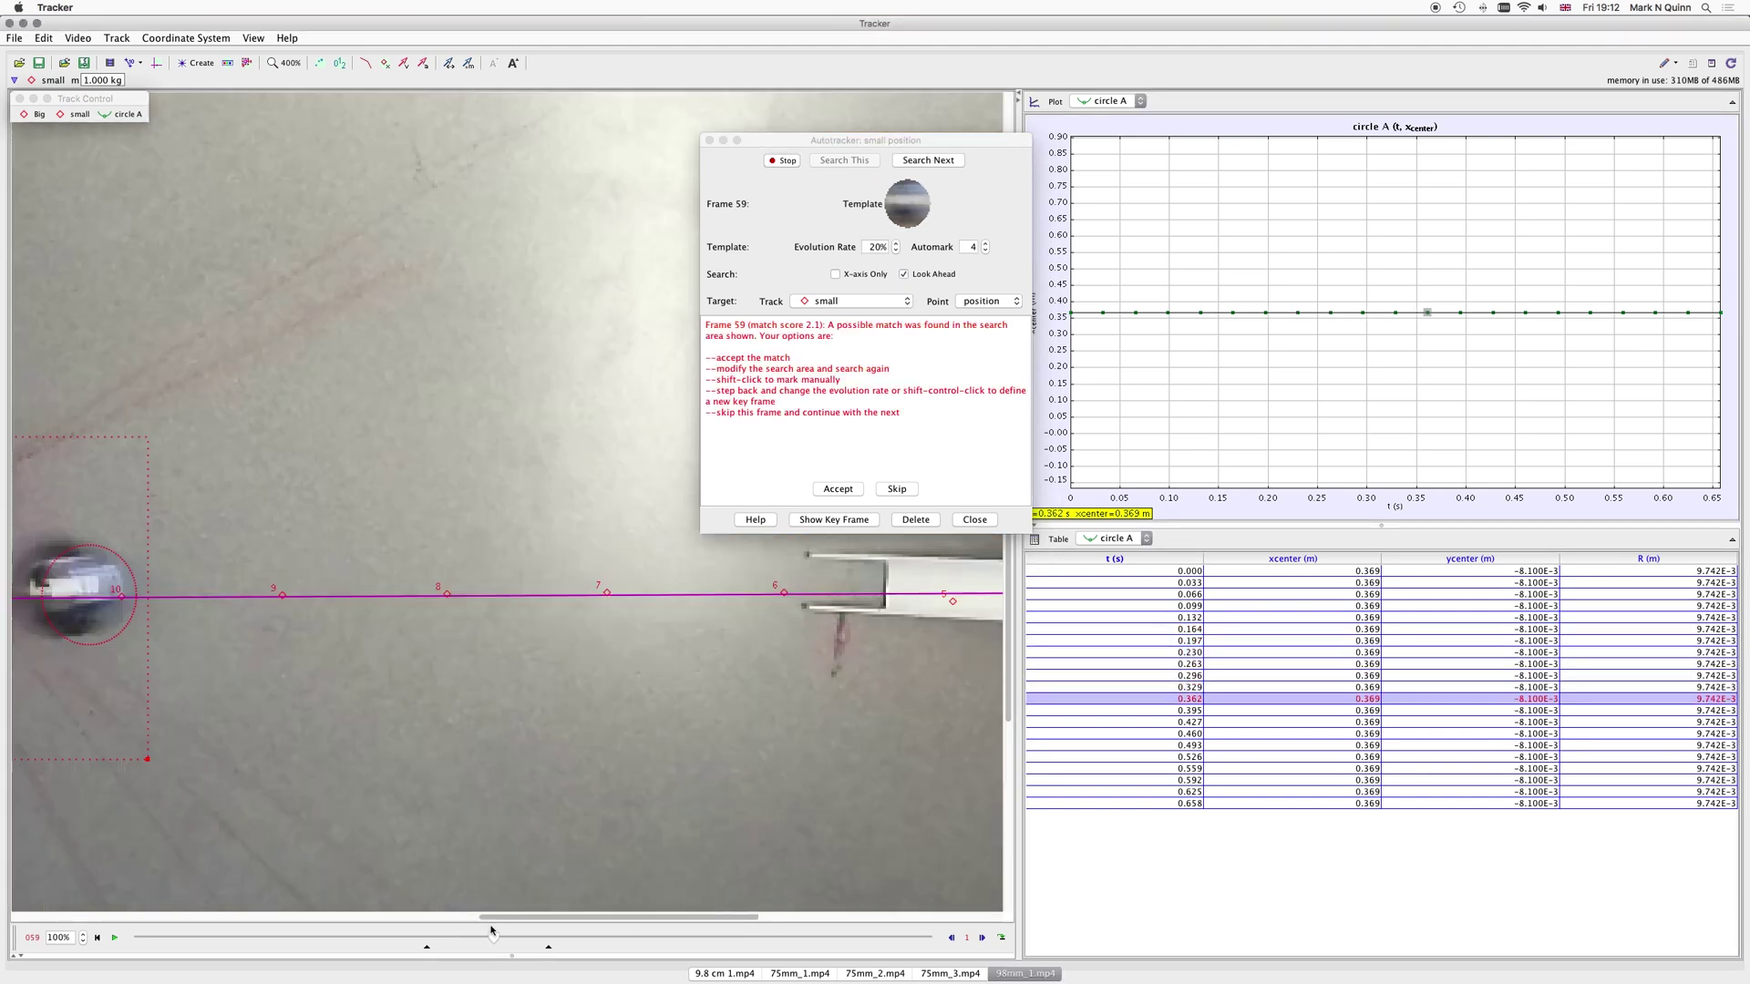
drag(607, 919, 488, 919)
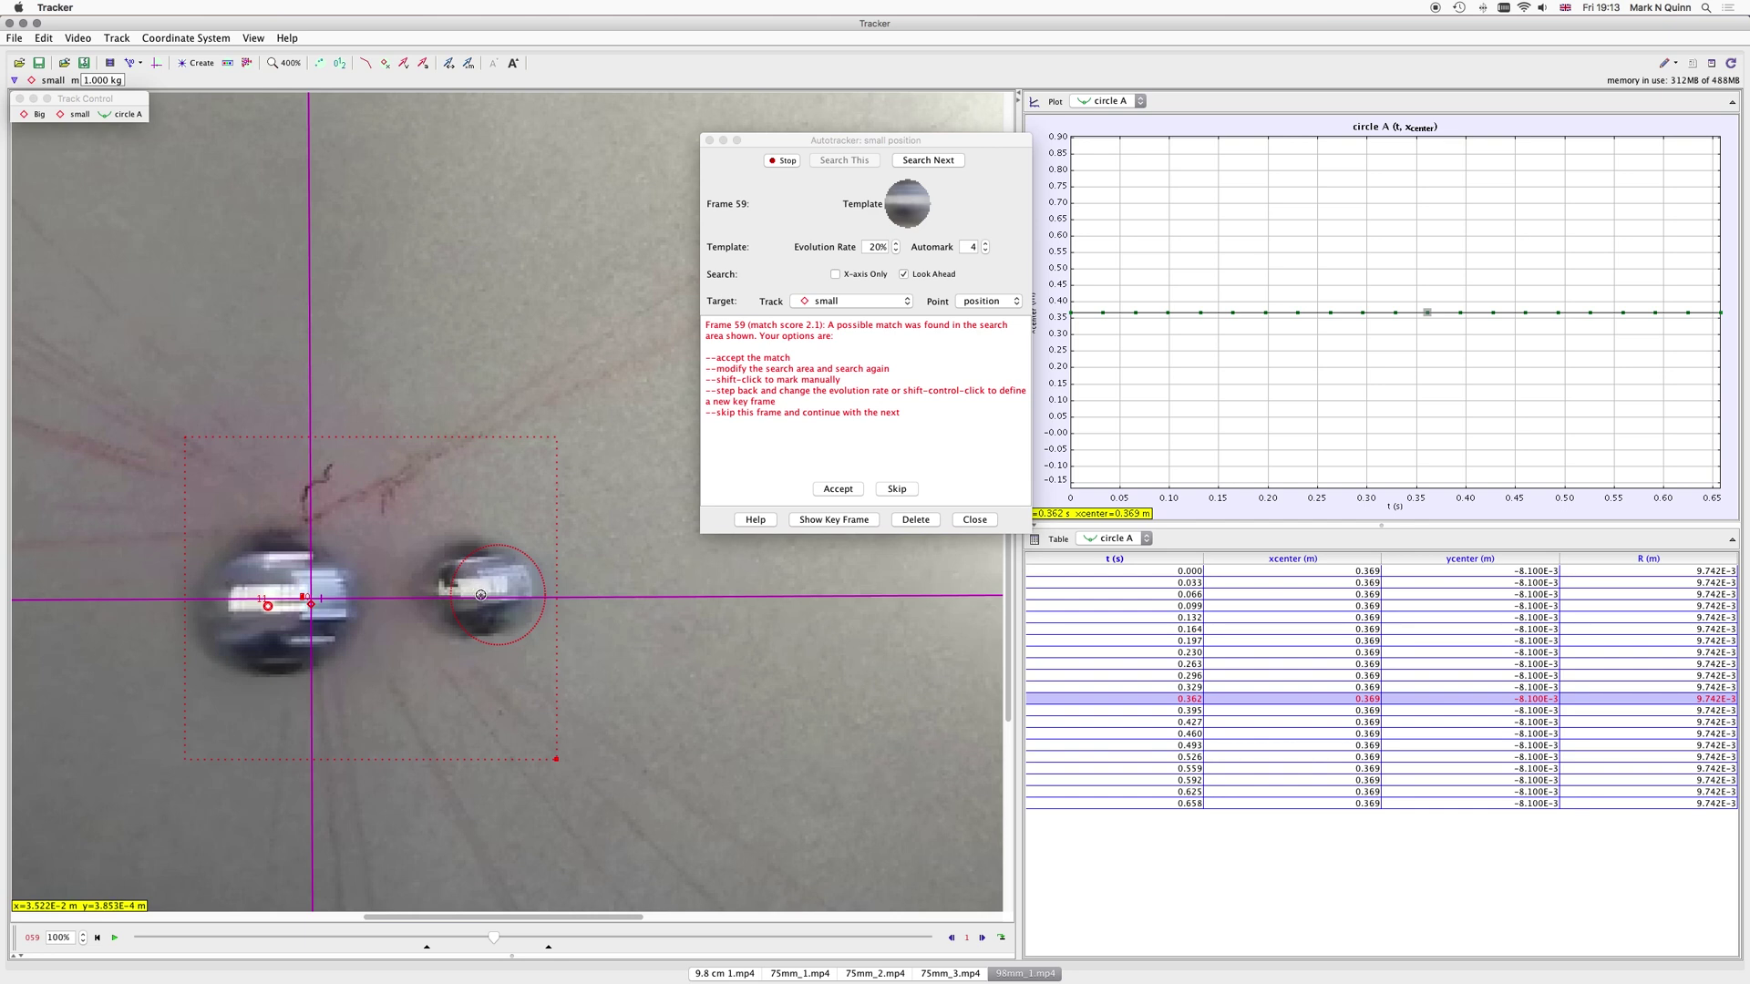
Define a new autotracker key frame on the small ball in frame 59, continue the search through frame 68, and close the autotracker.
ctrl+shift+click(480, 595)
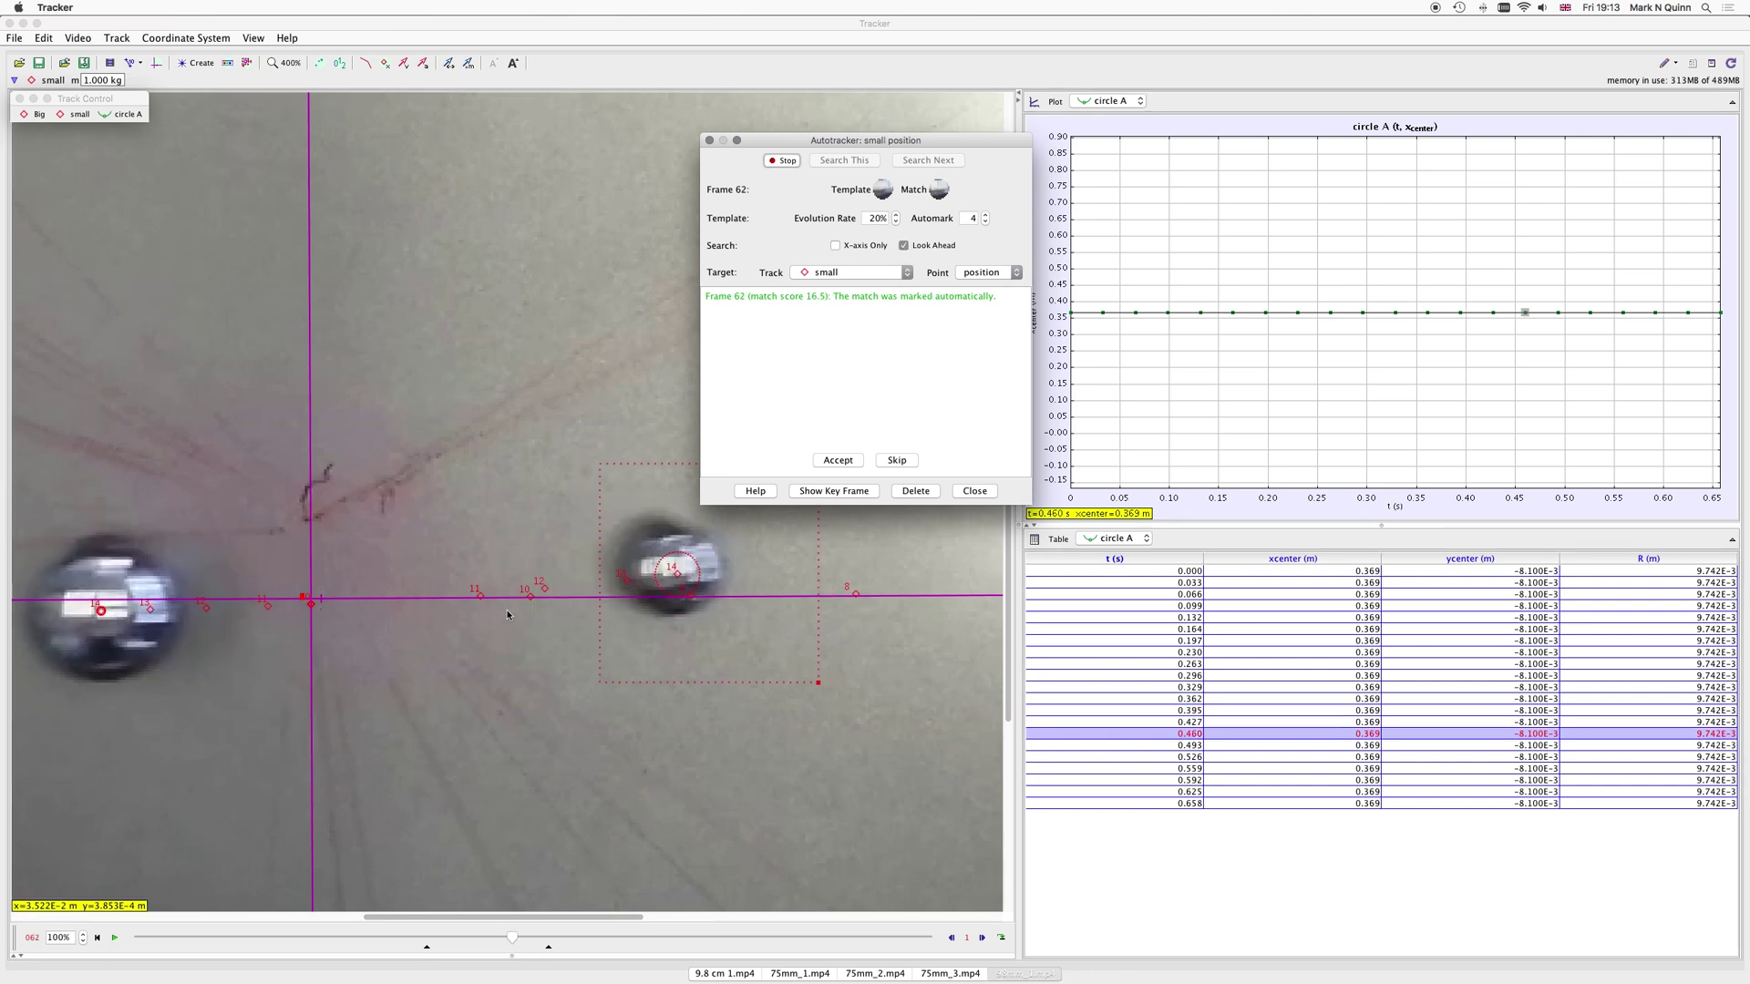
drag(875, 142, 593, 104)
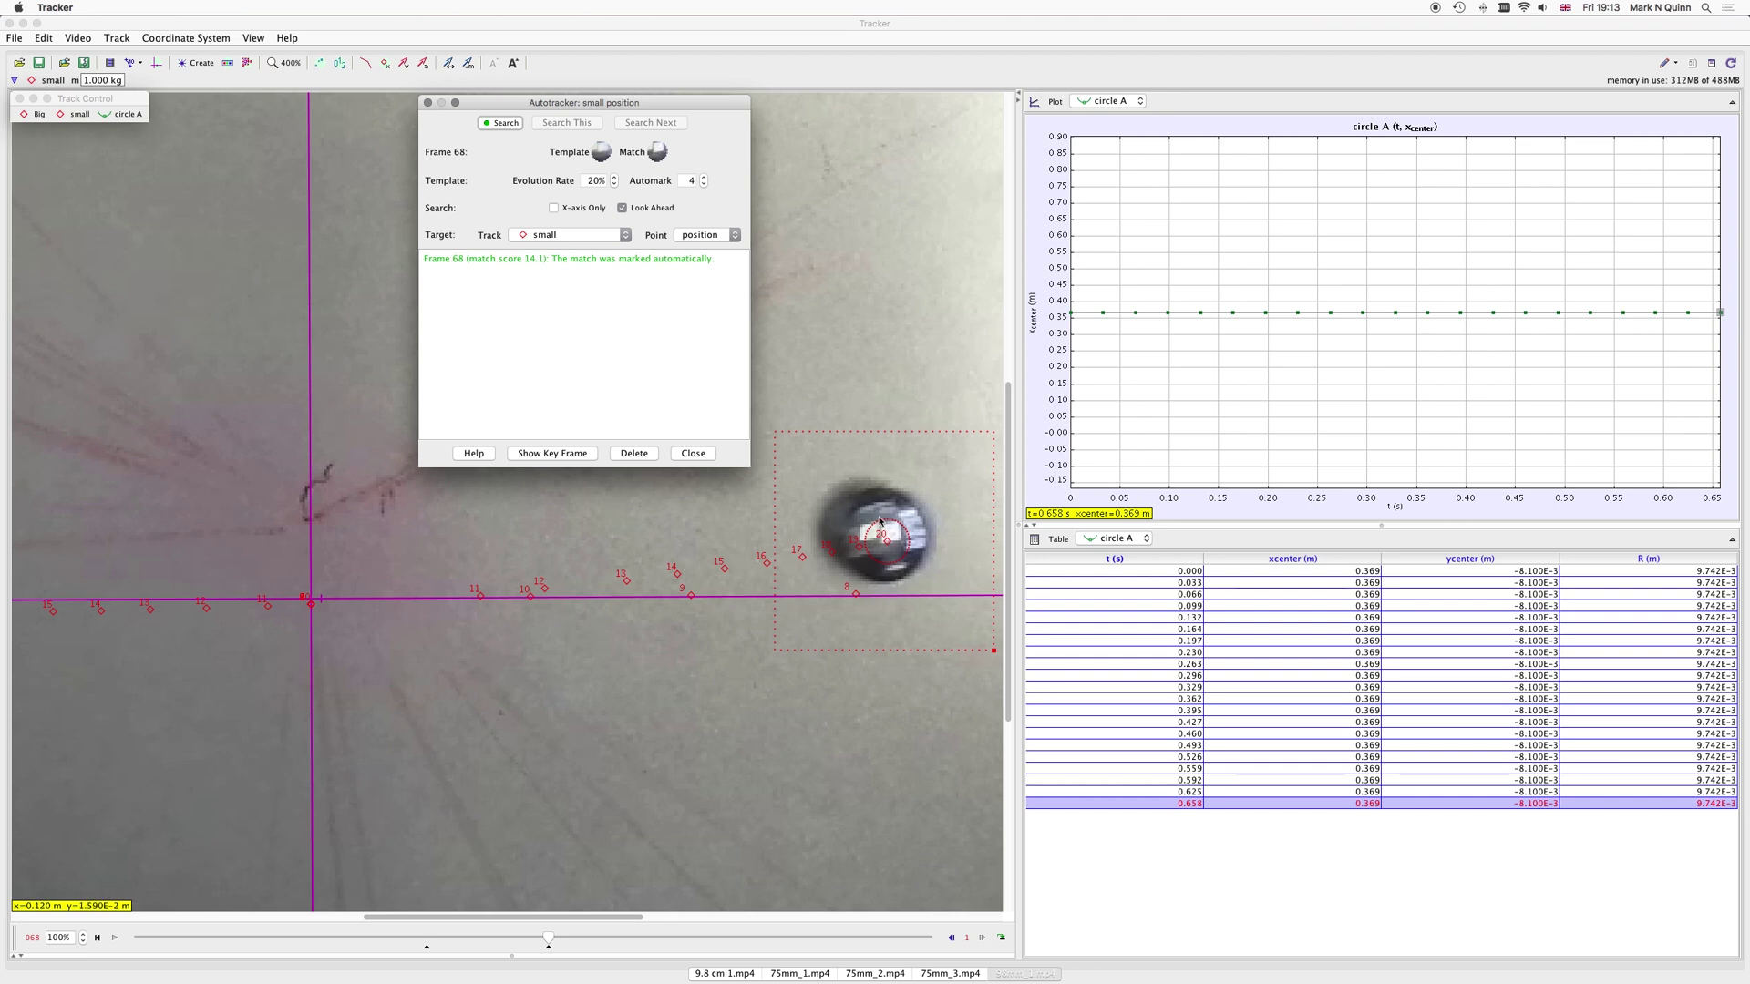
click(694, 454)
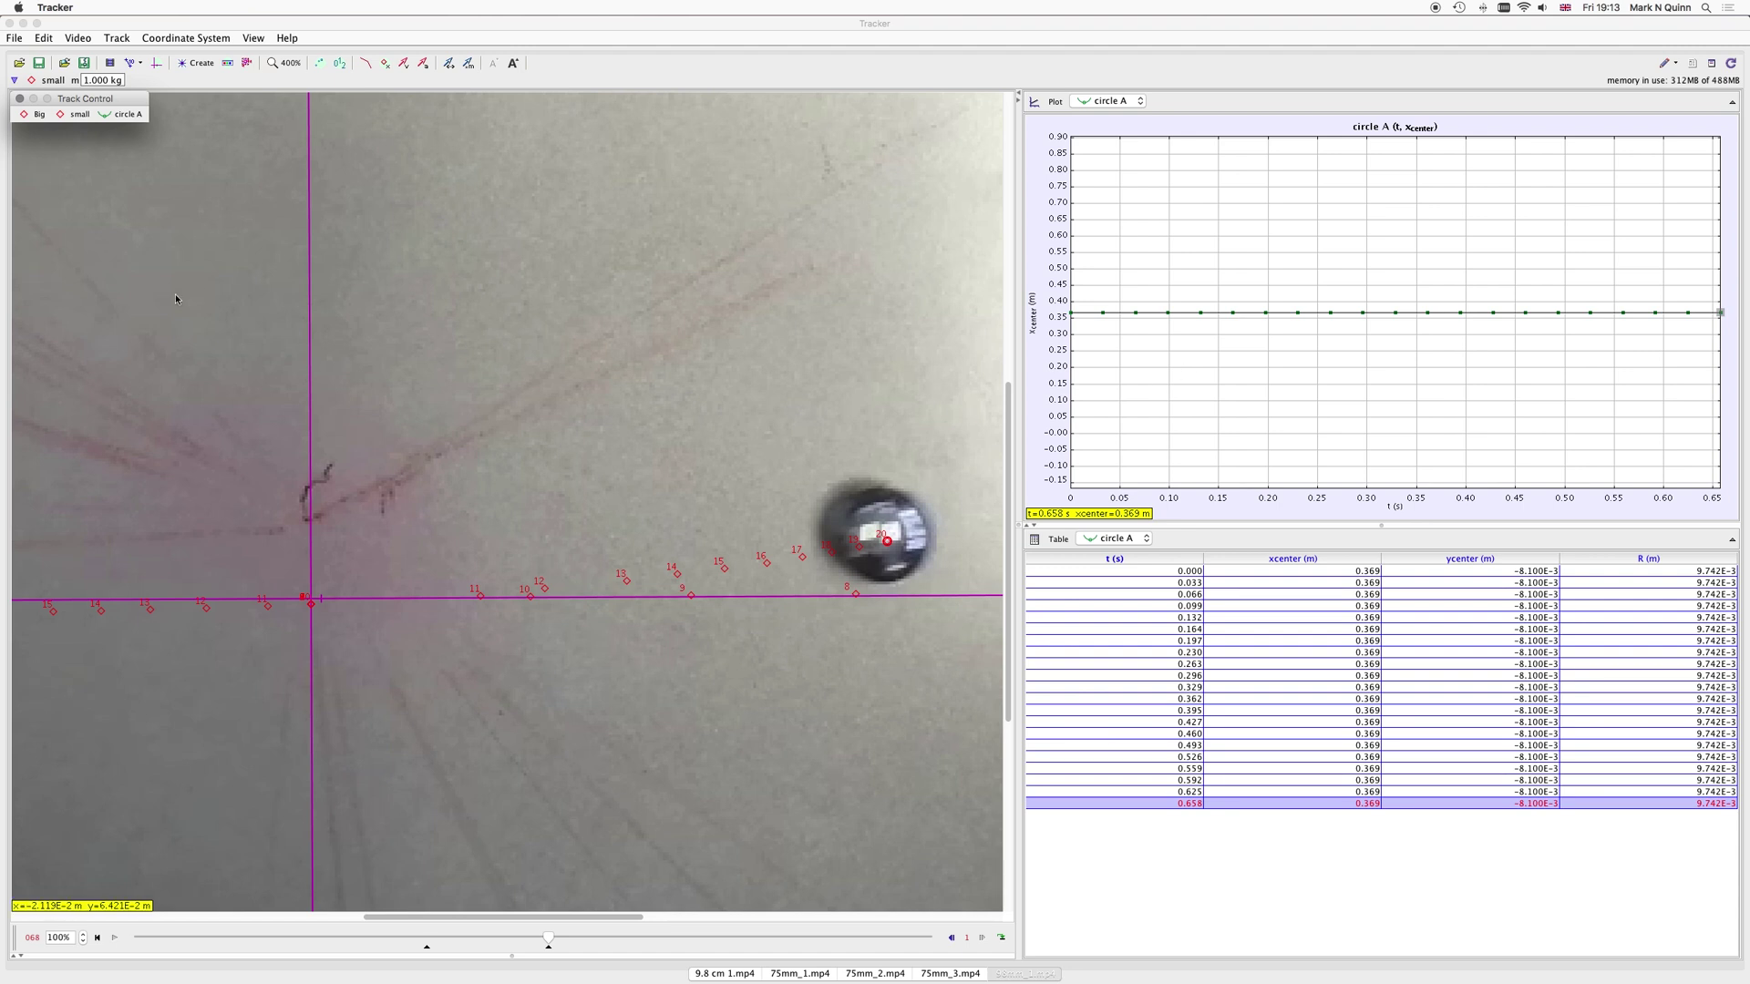
Set the mass of the small track to 0.0326 kg.
click(114, 116)
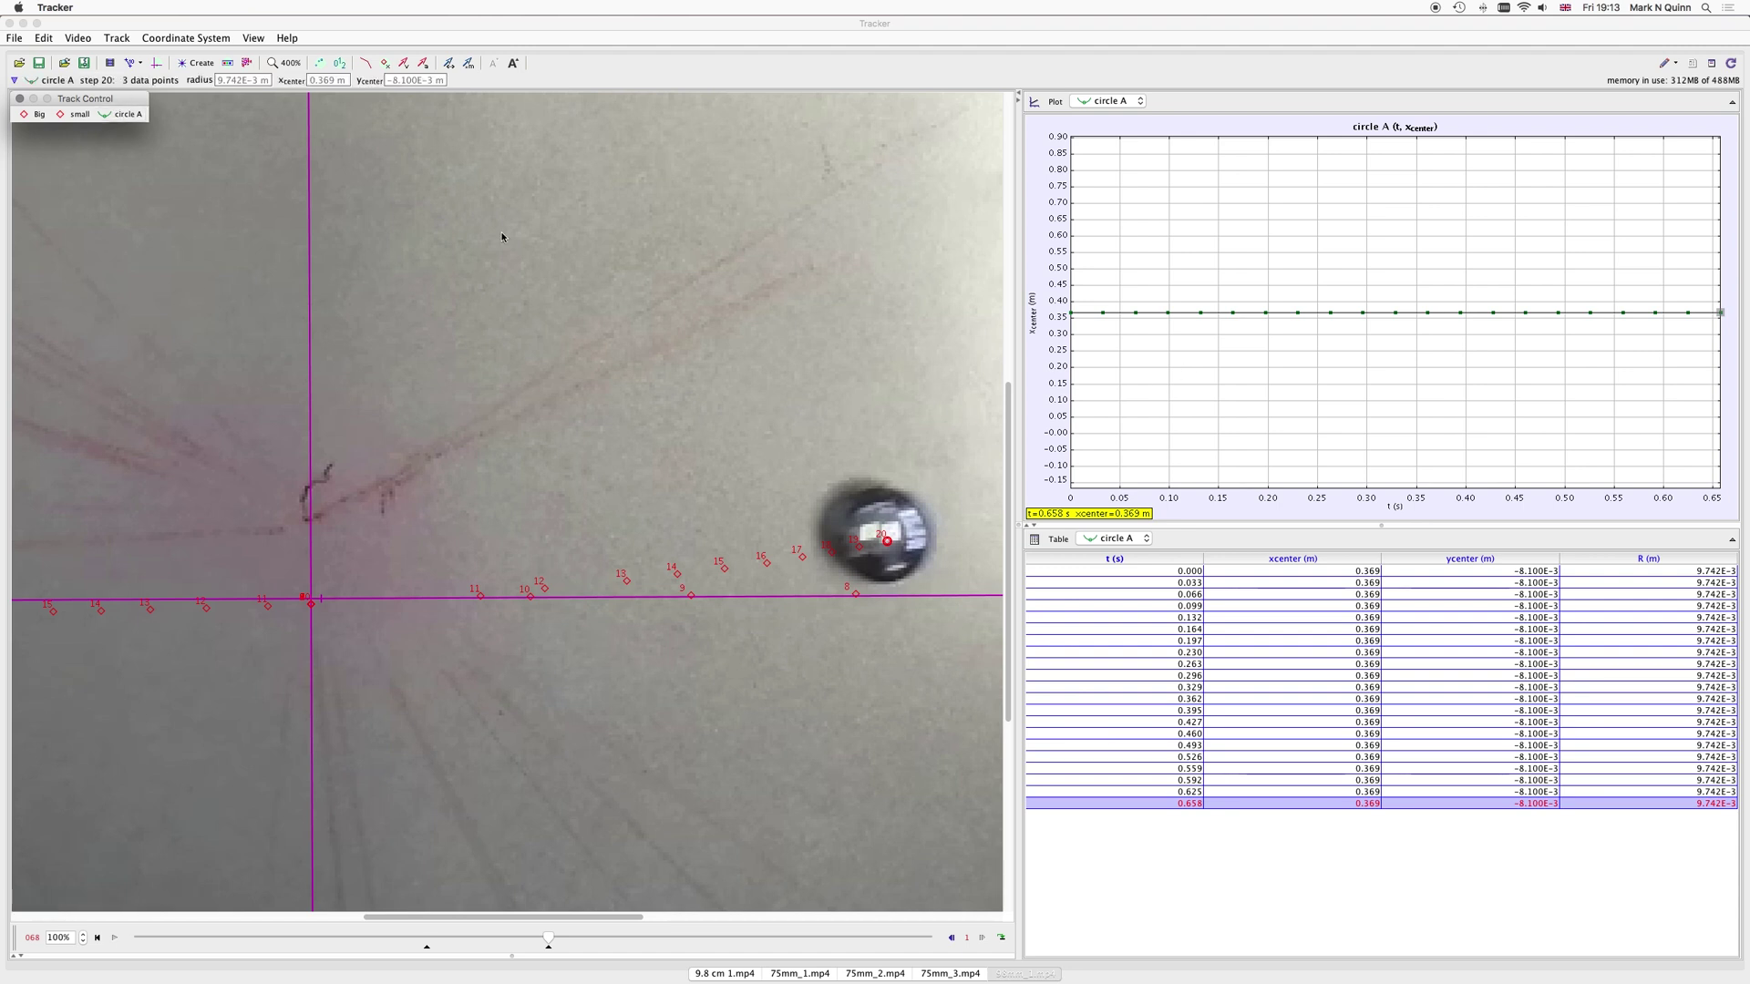
click(70, 114)
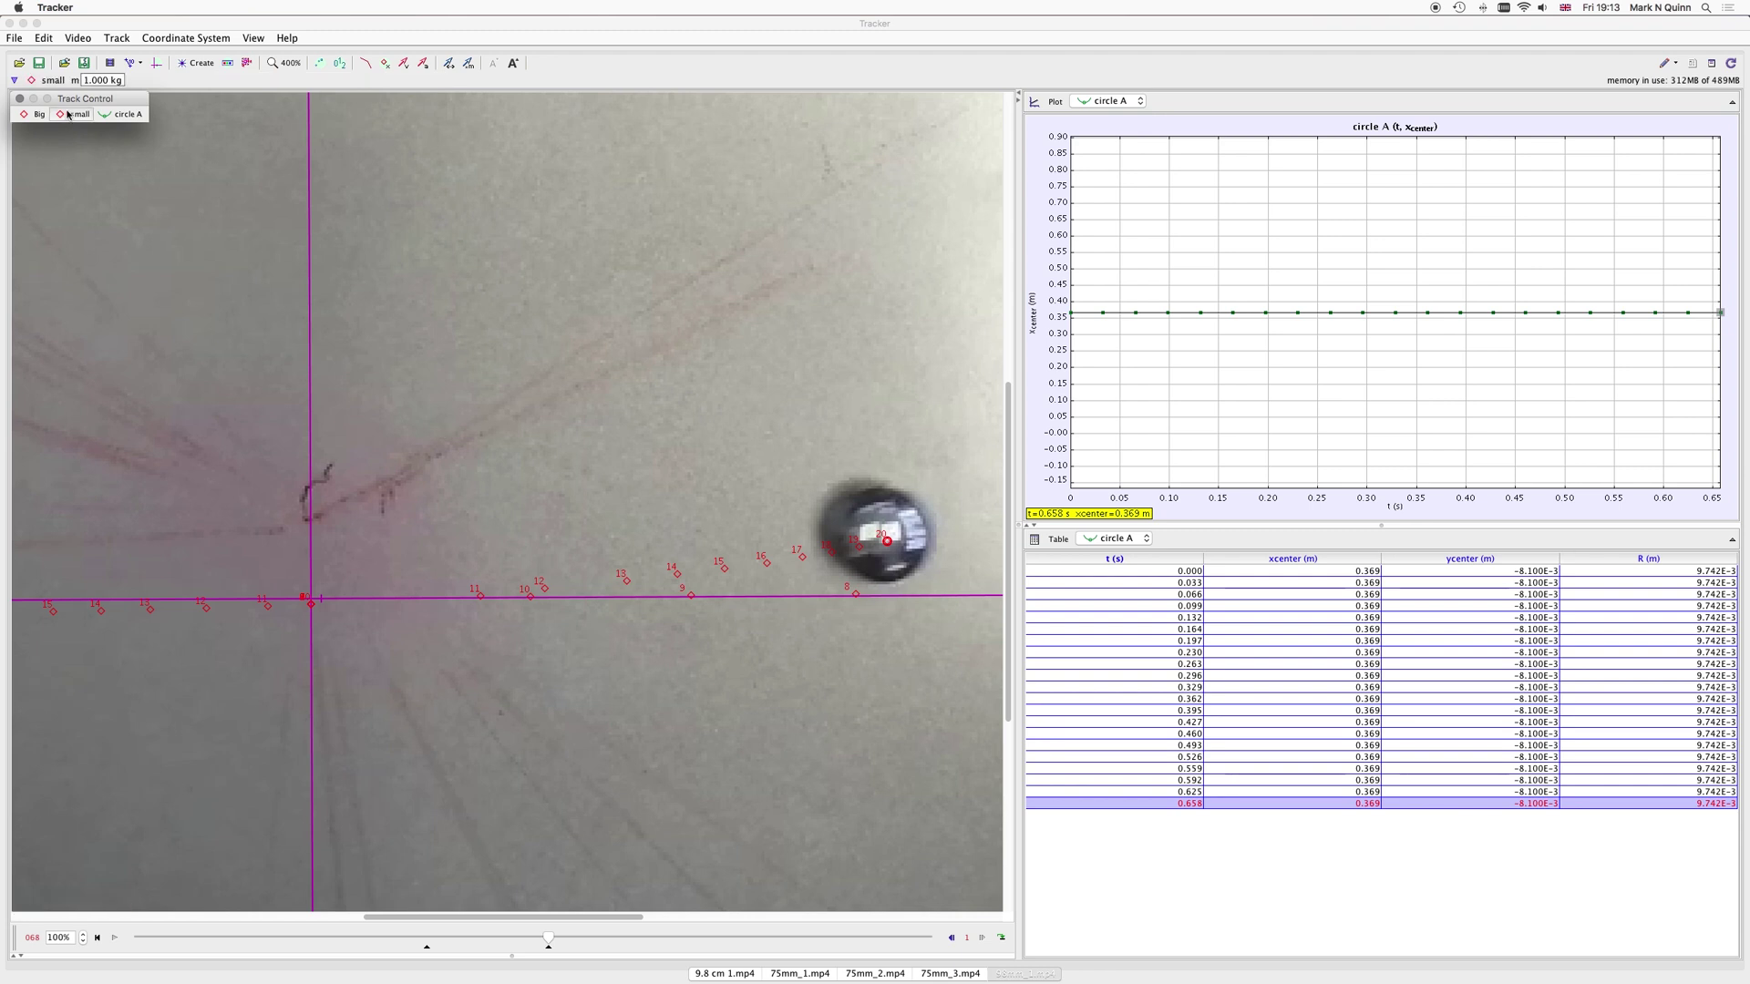
click(105, 79)
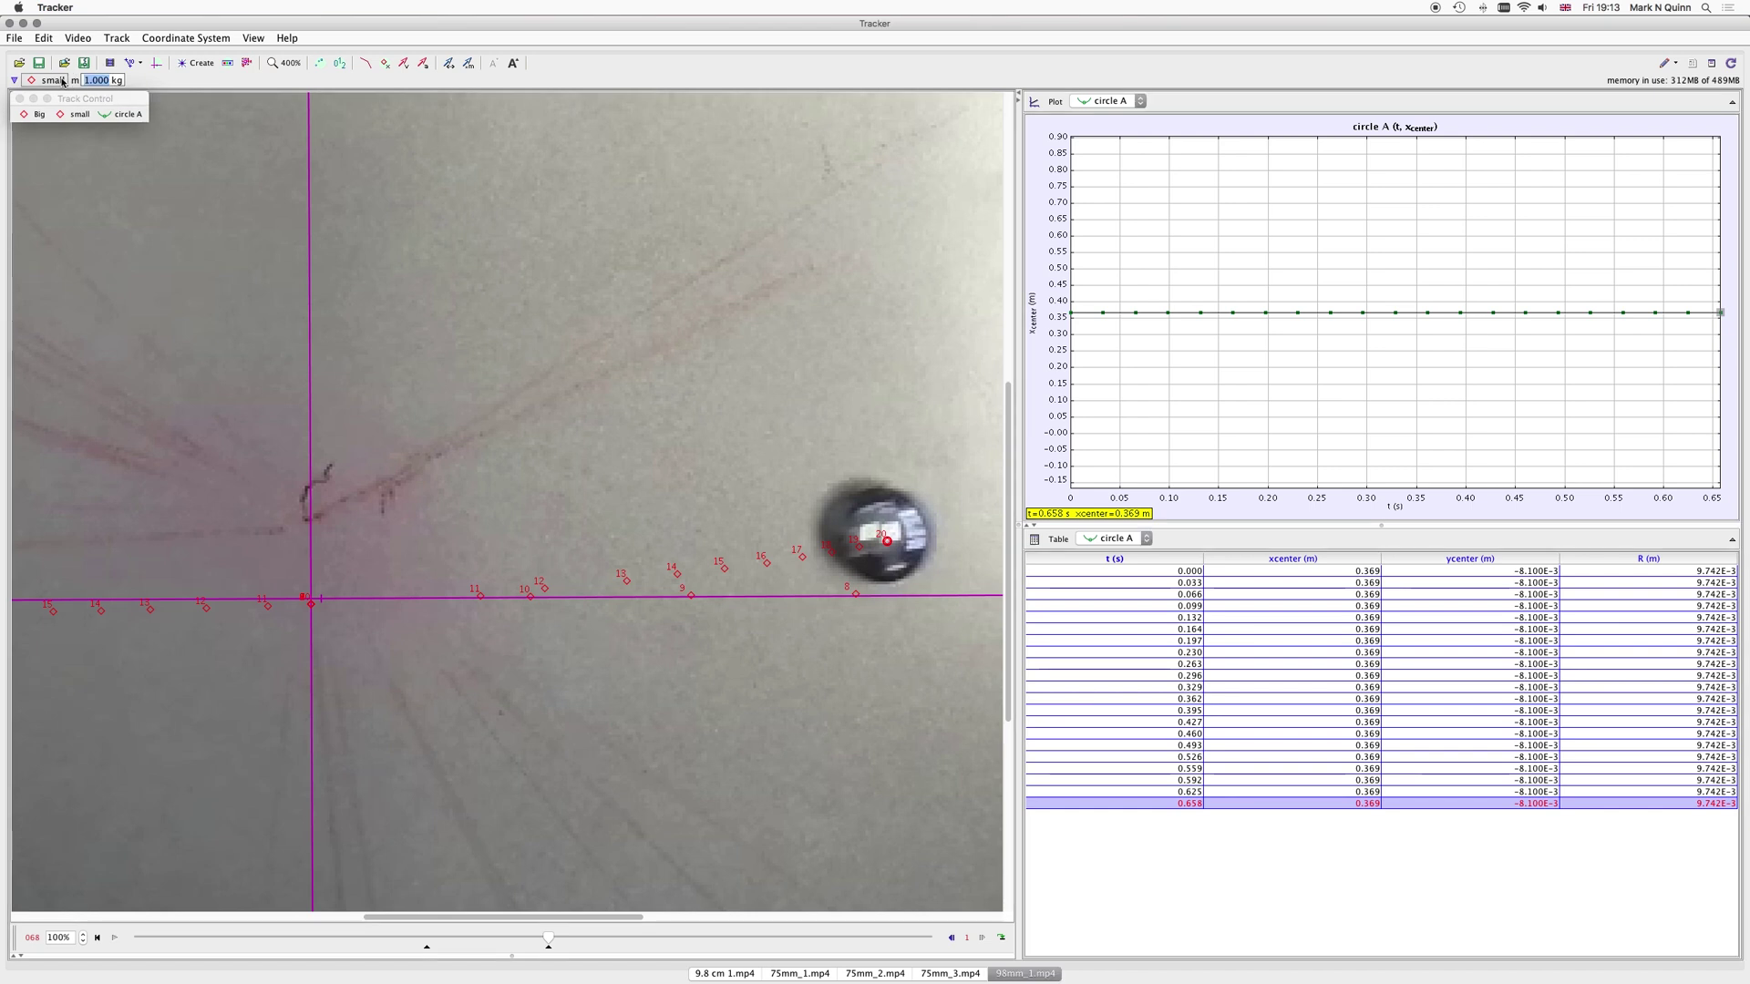
text(0.)
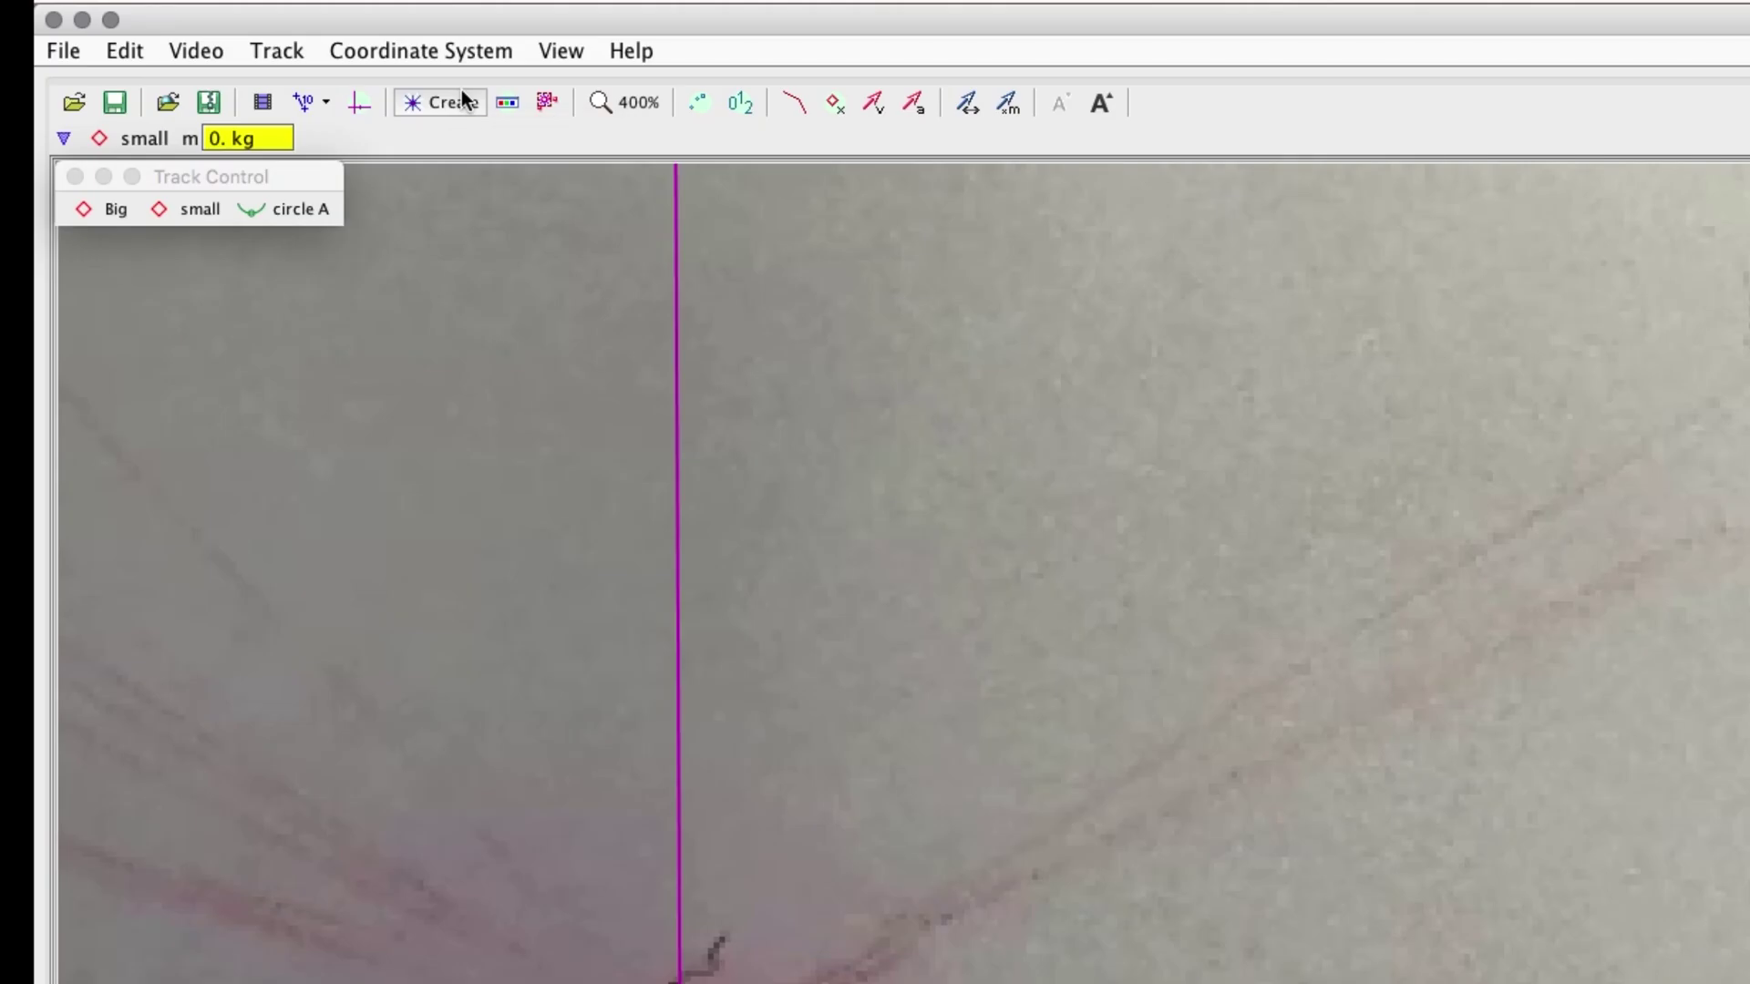
text(0326)
key(Return)
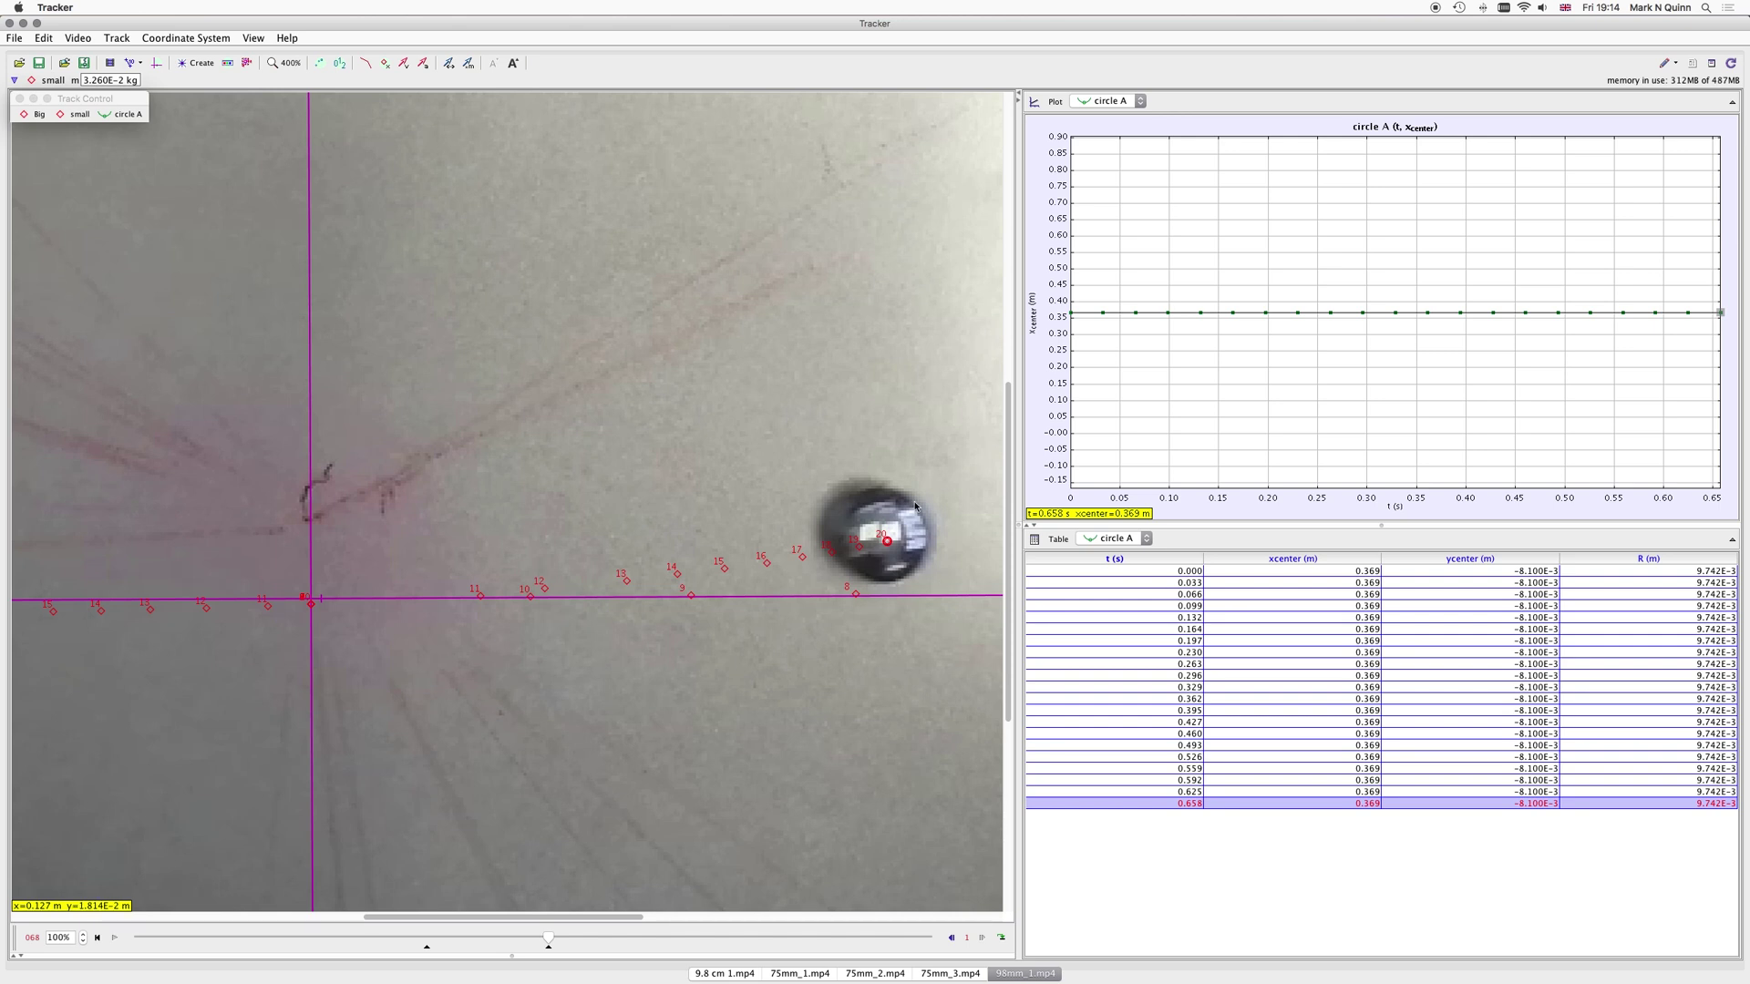
Delete the circle A track, leaving only the two ball tracks.
click(121, 114)
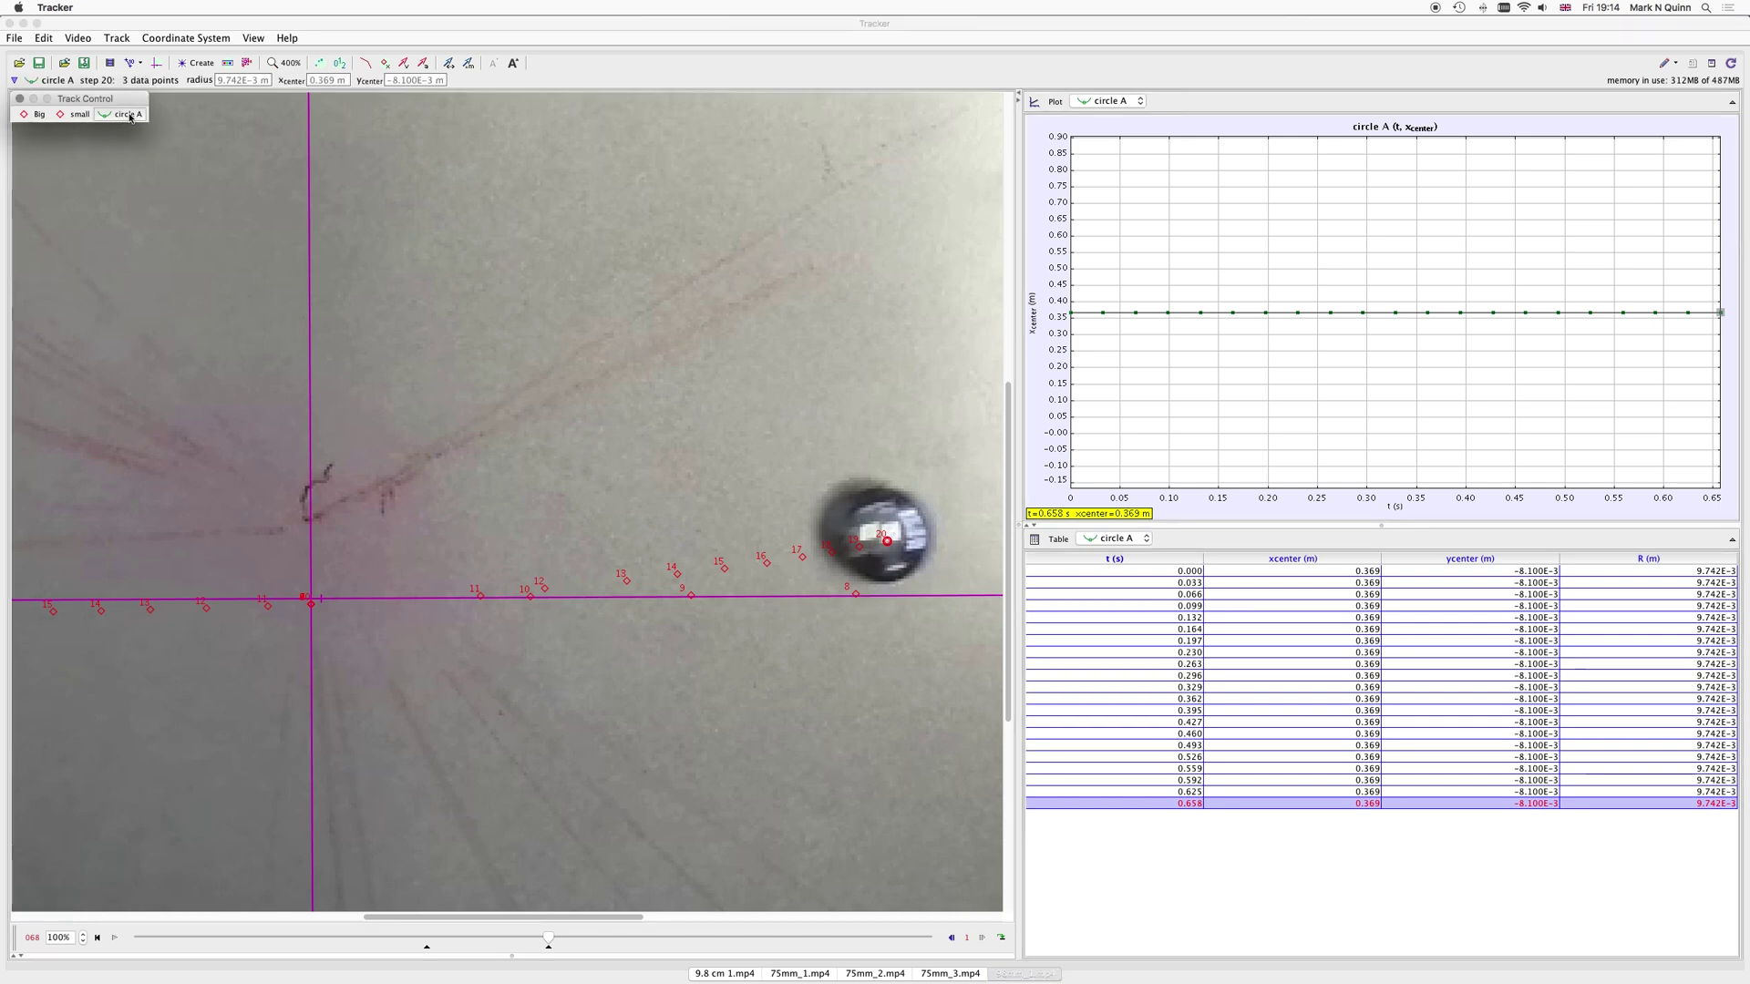
click(129, 116)
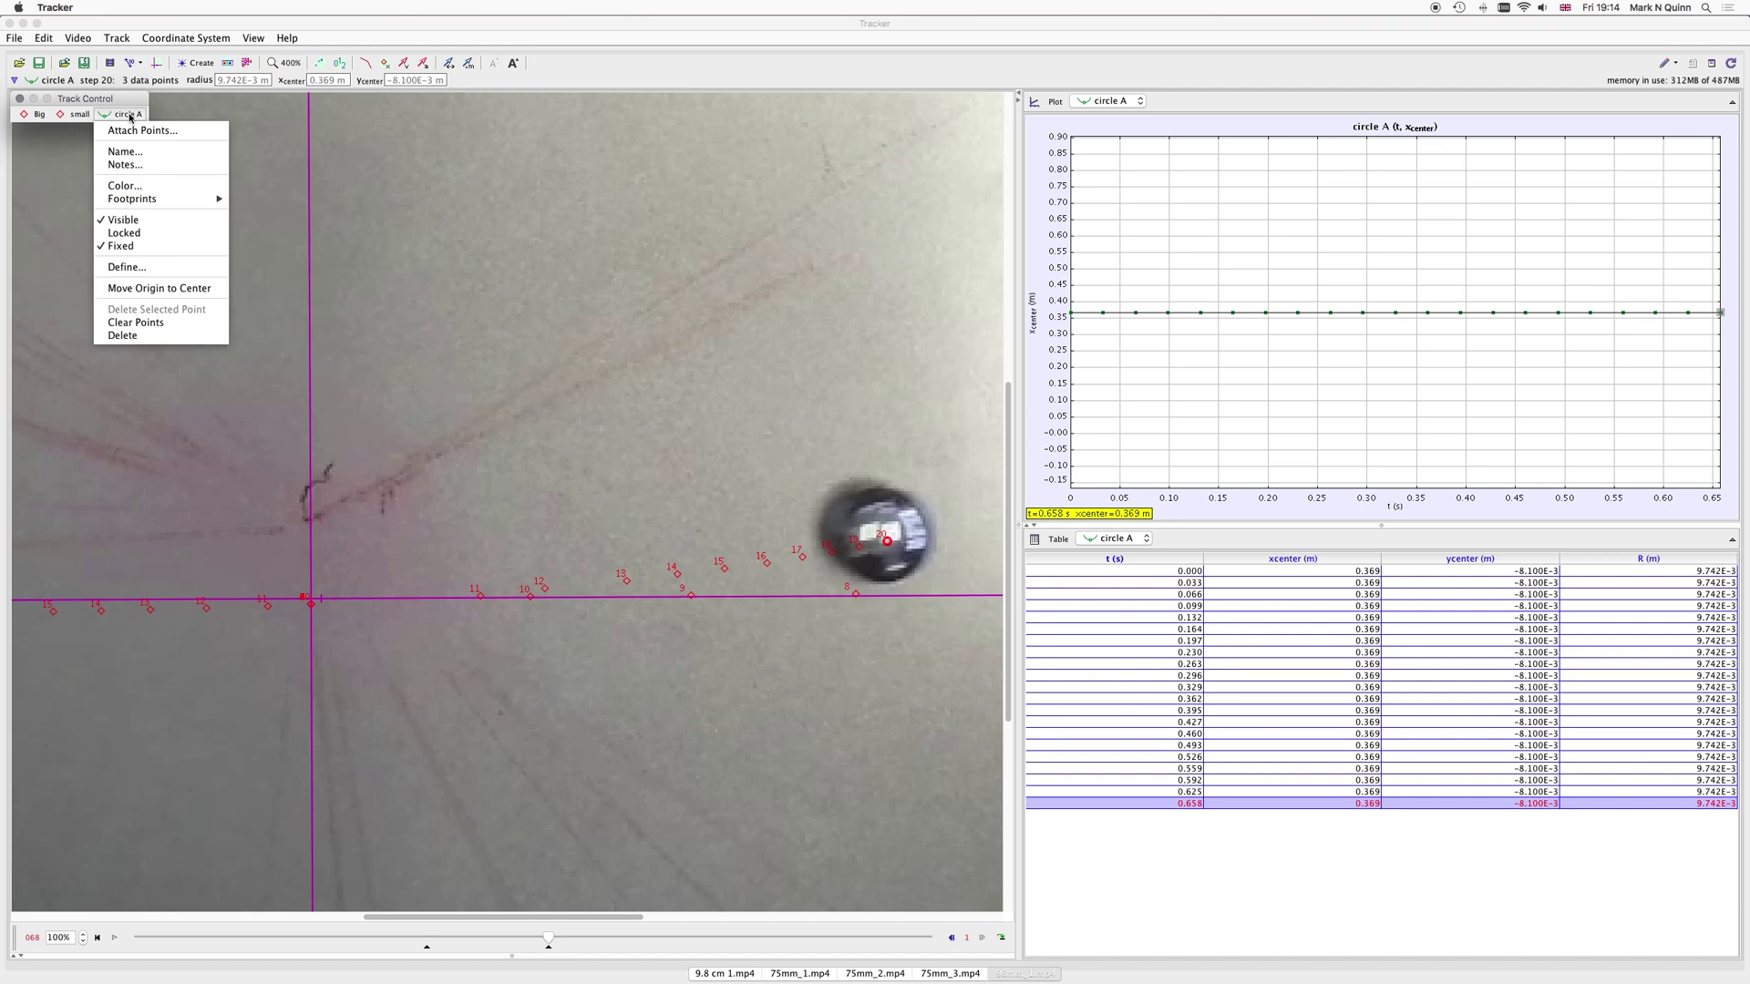
click(134, 332)
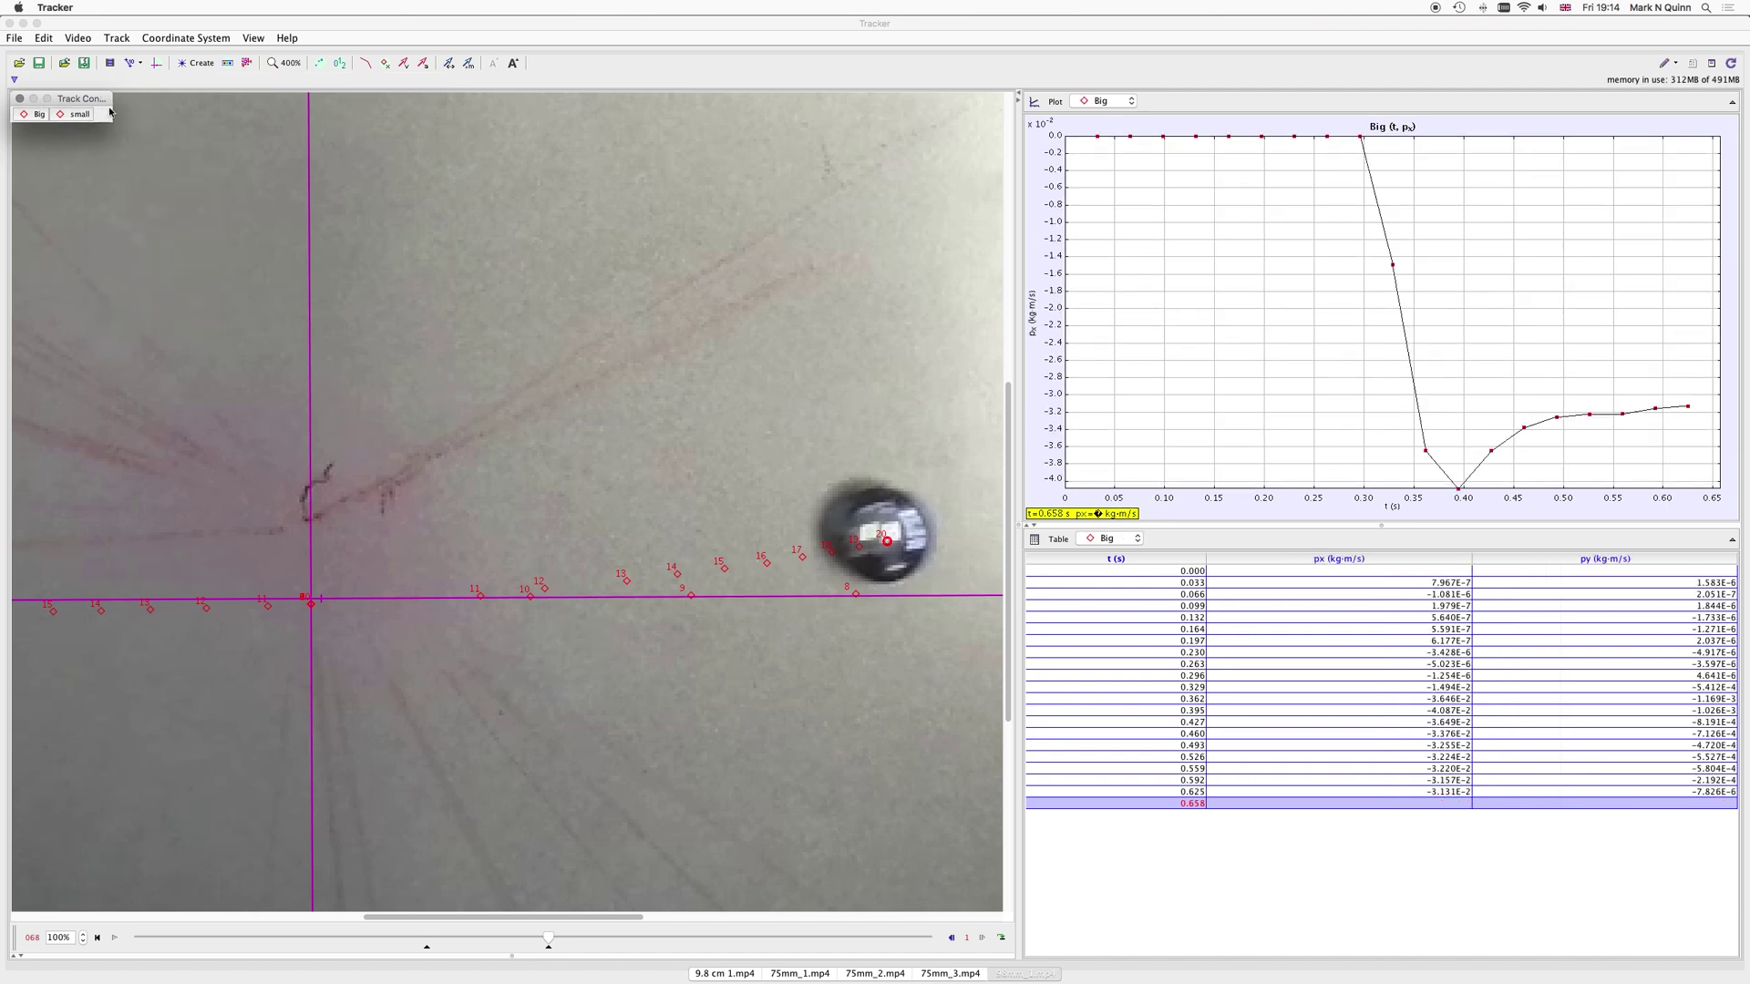
Plot the small track's momentum x-component (px) against time.
click(1127, 103)
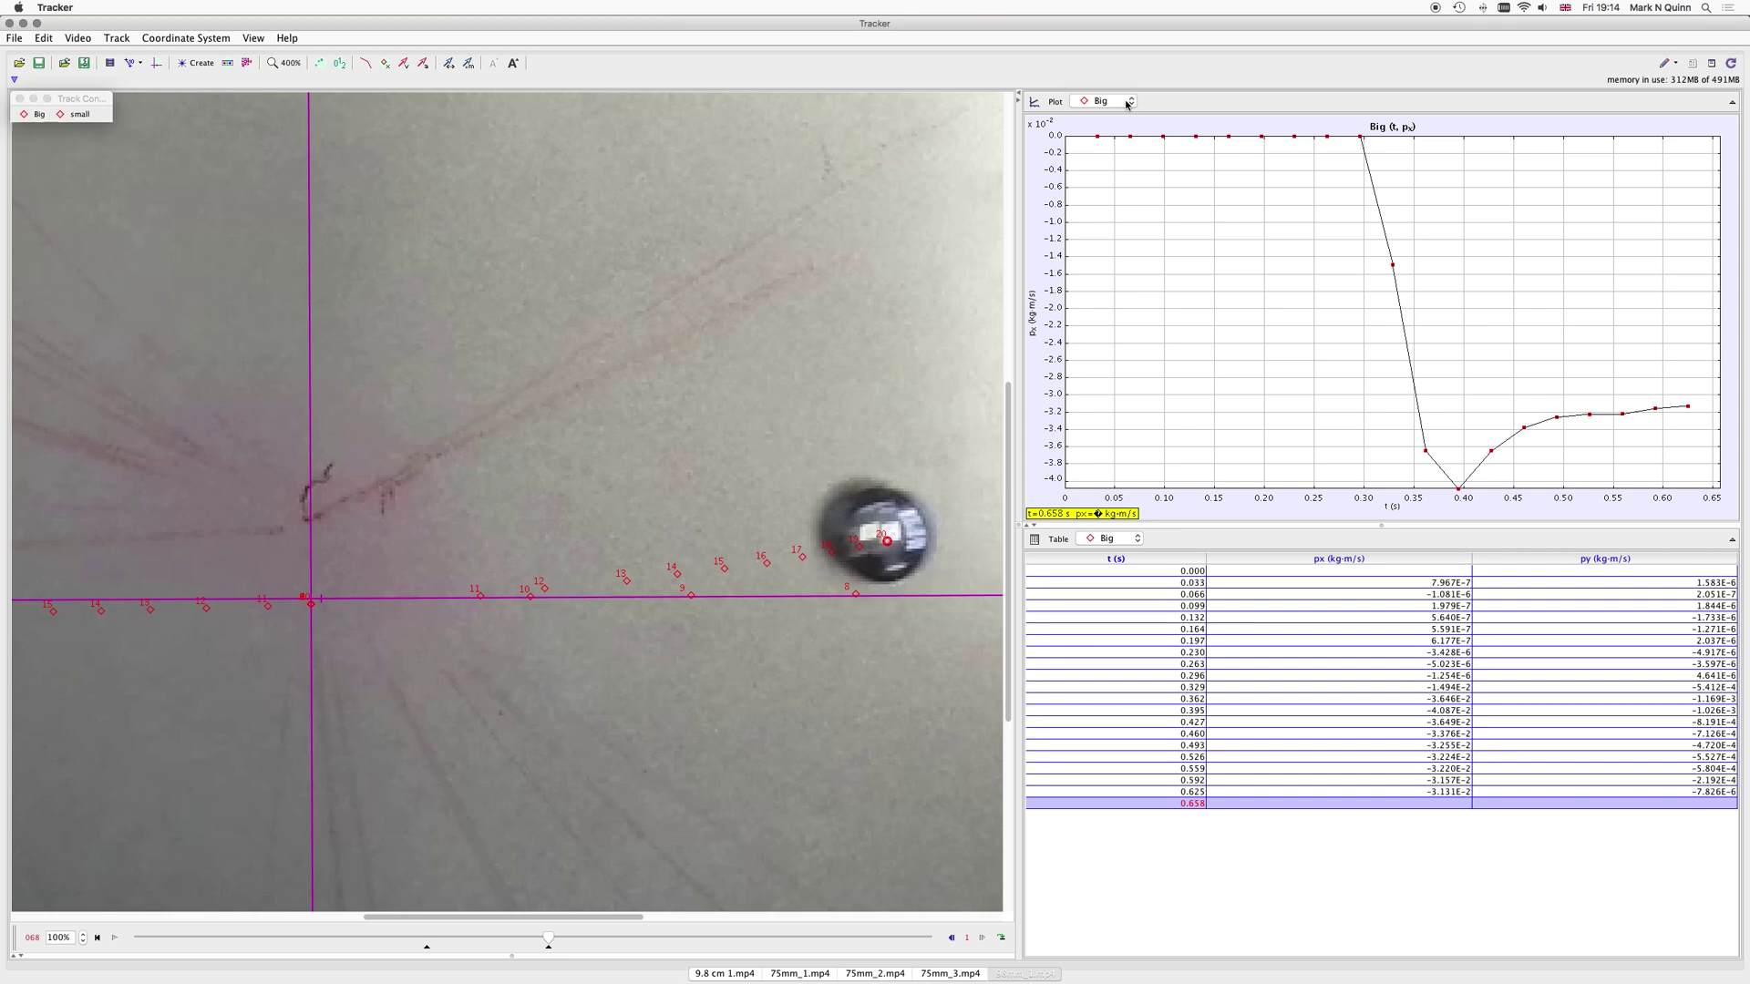
click(1126, 103)
click(1127, 111)
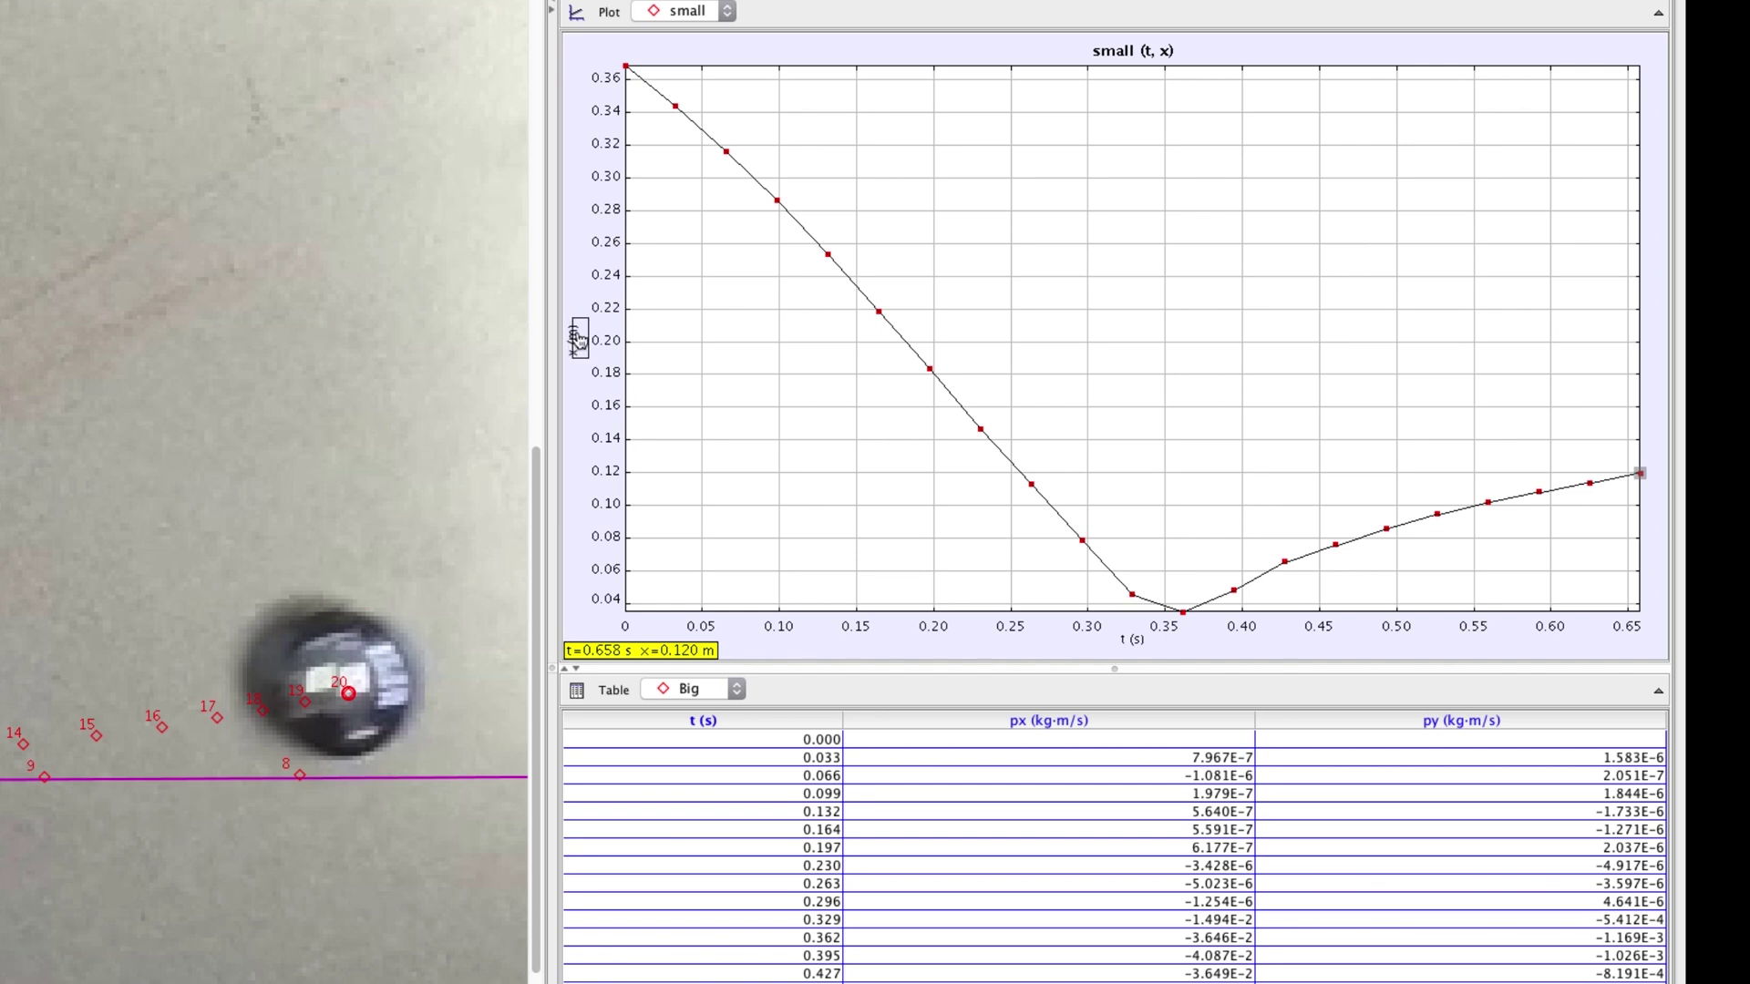
click(580, 348)
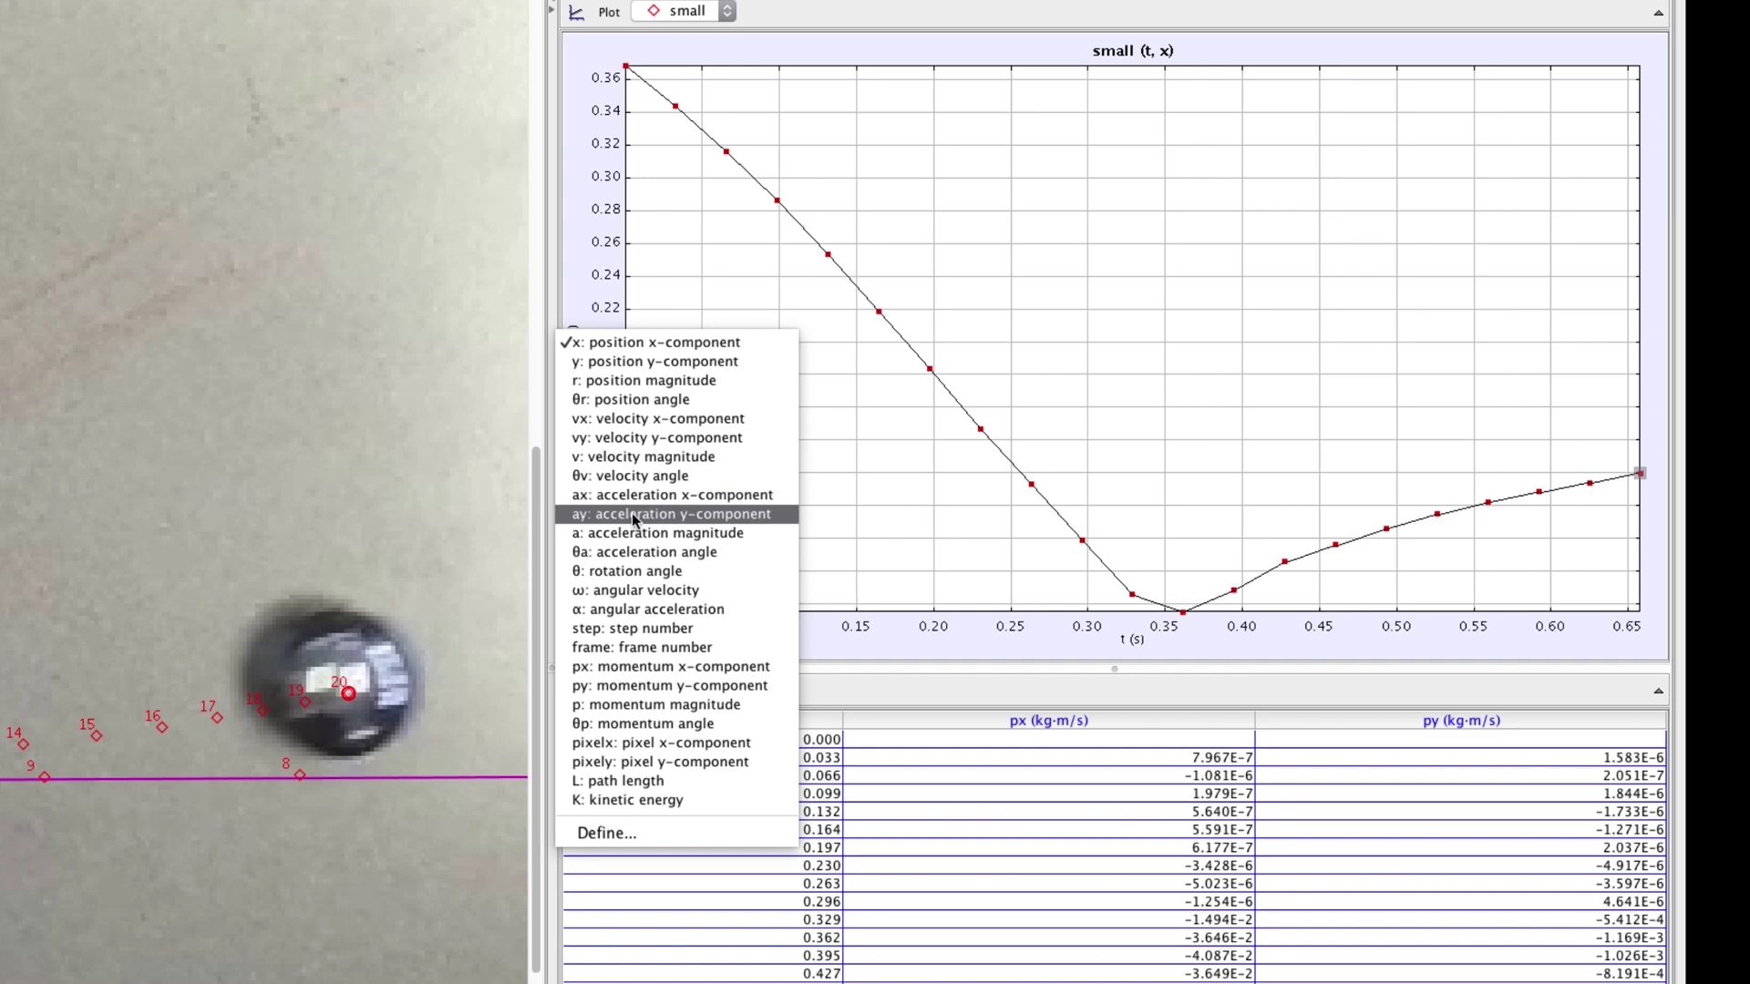
click(642, 666)
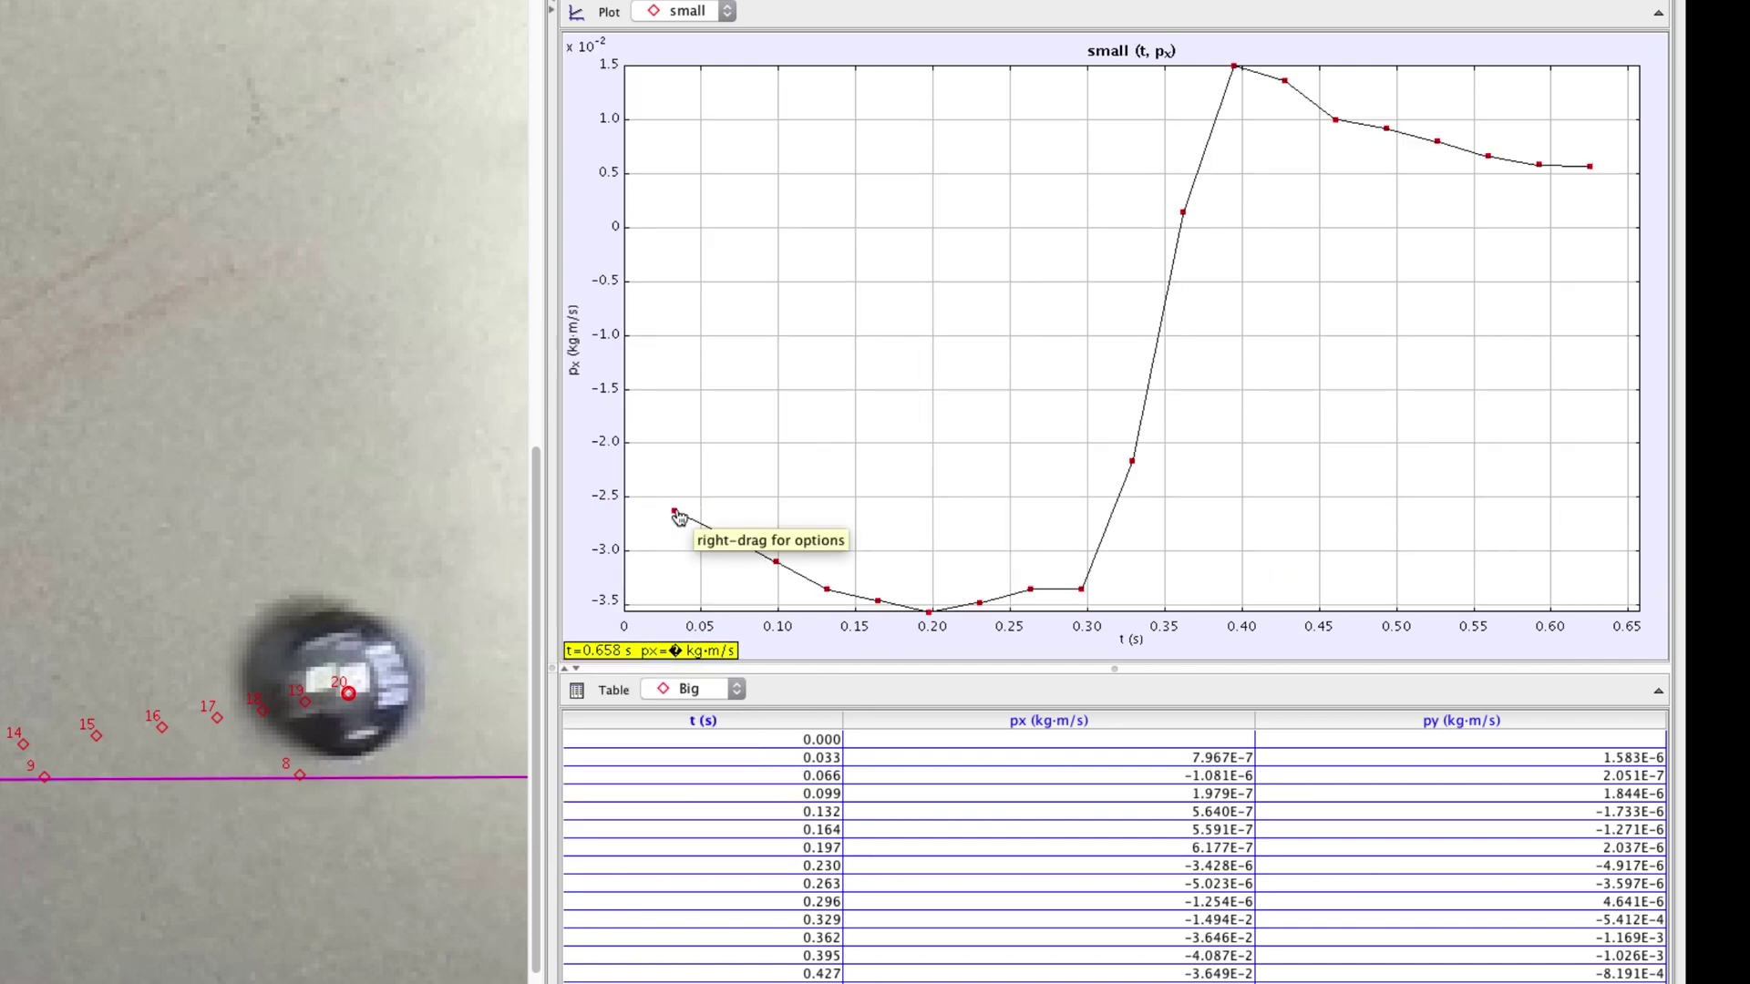
Examine the small ball's px plot points before, during and after the collision against the corresponding video frames.
click(1081, 589)
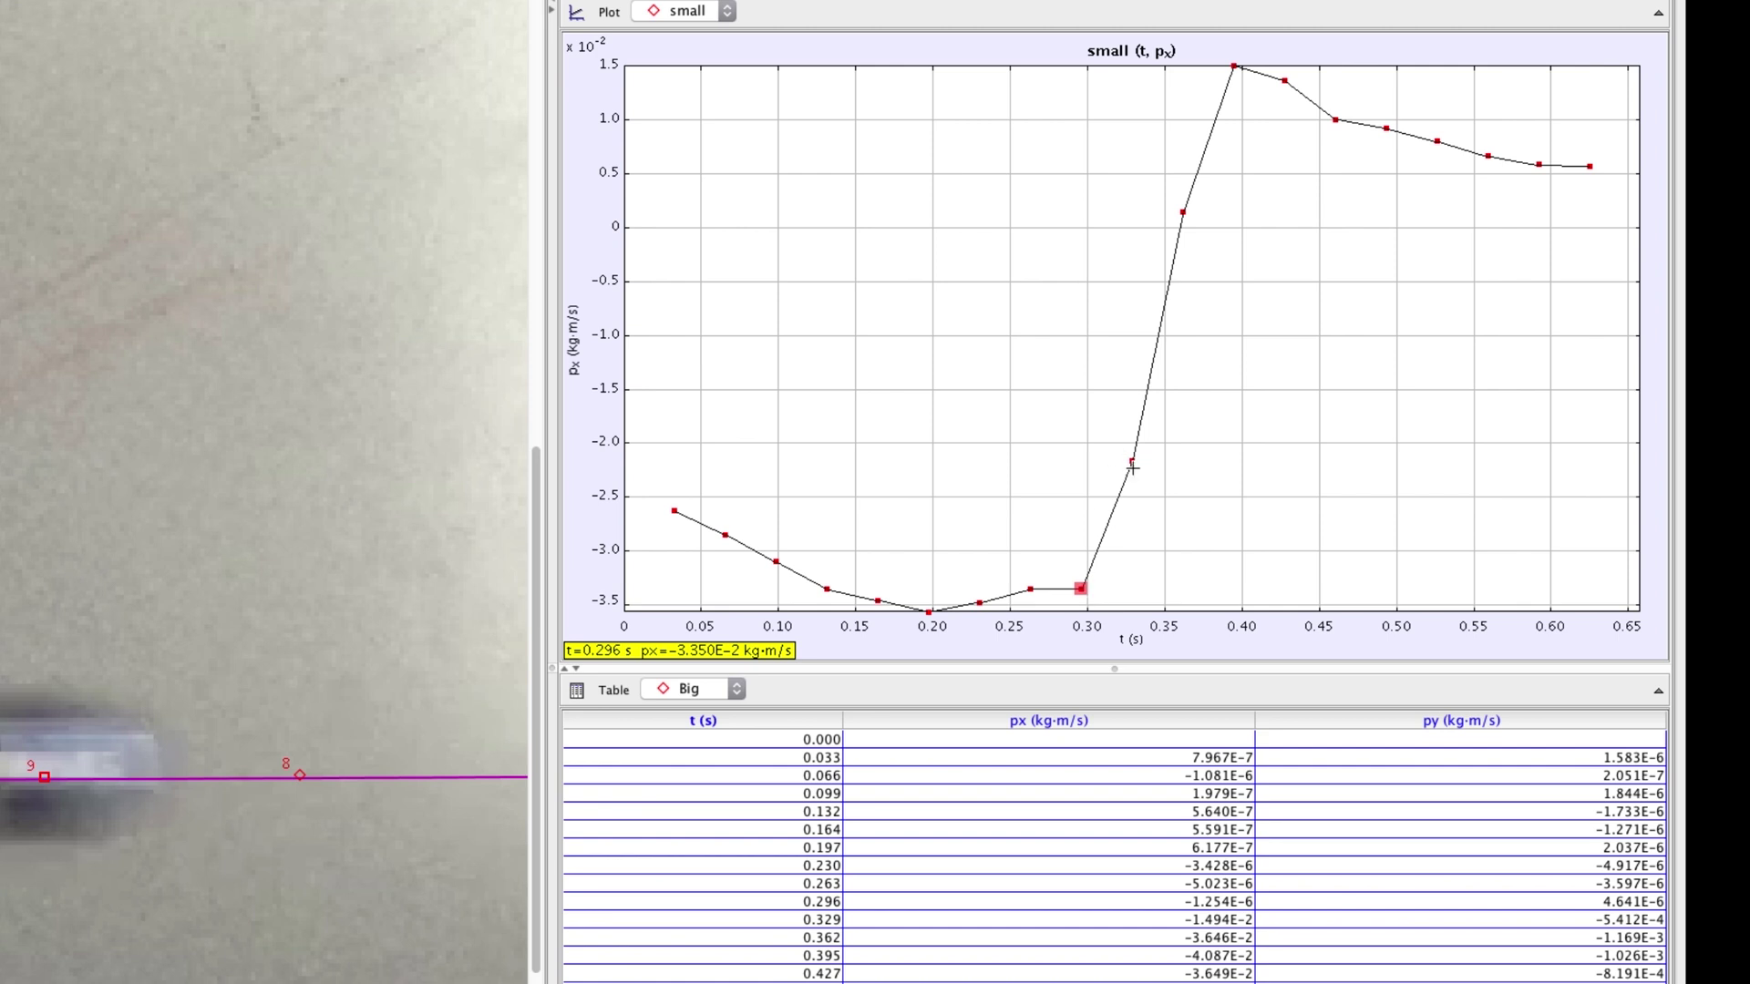
click(1234, 69)
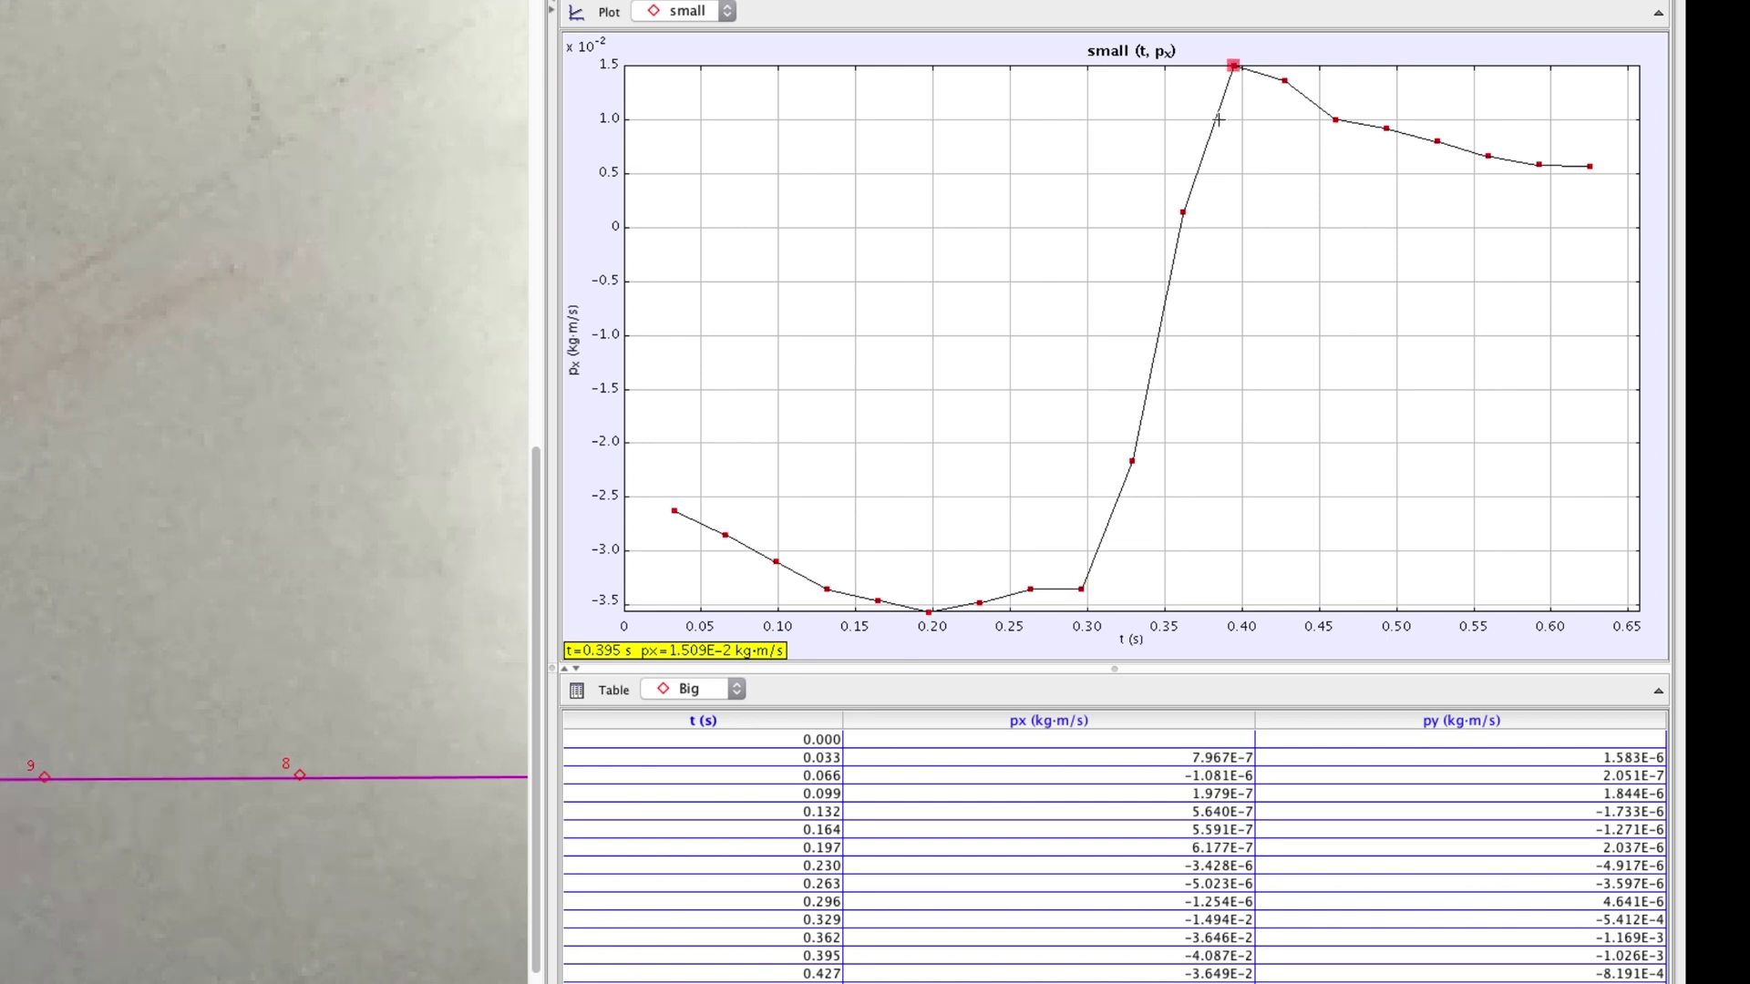
click(1284, 81)
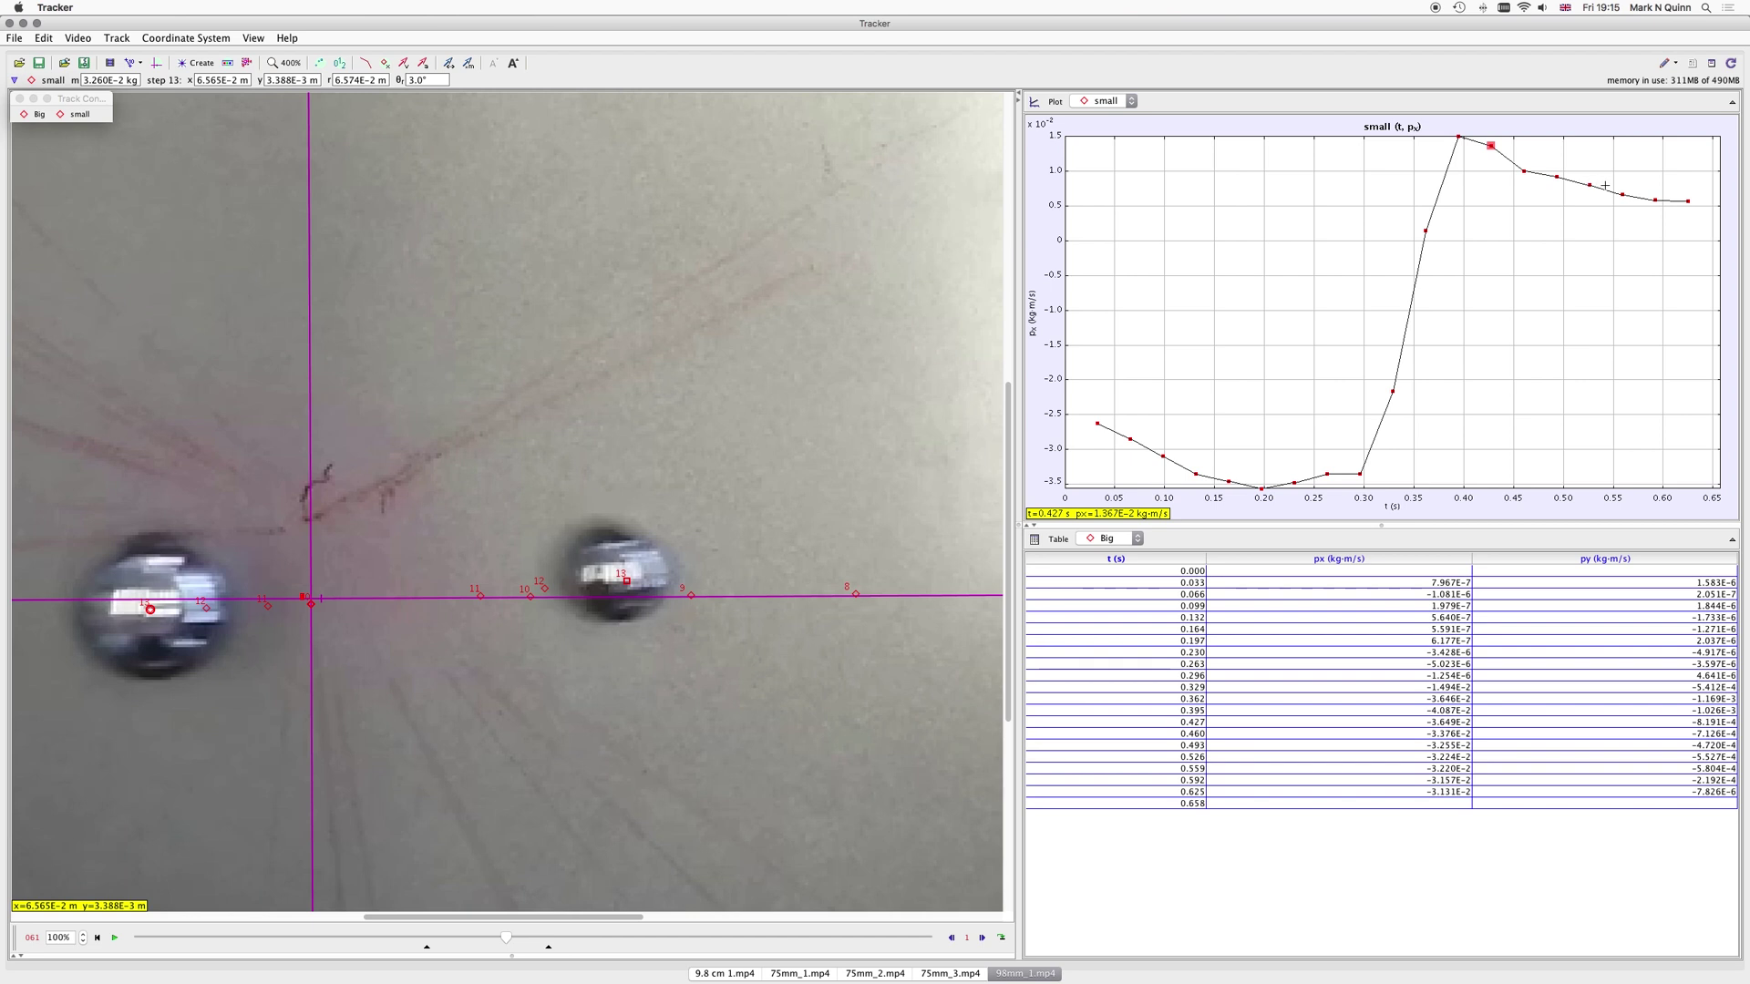
click(1589, 185)
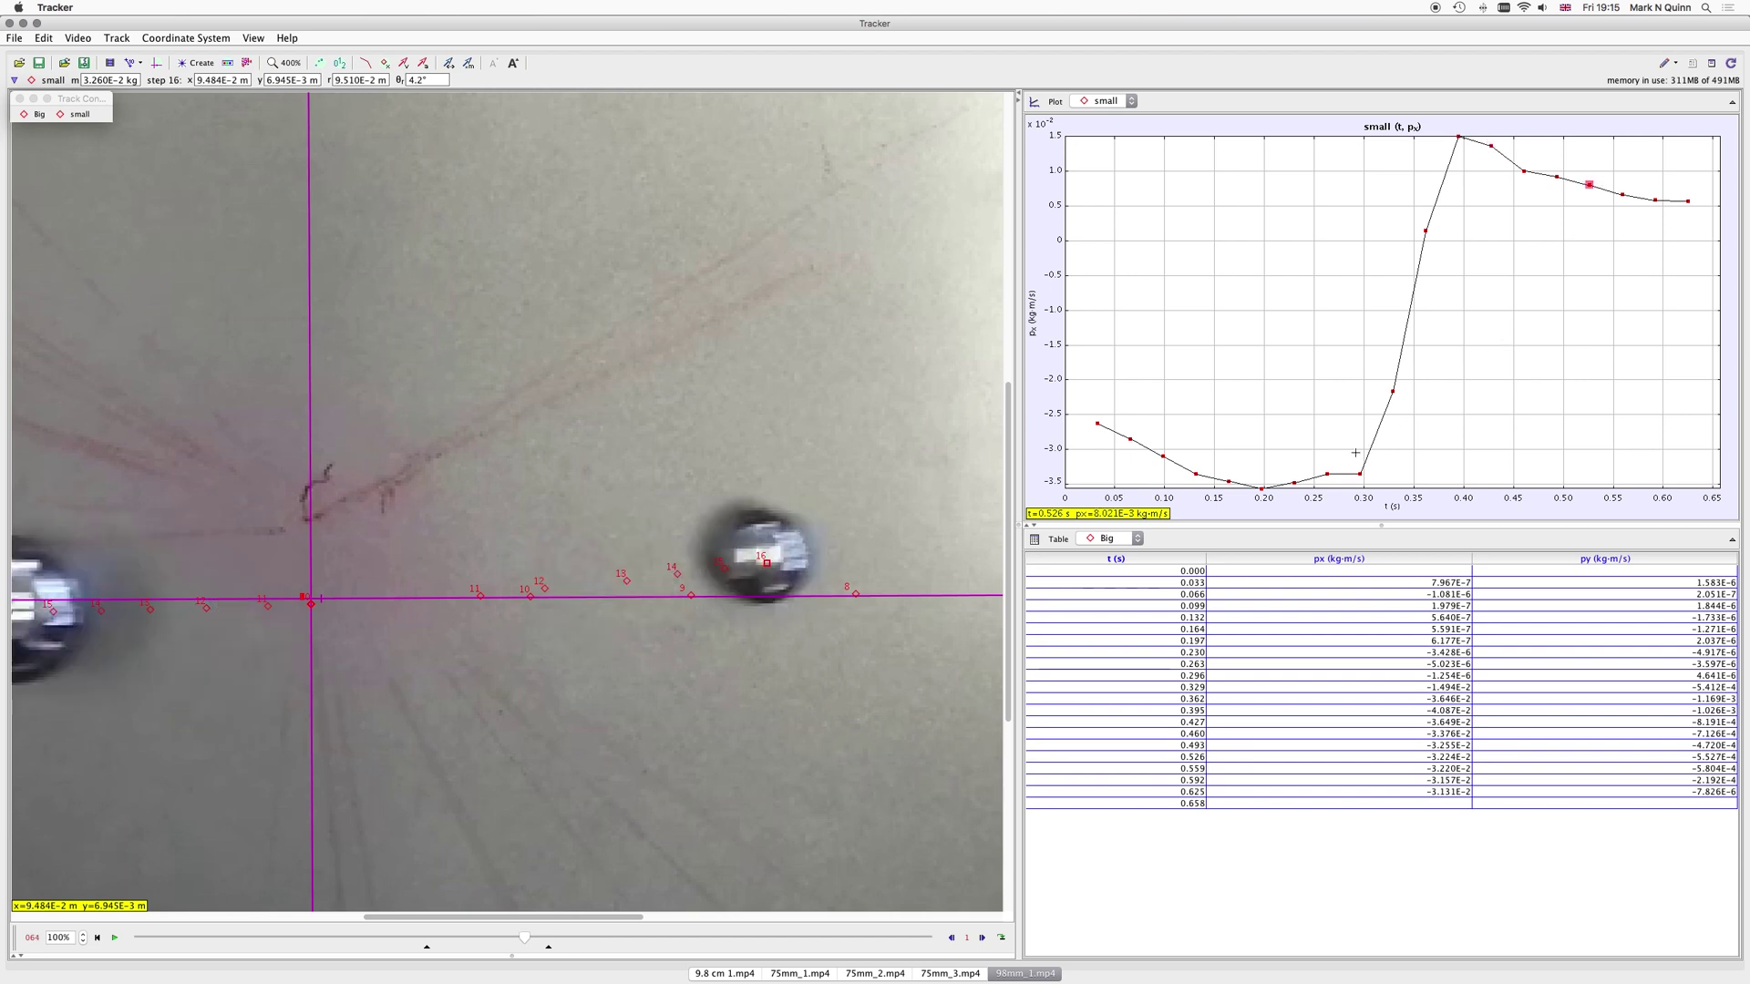
click(1326, 474)
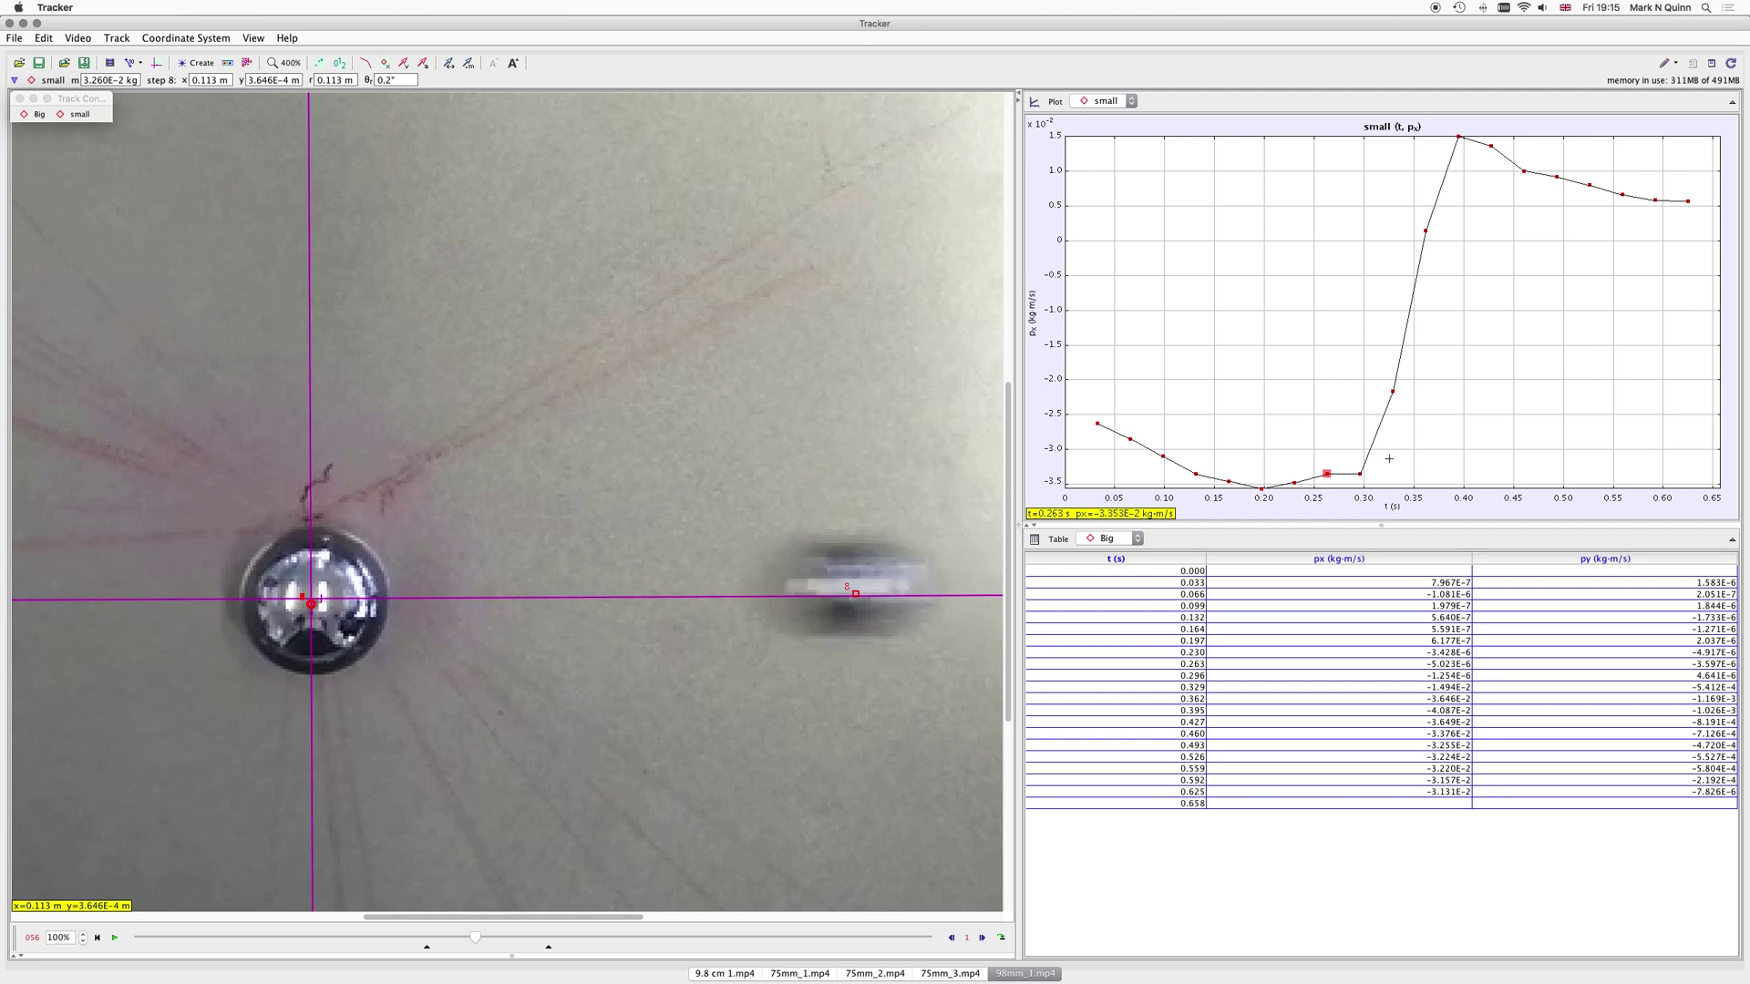
click(1360, 475)
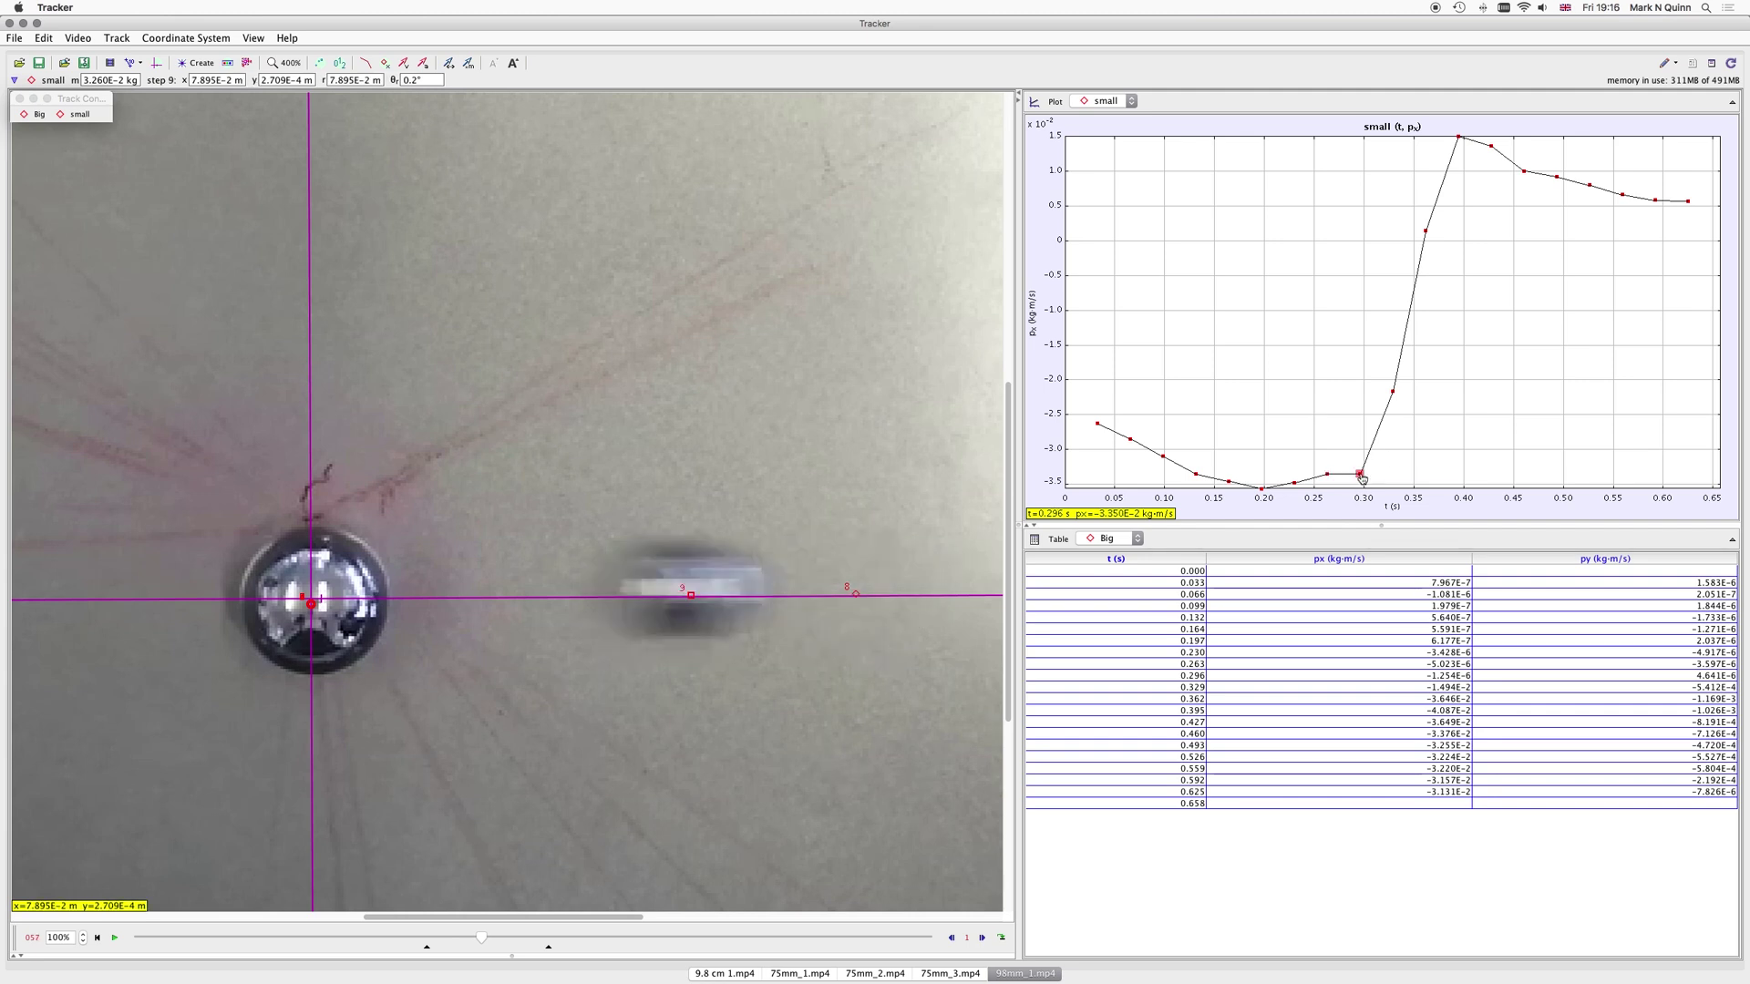
click(1392, 394)
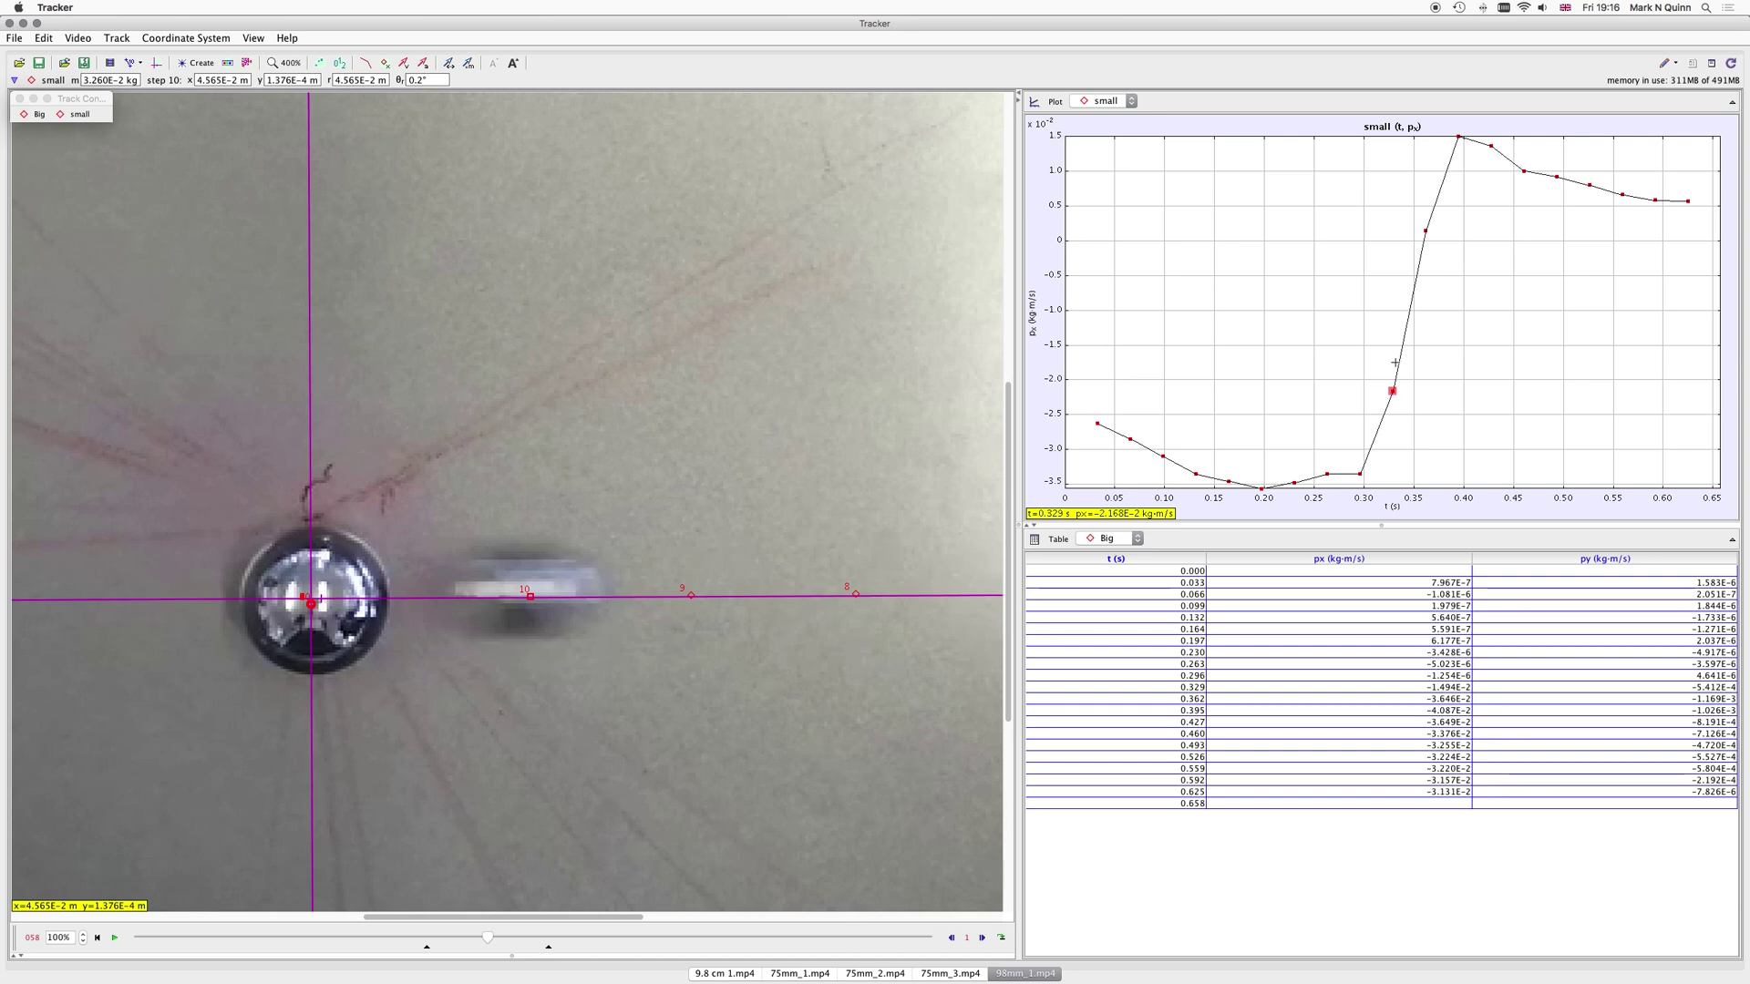
click(1426, 232)
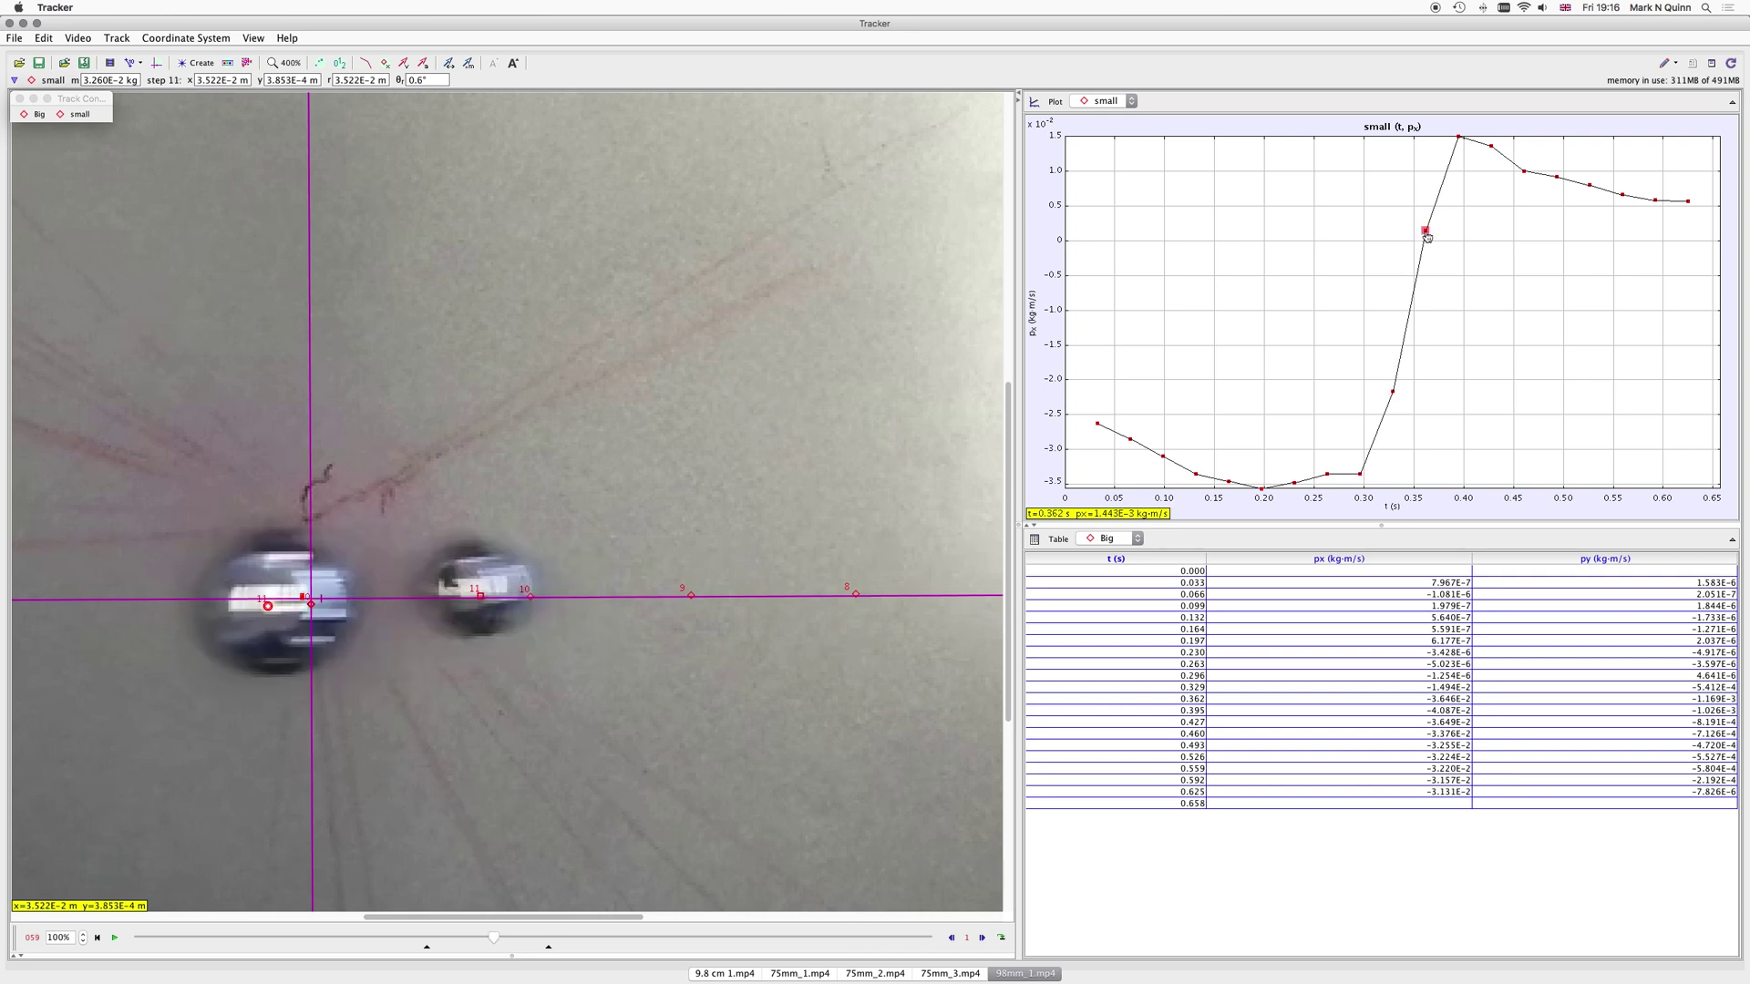
click(1395, 387)
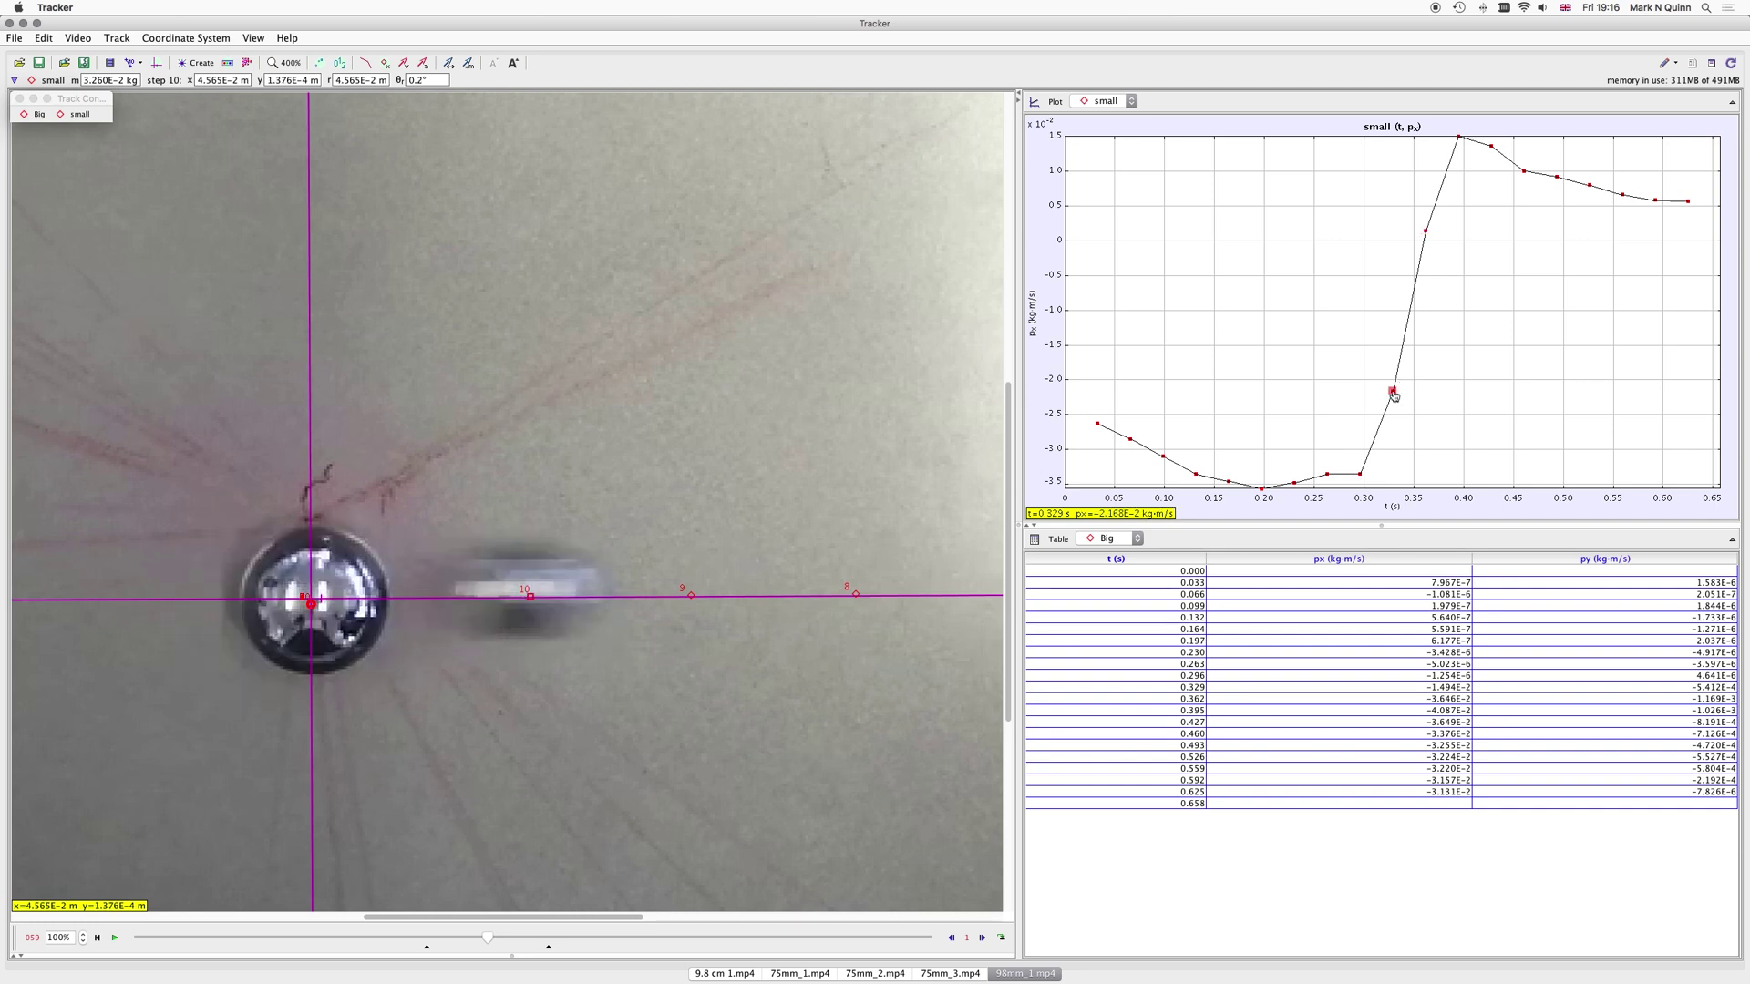
click(1427, 232)
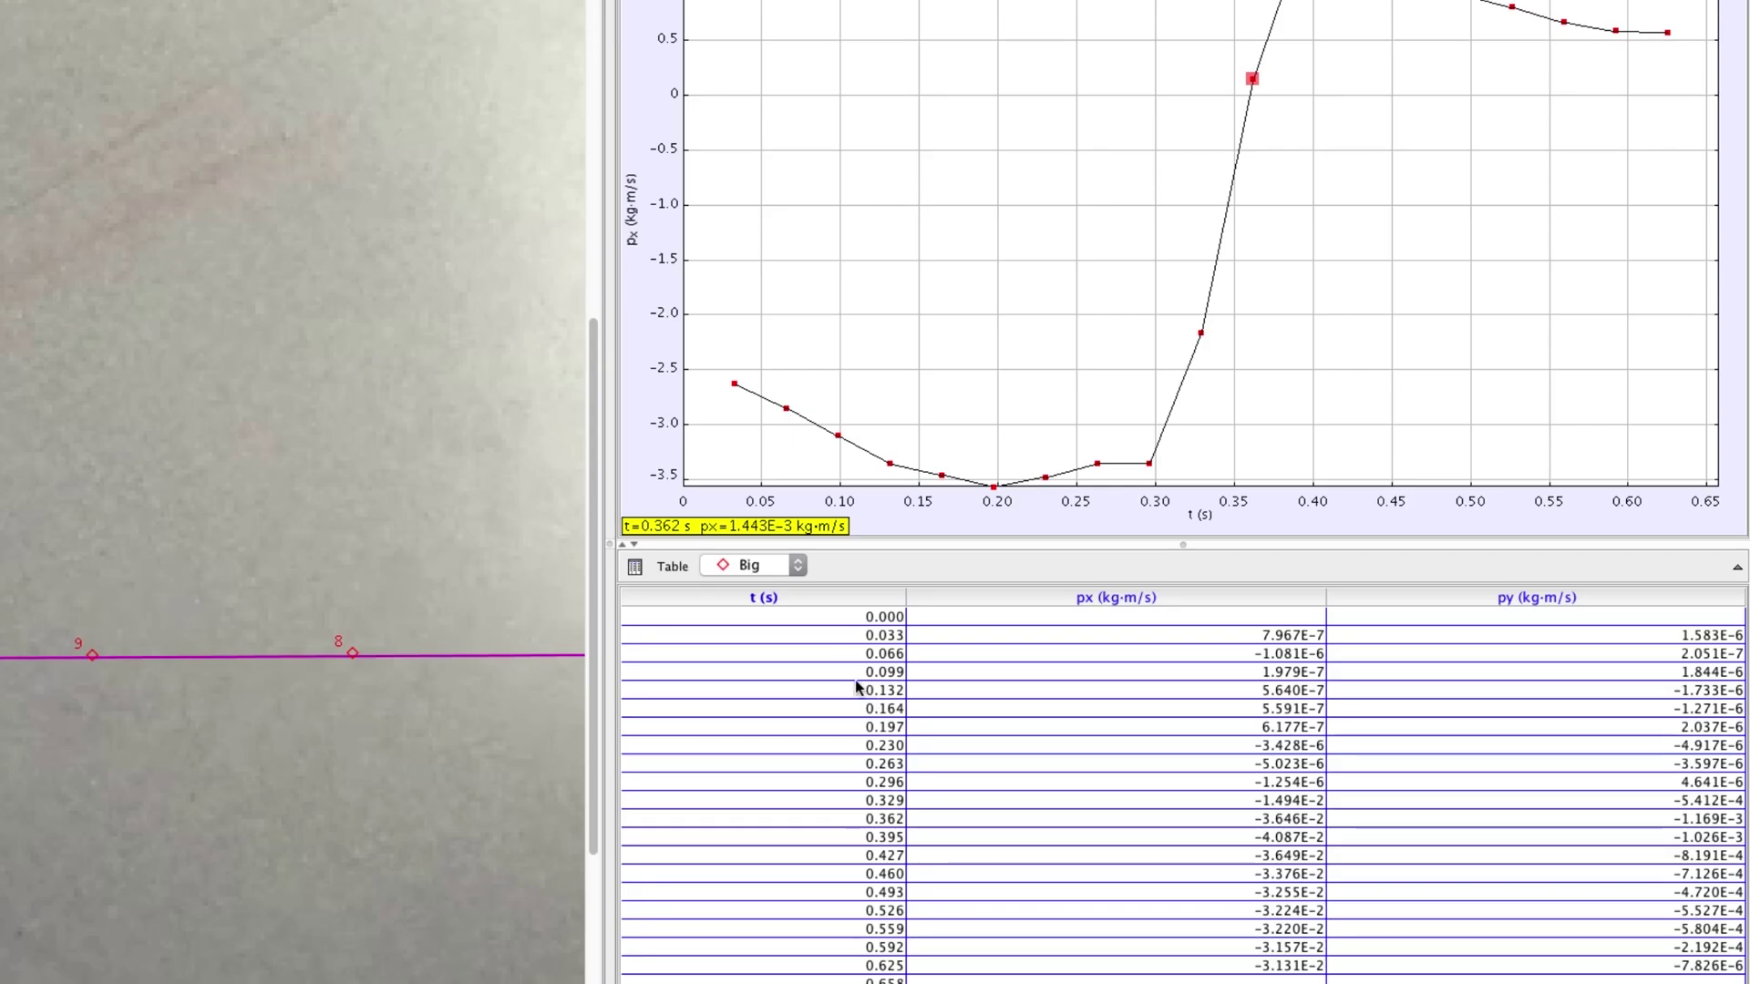
Switch the data table to the small track and show the px and py columns instead of x and y.
click(753, 560)
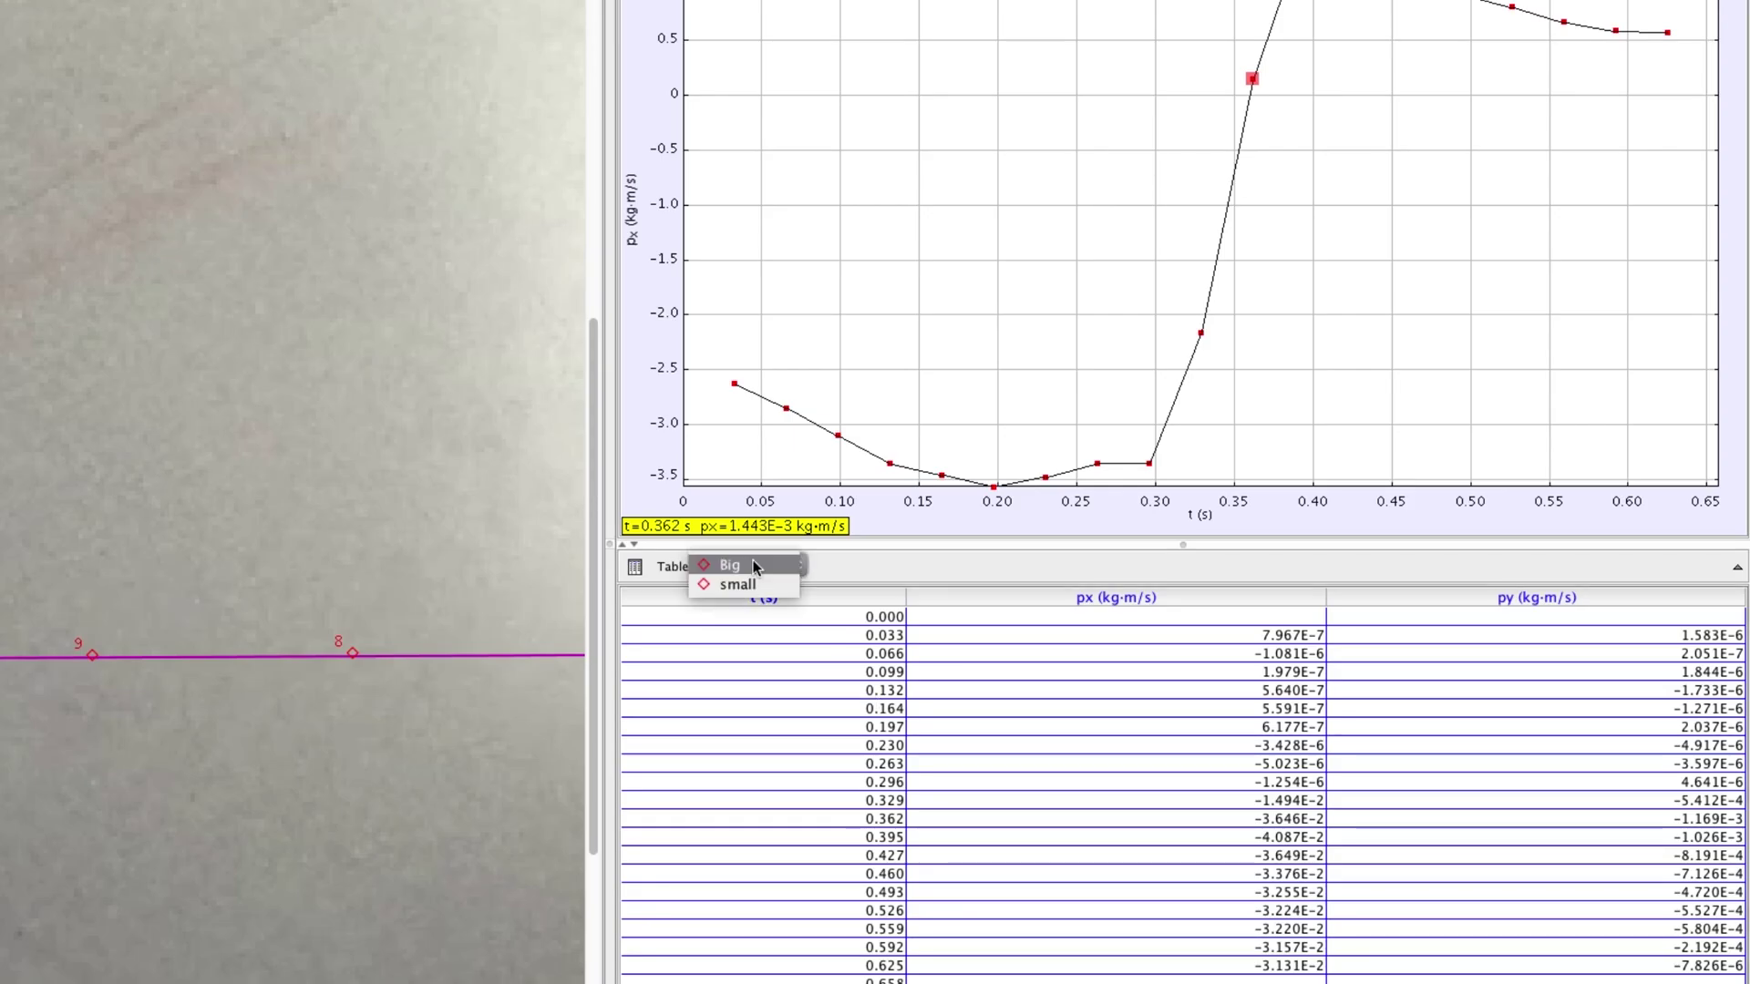
click(739, 586)
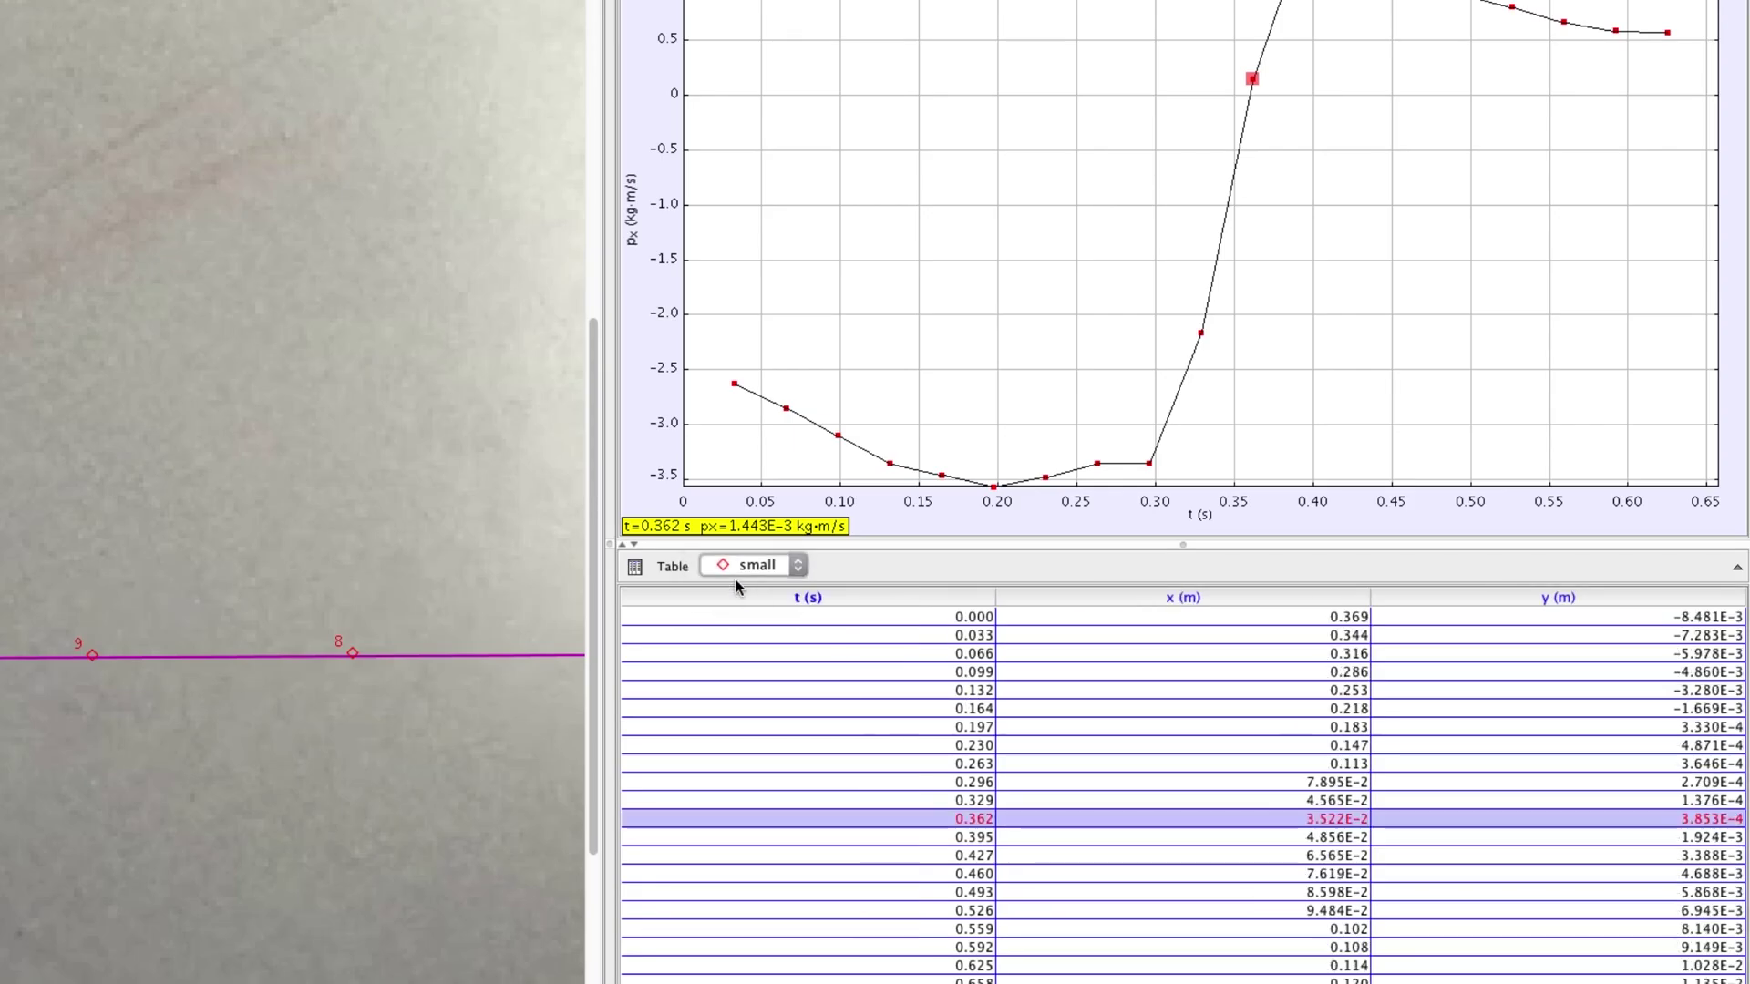
click(657, 572)
click(228, 436)
click(312, 436)
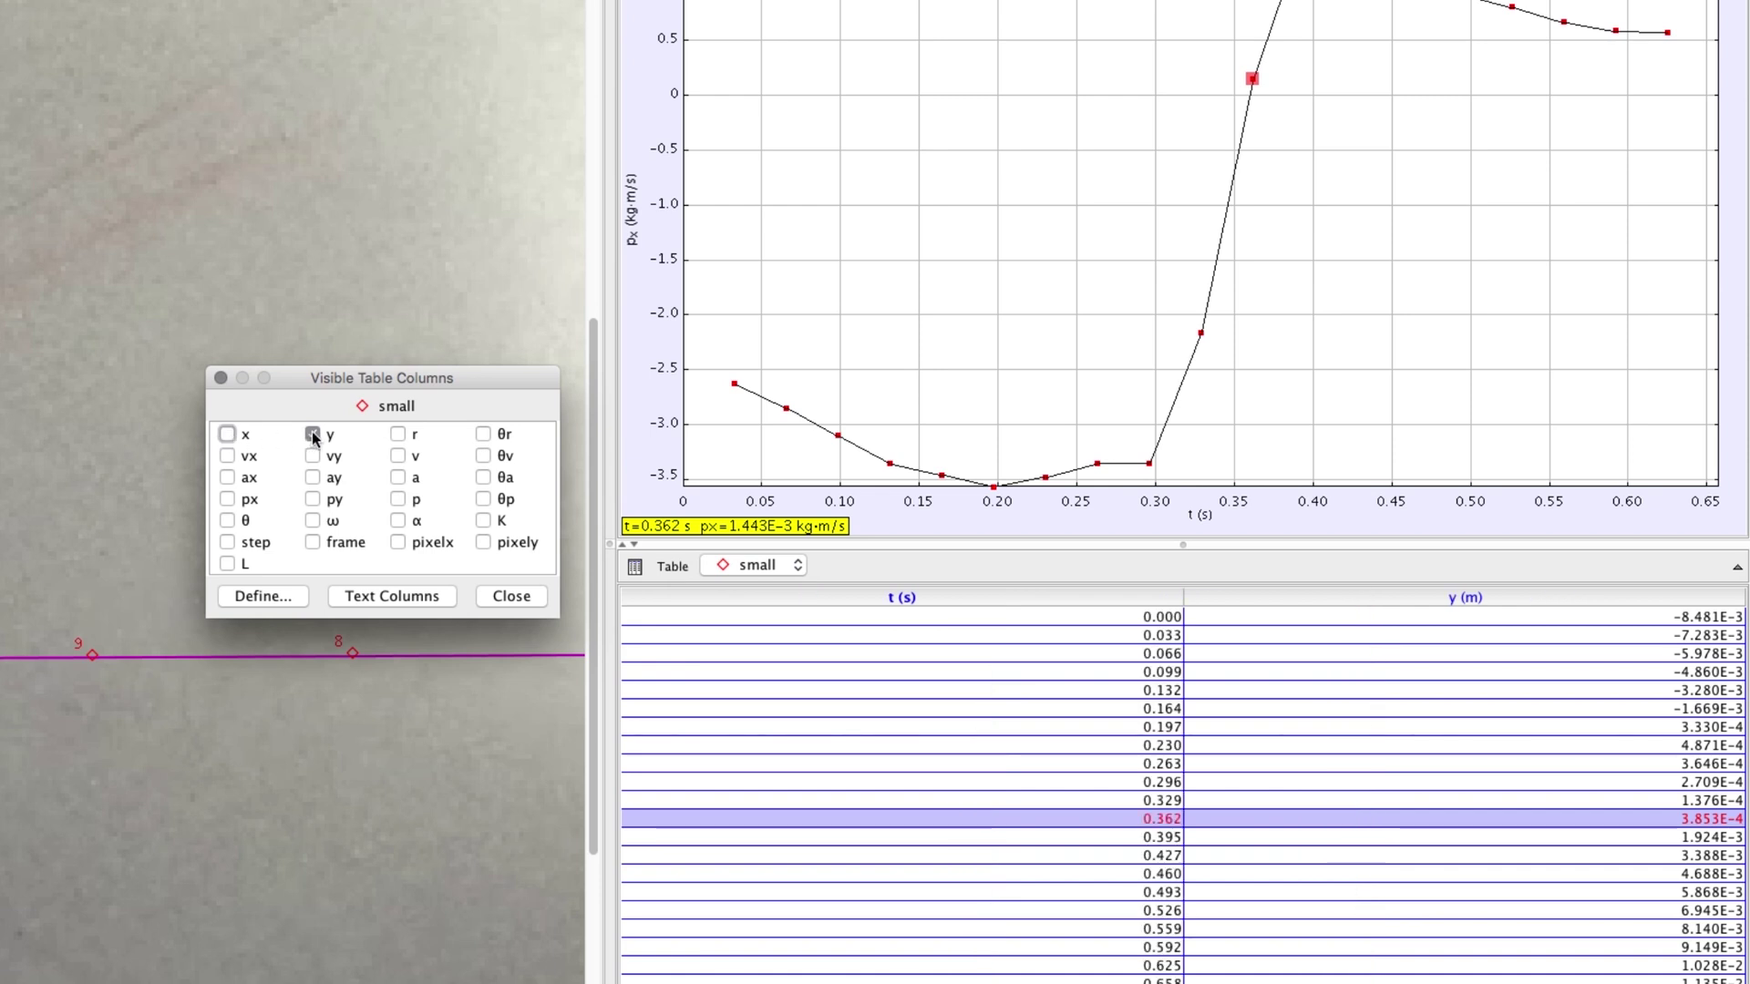
click(228, 499)
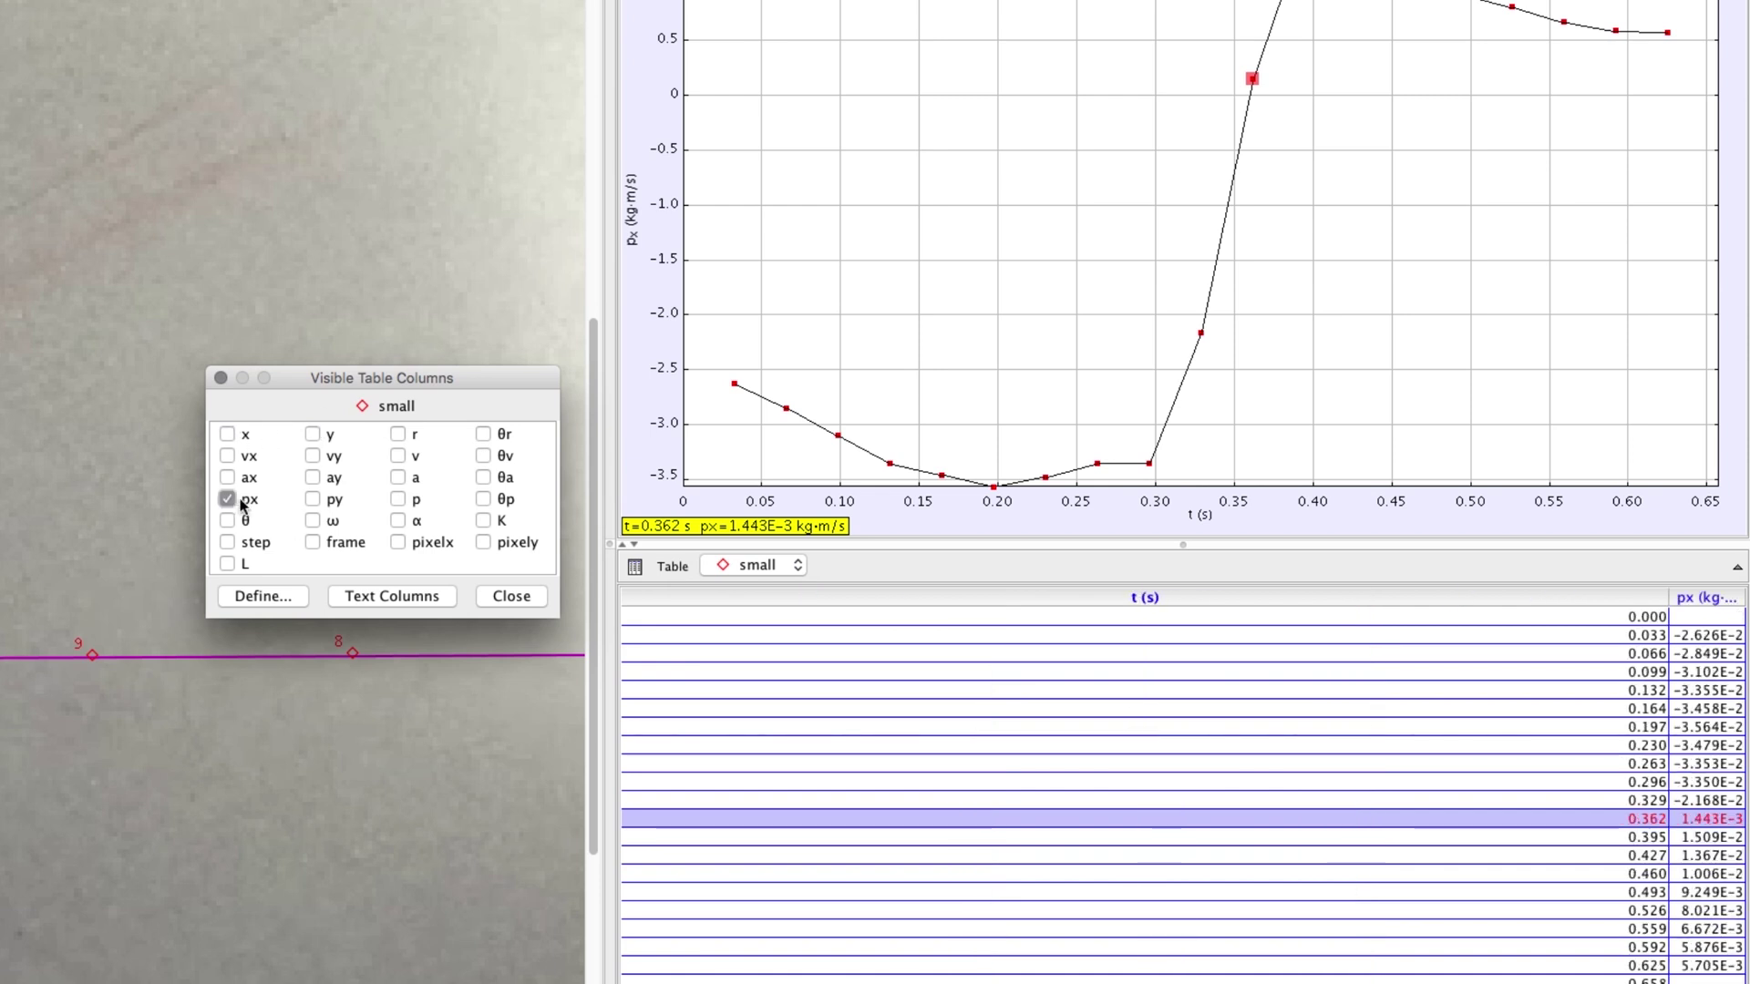
click(313, 500)
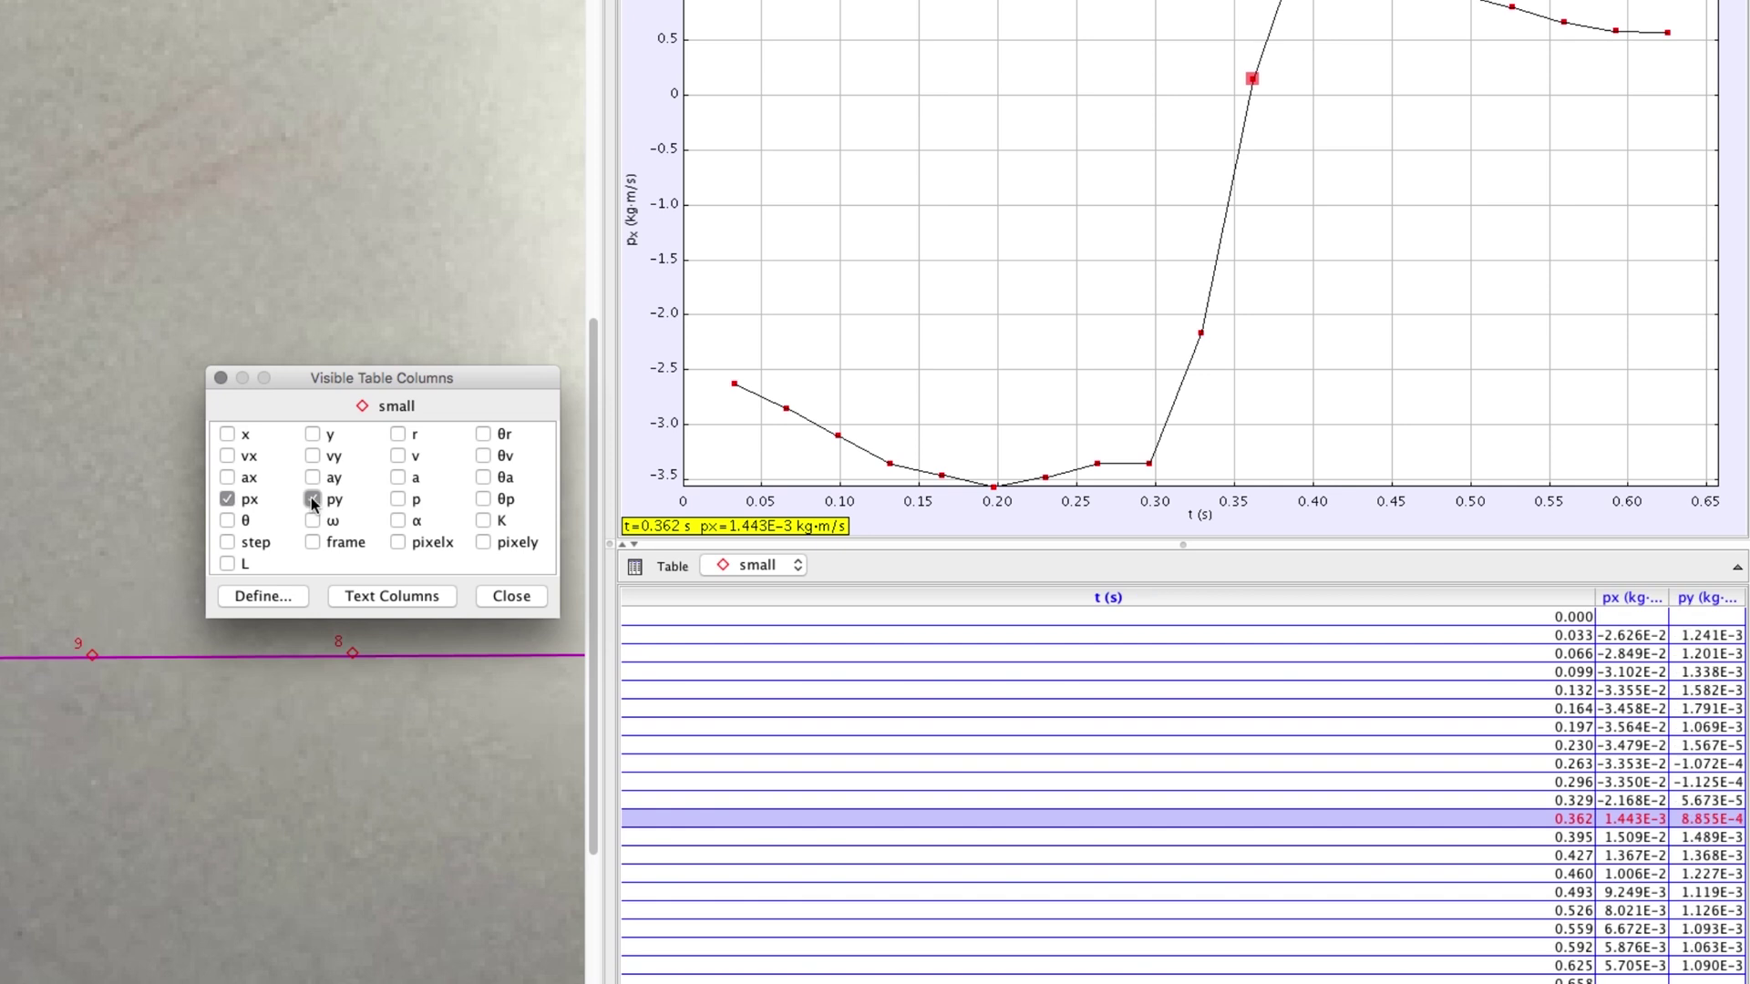
click(513, 597)
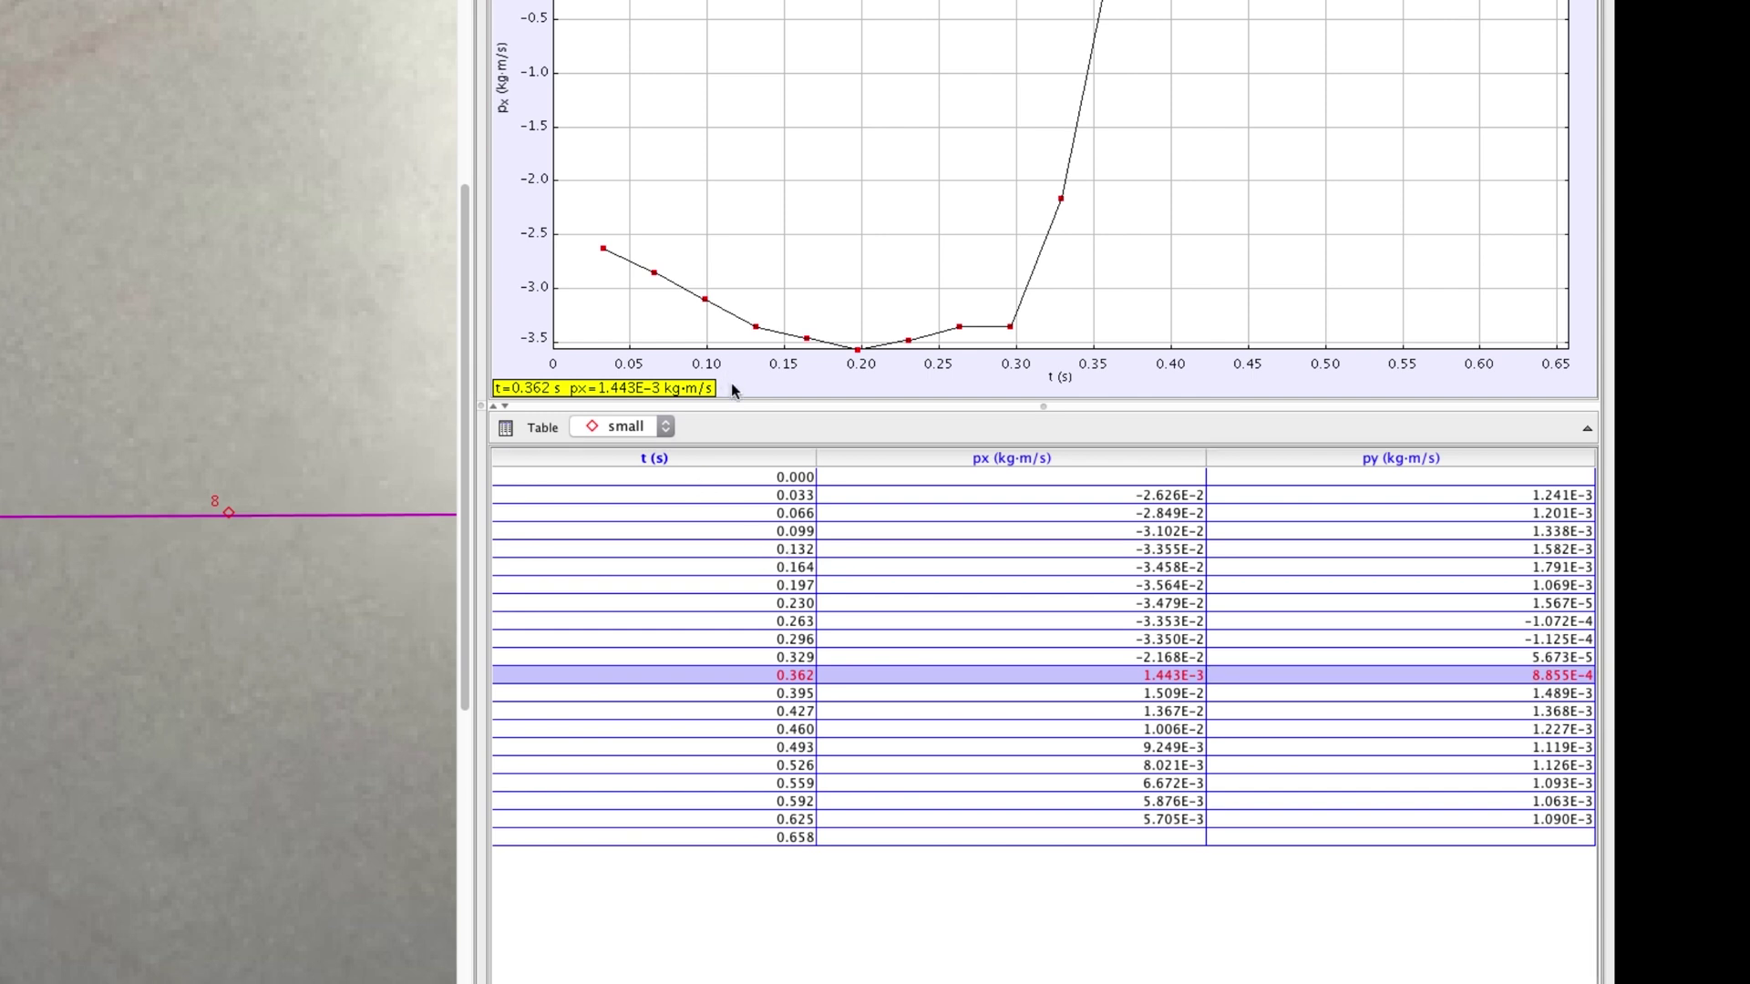
Switch the data table to the Big track and copy its t, px and py cells from 0.000 to 0.625 s at full precision.
click(627, 430)
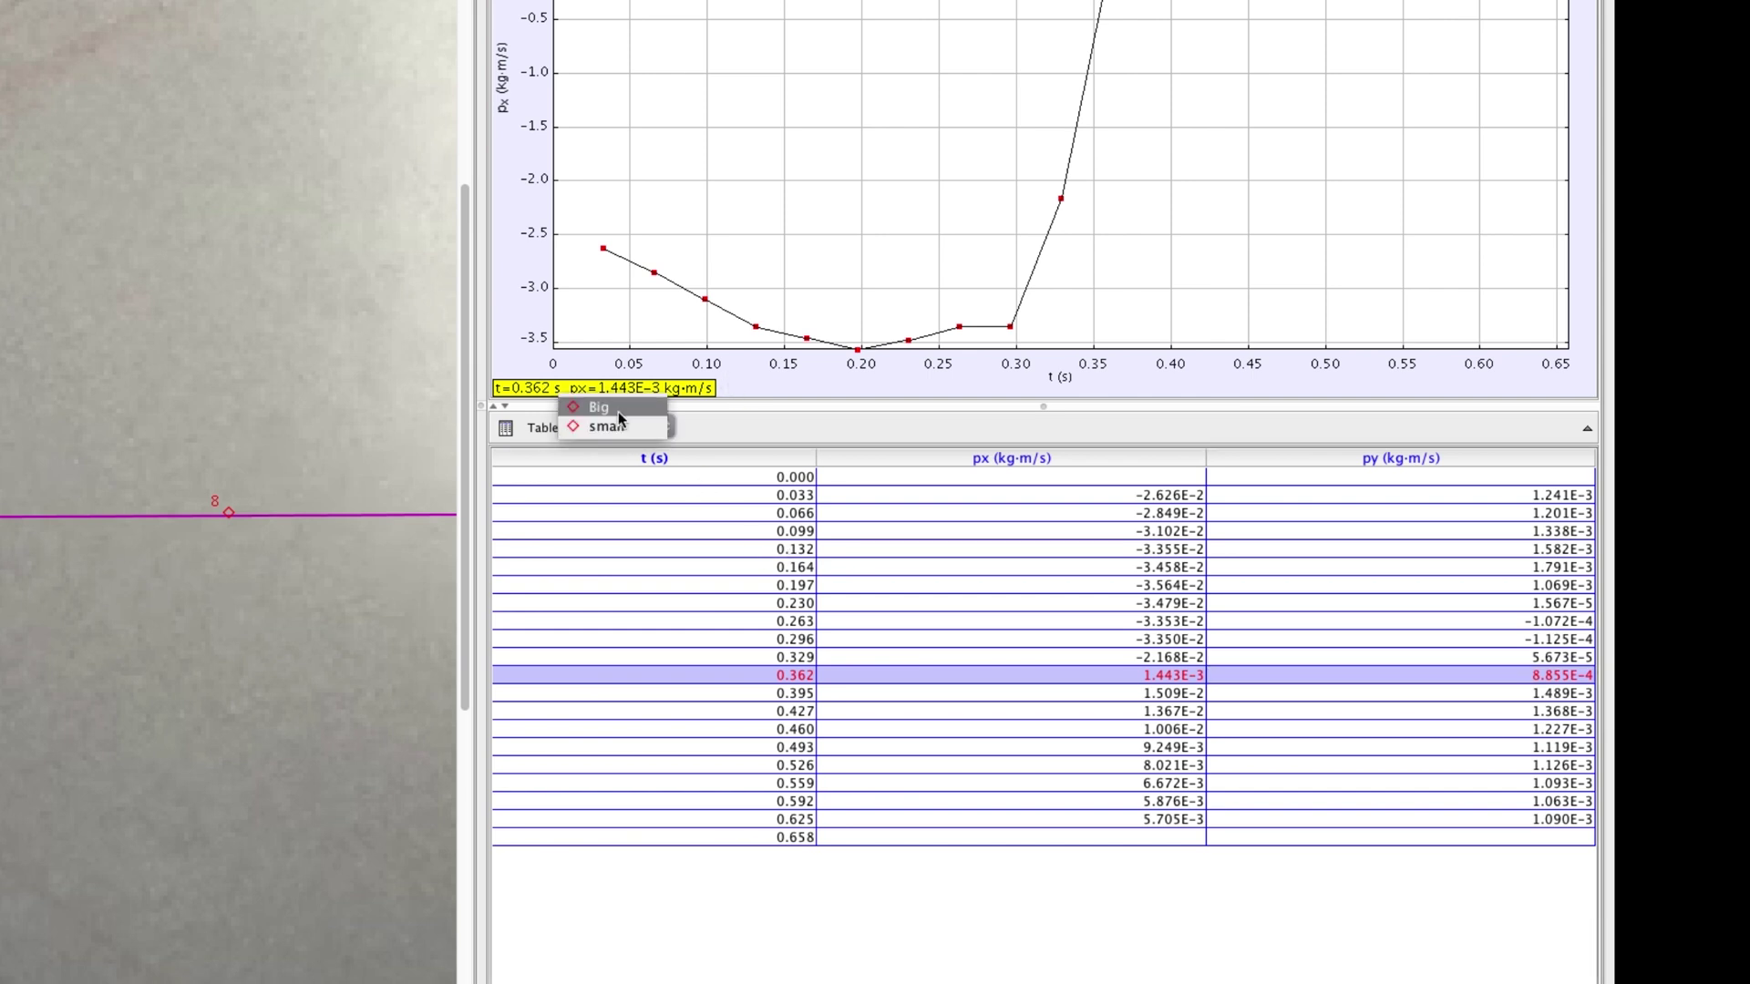
click(618, 412)
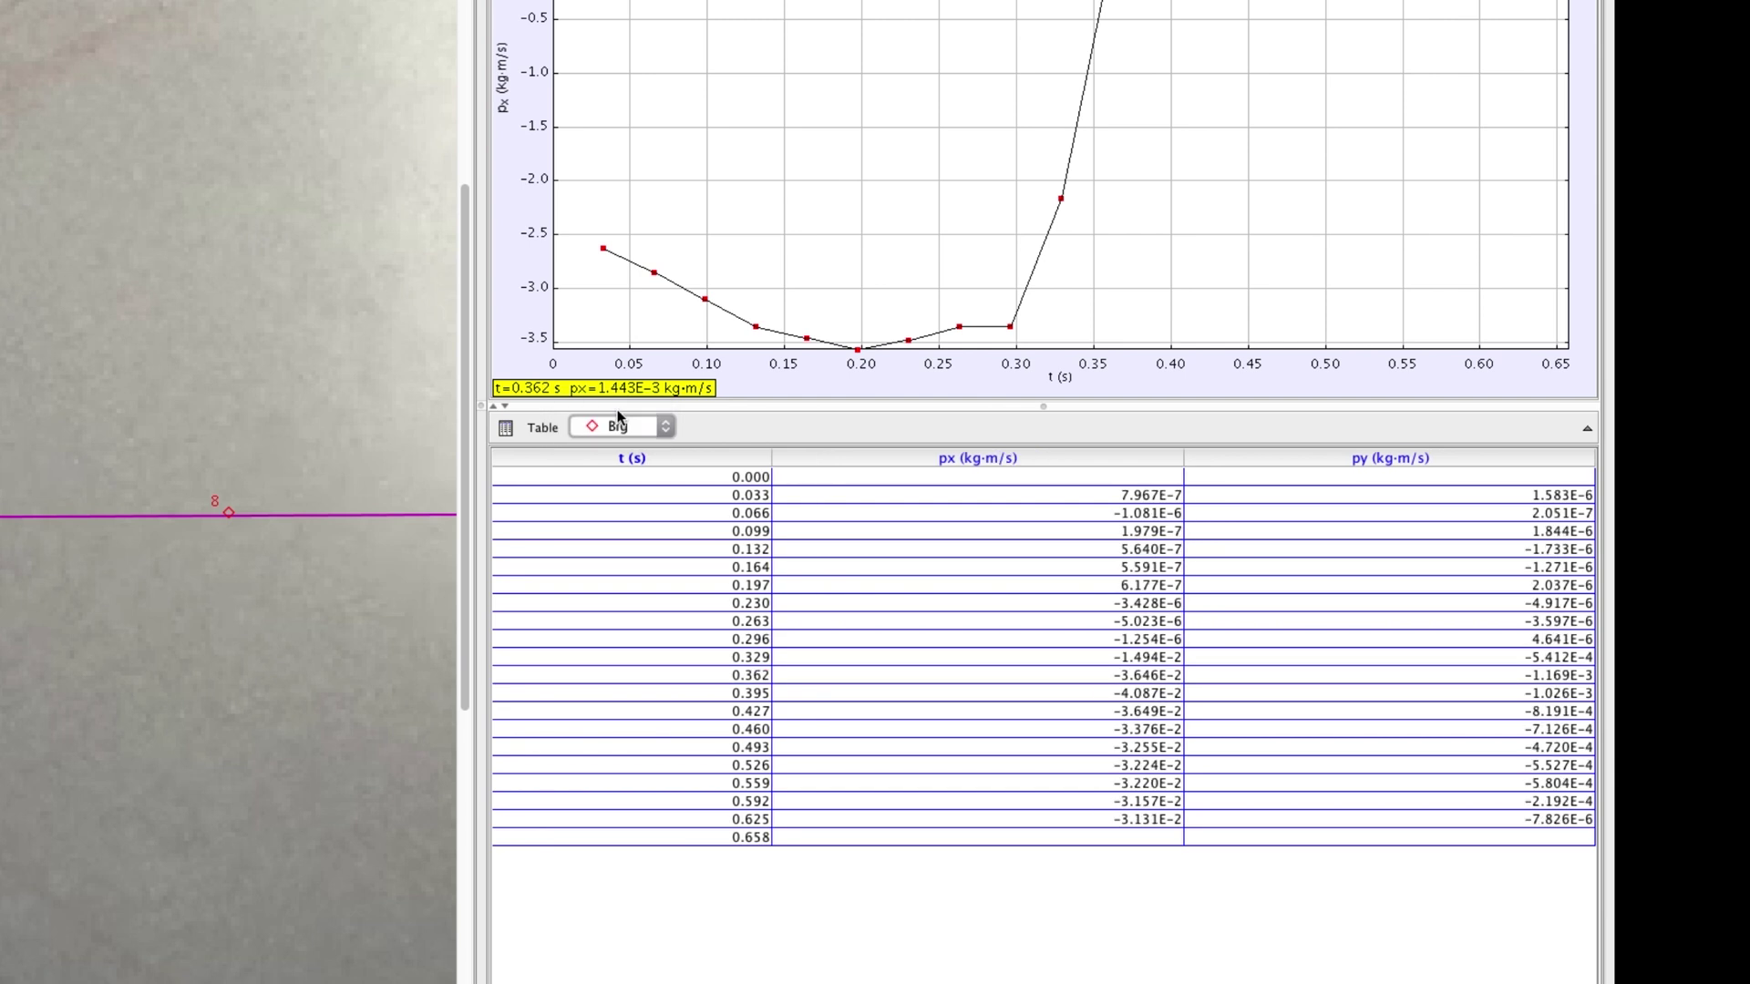
click(720, 480)
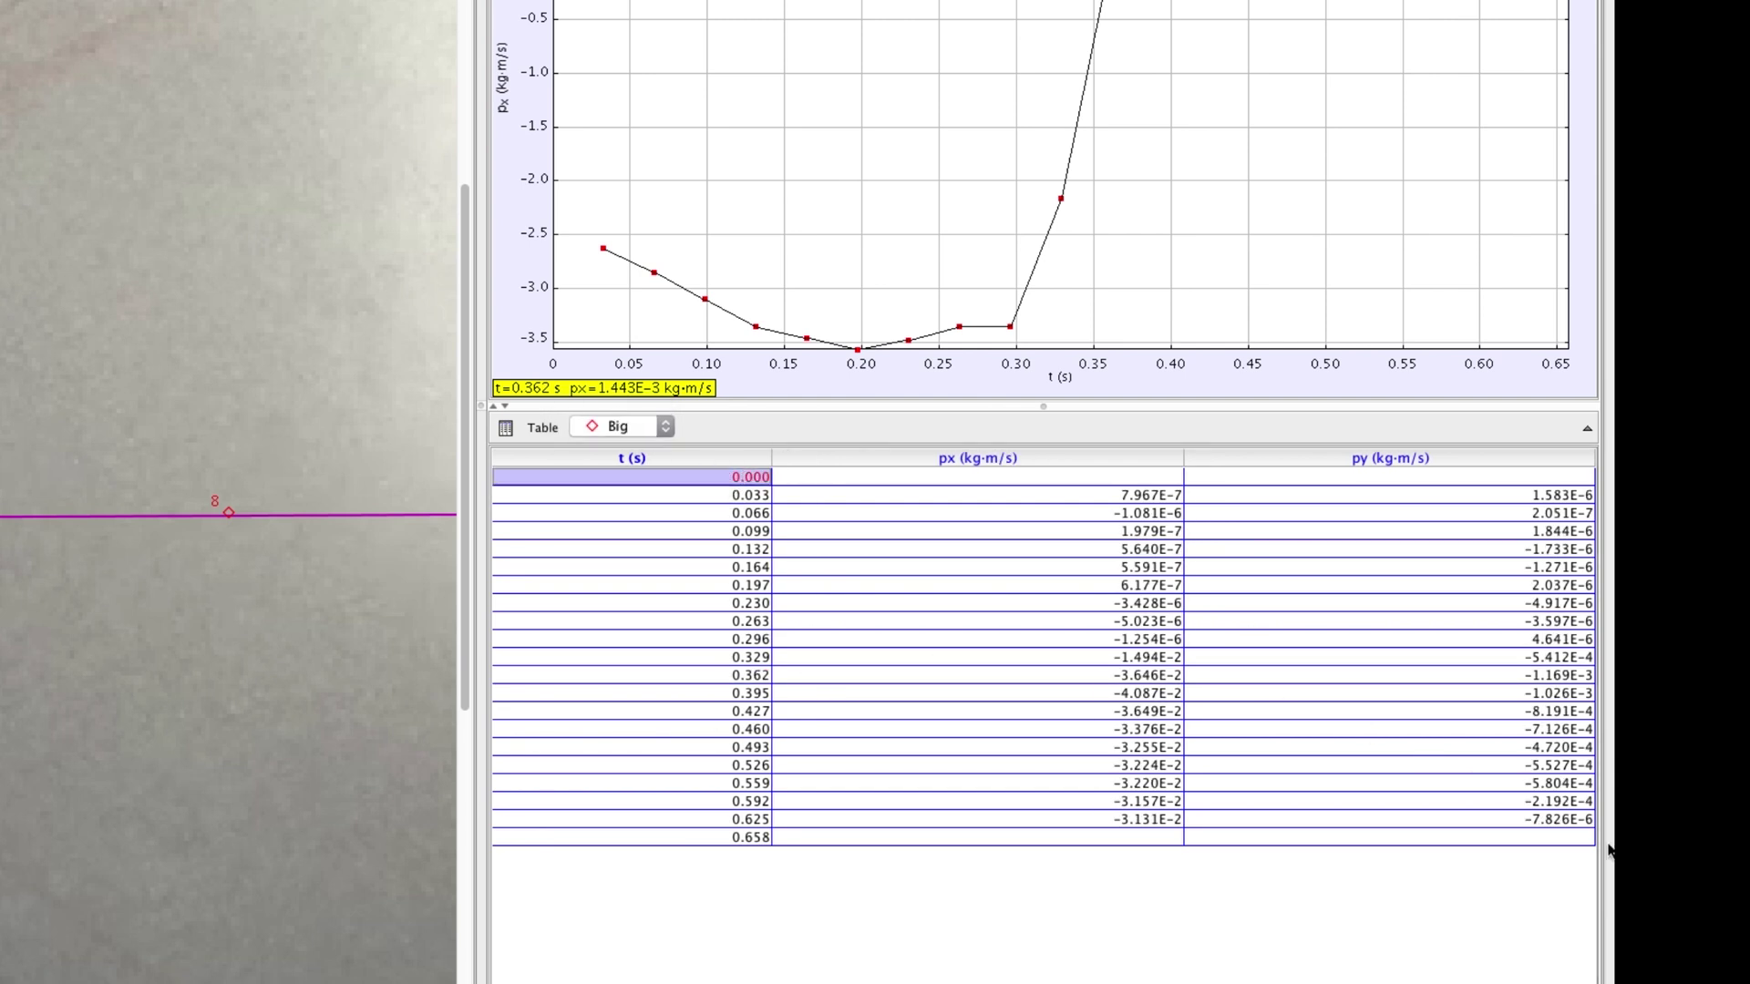
shift+click(1546, 820)
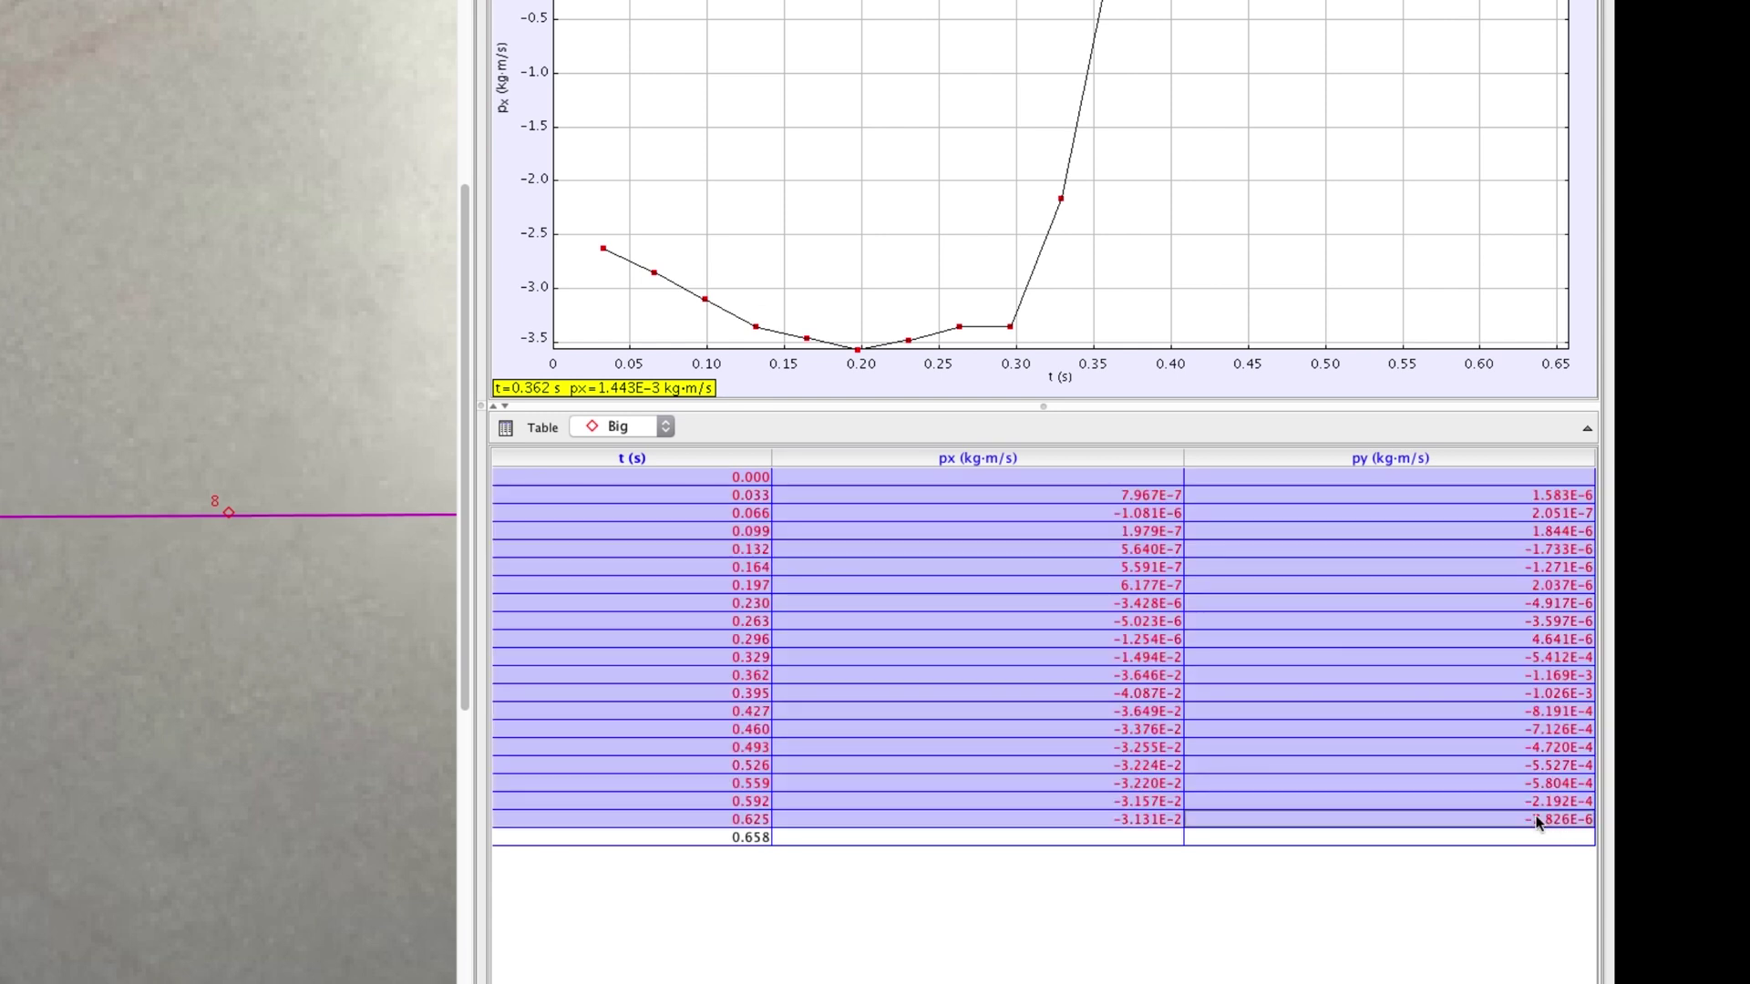
right_click(1147, 690)
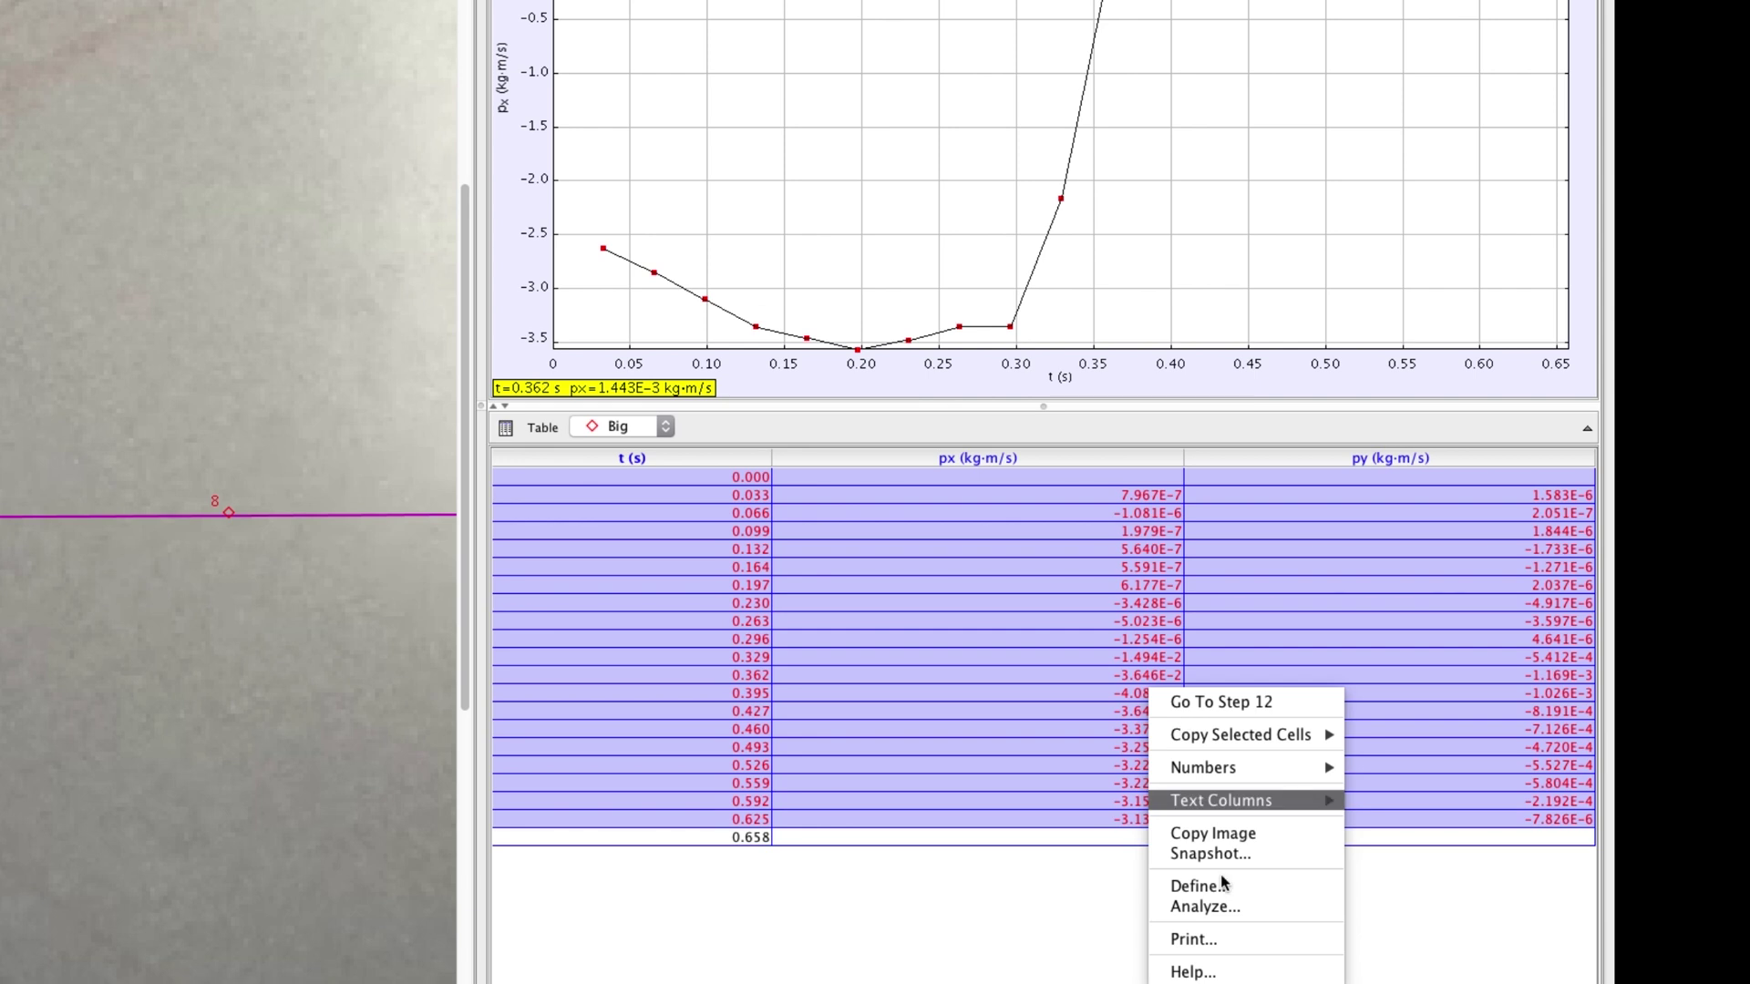
mouse_move(1289, 736)
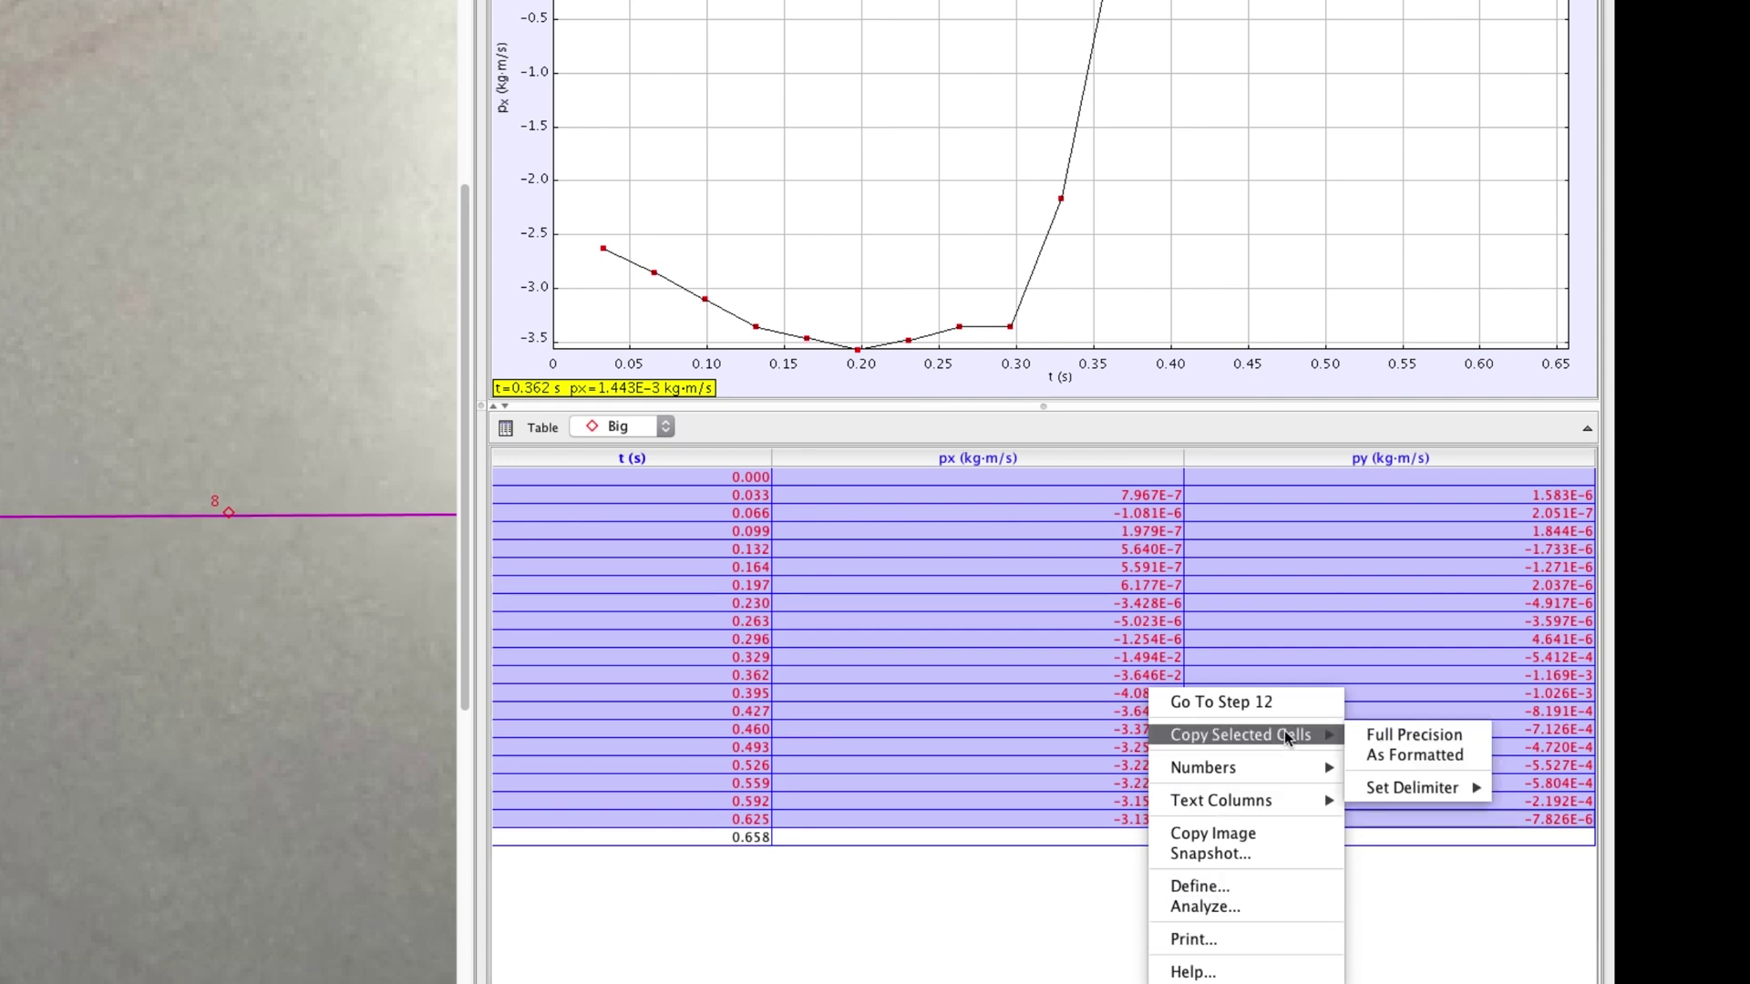
click(1418, 735)
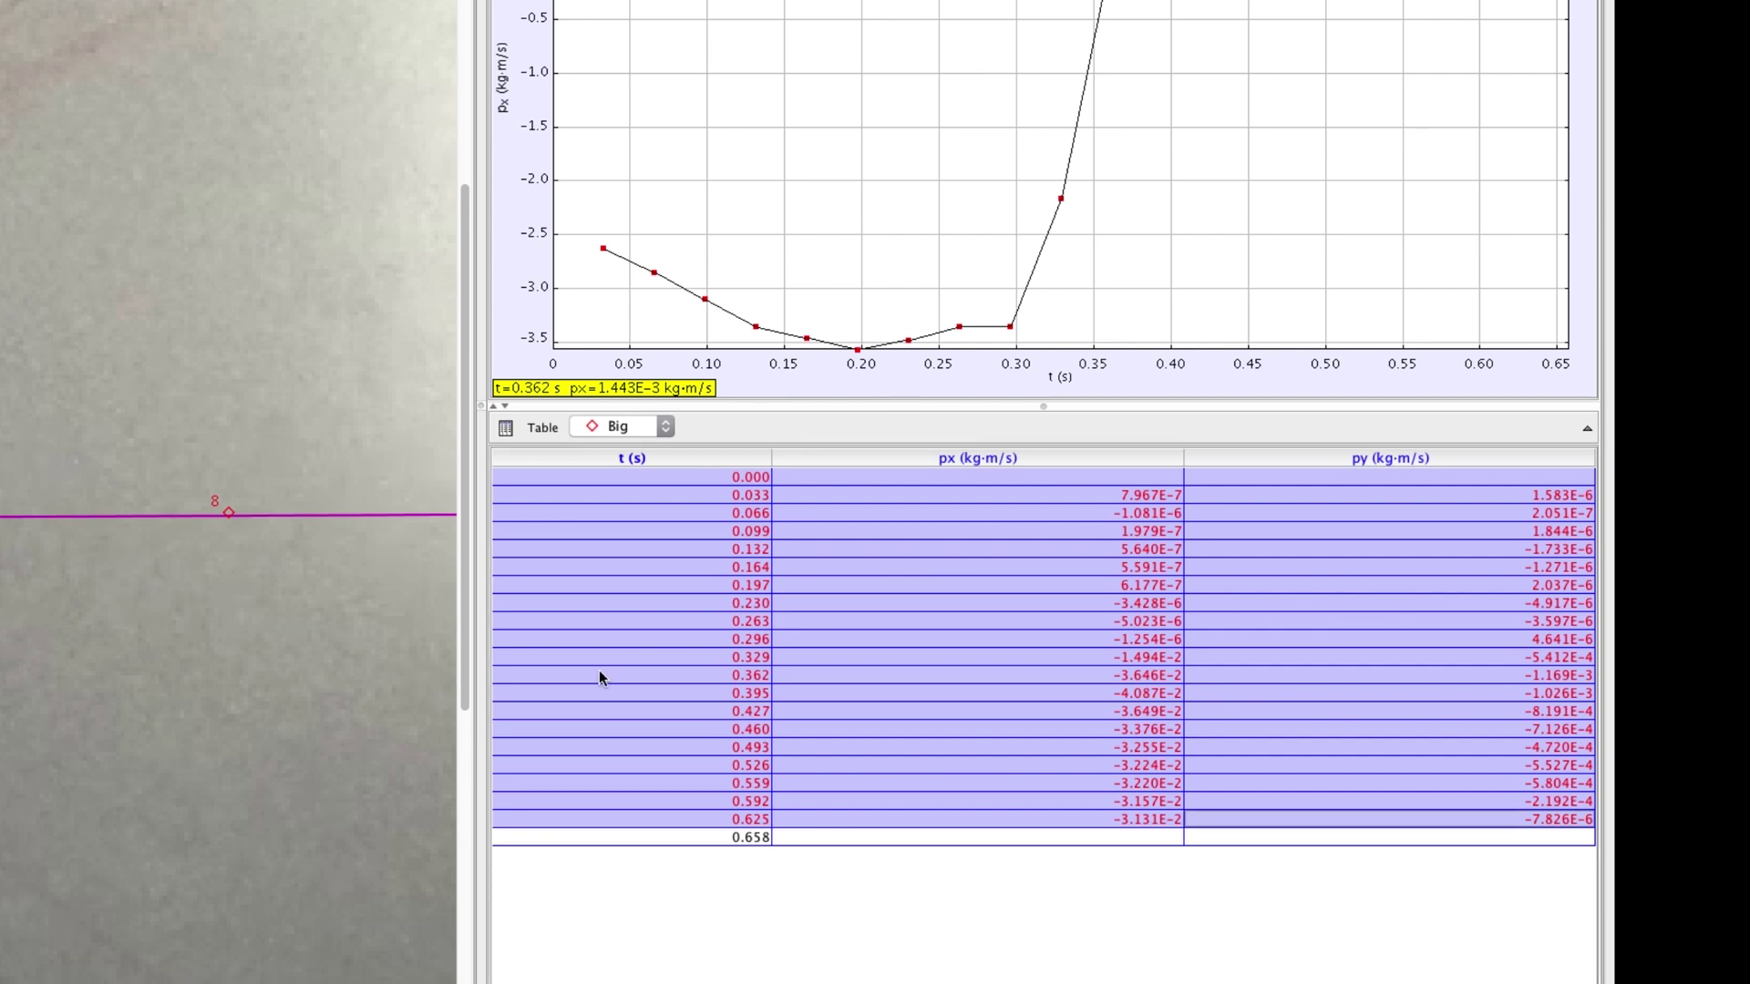
Switch to the ConservationMomemtumAnalysis spreadsheet, paste the Big data at B3 of the 98mm sheet and delete the blank row 3.
key(super+Tab)
click(132, 213)
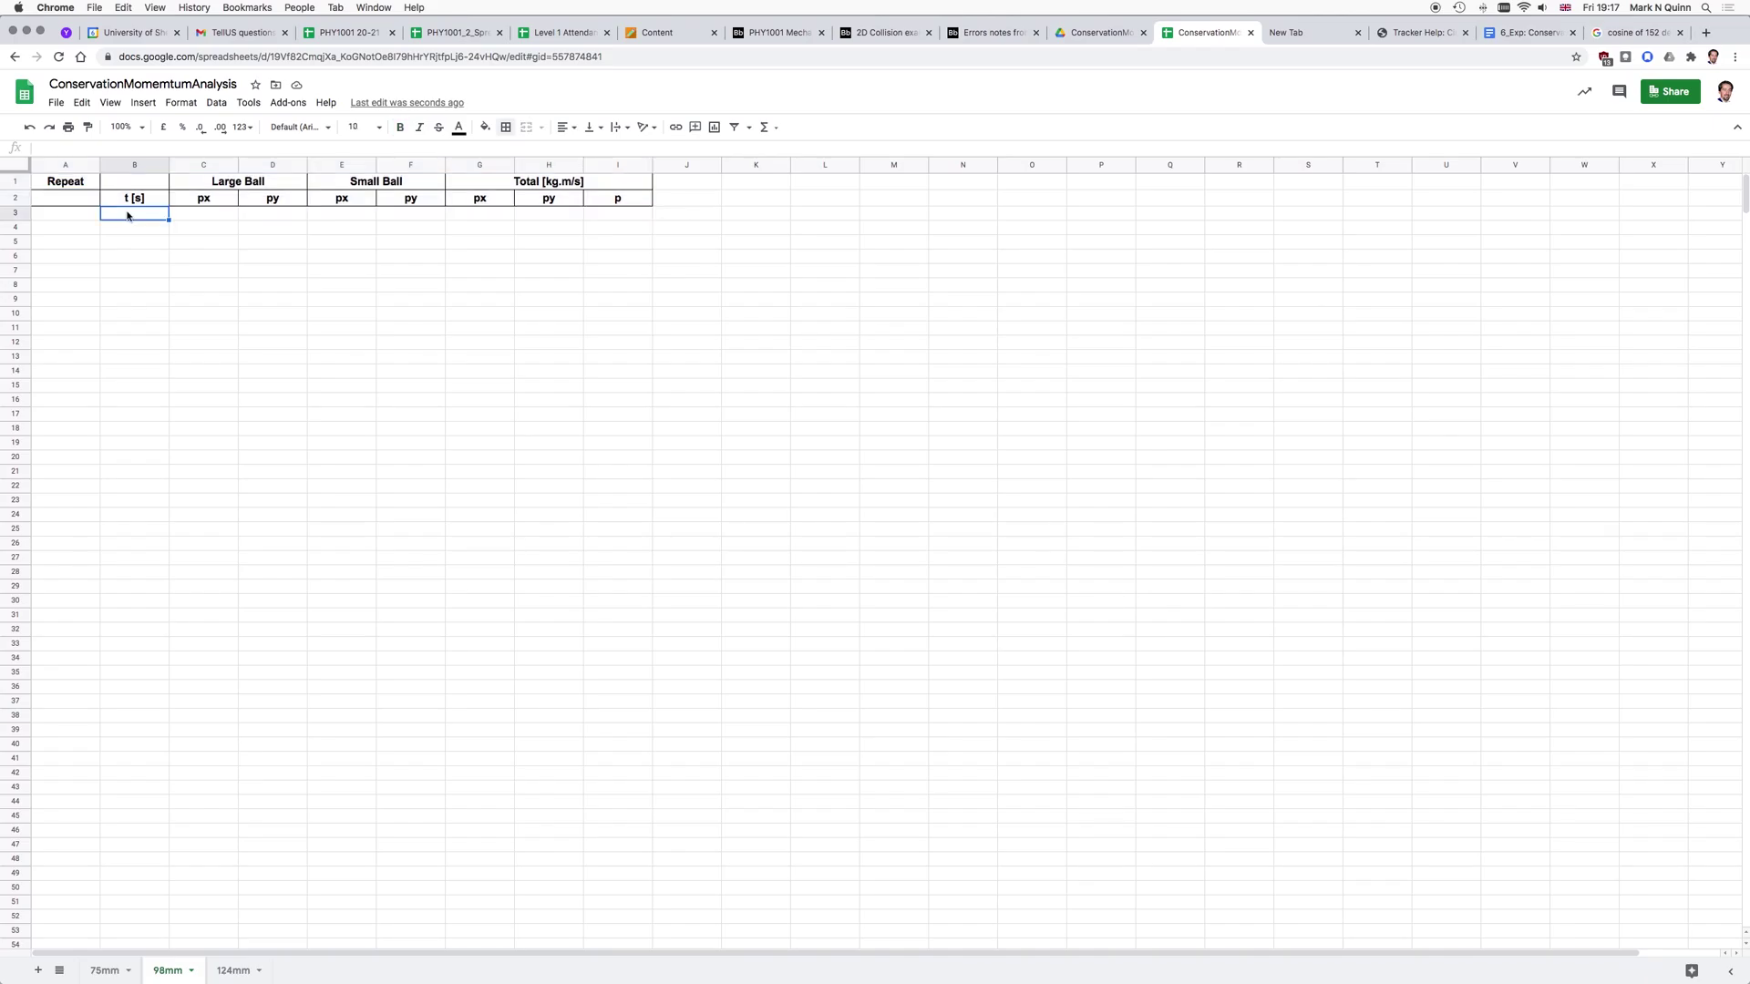
key(super+v)
click(22, 212)
right_click(22, 213)
click(82, 372)
Enter 1 as the repeat number in cell A3.
click(67, 213)
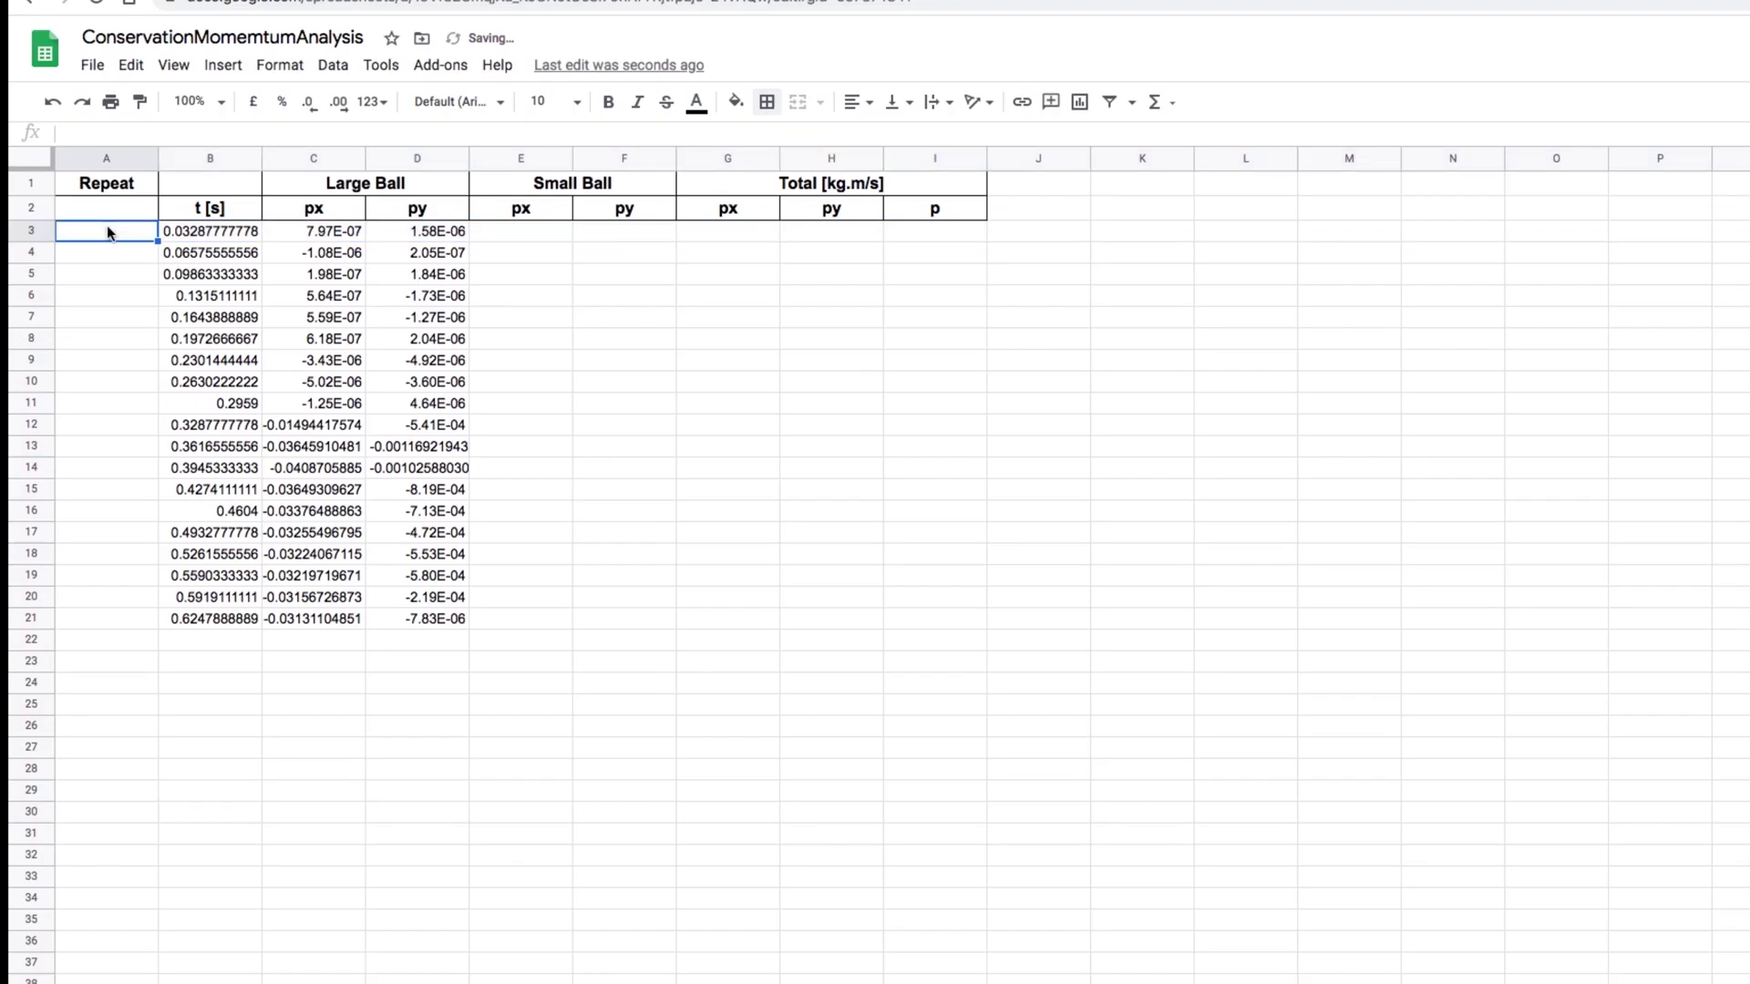
text(1)
click(726, 360)
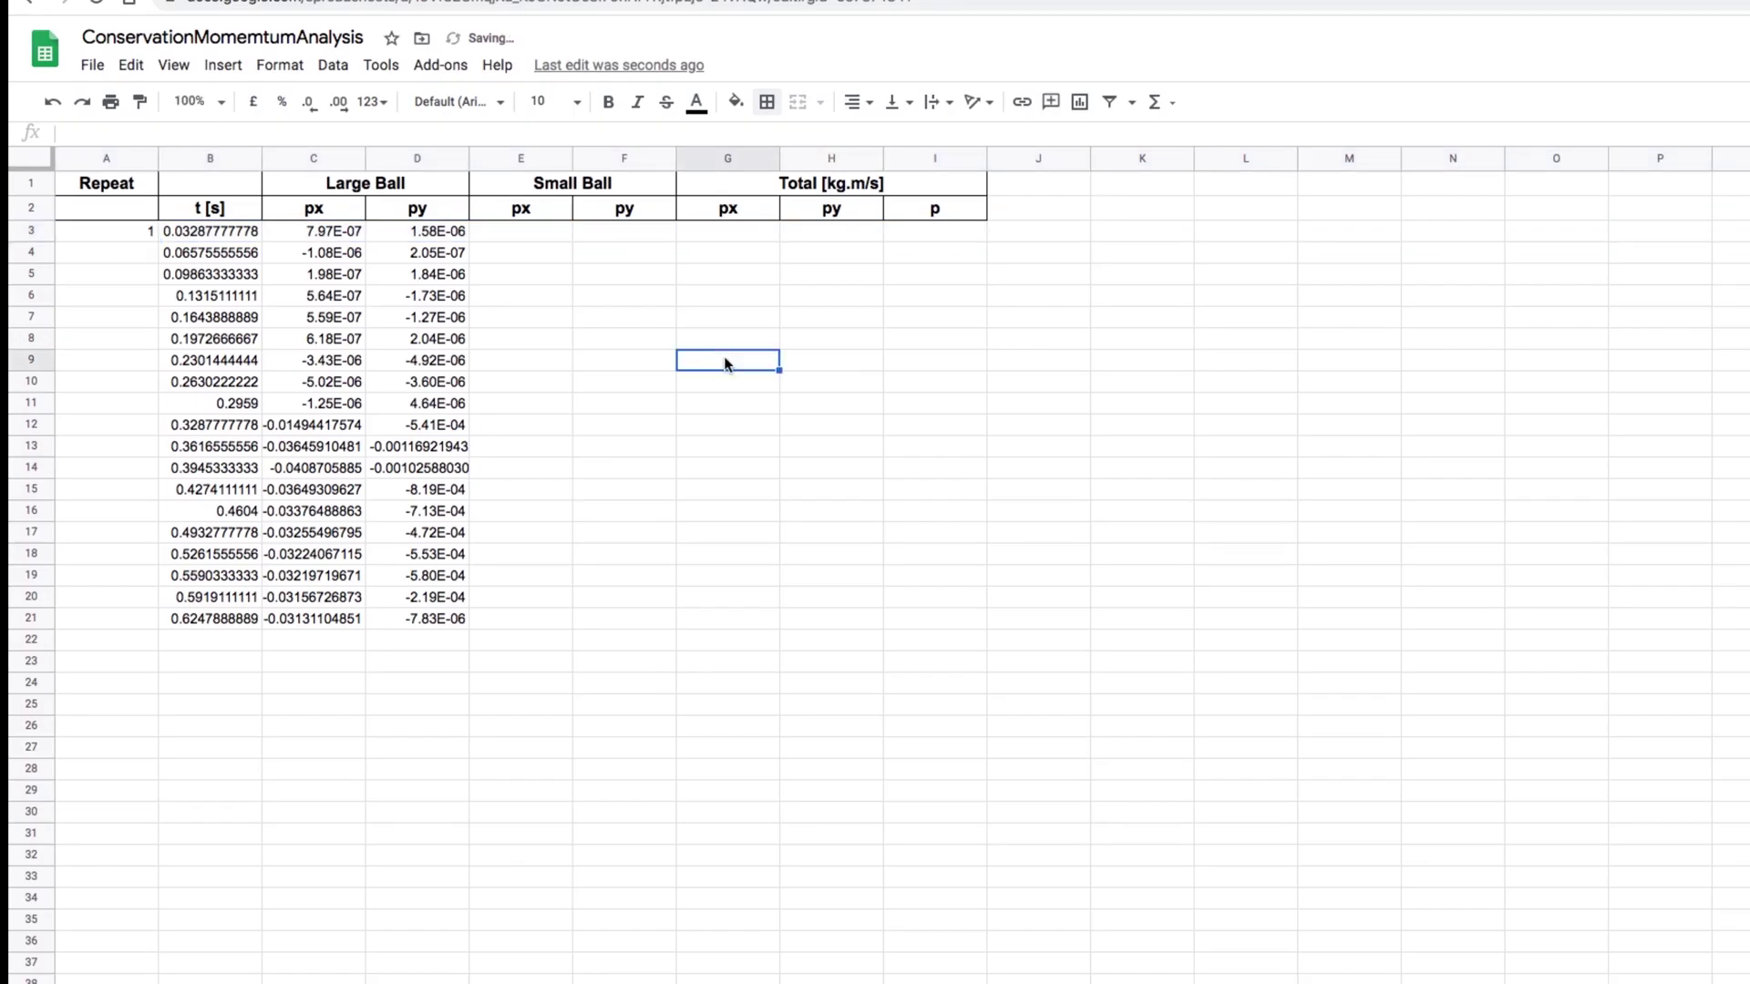
Format columns B to F with scientific number notation.
click(230, 236)
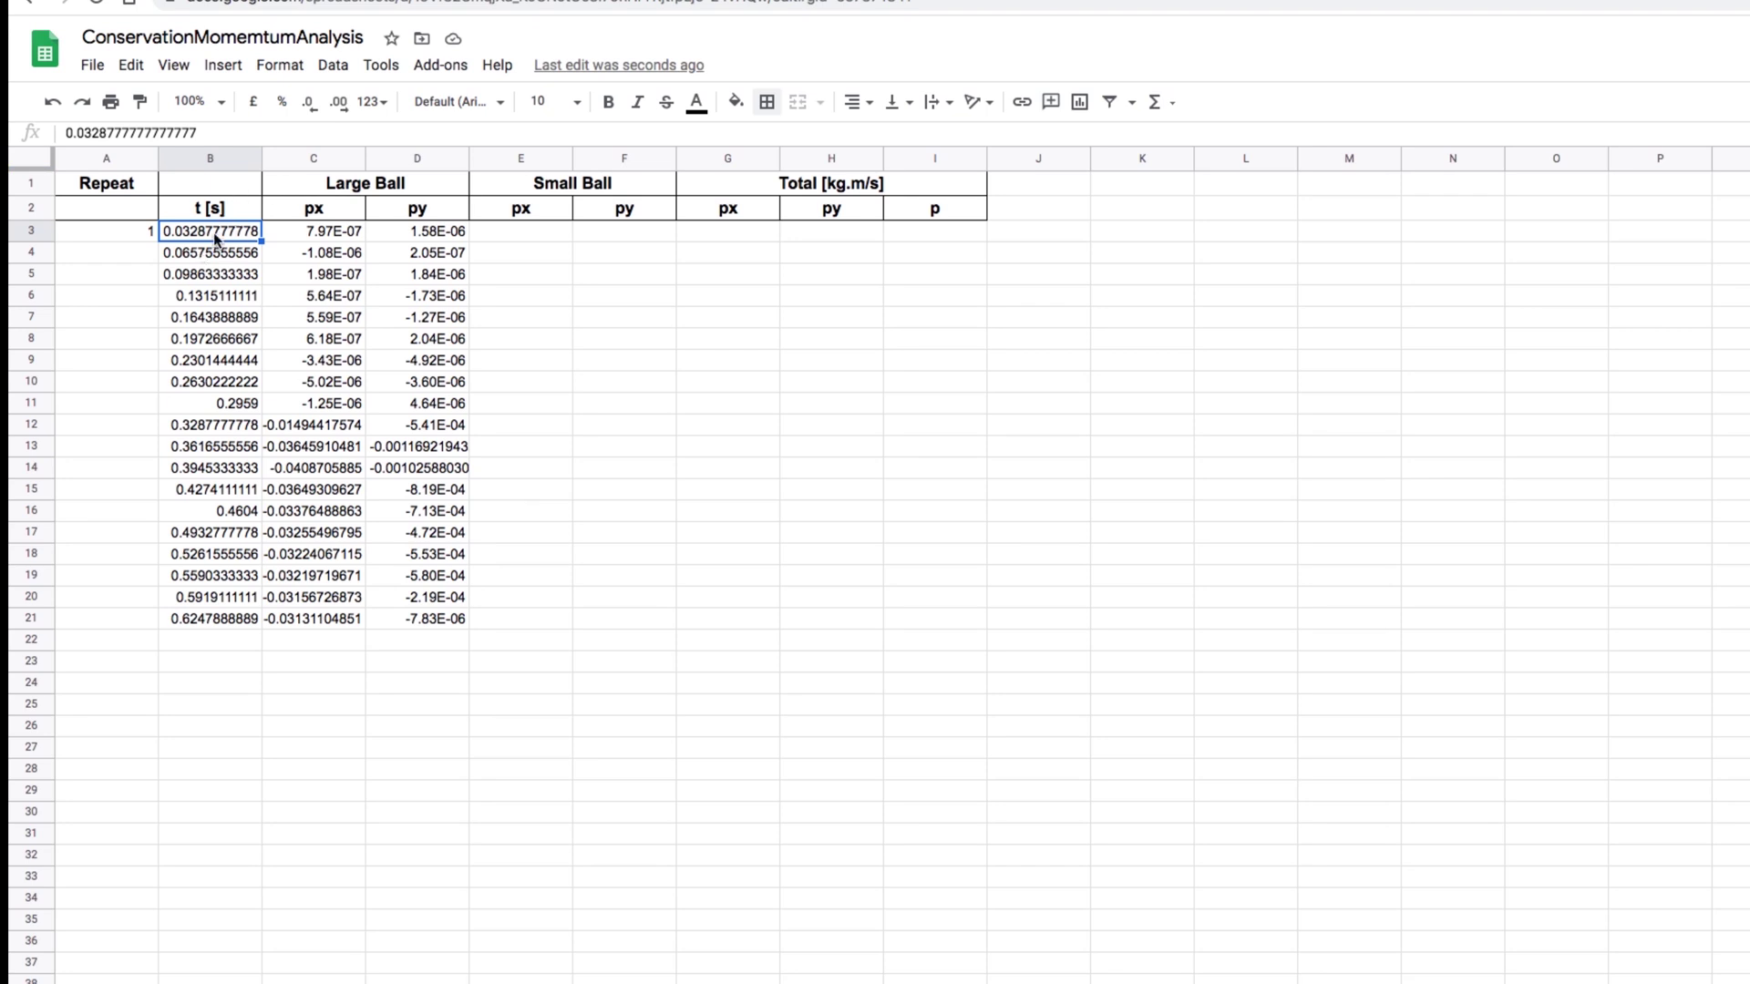
drag(208, 160, 636, 147)
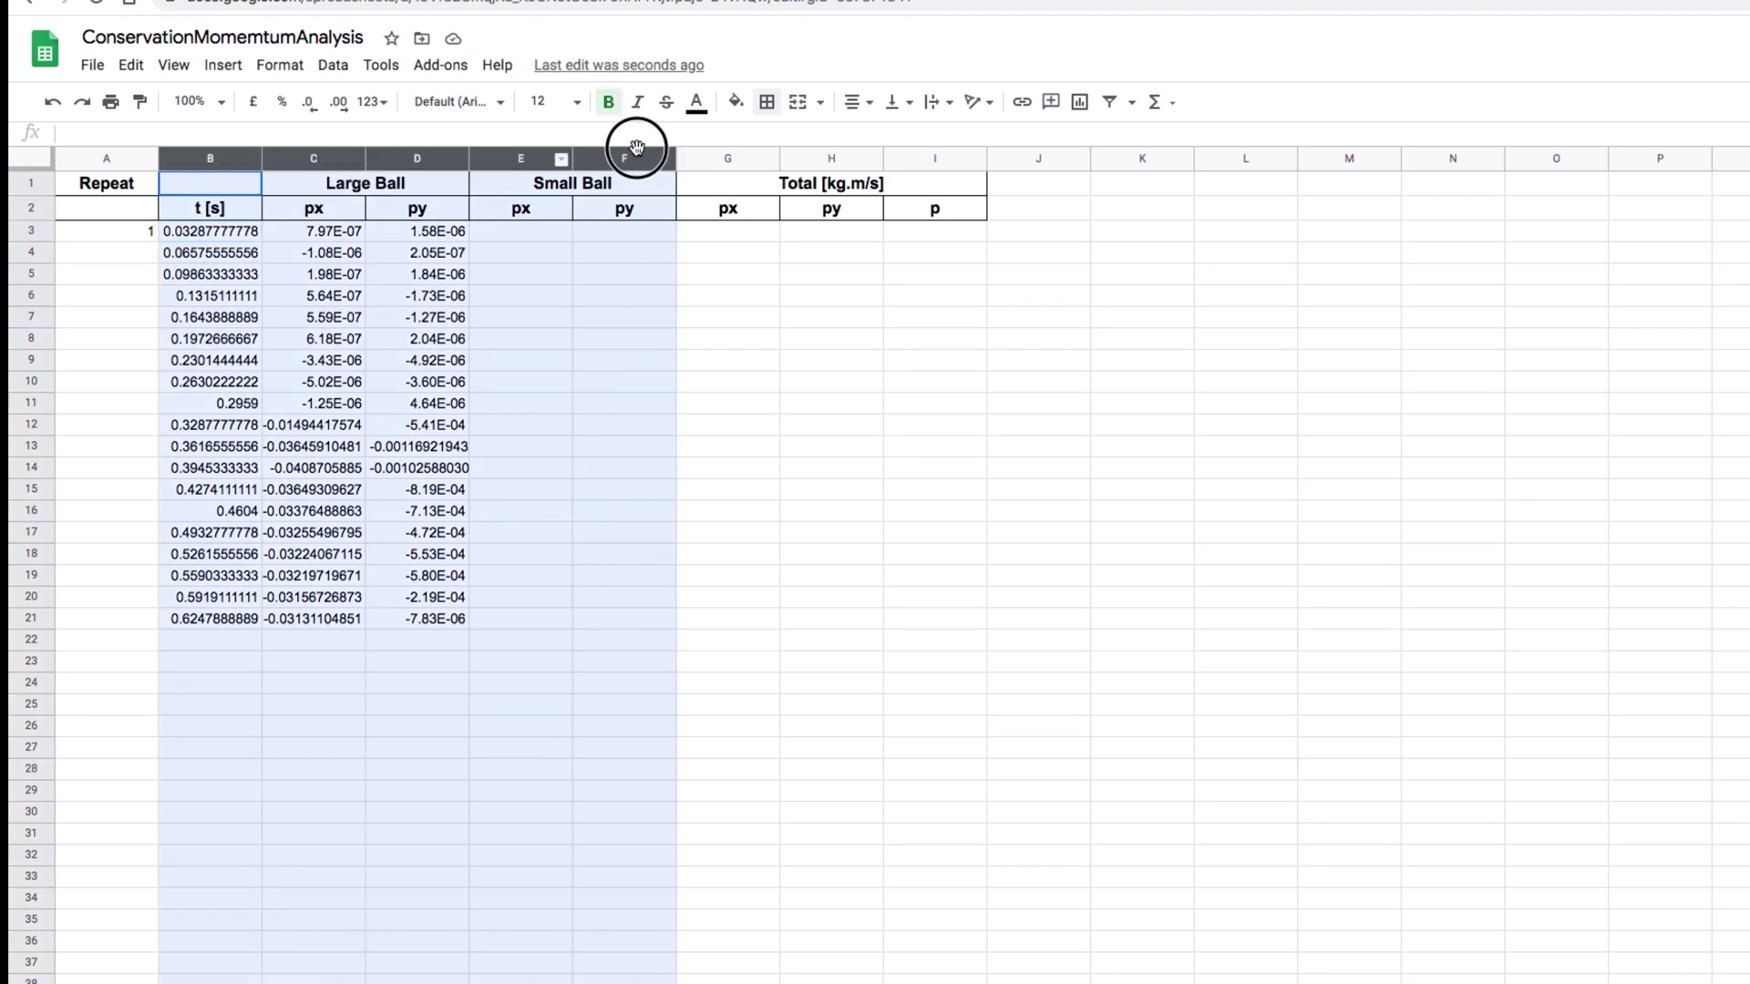
click(280, 65)
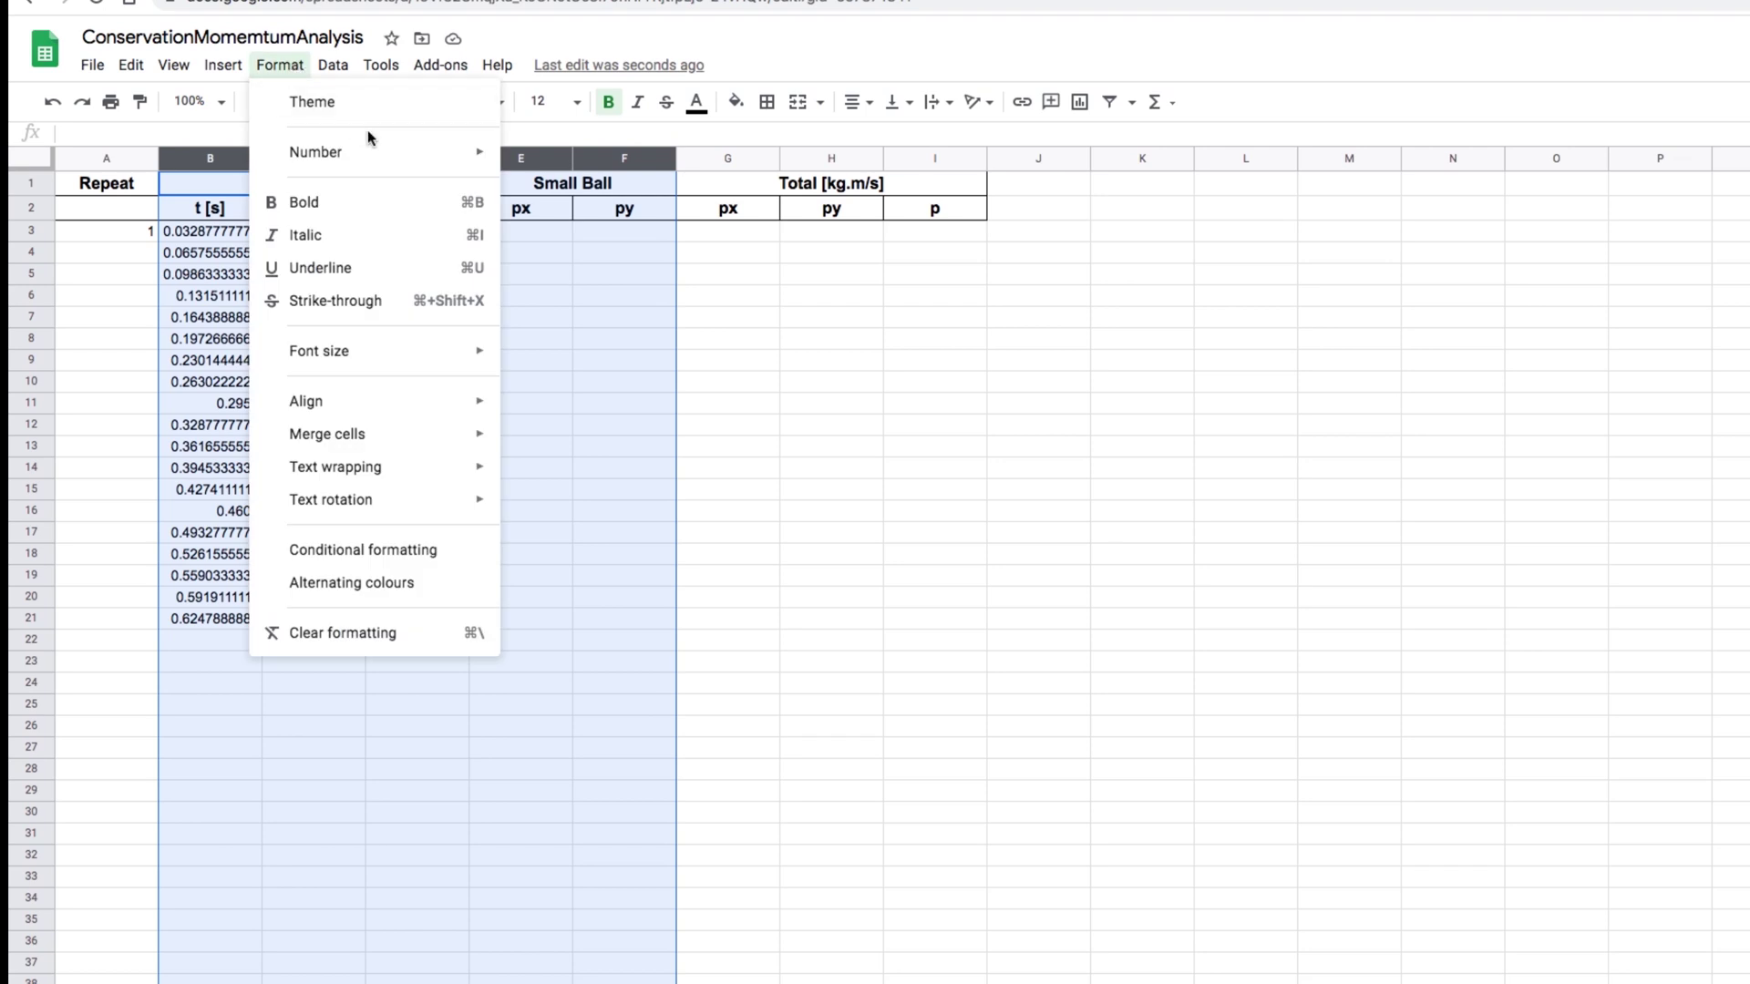
mouse_move(364, 151)
click(689, 310)
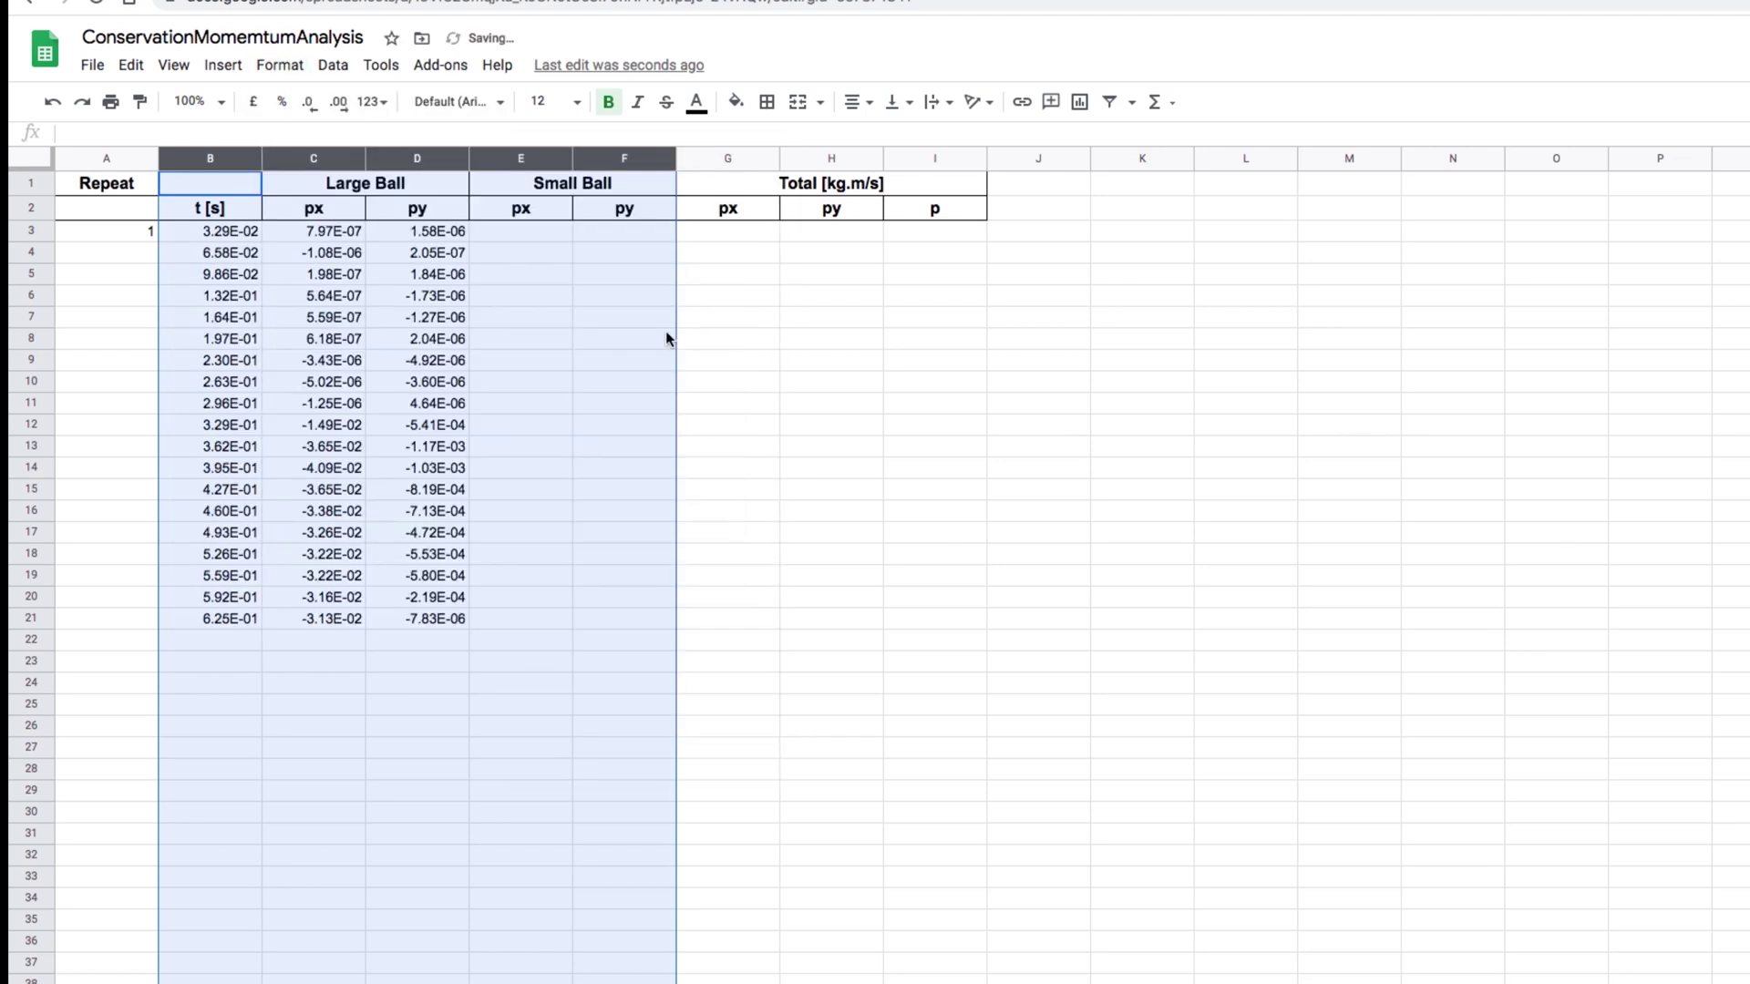
Reduce the scientific values in columns B to F to zero decimal places and set their font size to 12.
click(342, 102)
click(342, 102)
click(308, 104)
click(308, 104)
click(308, 104)
click(308, 103)
click(624, 424)
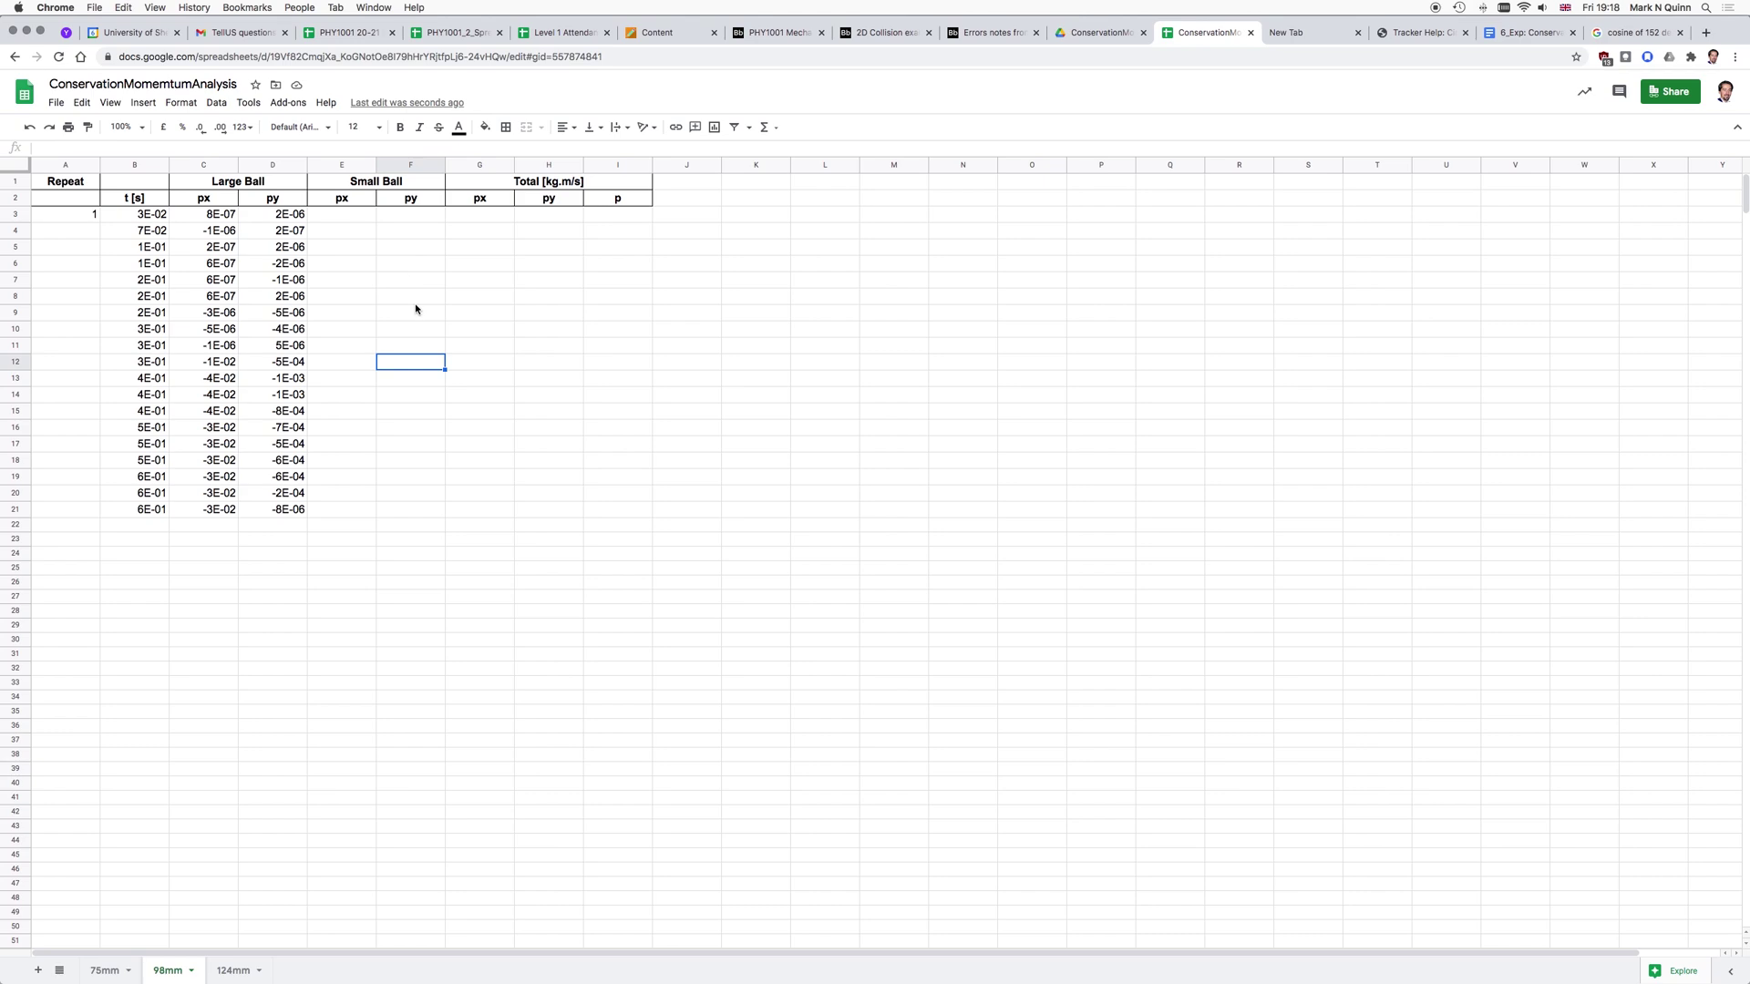
Switch back to Tracker, show the small track in the table and copy its px and py cells from 0.033 to 0.625 s.
key(super+Tab)
click(1130, 538)
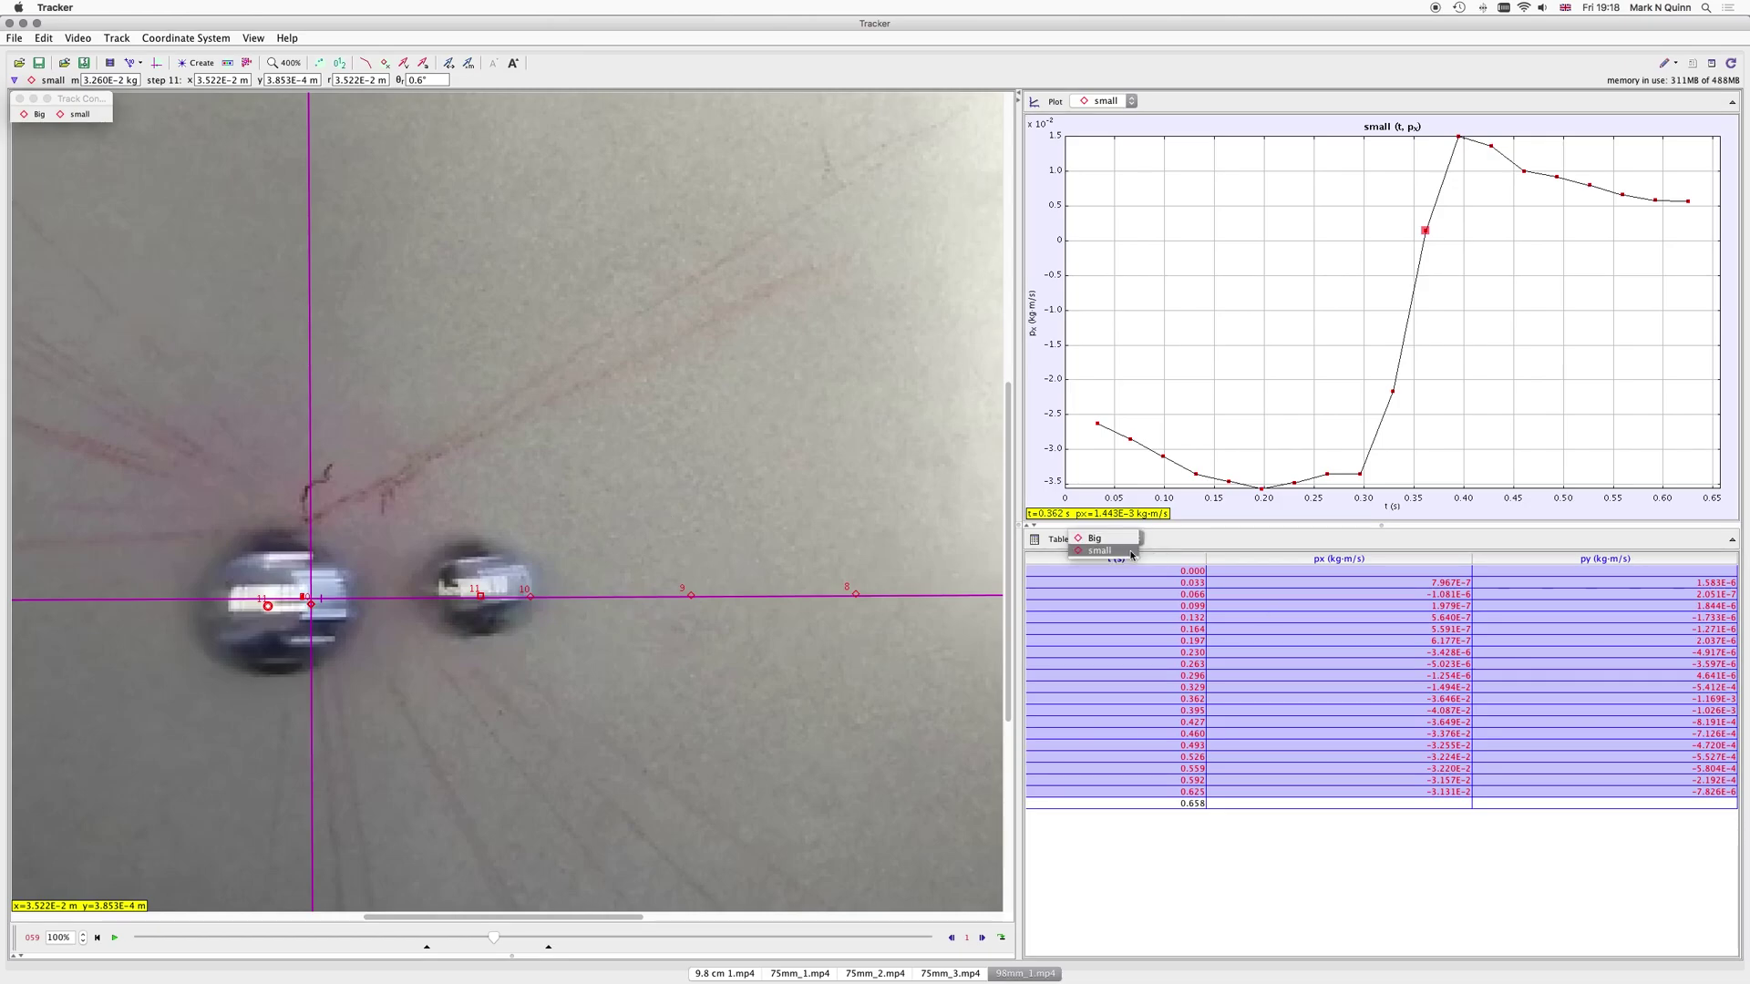
click(1130, 552)
click(1529, 583)
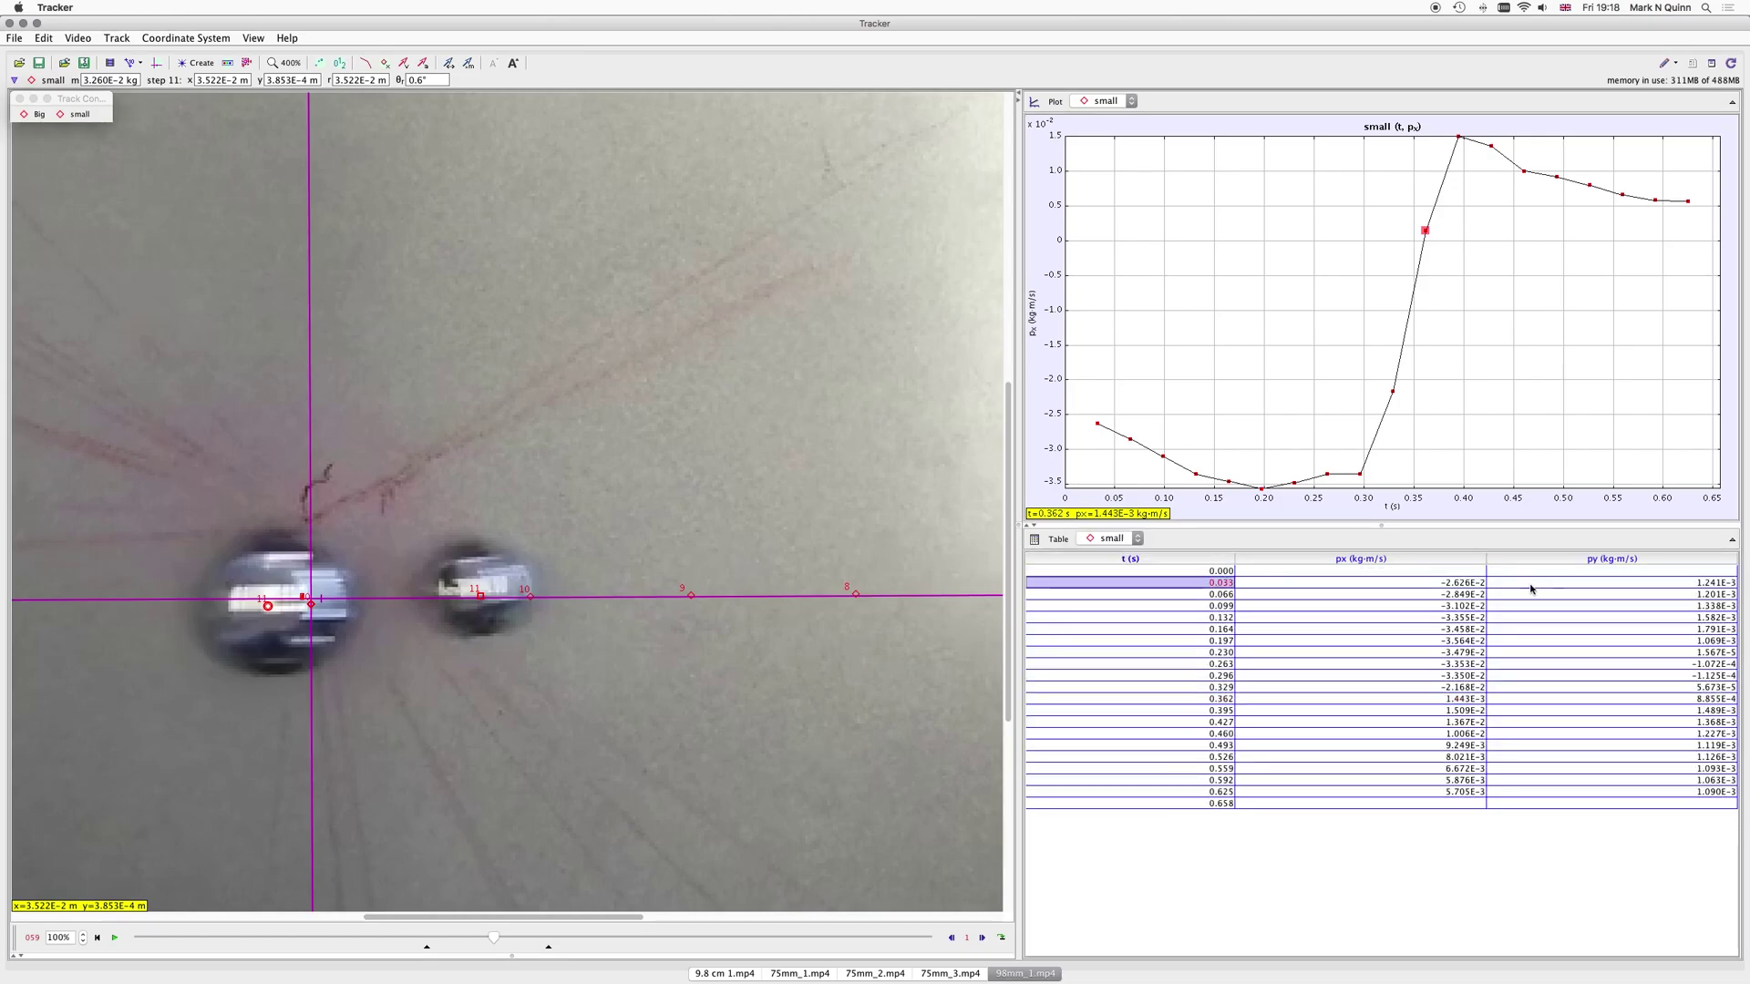
shift+click(1719, 805)
click(1433, 583)
shift+click(1711, 795)
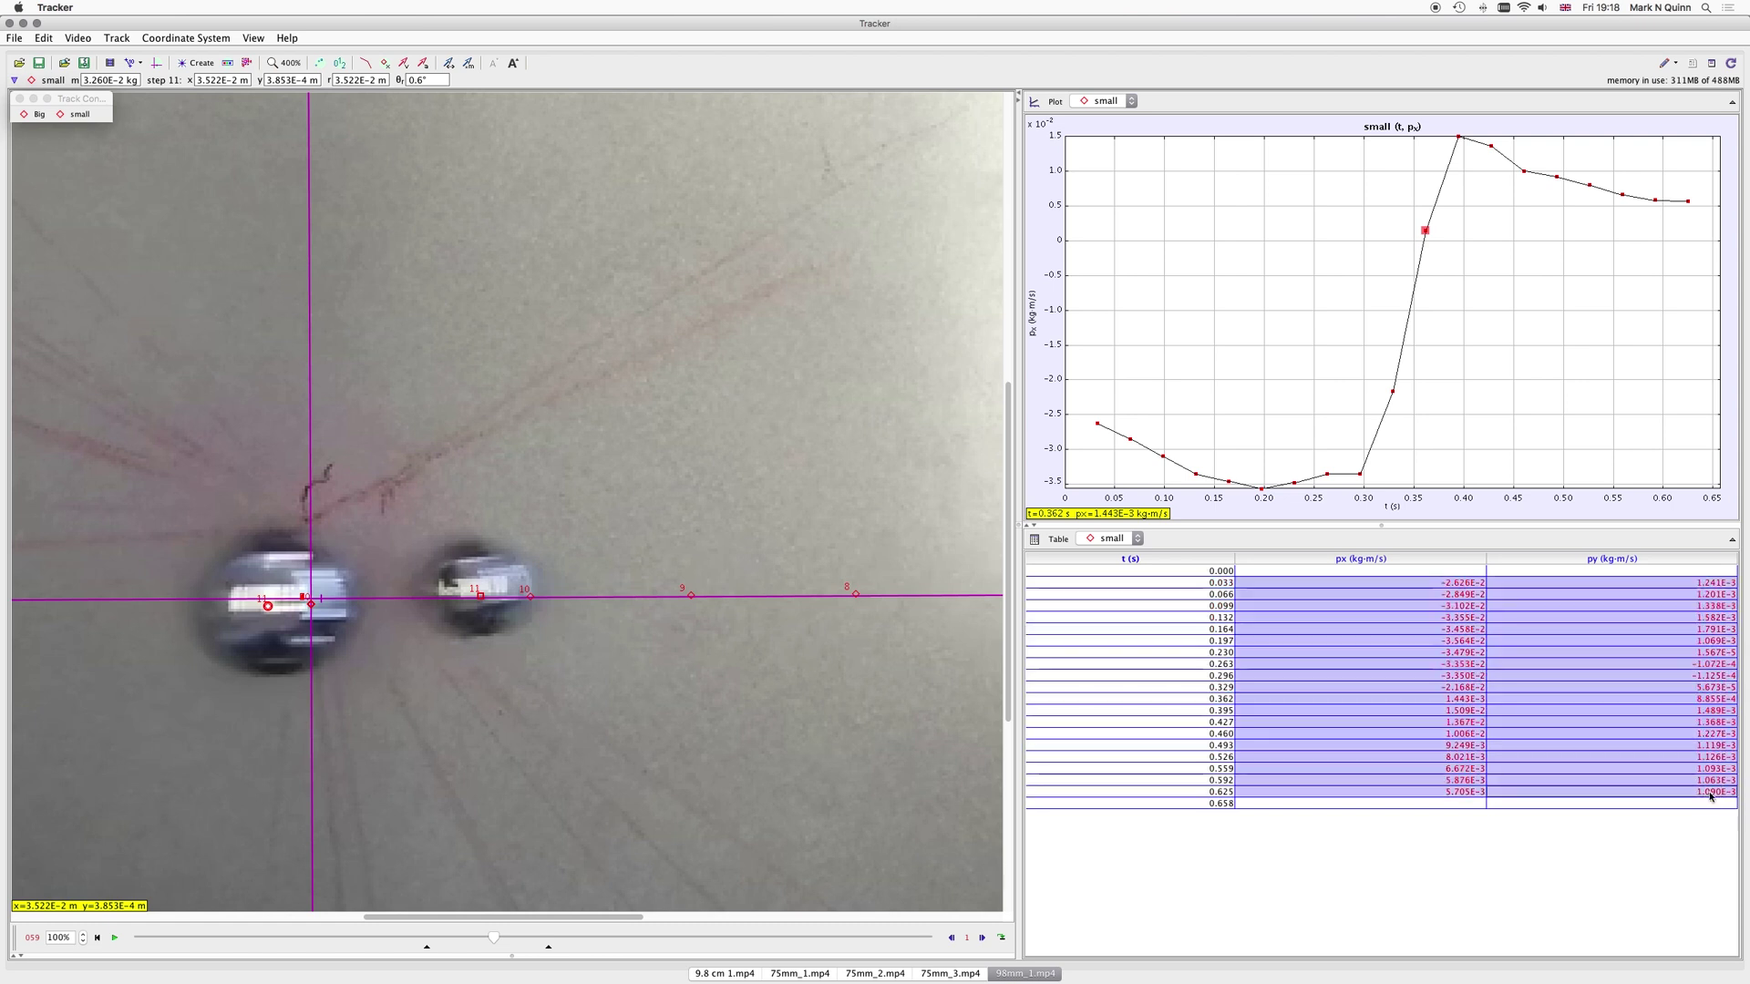
key(super+c)
Switch to the spreadsheet, paste the data into the Small Ball px and py columns from E3, and set the data cells' font size to 12.
key(super+Tab)
click(354, 215)
key(super+v)
click(718, 431)
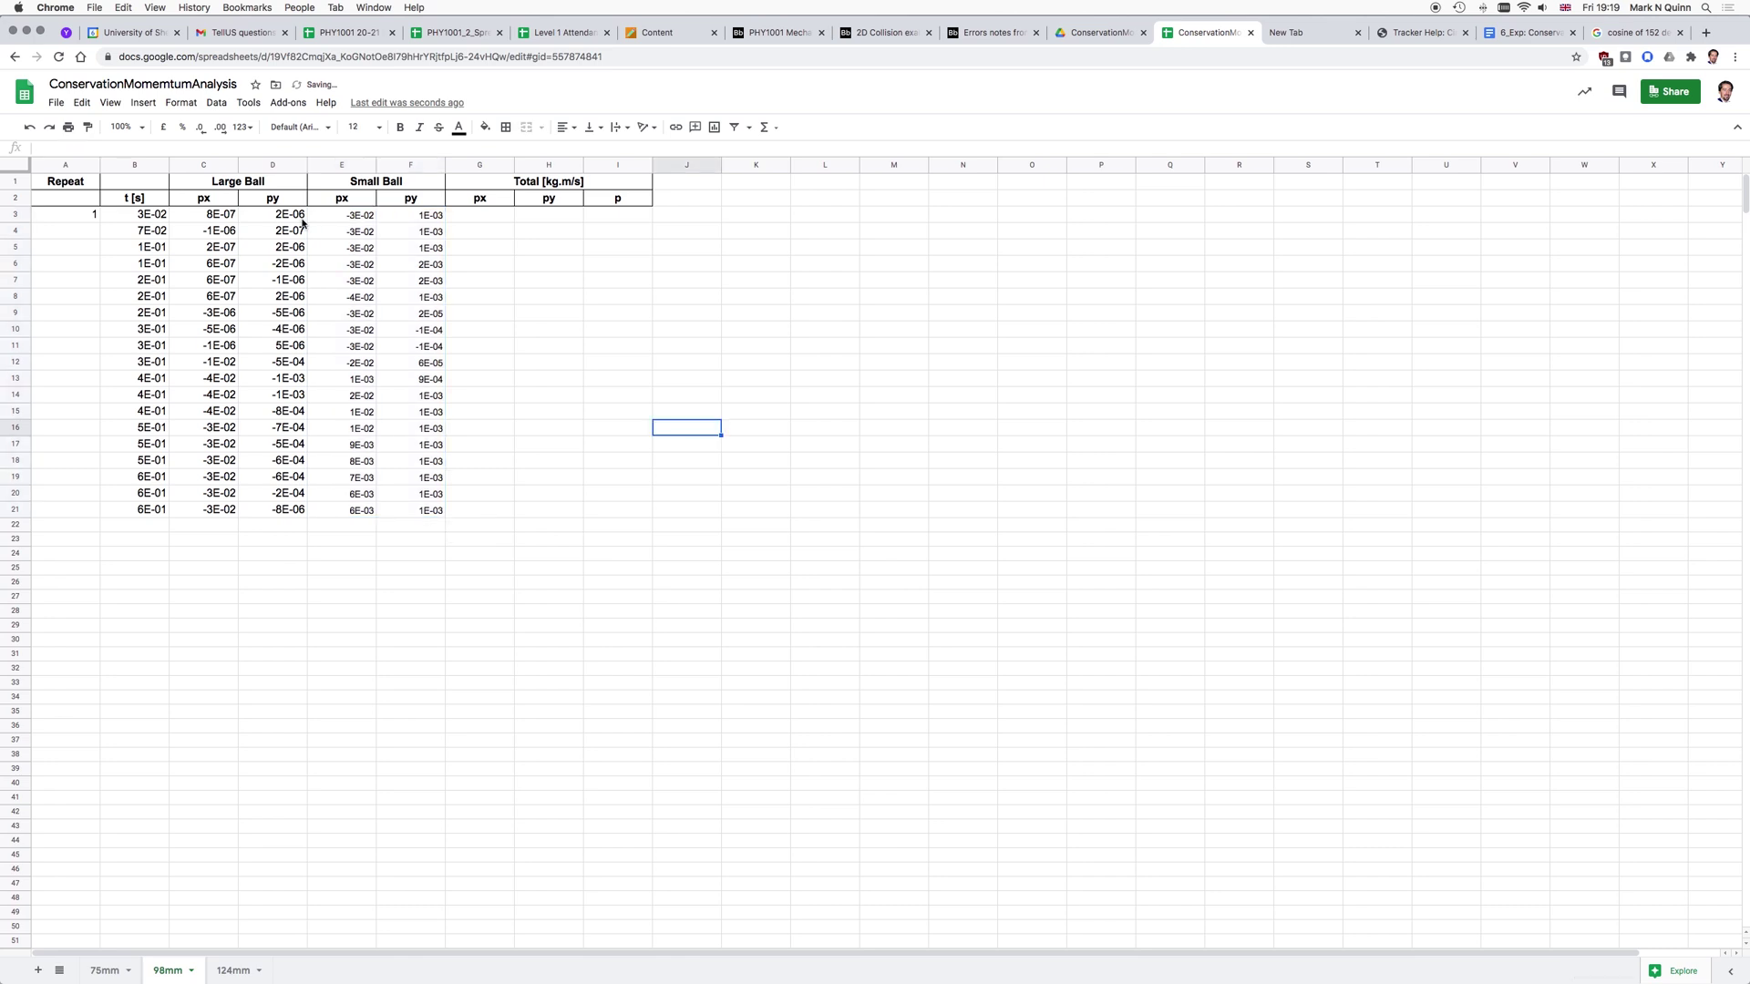
click(153, 217)
shift+click(620, 878)
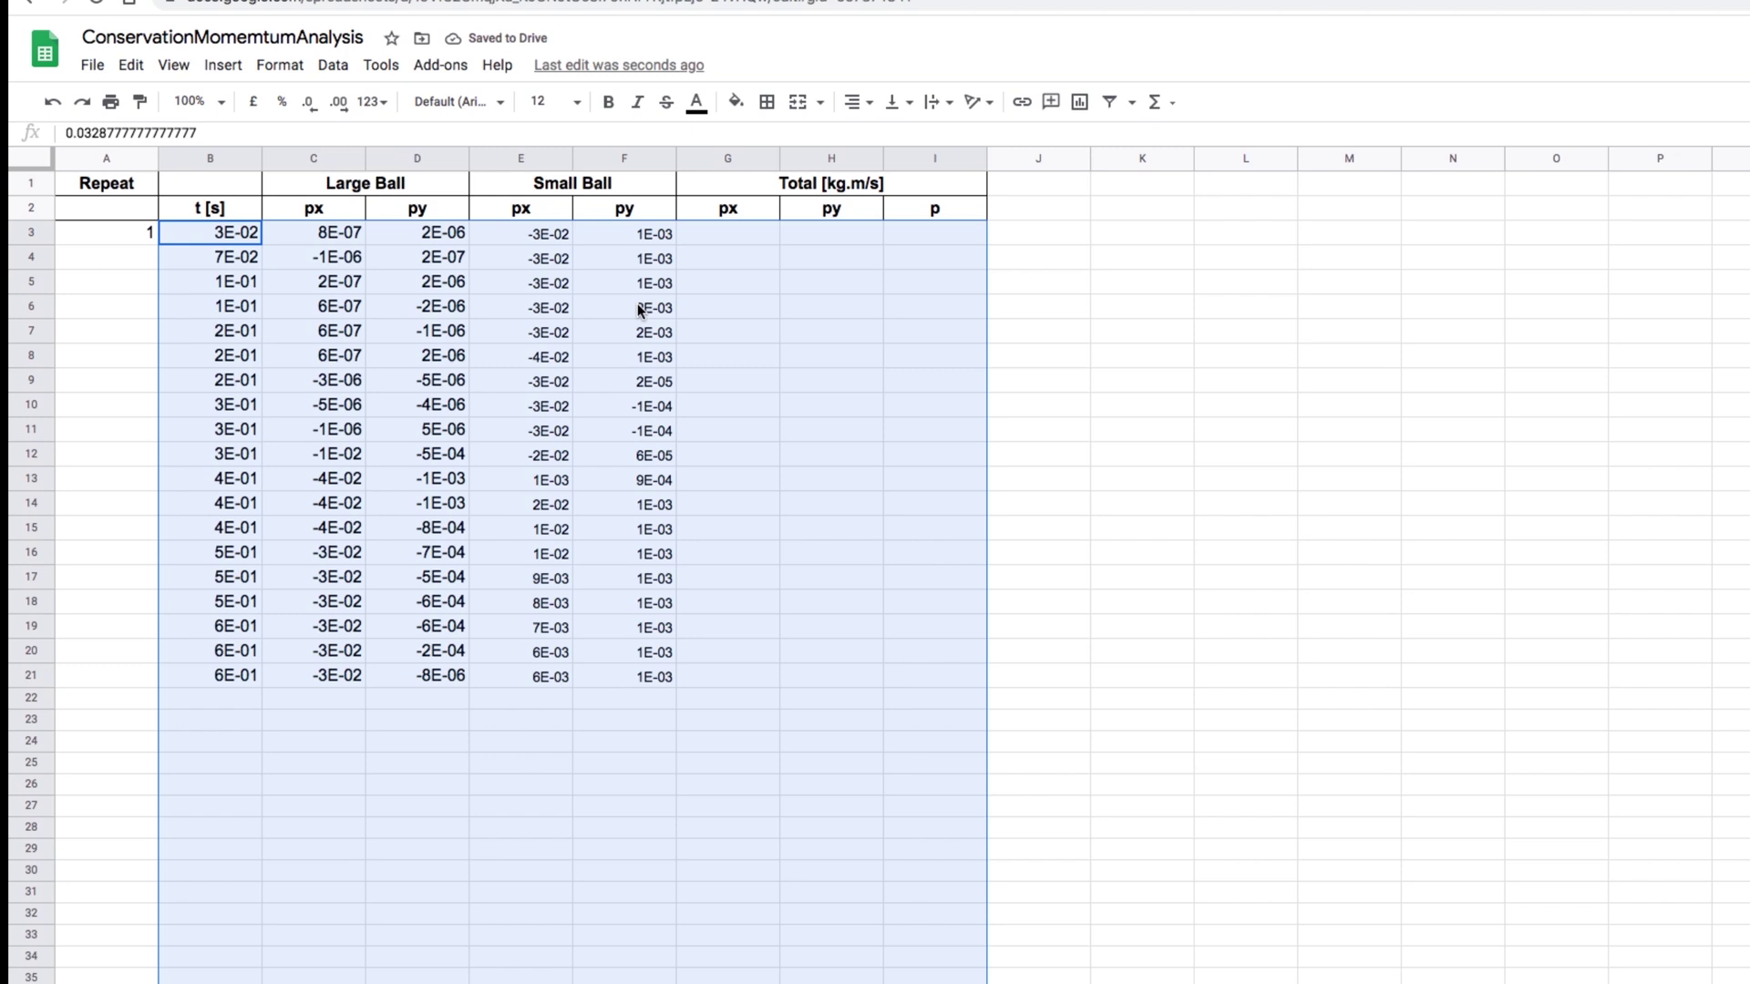
Enter the total px formula =C3+E3 in cell G3.
click(738, 239)
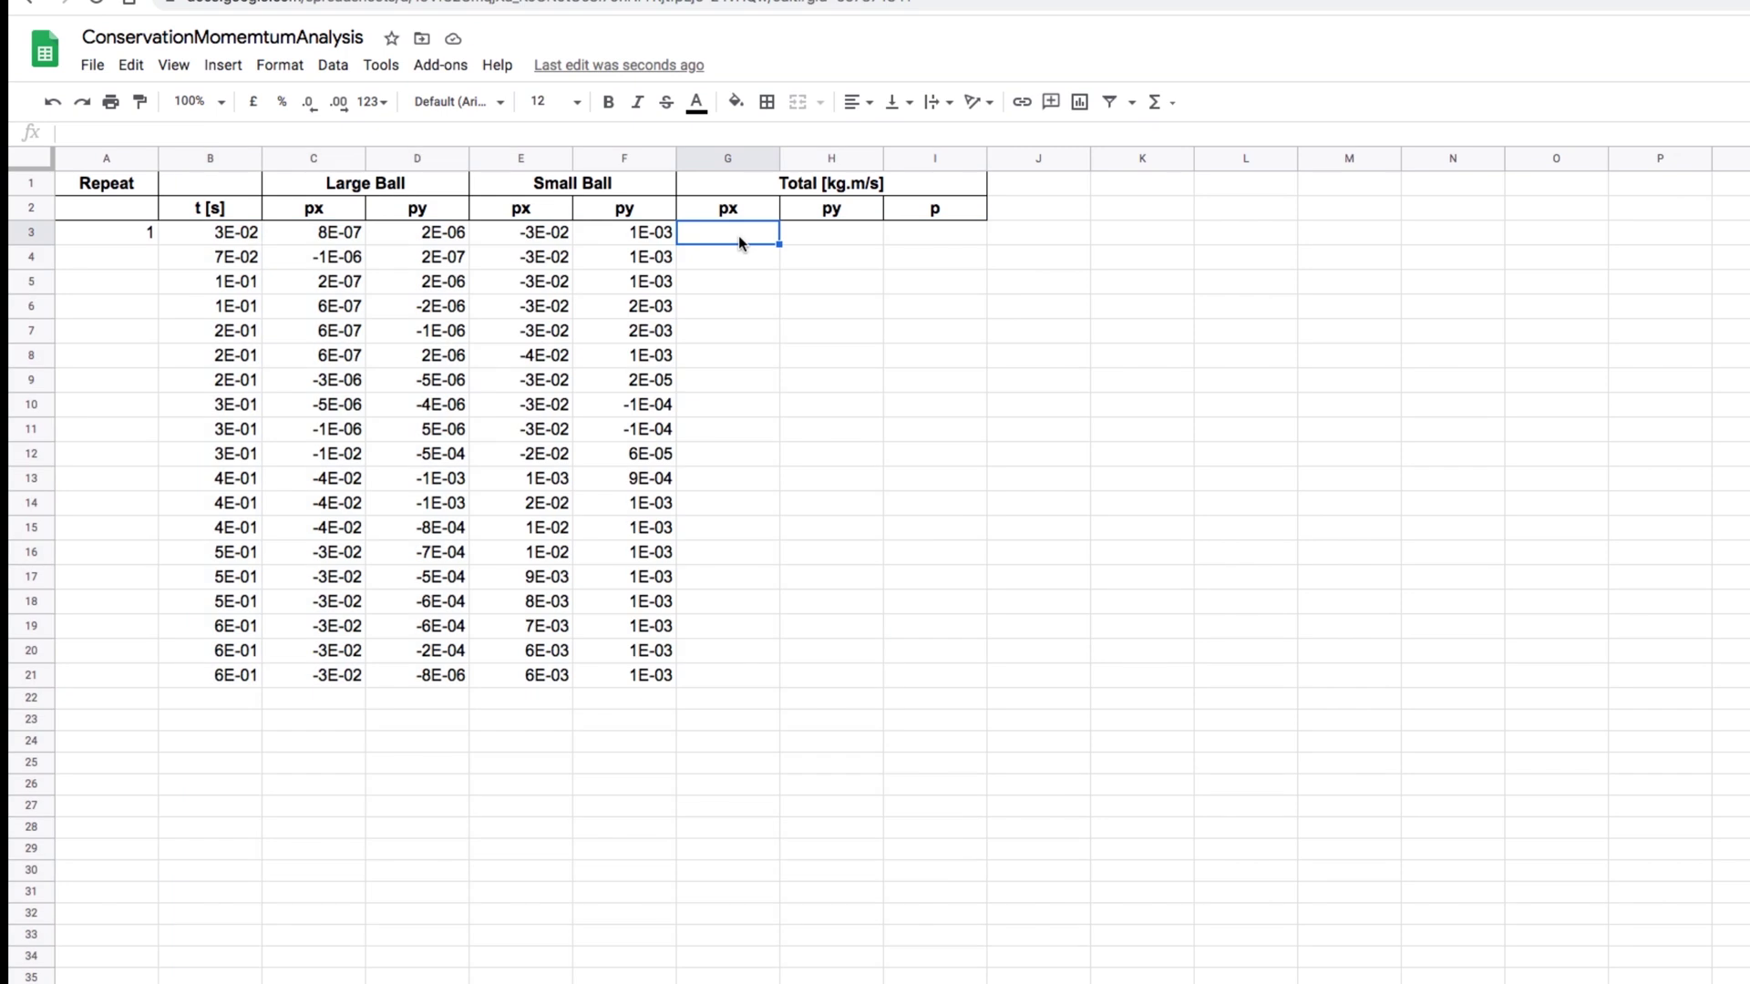
text(=)
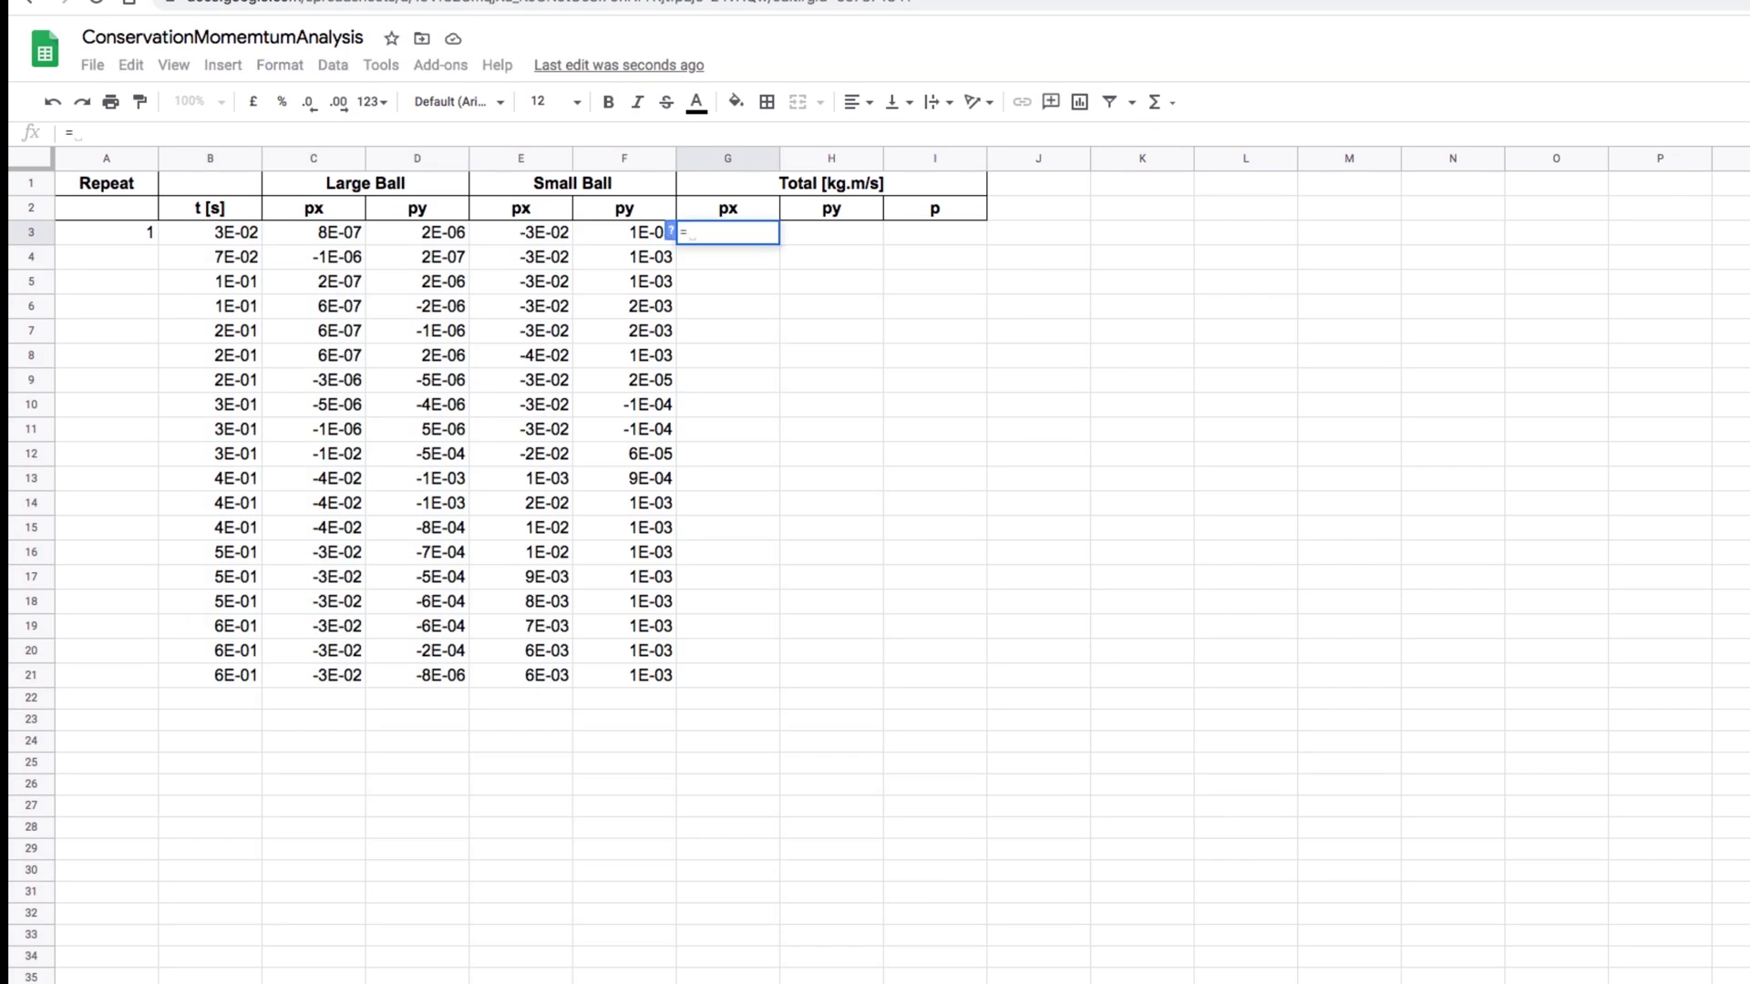
click(347, 235)
text(+)
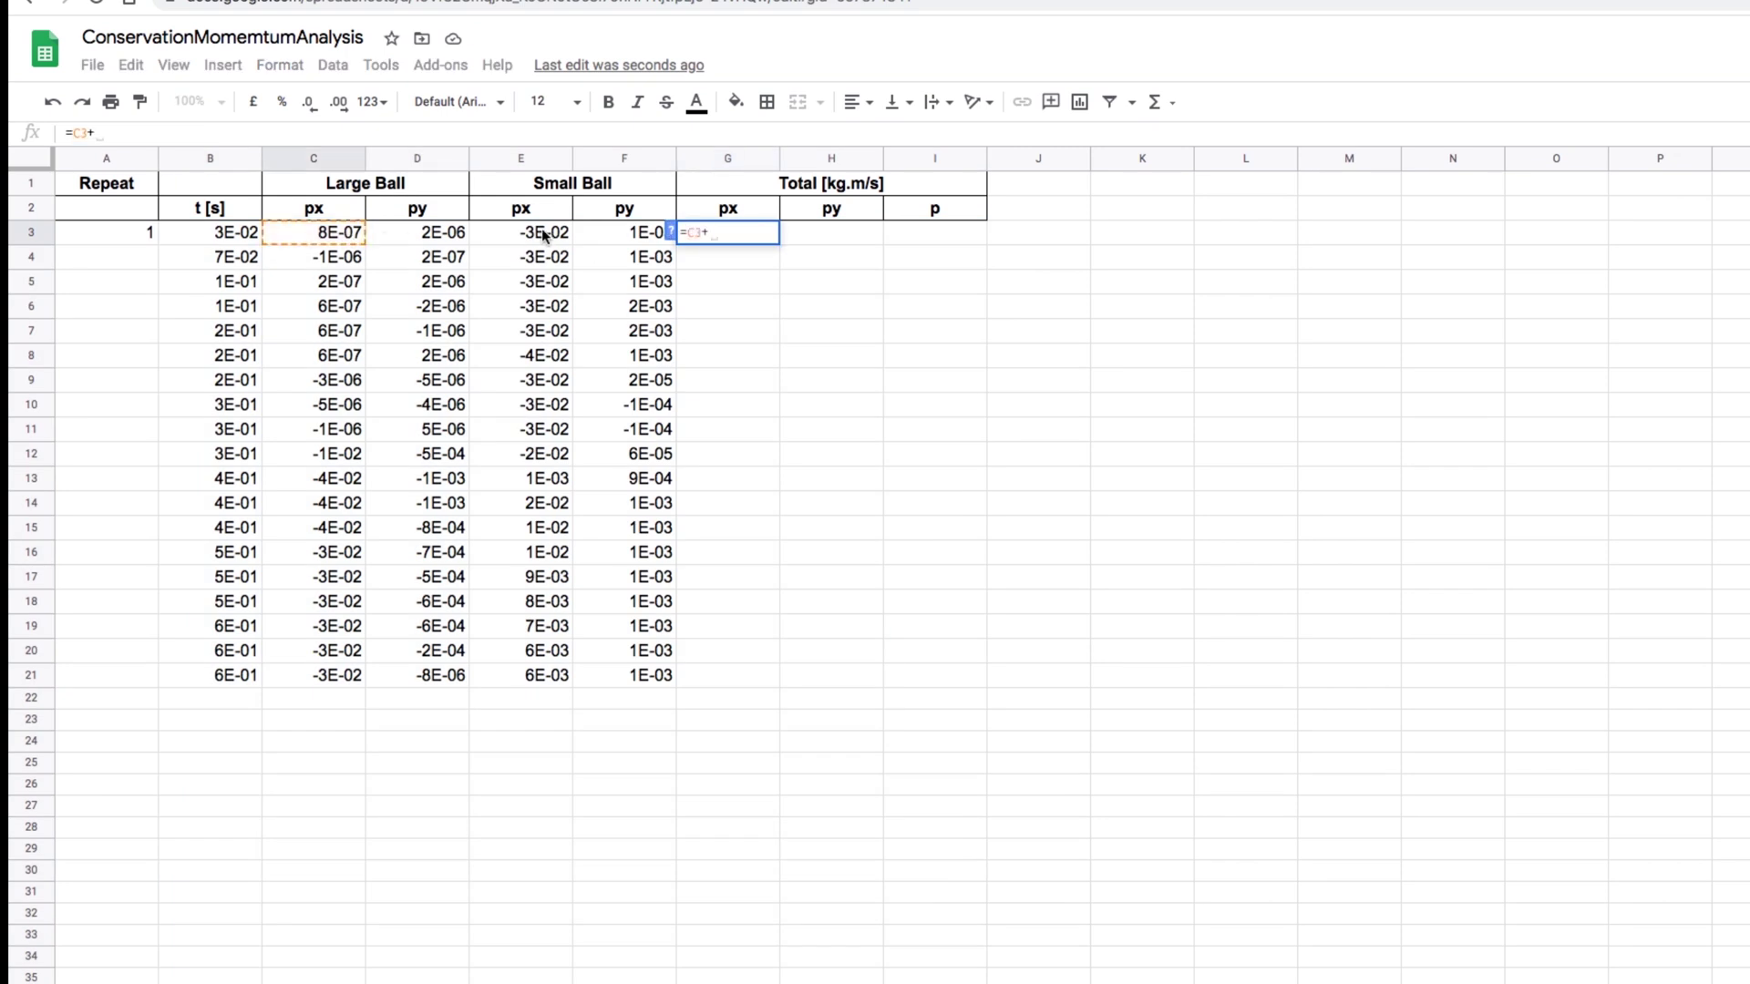
click(548, 234)
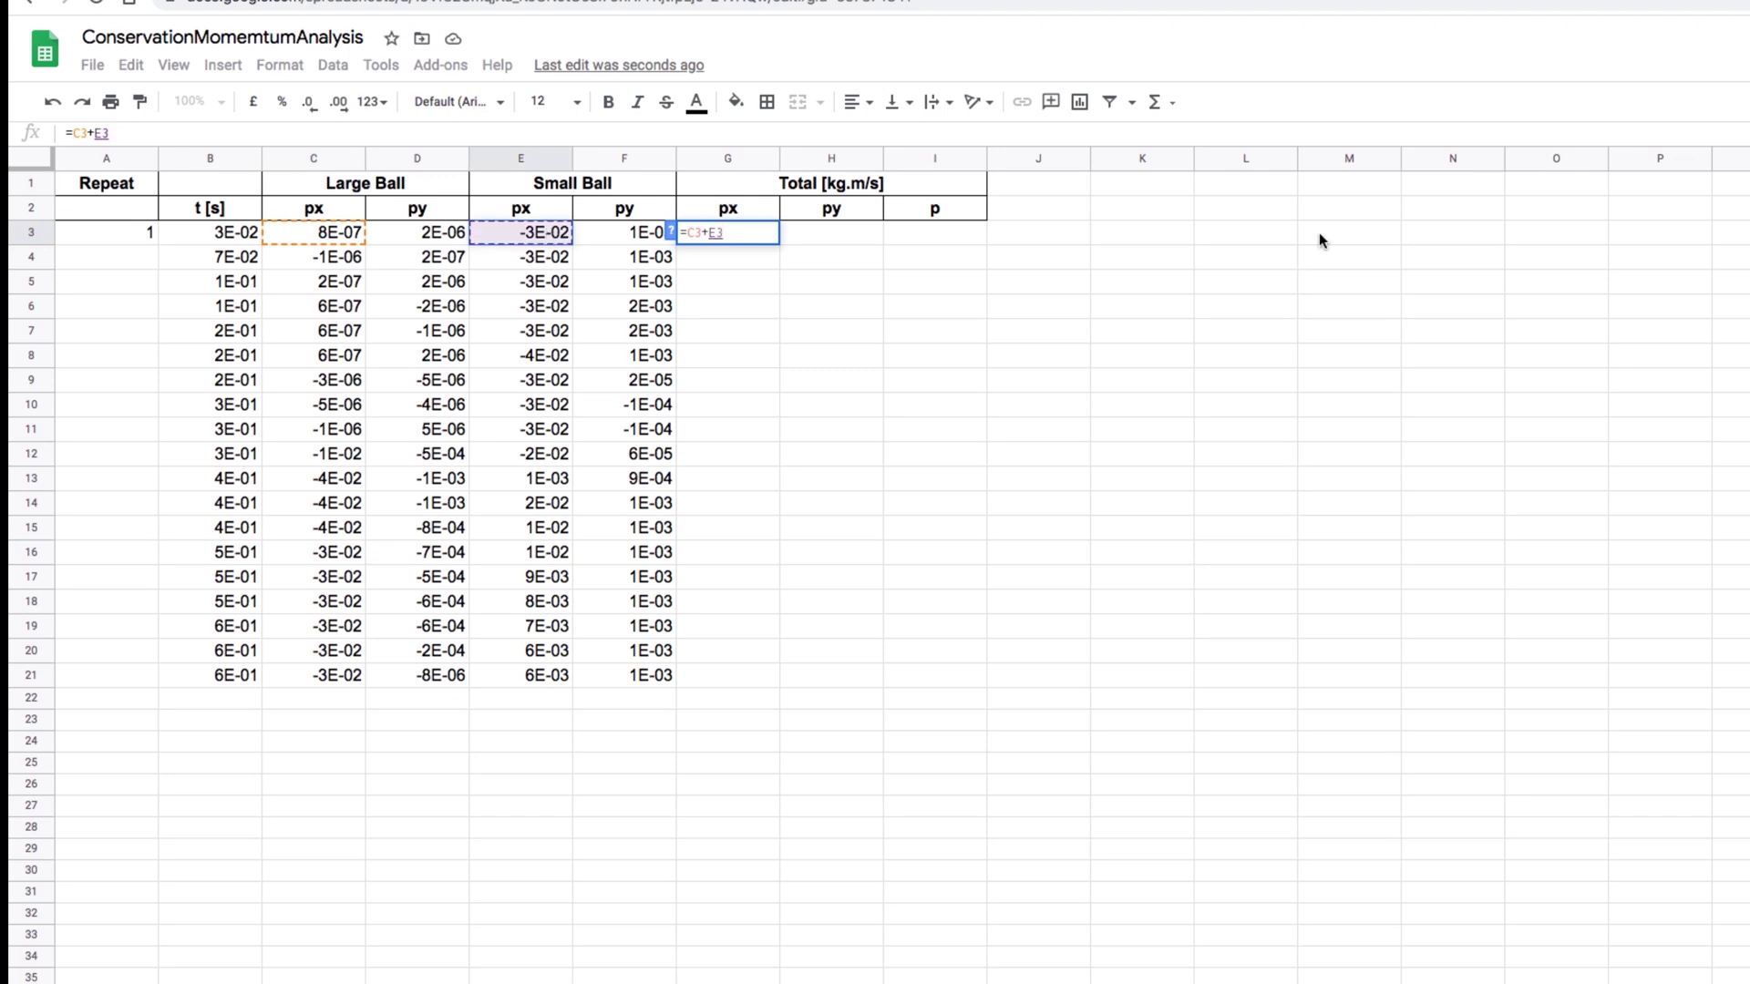
key(Return)
Check the two px source cells in row 3 and fill the total px formula from G3 down to G21.
click(769, 242)
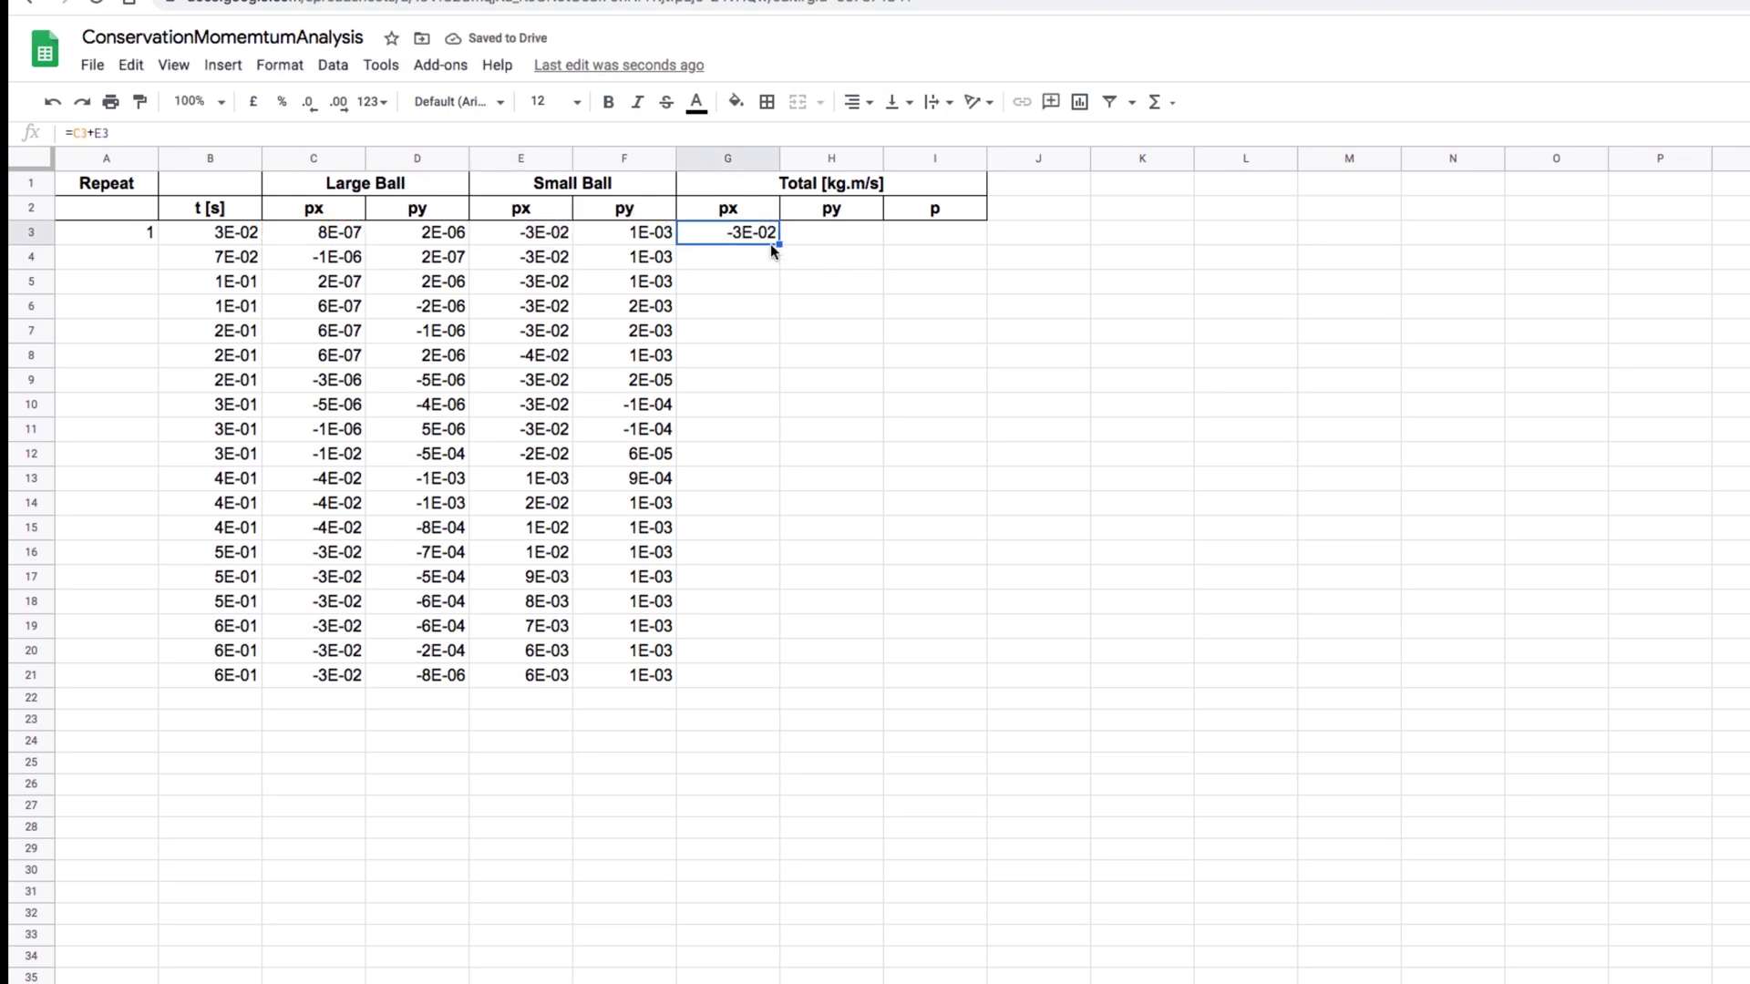
click(560, 241)
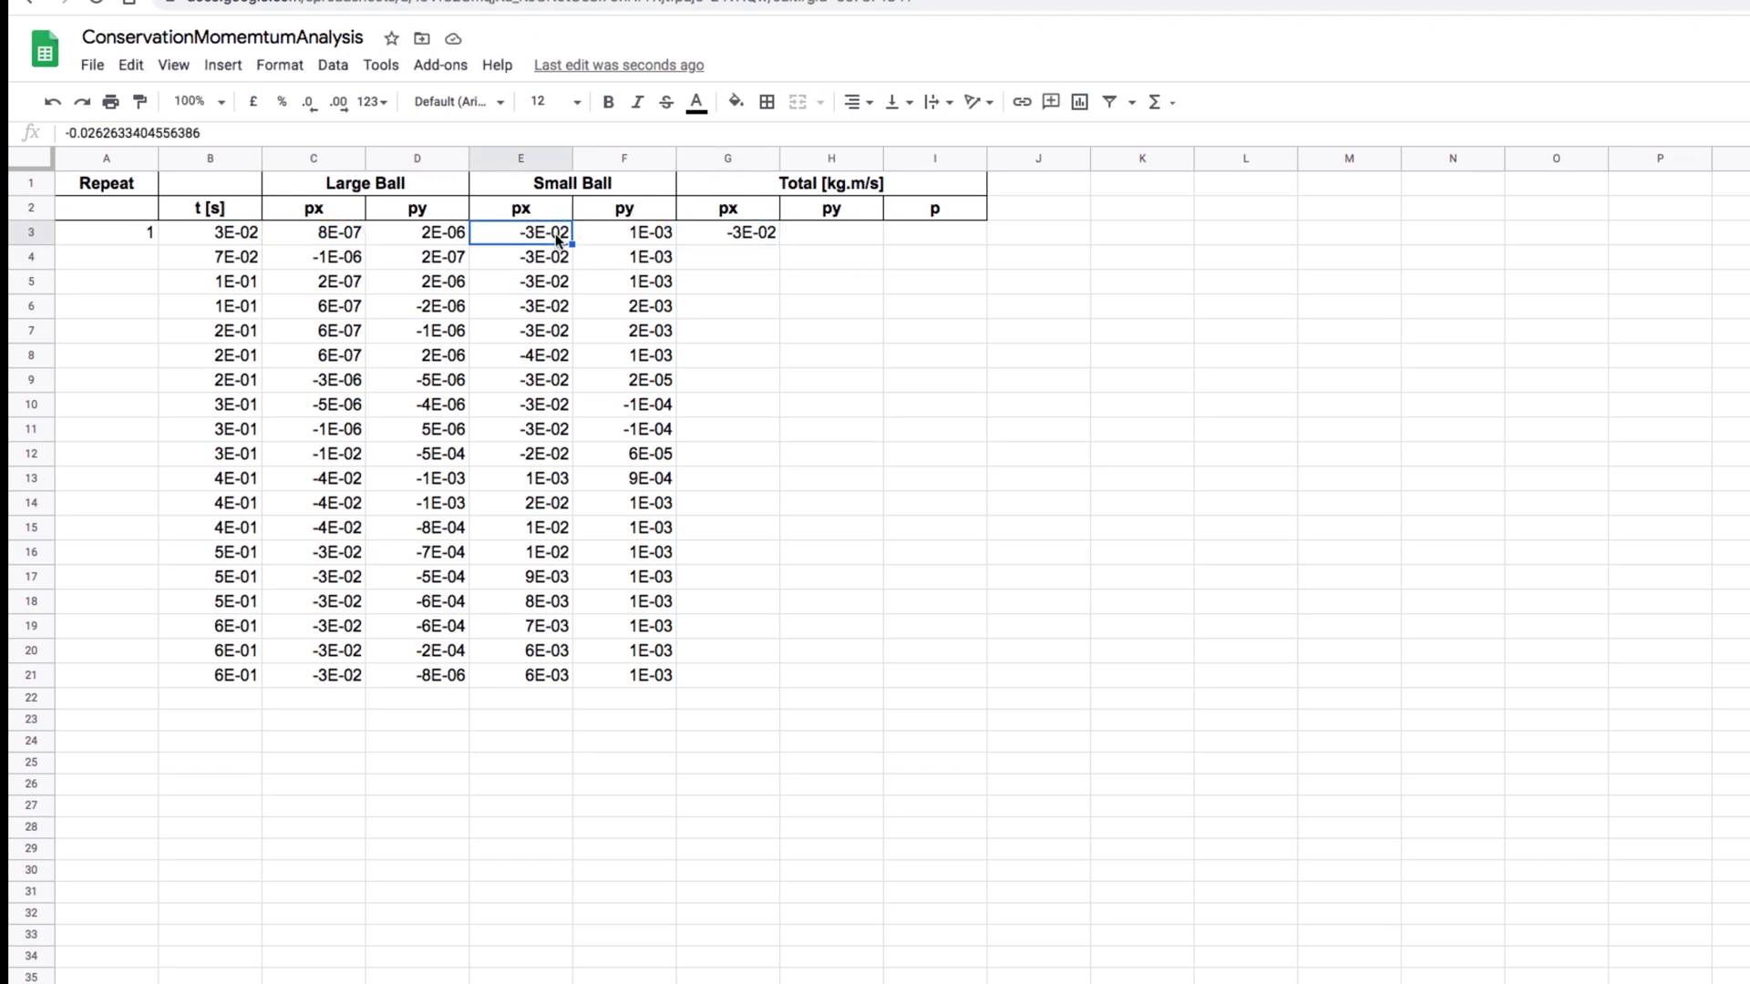
click(330, 242)
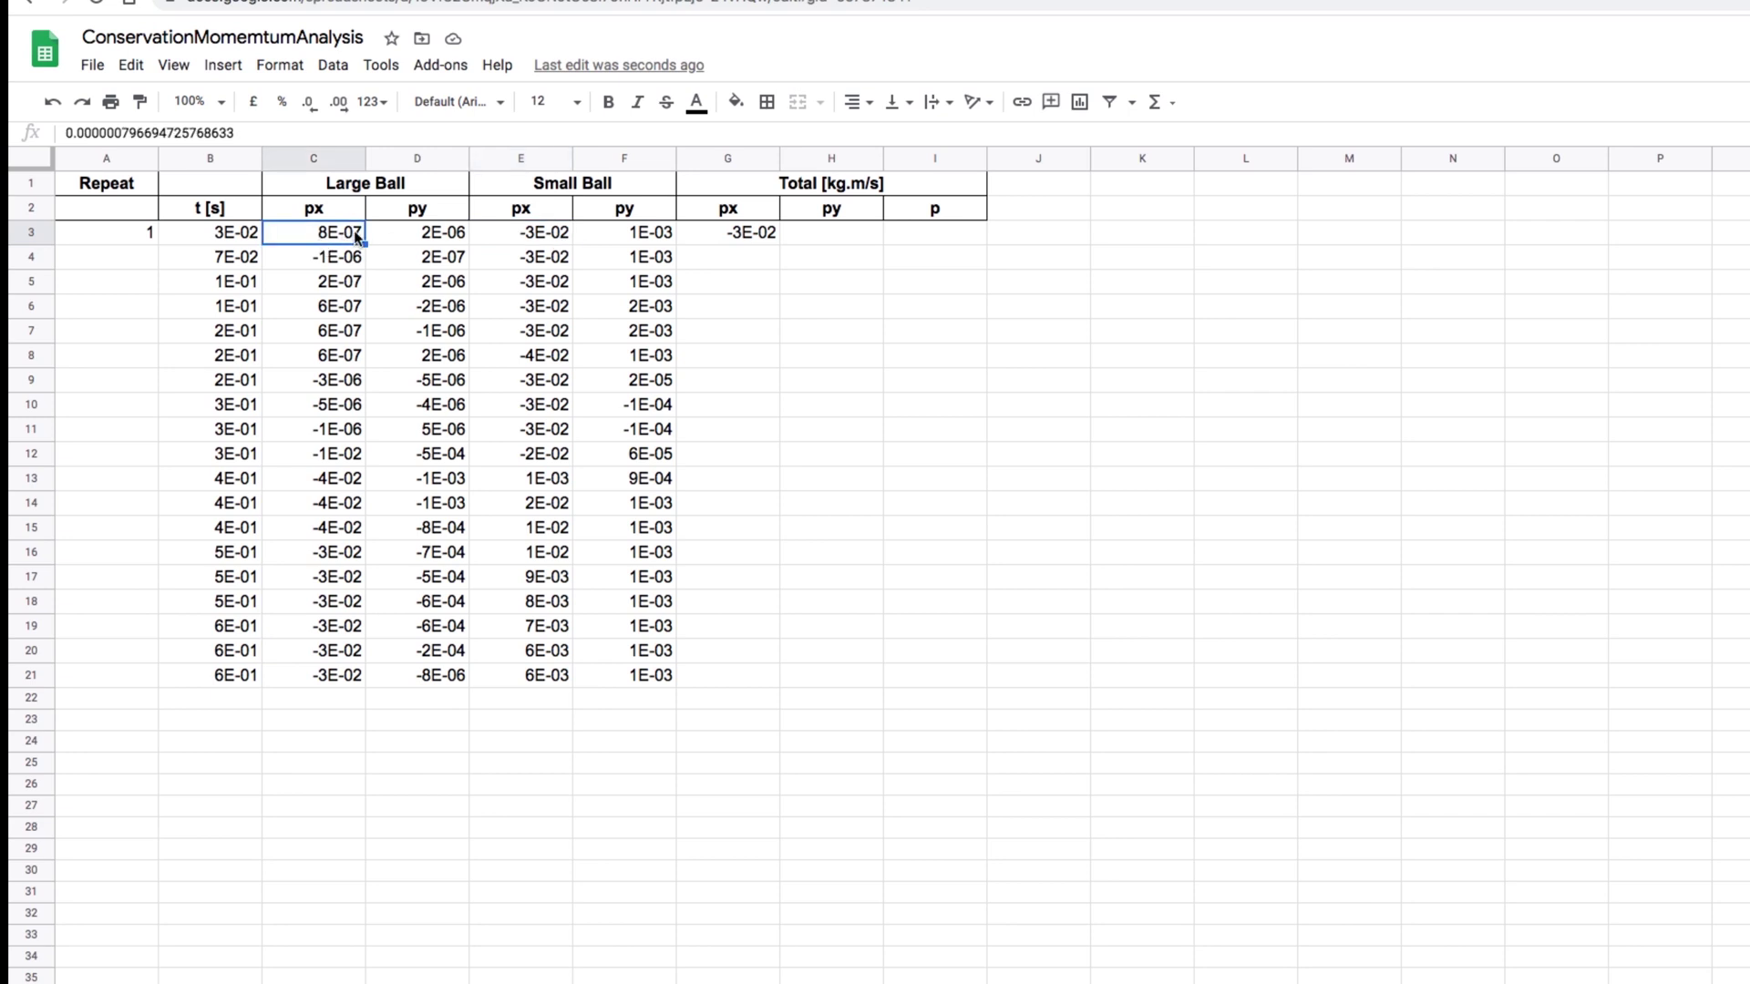
click(537, 239)
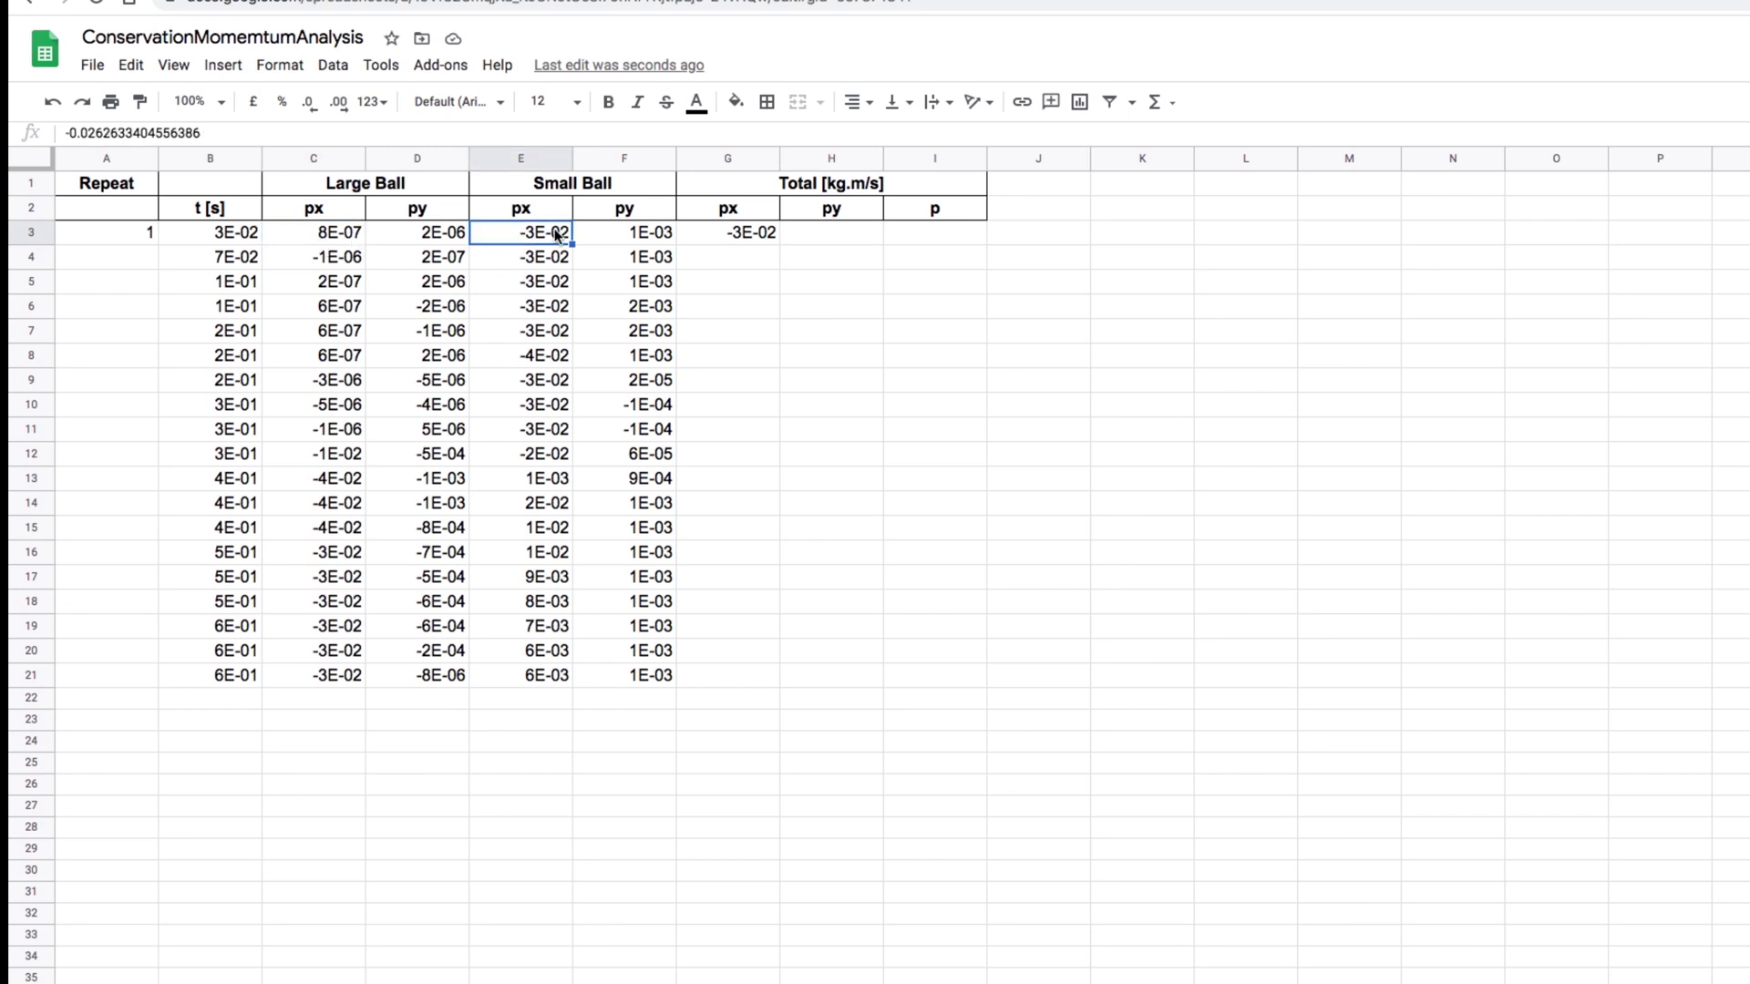
click(727, 242)
drag(779, 245, 773, 677)
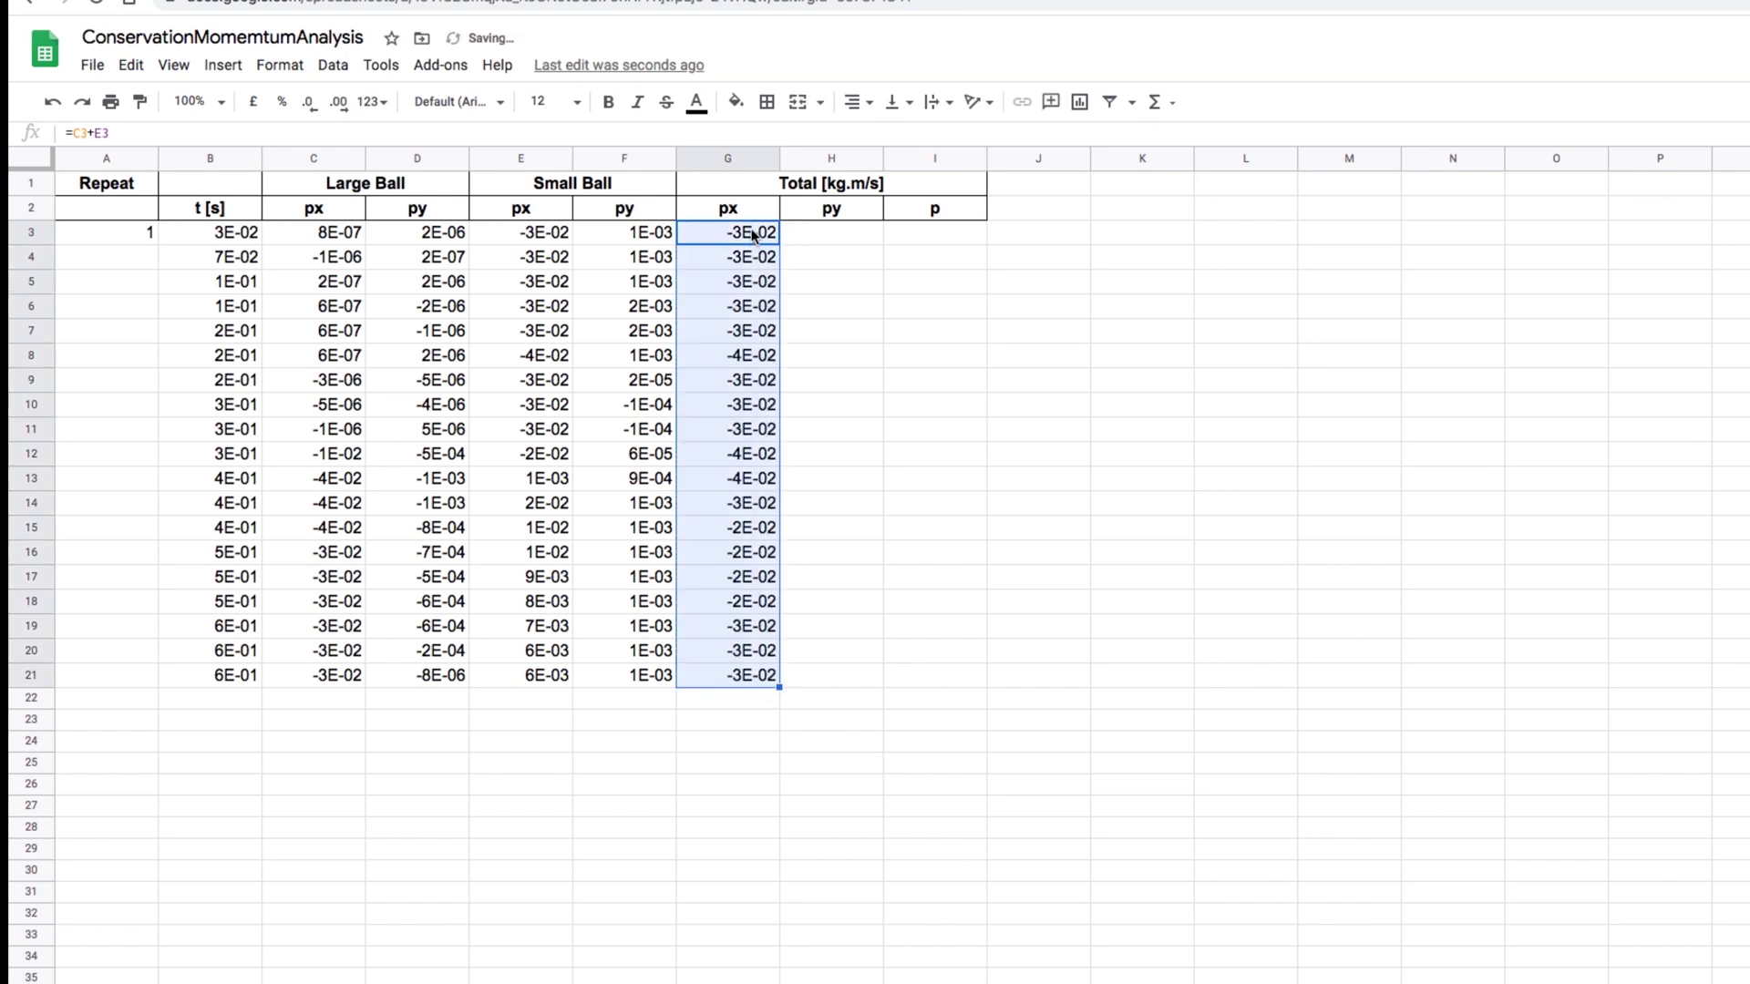
Enter the total py formula =D3+F3 in H3 and fill it down to H21.
click(811, 240)
text(=)
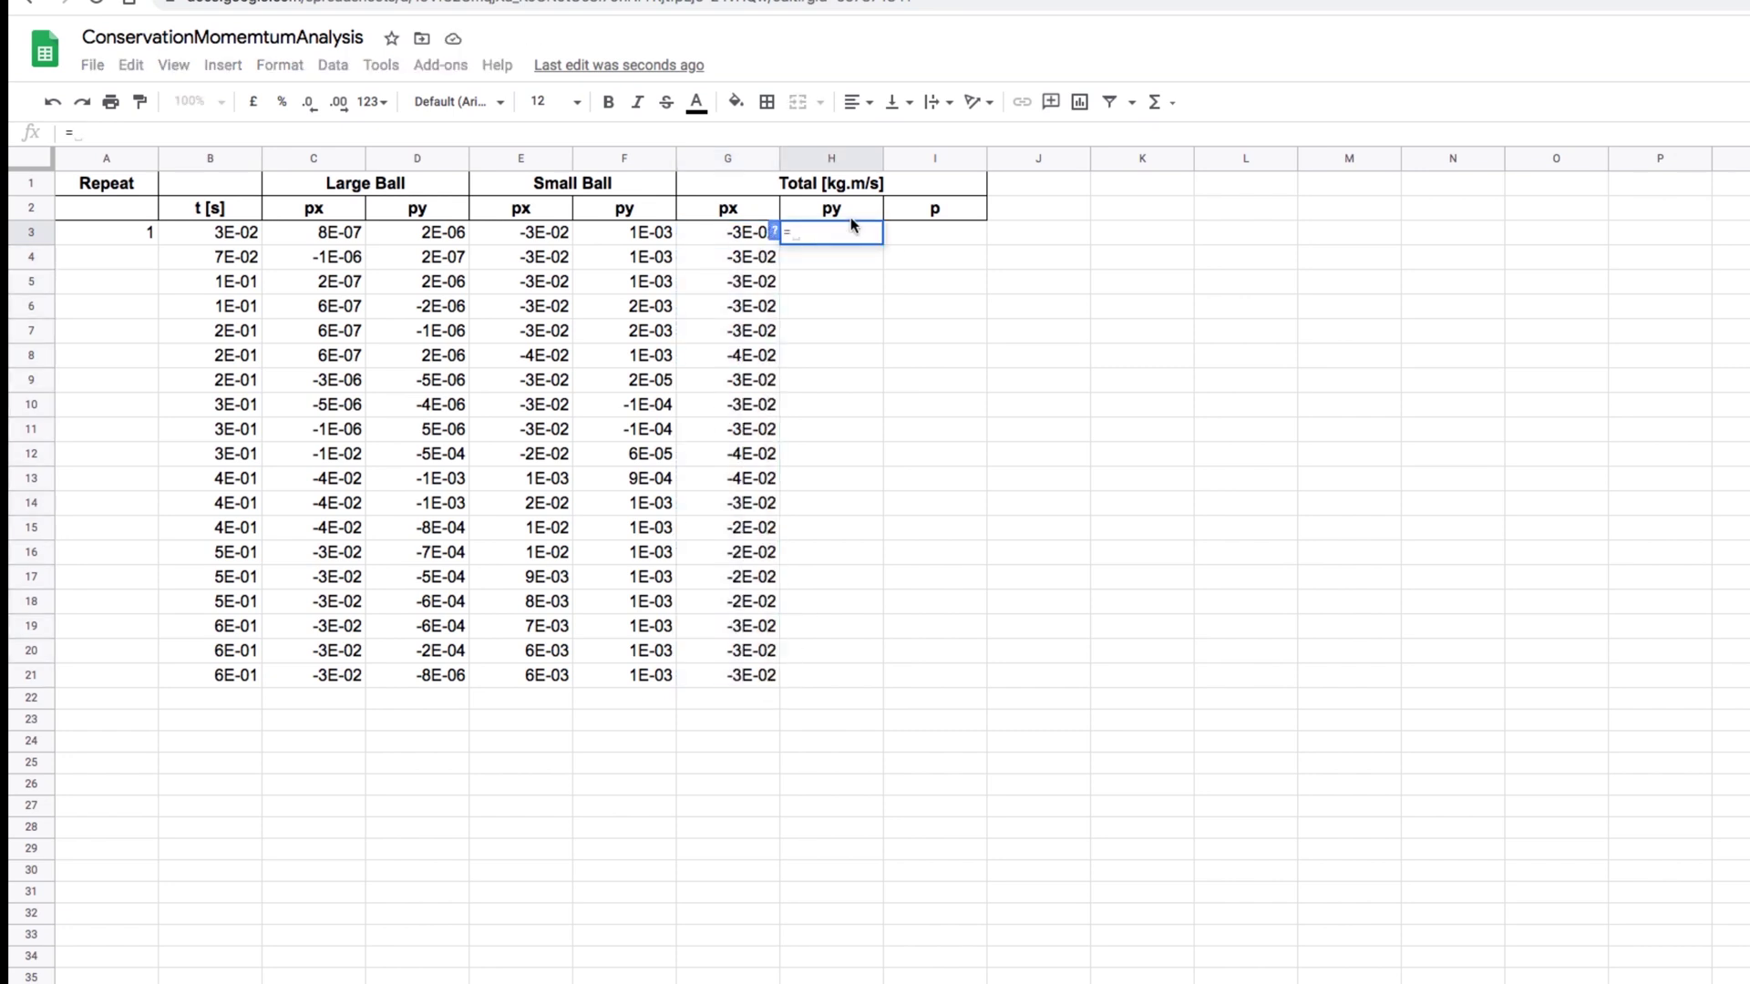
click(437, 234)
text(+)
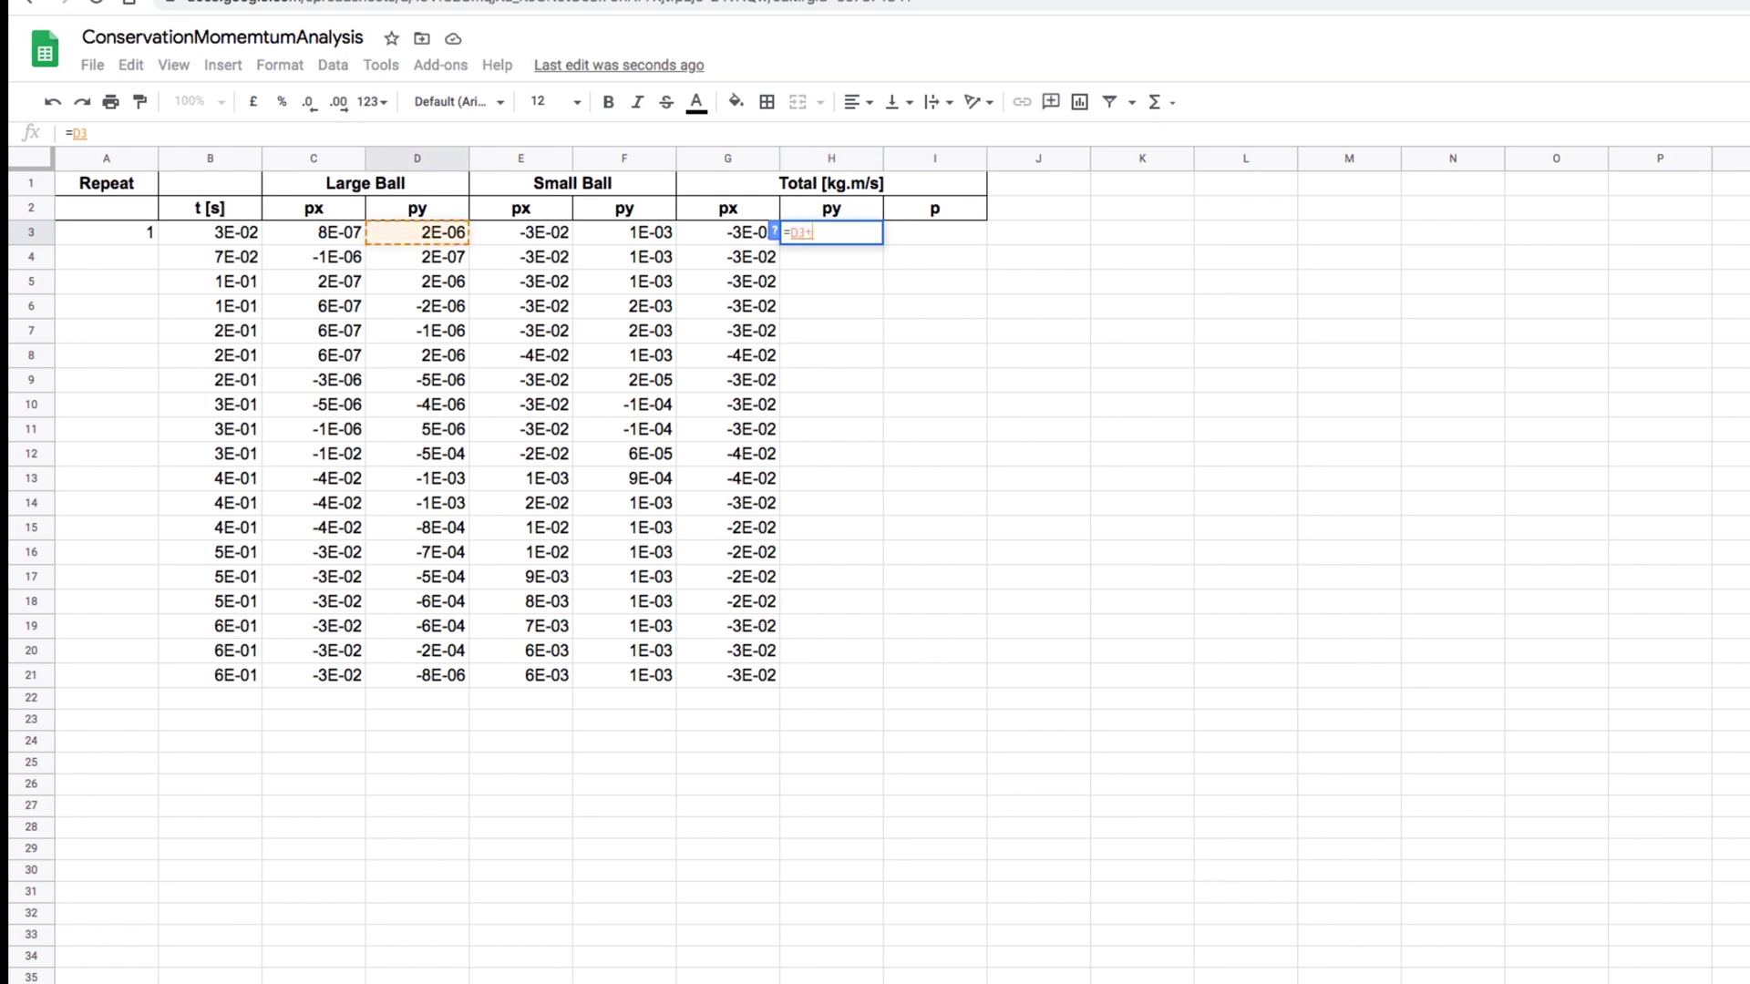
click(543, 234)
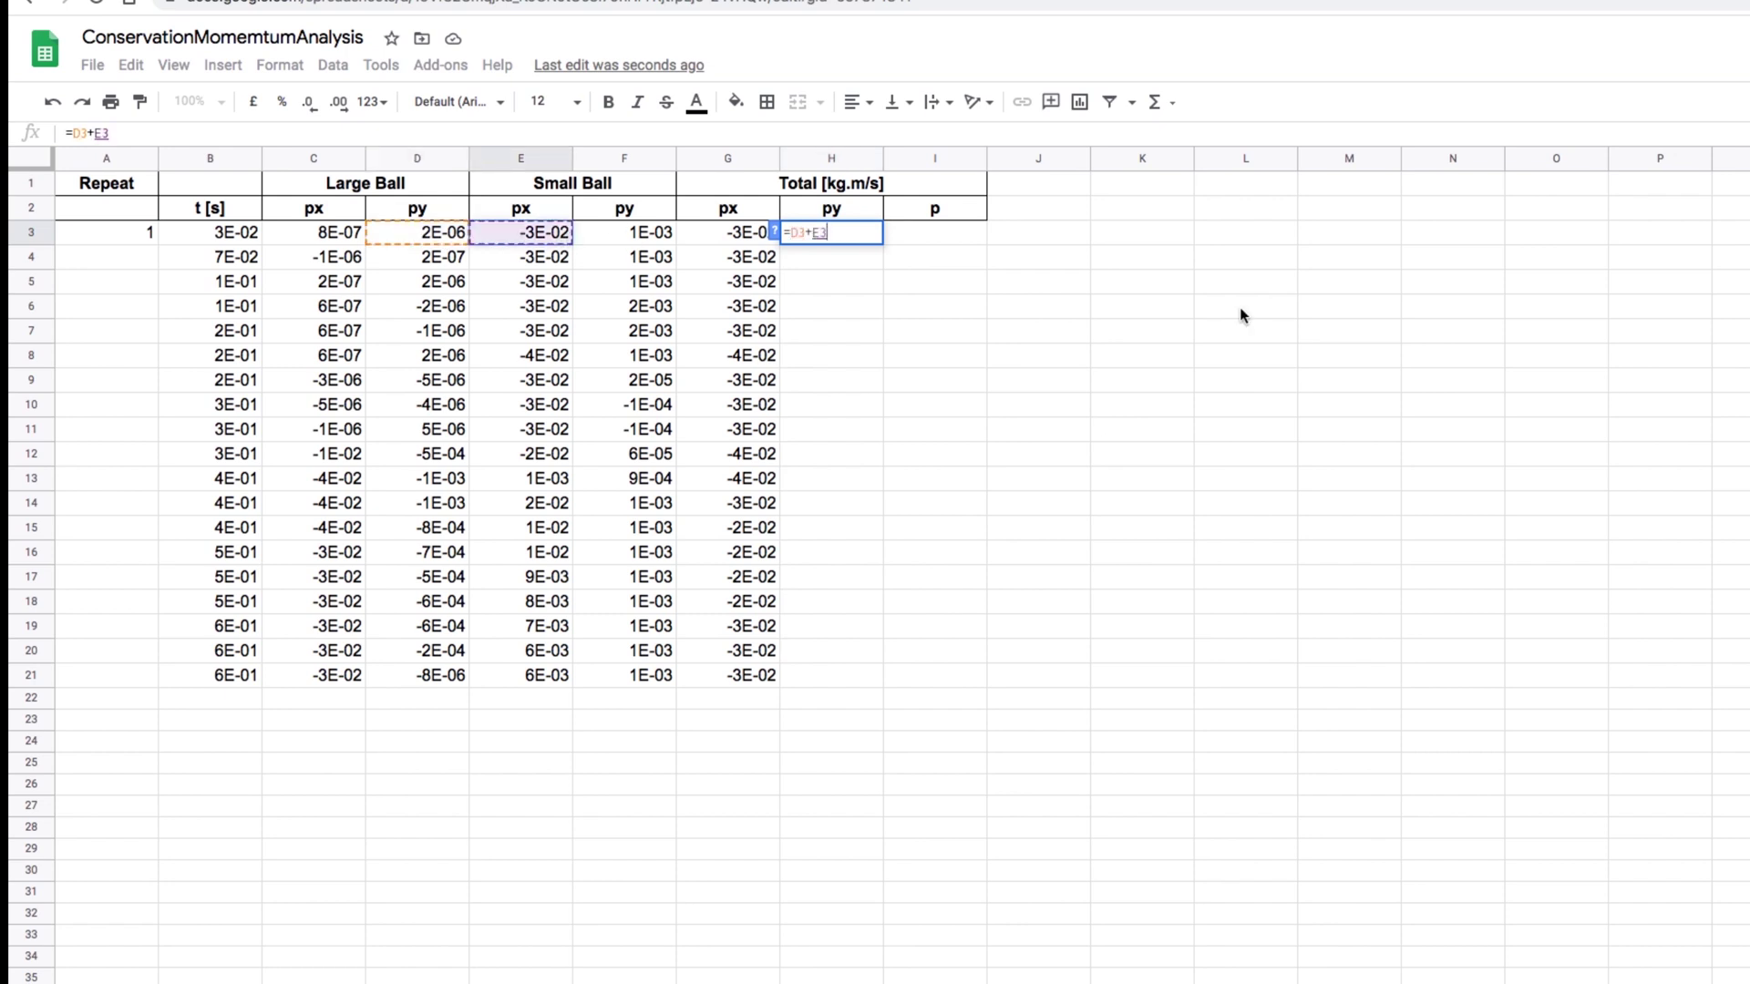
key(BackSpace)
key(BackSpace)
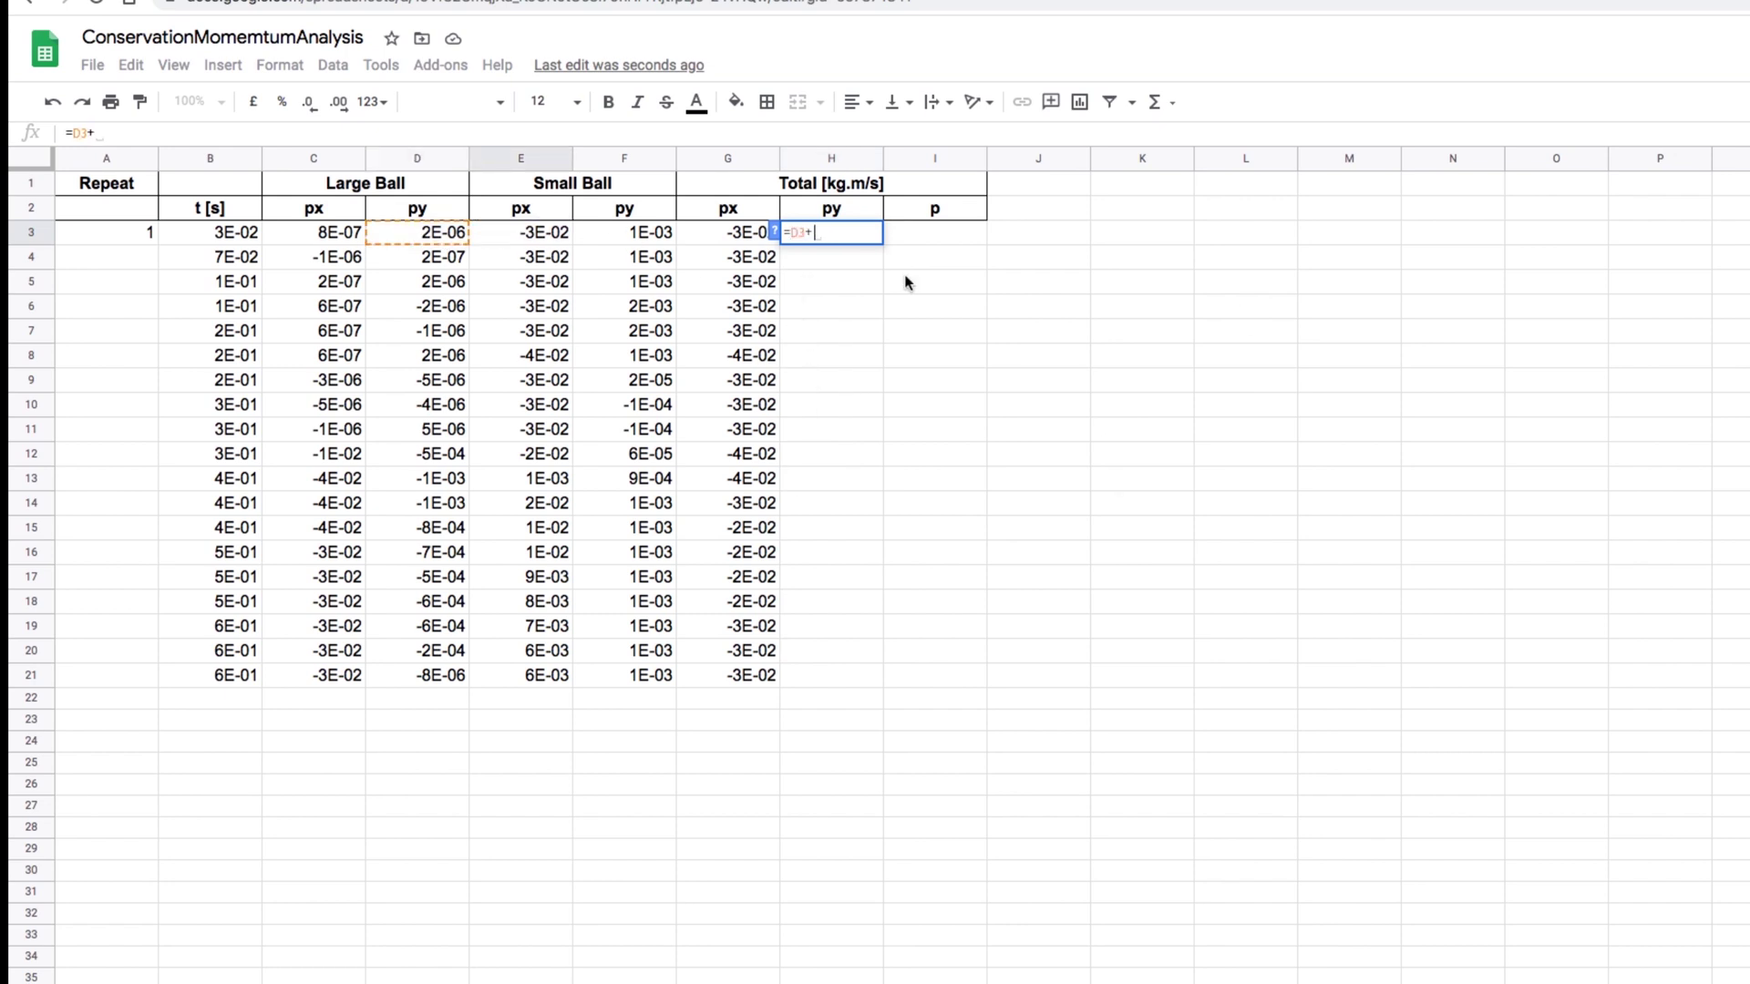
click(647, 235)
key(Return)
click(848, 234)
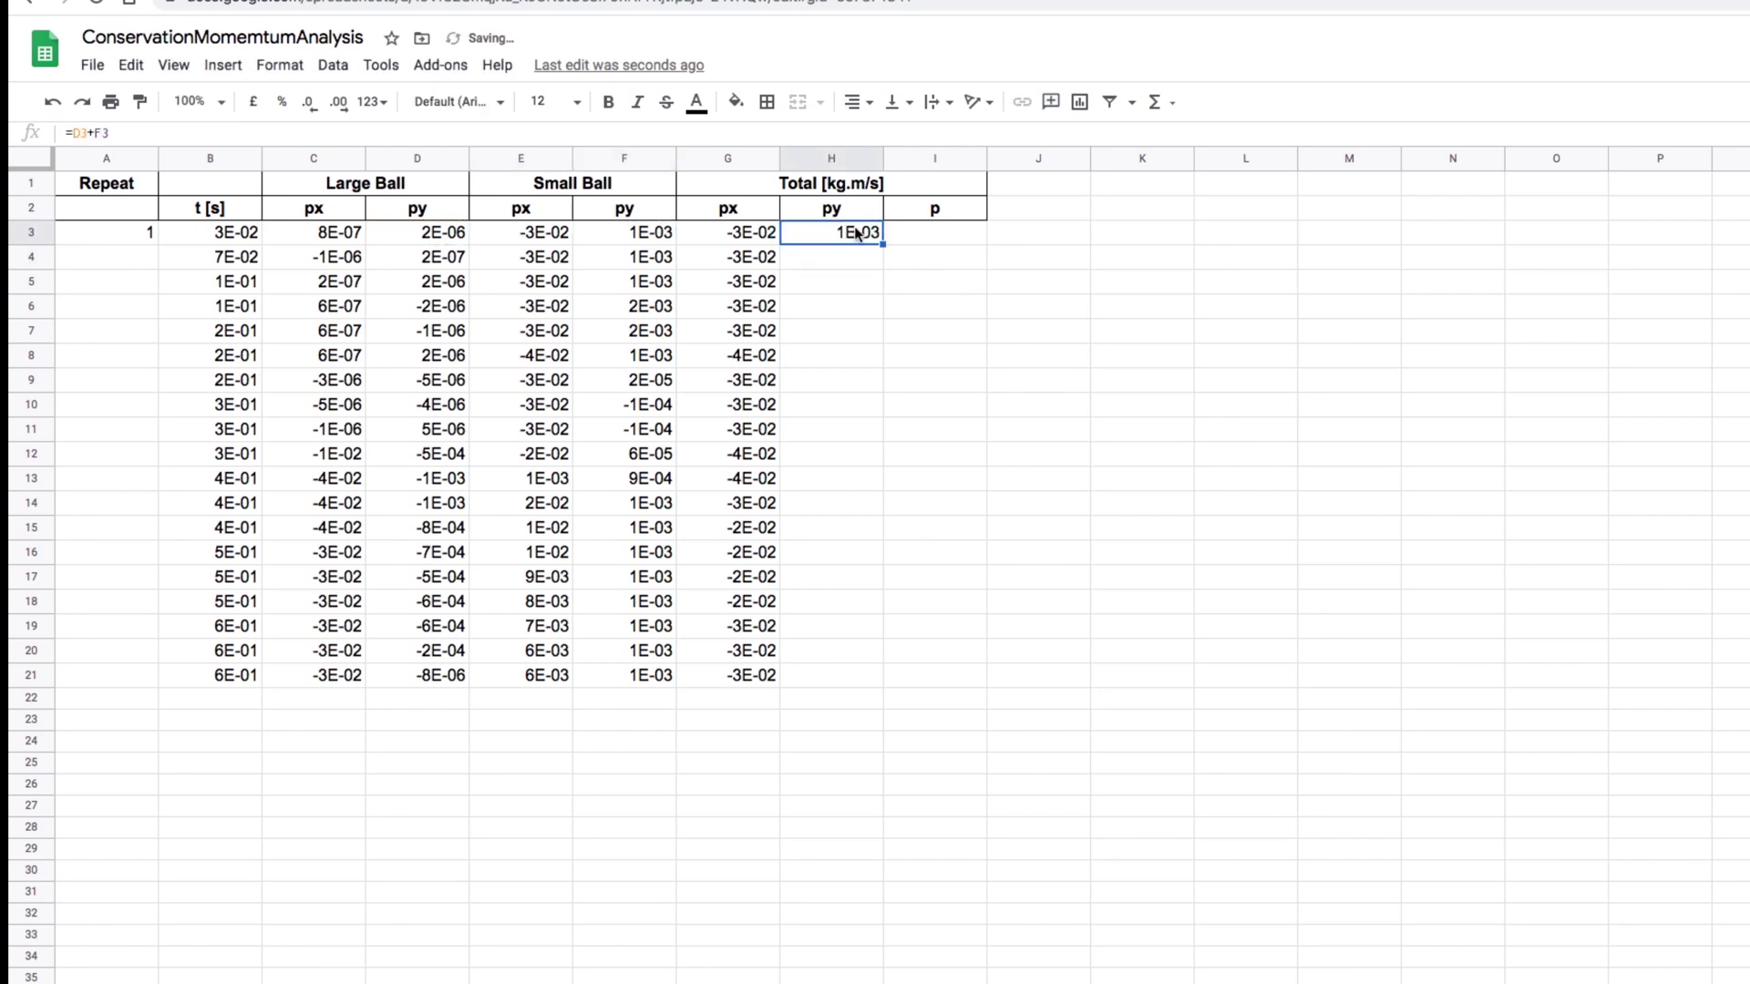
drag(884, 244, 891, 683)
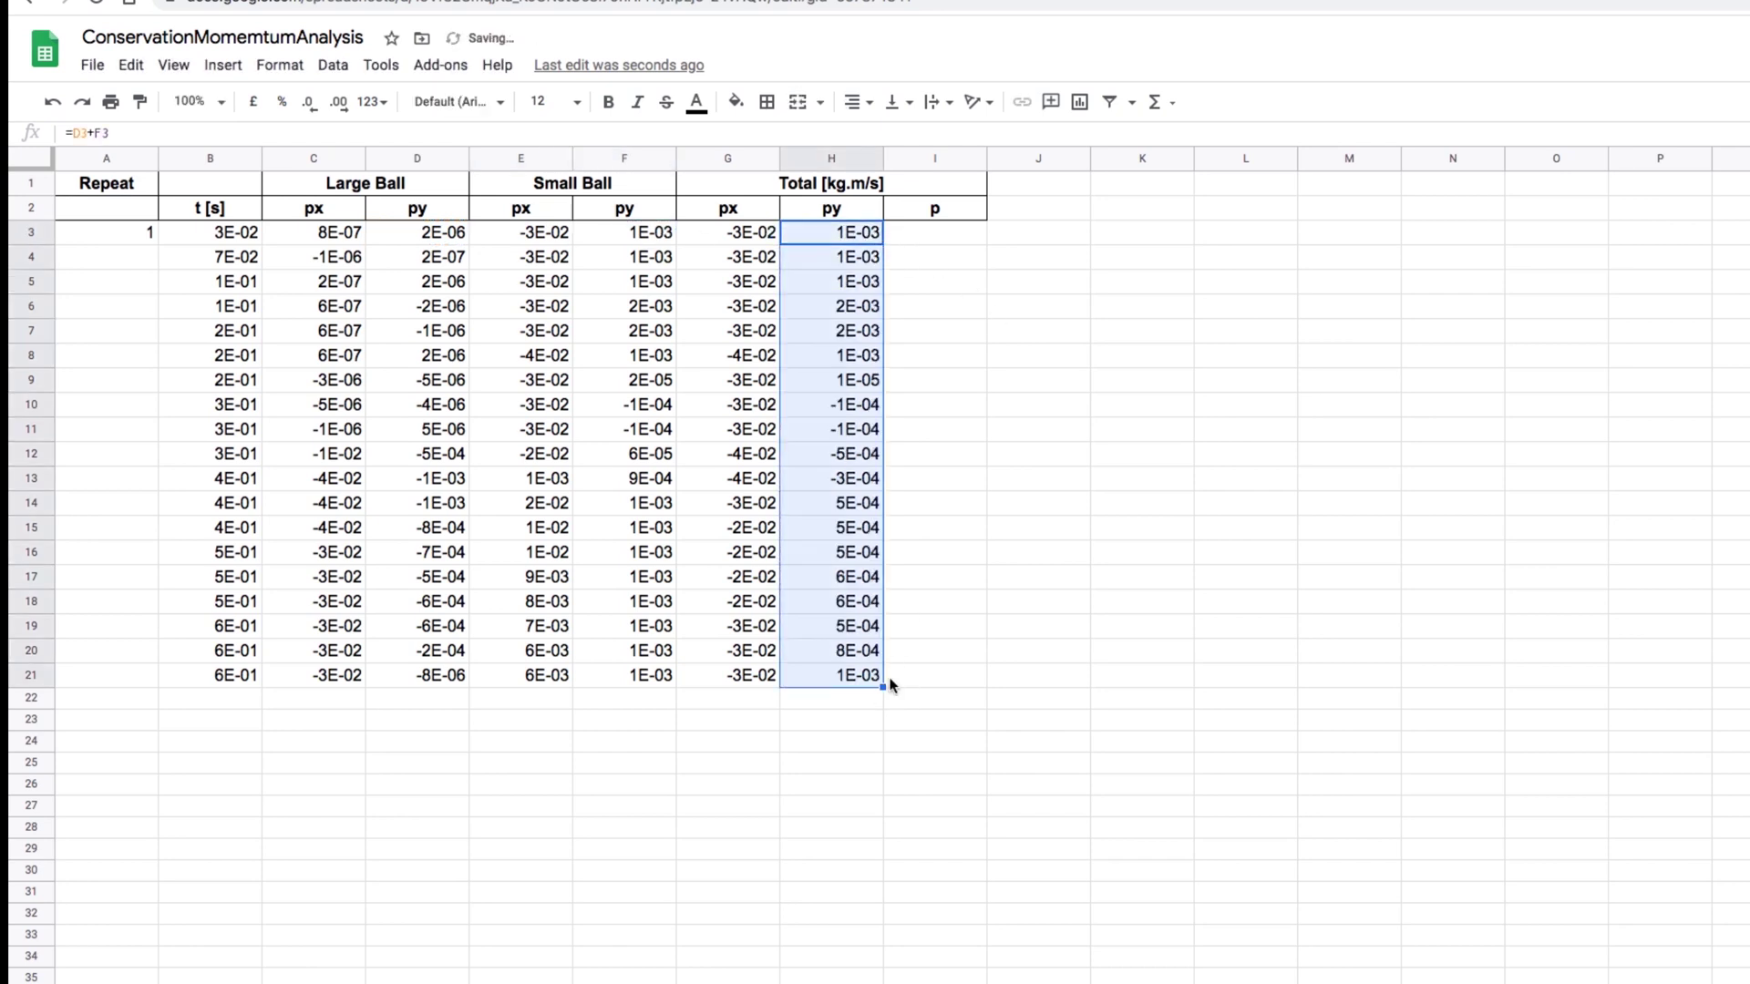
Enter the total momentum formula =SQRT(G3^2+H3^2) in I3 and fill it down to I21.
click(929, 233)
text(=SQRT()
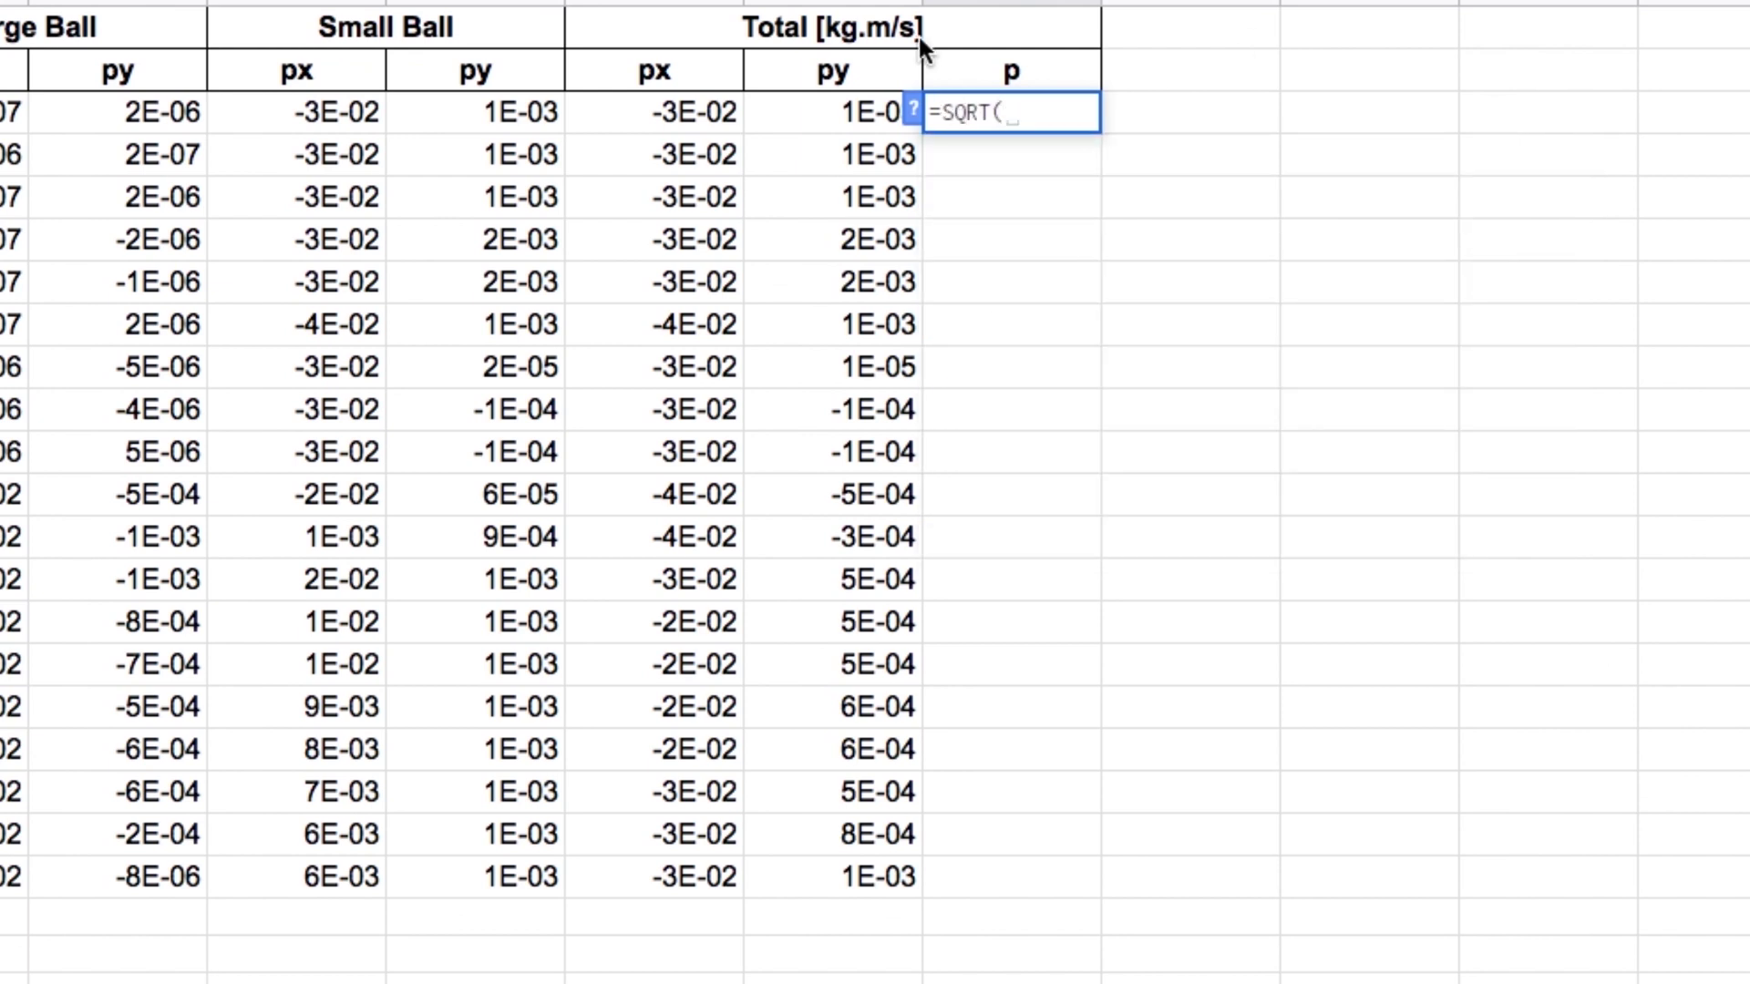
click(696, 108)
text(^2+)
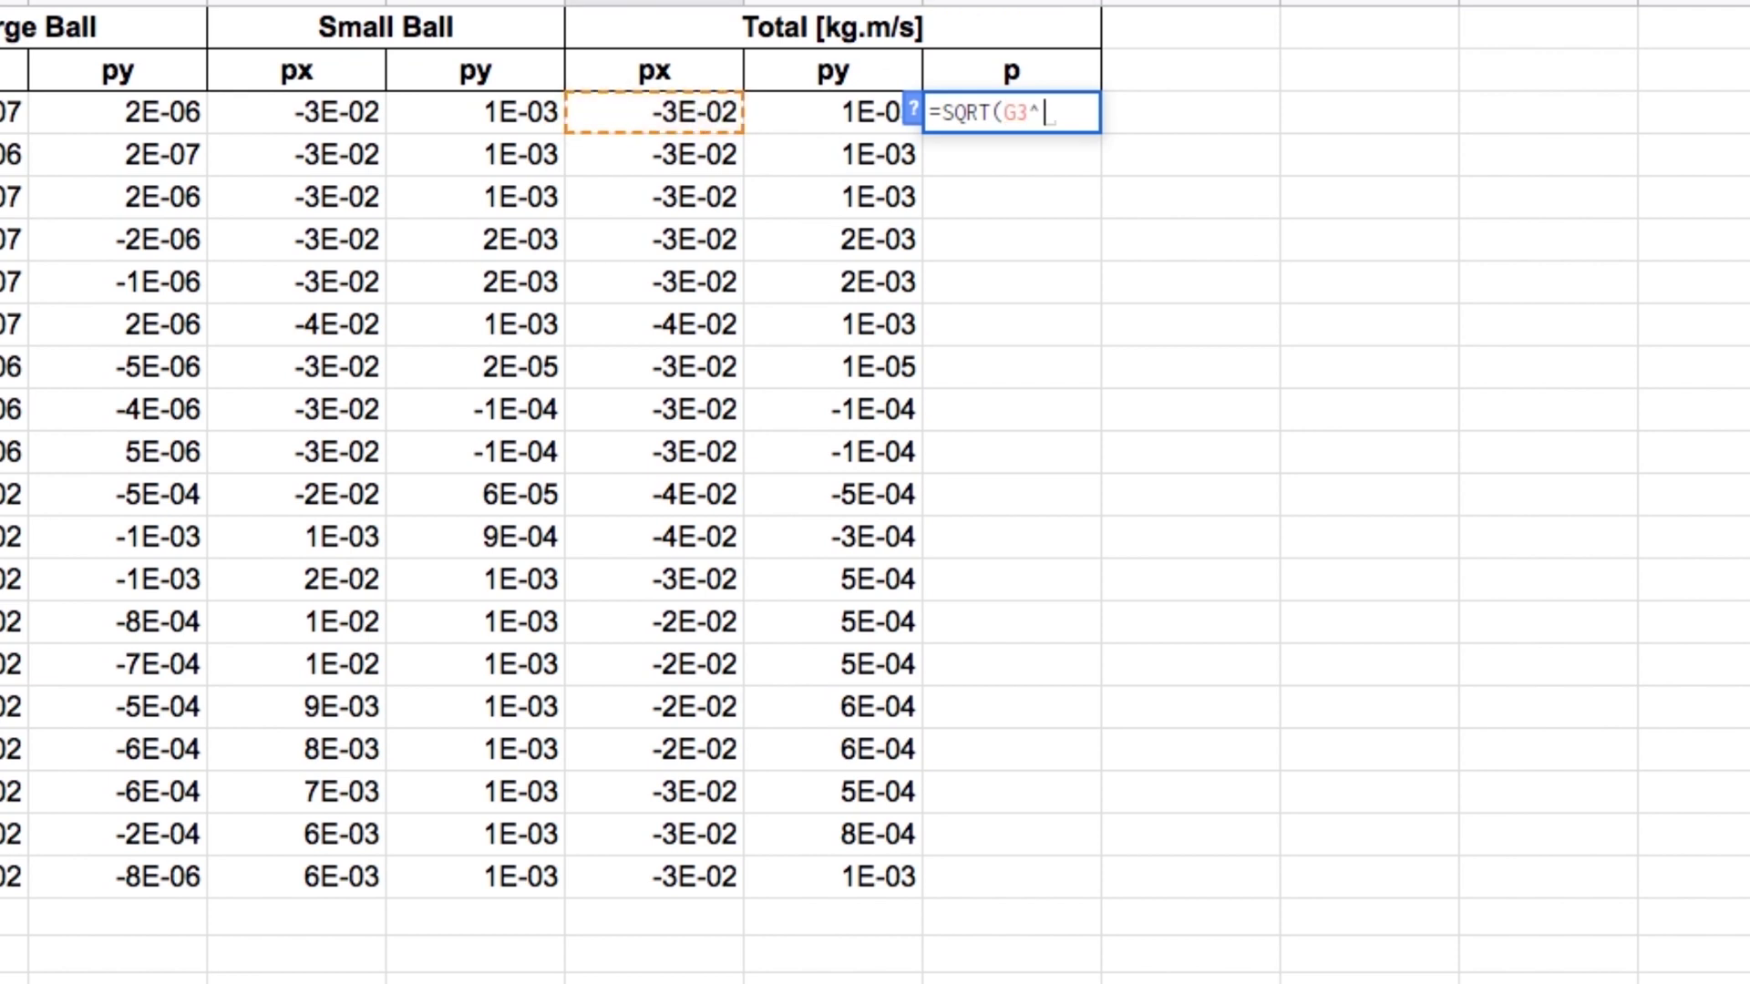
click(846, 108)
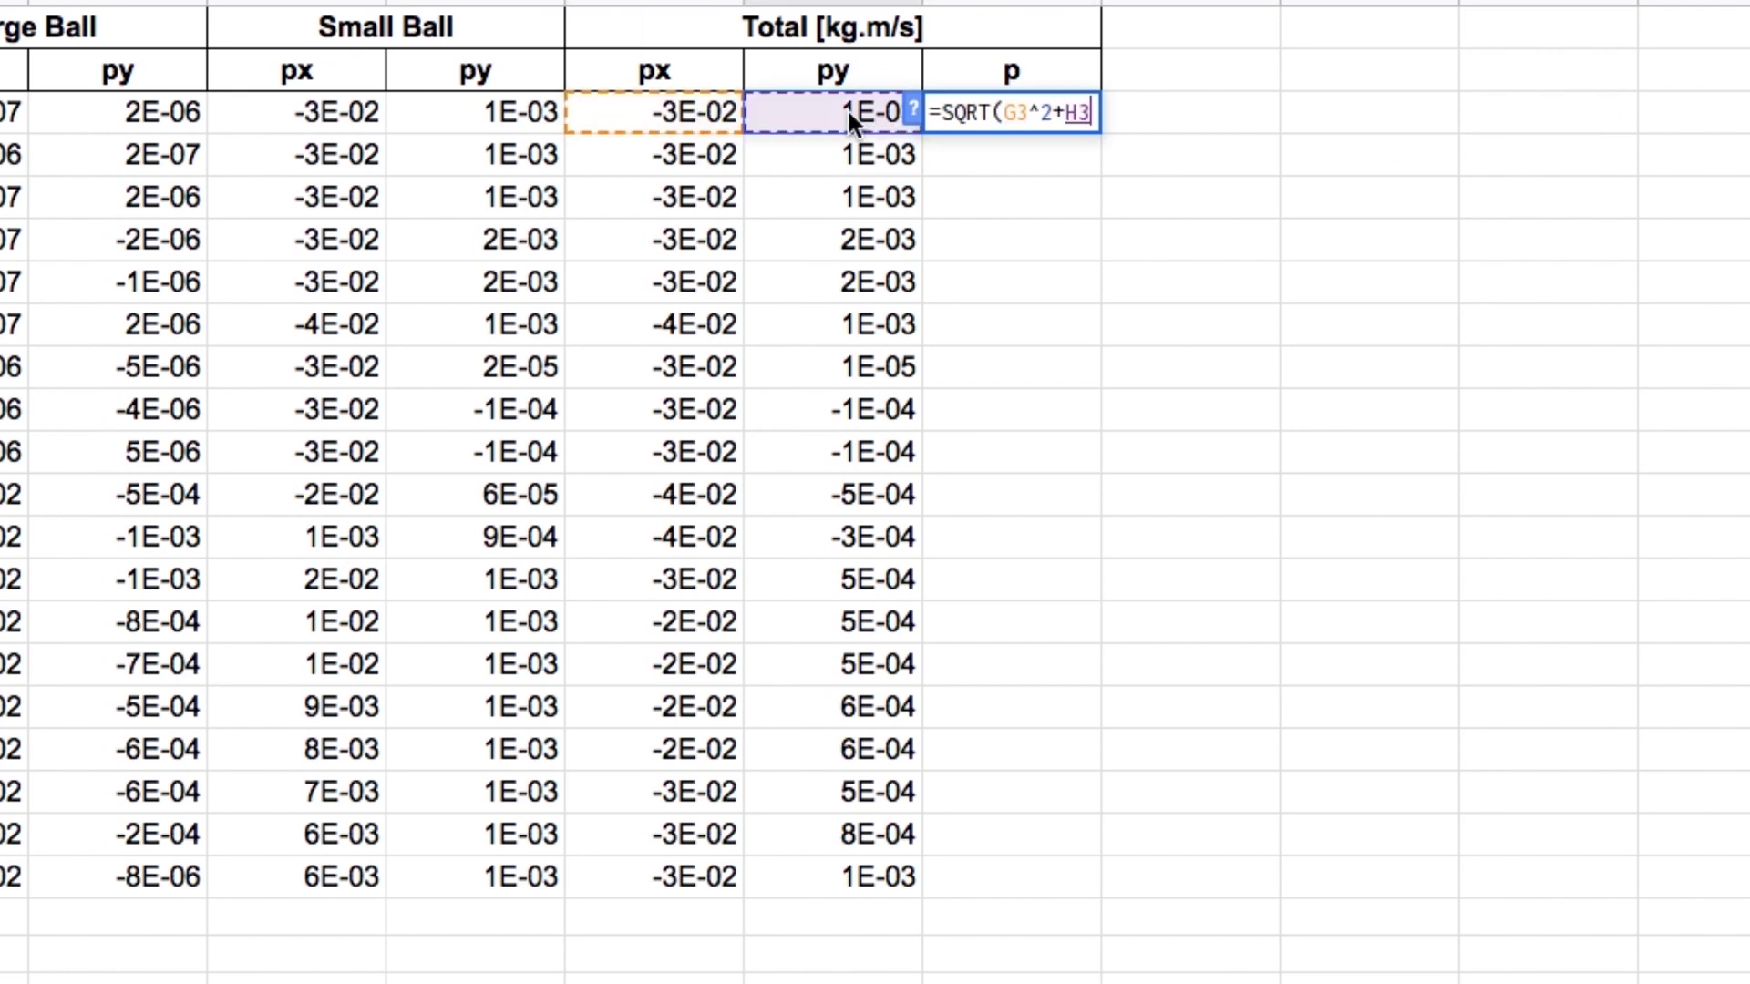
text(^2))
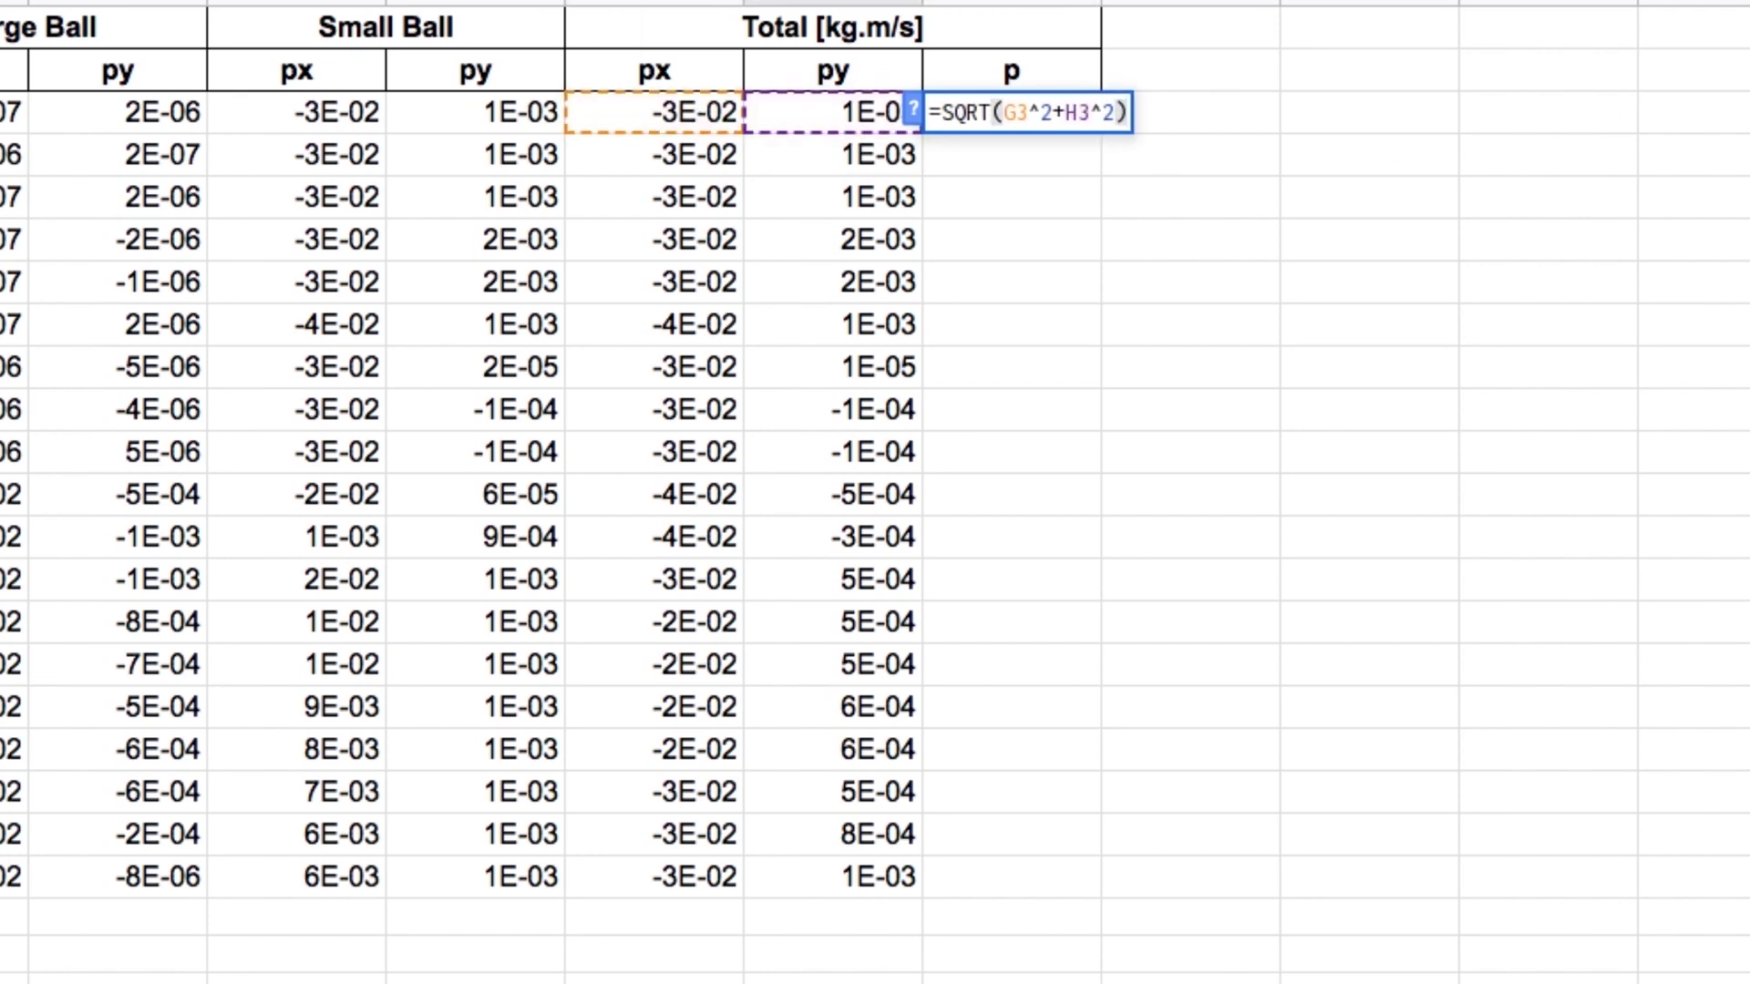
key(Return)
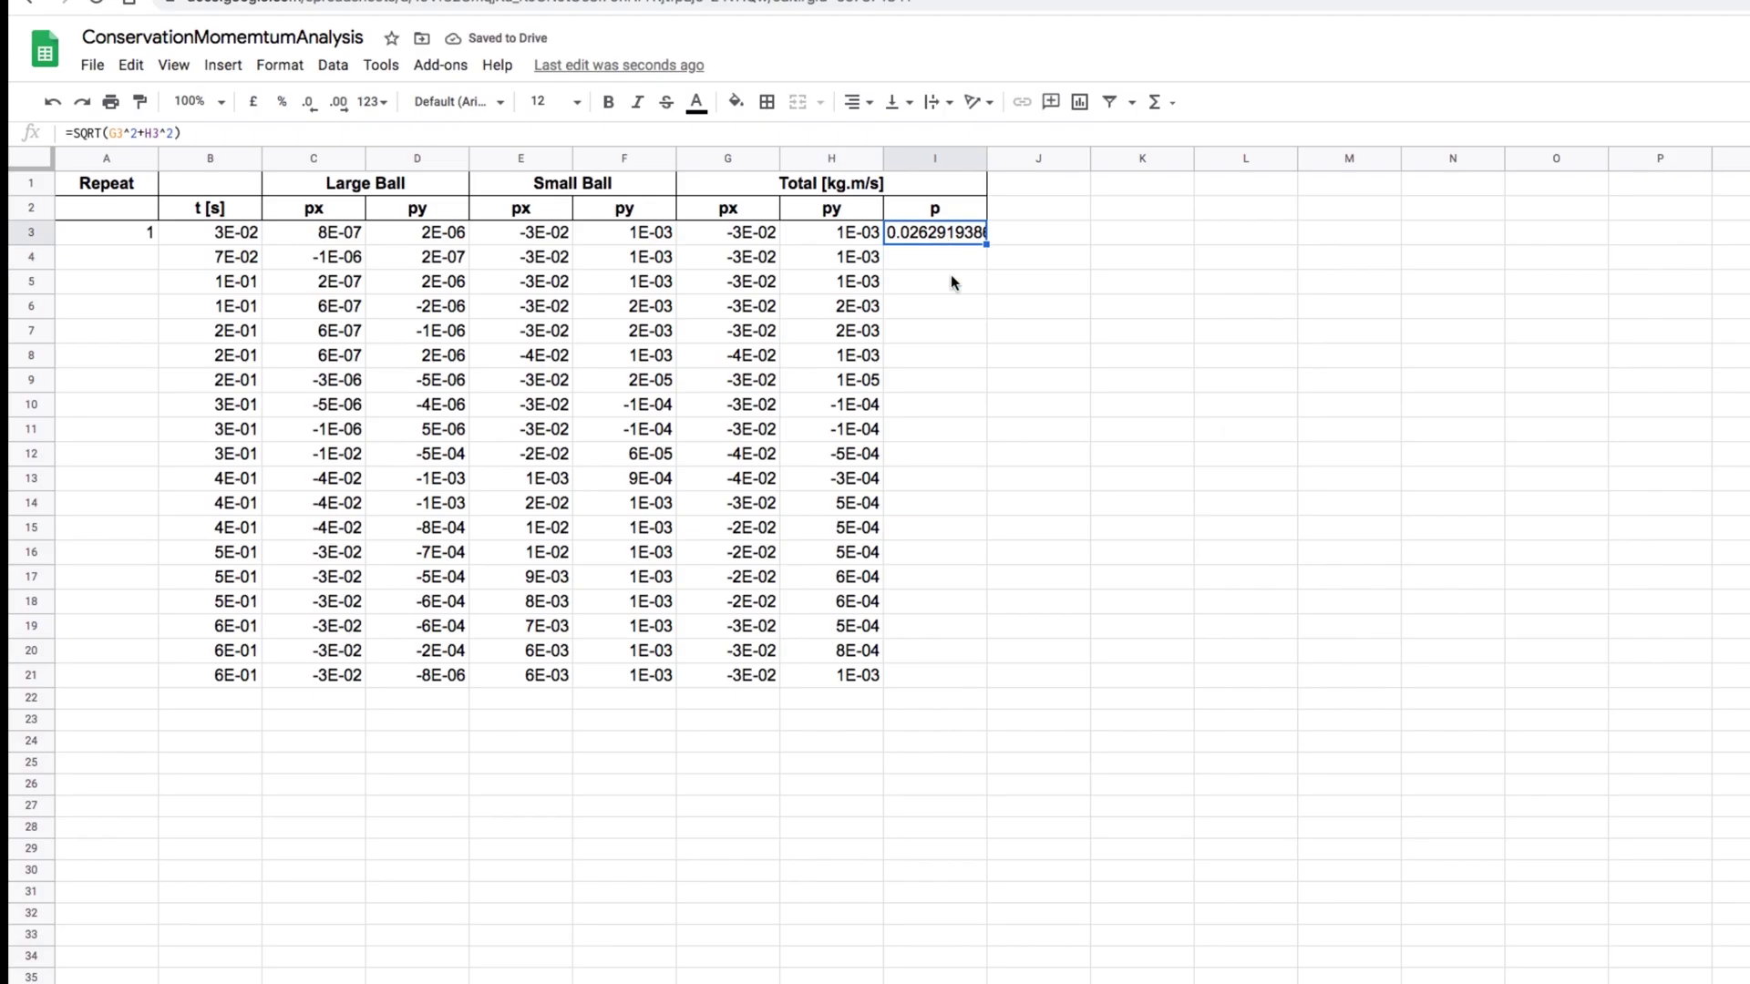
click(1084, 123)
drag(985, 243, 982, 688)
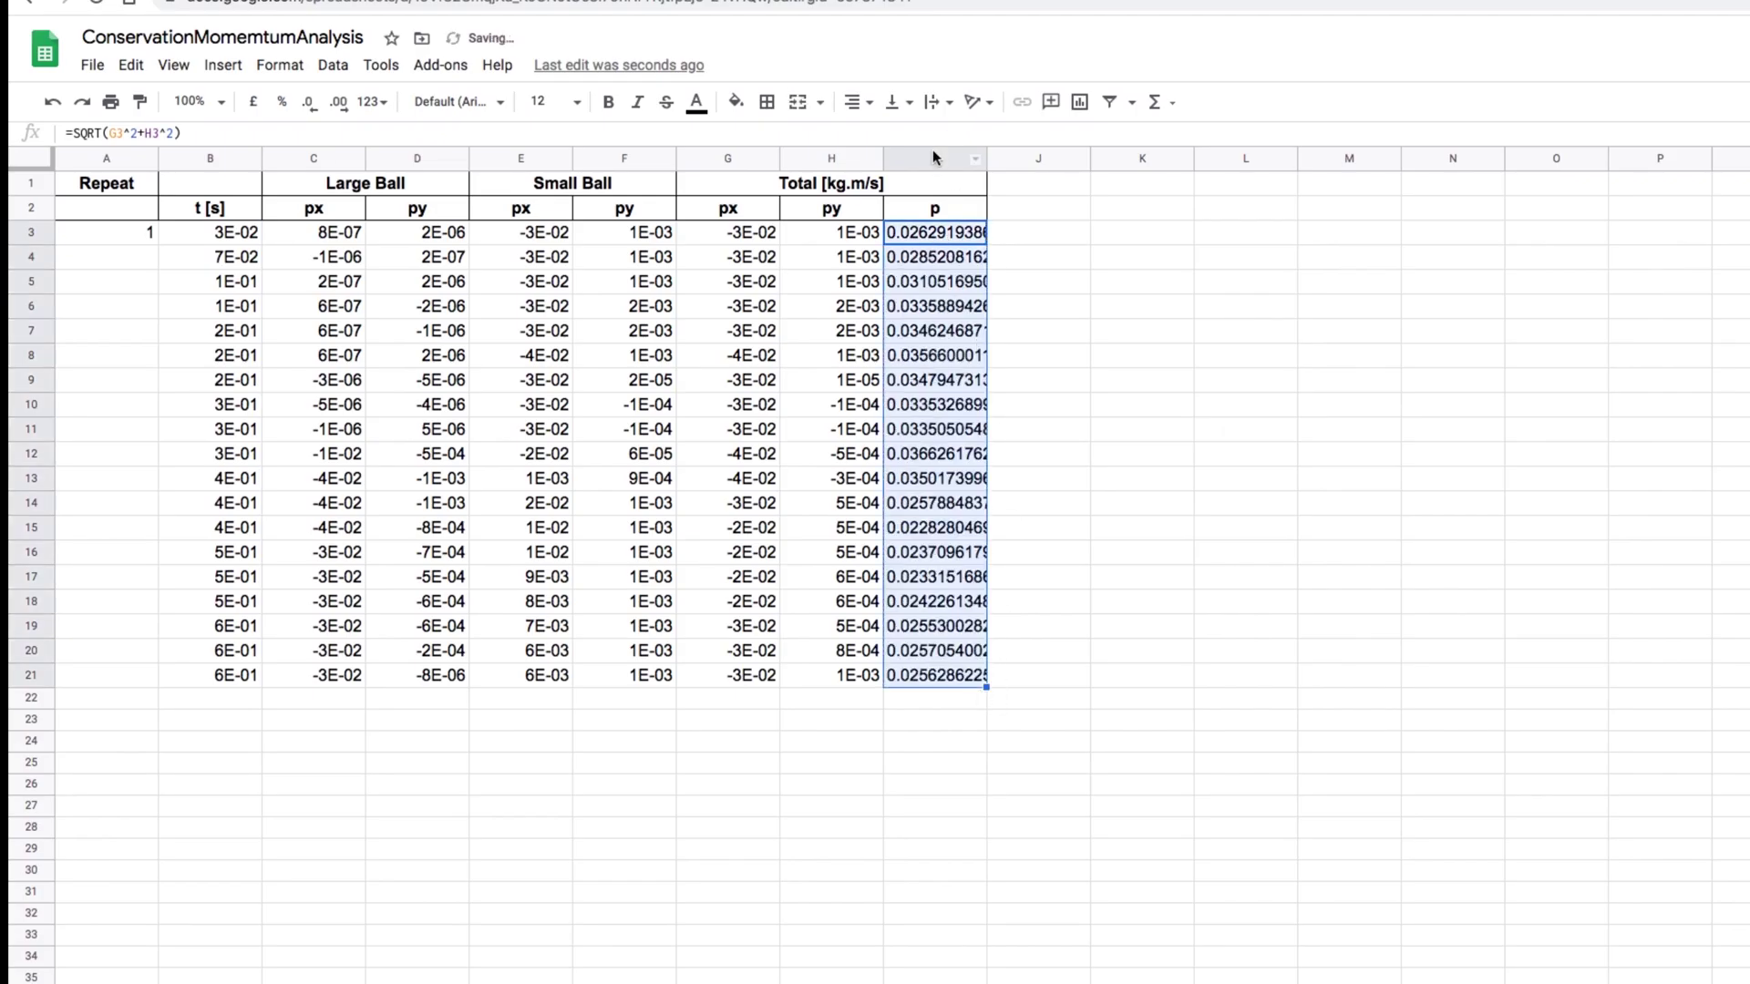
Format the total p values in column I as scientific notation with no decimal places.
click(932, 157)
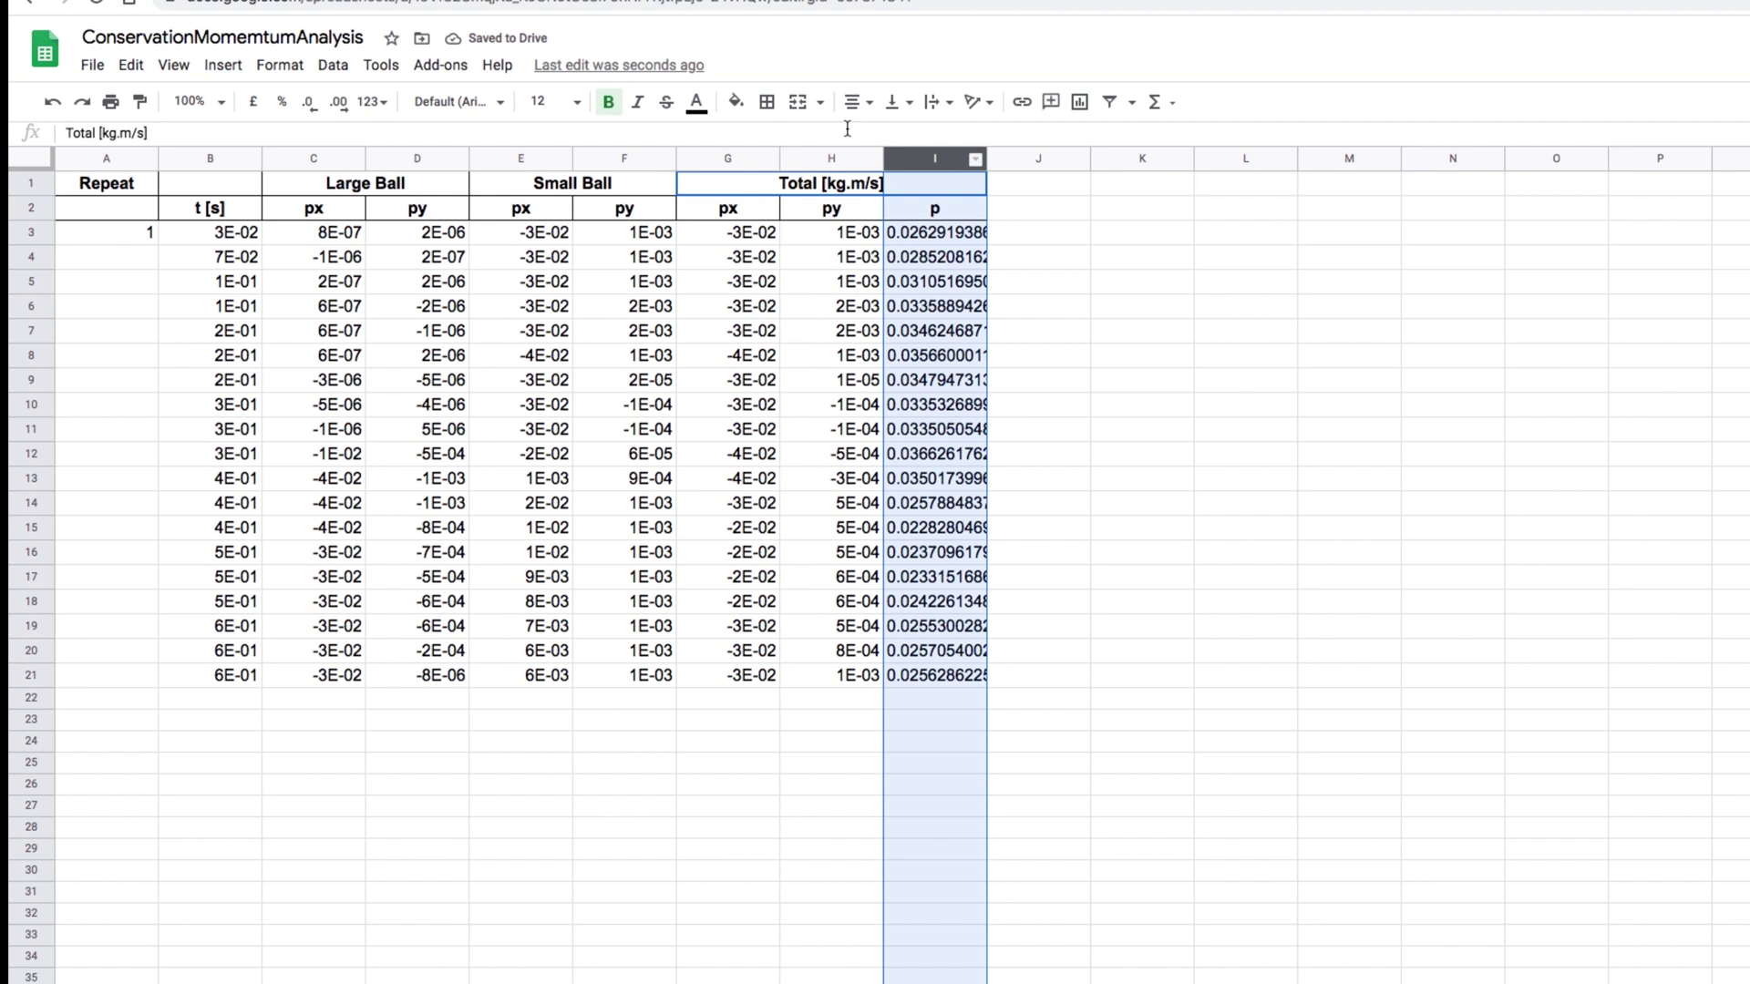
click(280, 64)
mouse_move(324, 155)
click(566, 308)
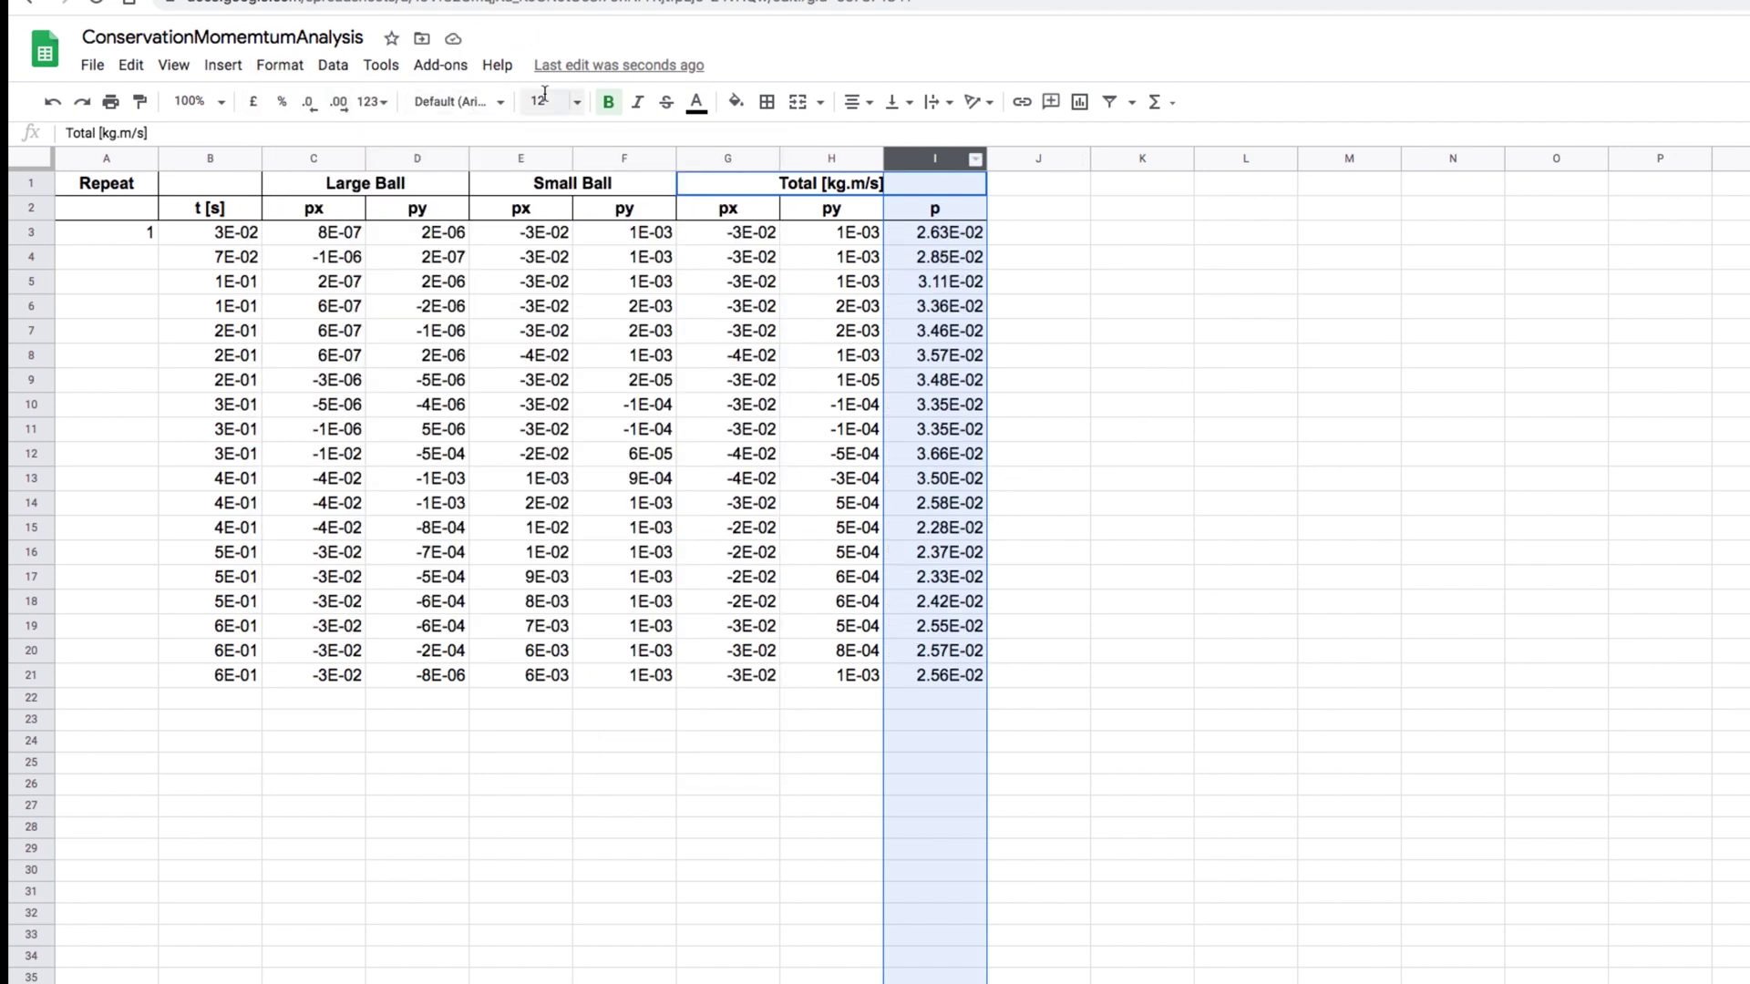
click(311, 108)
click(311, 107)
click(1039, 436)
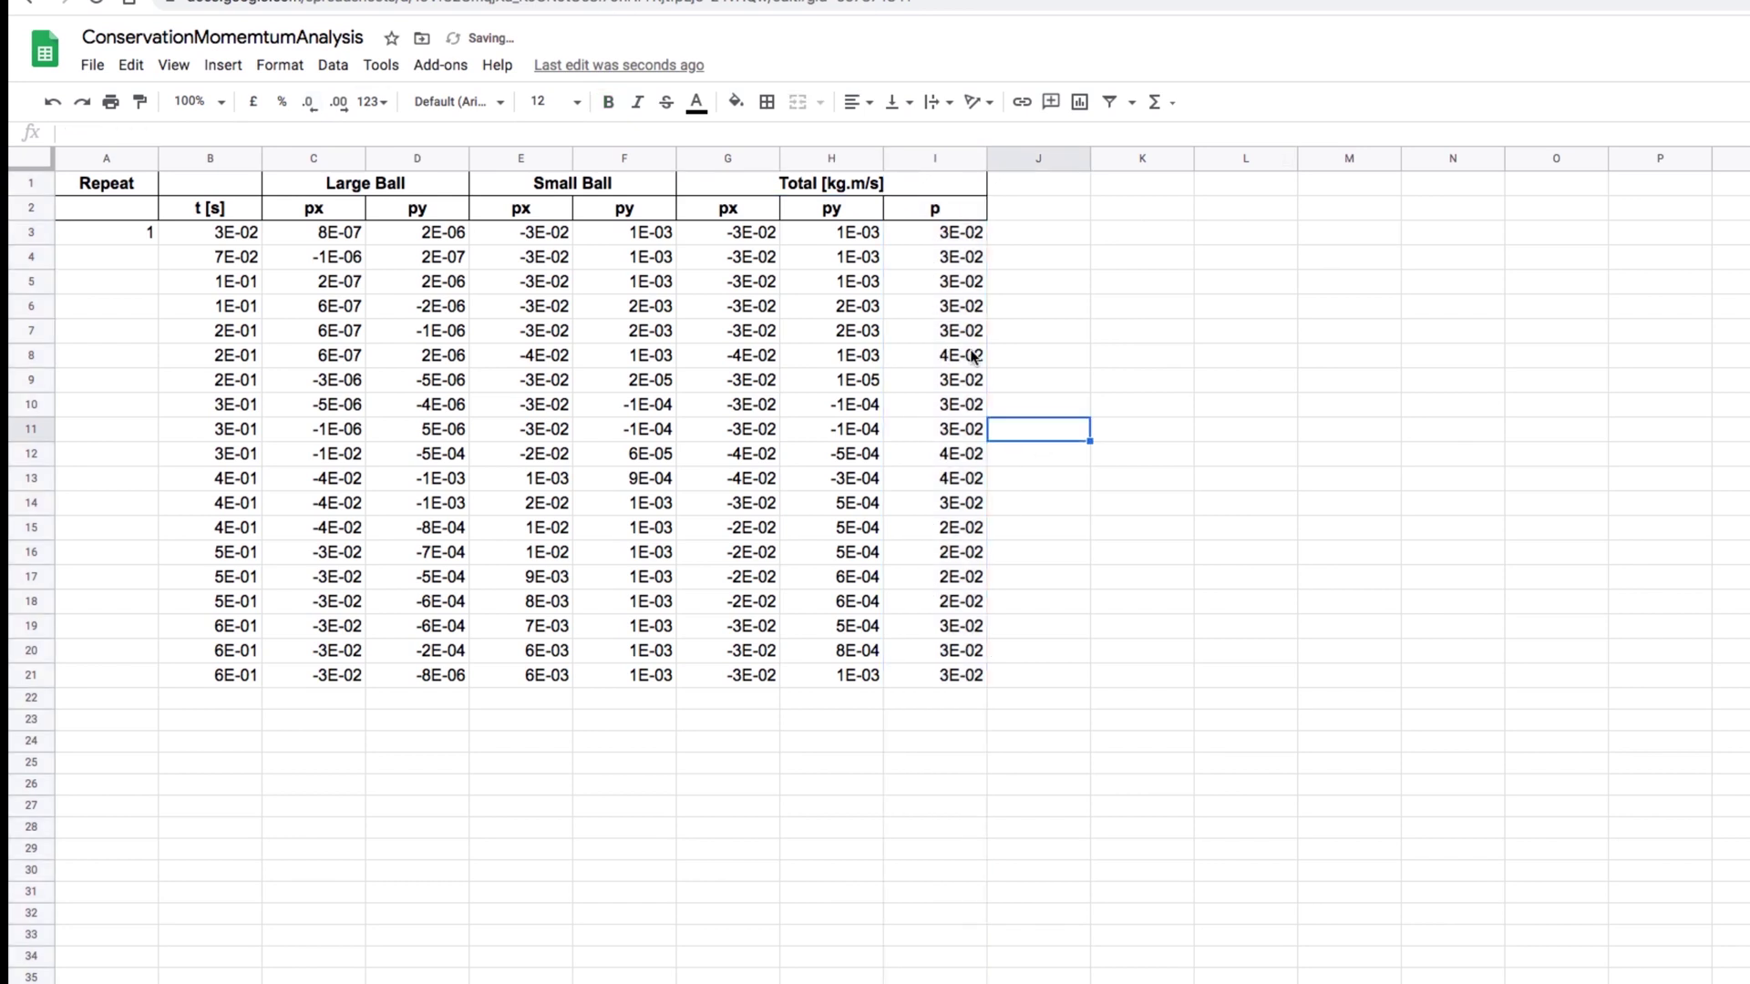